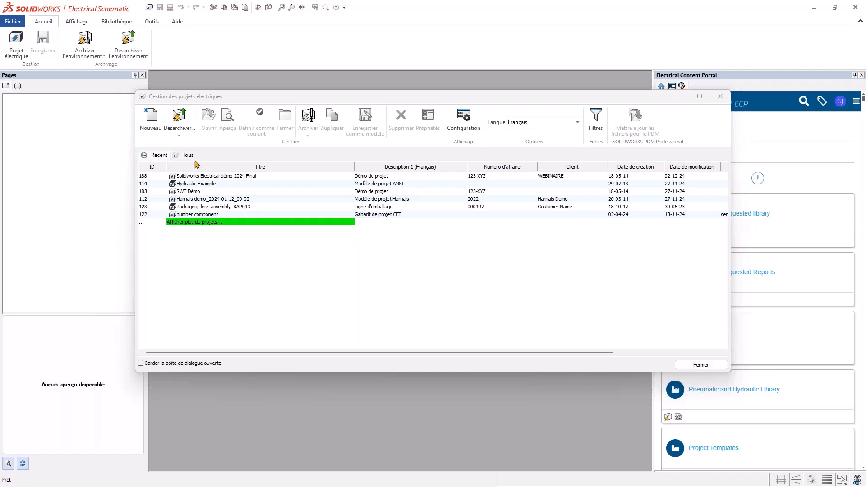
Step: Unarchive the project from Solidworks Electrical démo 2024 rev_C.proj.tewzip in the Electrical folder, keeping its project properties as they are
left_click(180, 136)
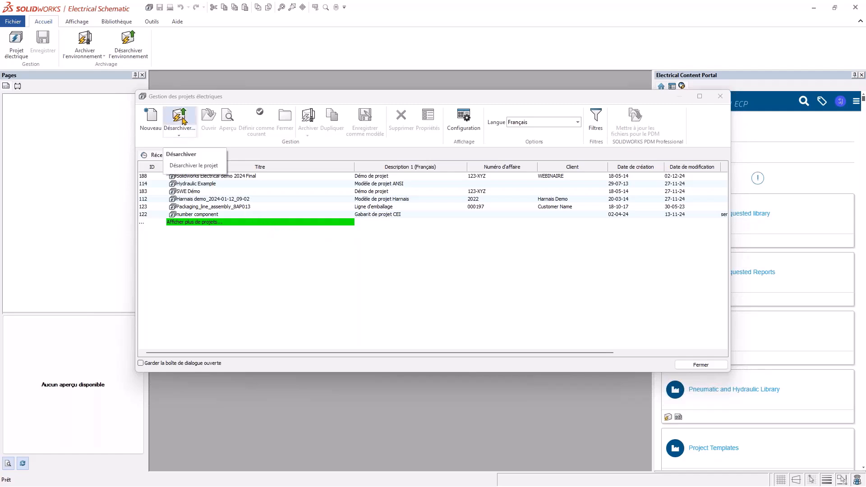
left_click(185, 151)
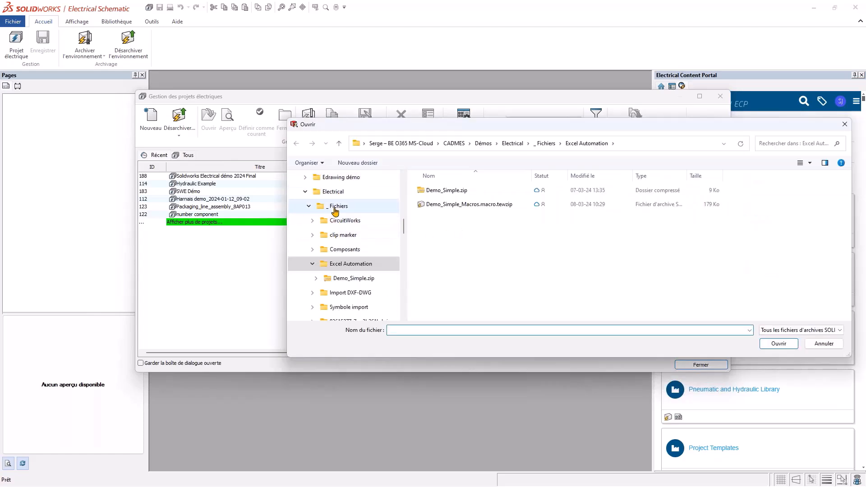
left_click(332, 192)
scroll(496, 271, "down", 2)
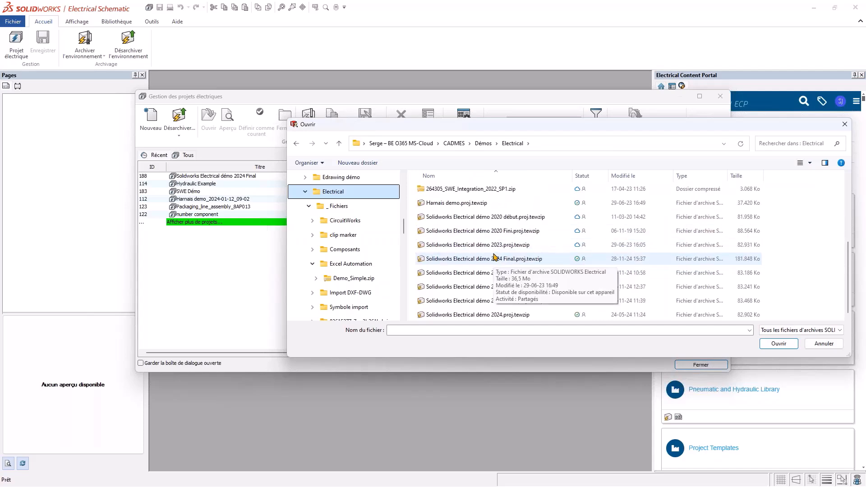
left_click(515, 302)
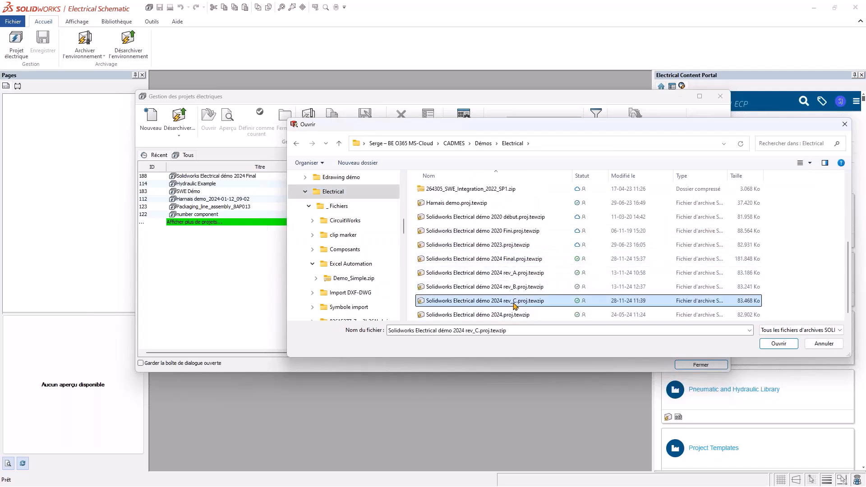
left_click(779, 344)
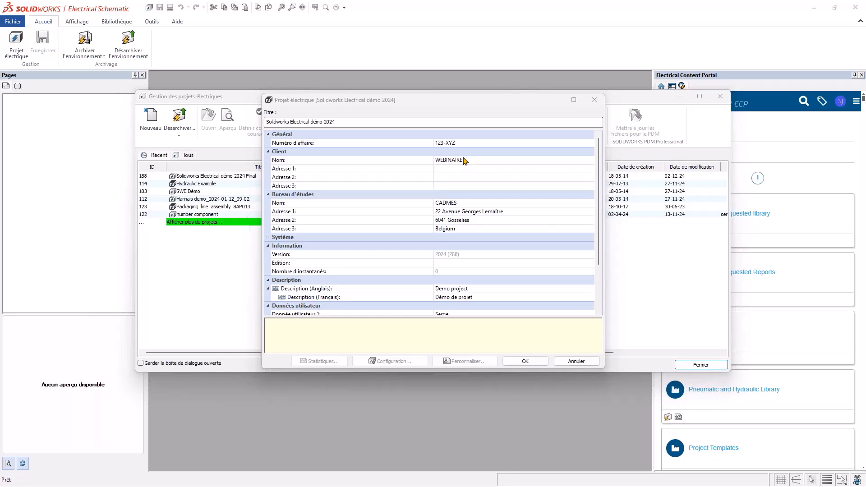
scroll(458, 231, "down", 3)
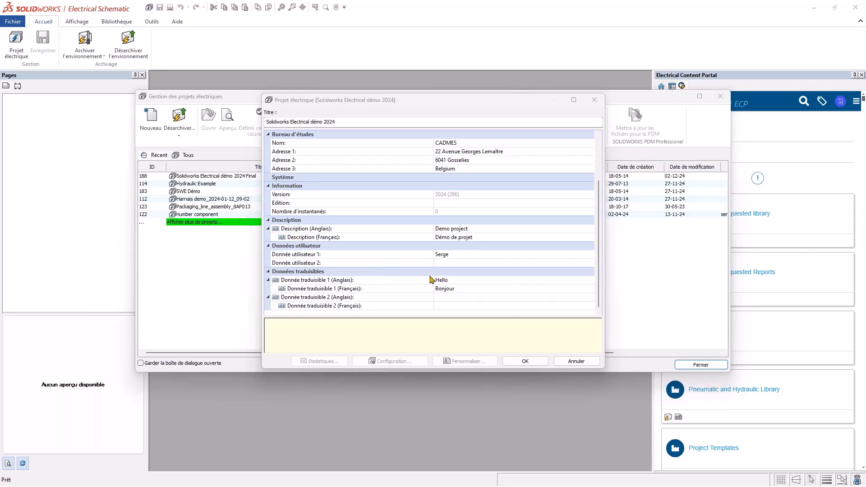
left_click(525, 361)
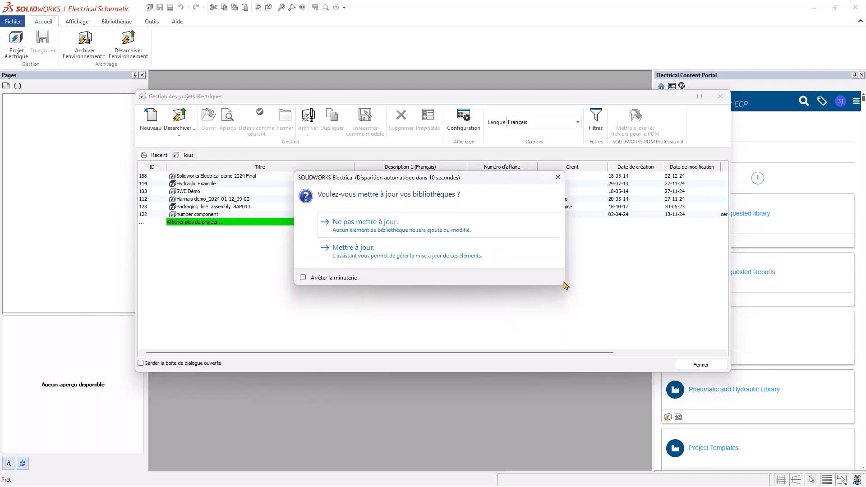
Step: Run the library update wizard with its default selection and open the unarchived project
left_click(361, 248)
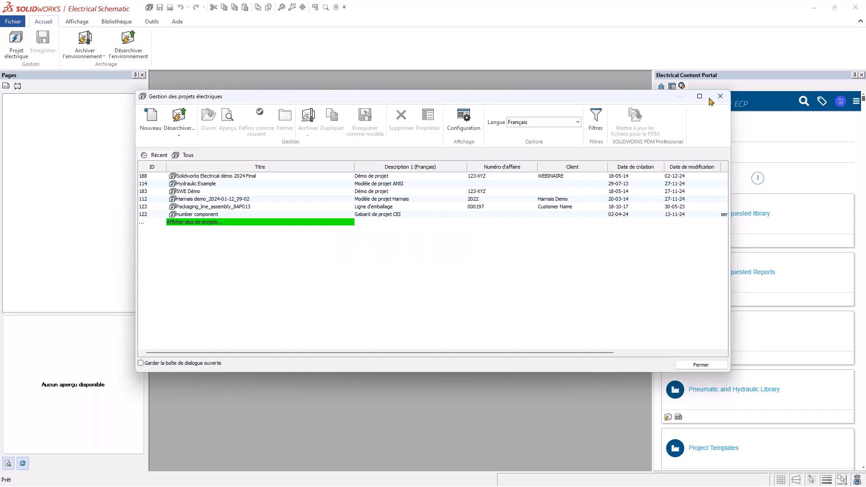
left_click(529, 348)
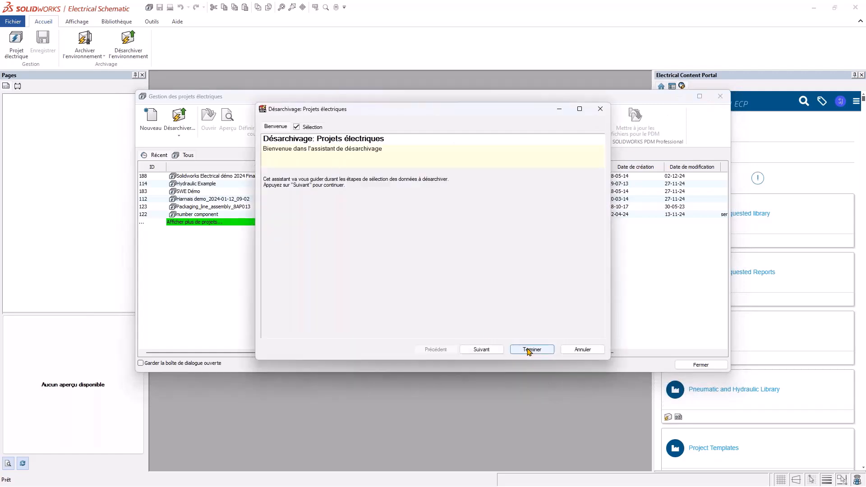
left_click(525, 350)
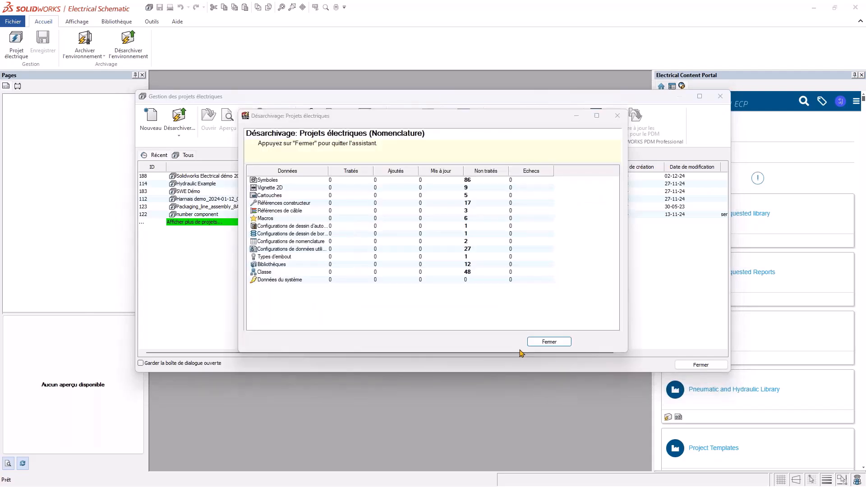
left_click(558, 344)
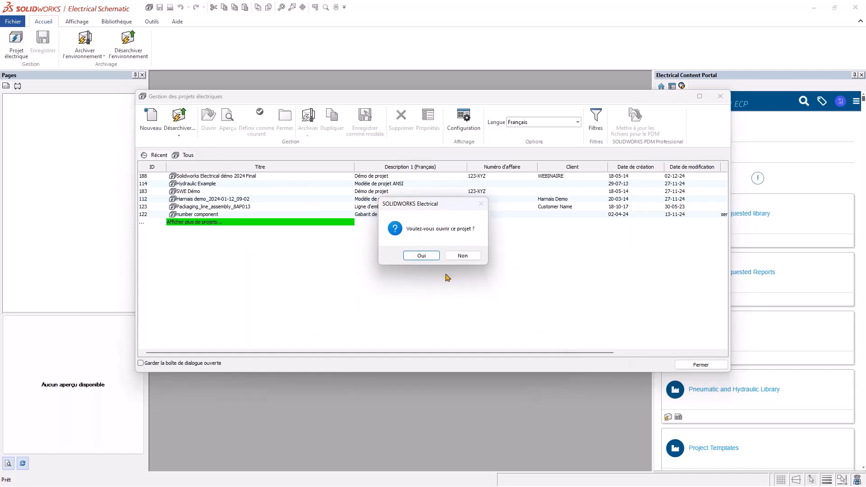
left_click(426, 255)
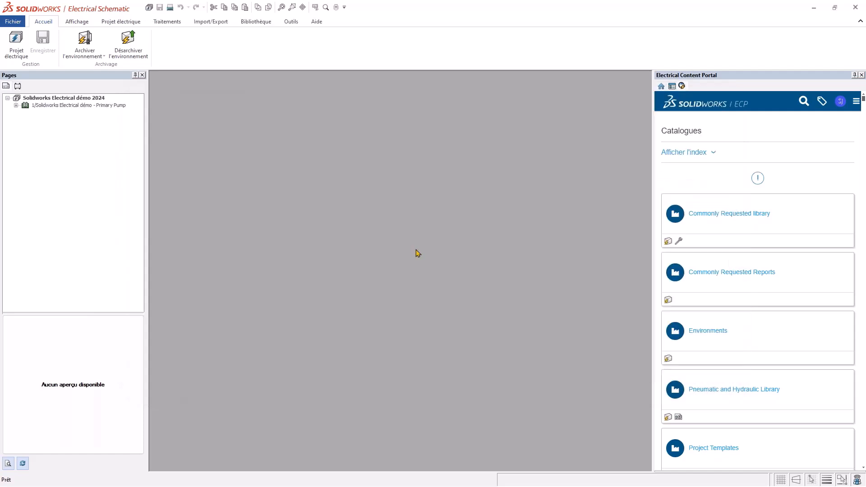
Step: Open the 01 - Cover page of the project's document book and examine the project data in its title block
left_click(16, 105)
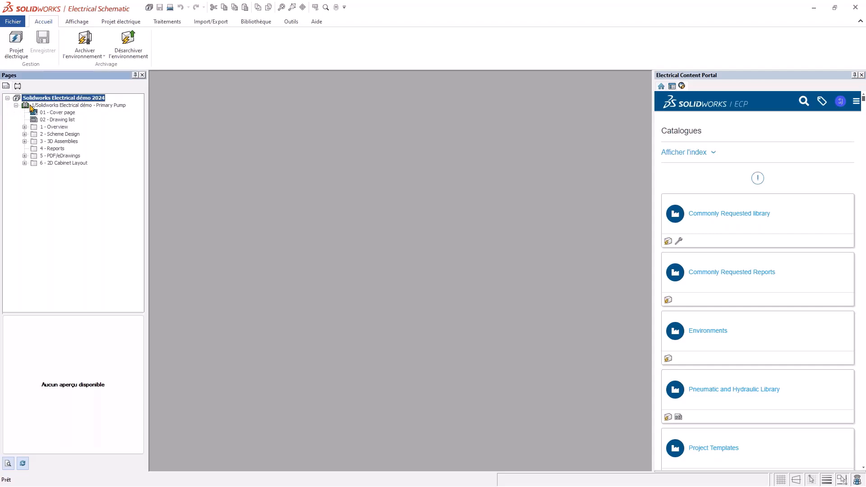
double_click(57, 112)
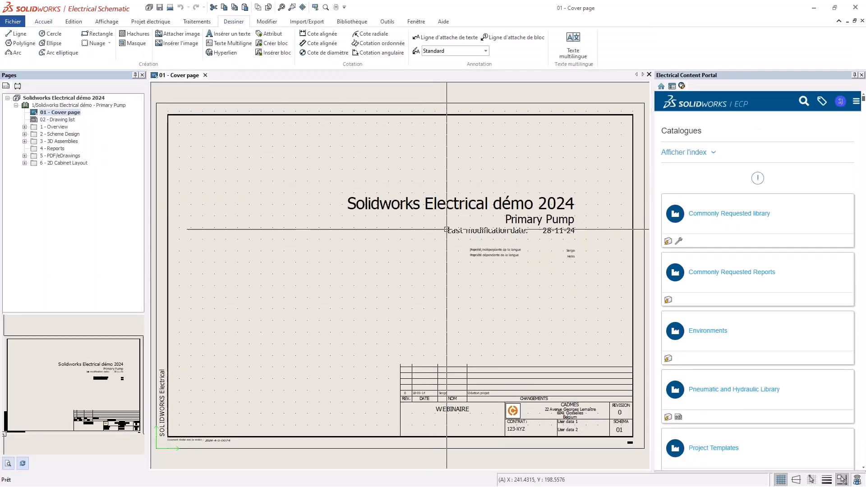
scroll(556, 312, "up", 3)
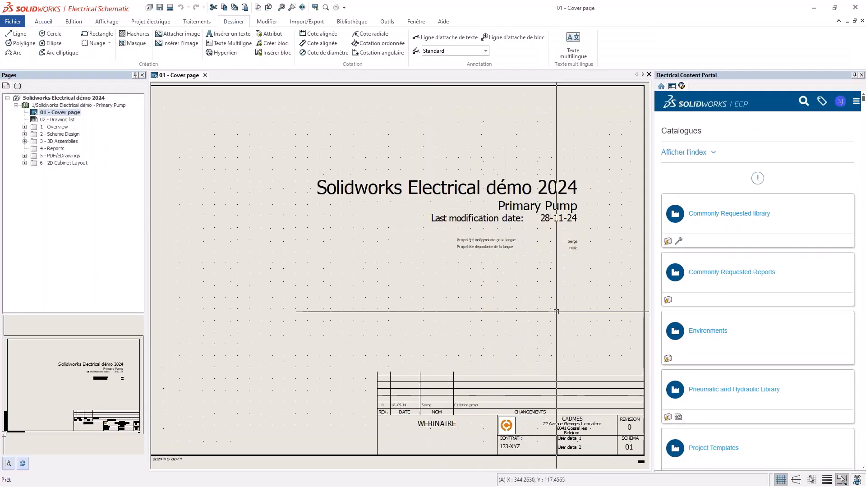
scroll(461, 298, "up", 3)
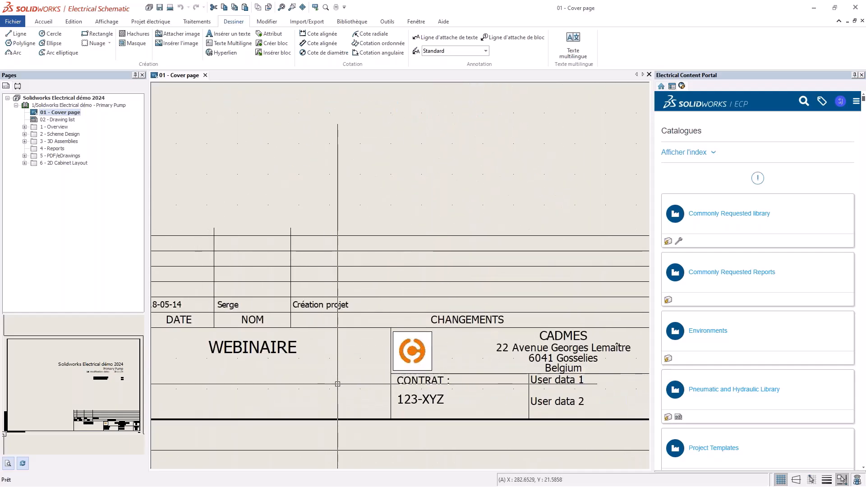
middle_click_drag(337, 384, 287, 385)
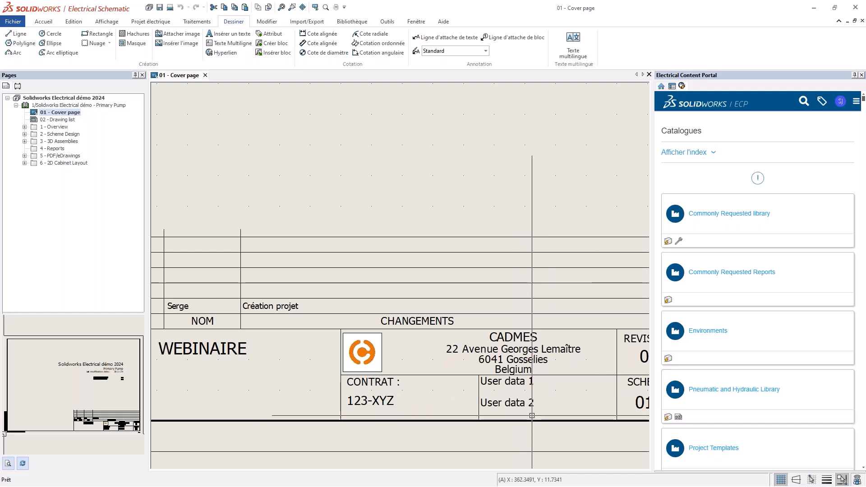
Step: Set the first user data field (Données utilisateur 1) of the Primary Pump document book to toto
right_click(57, 106)
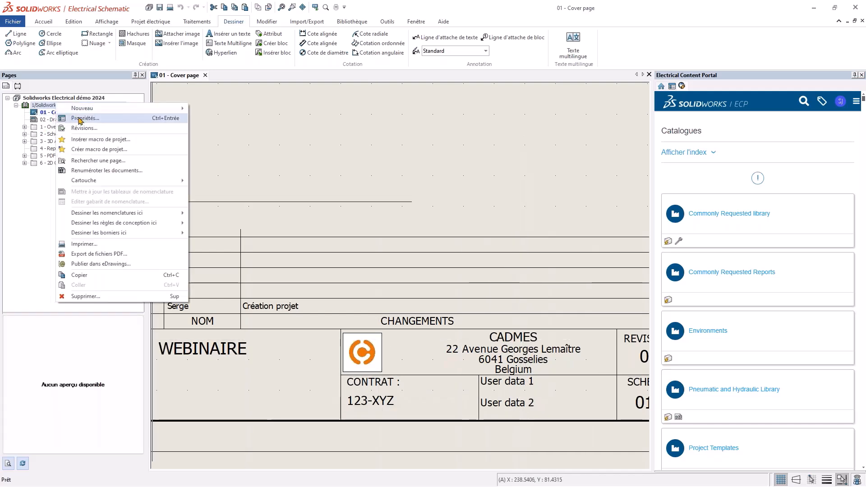
left_click(72, 118)
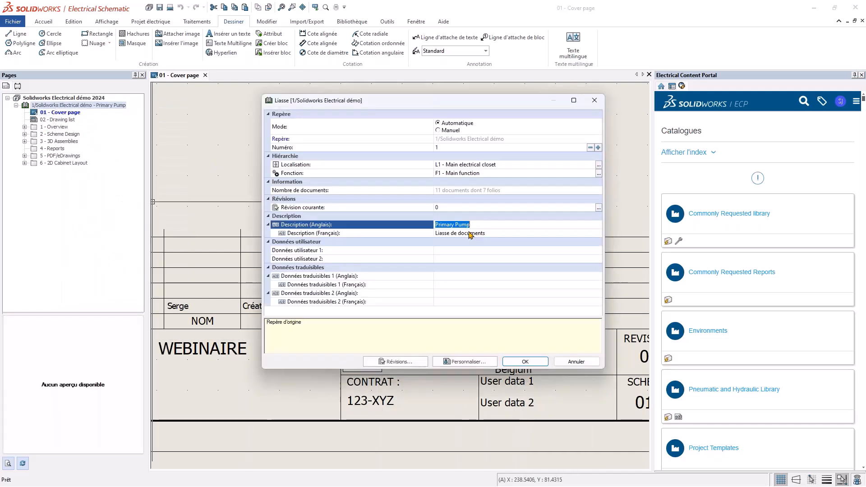
left_click(459, 252)
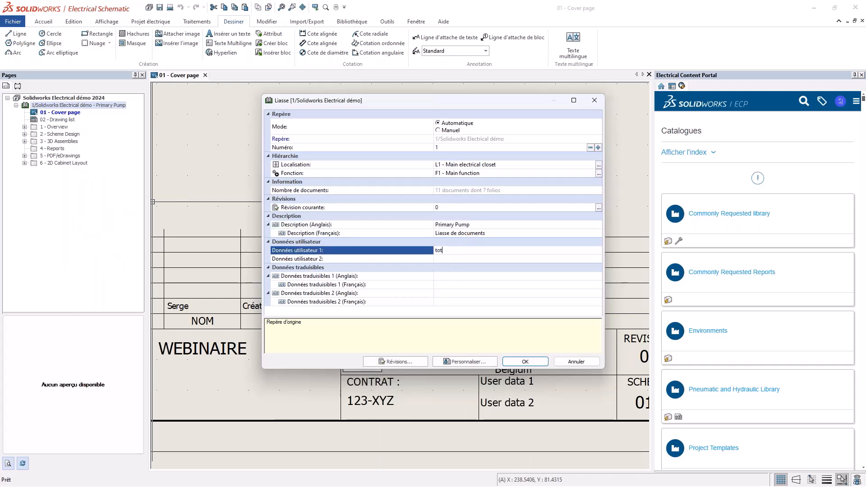
left_click(524, 362)
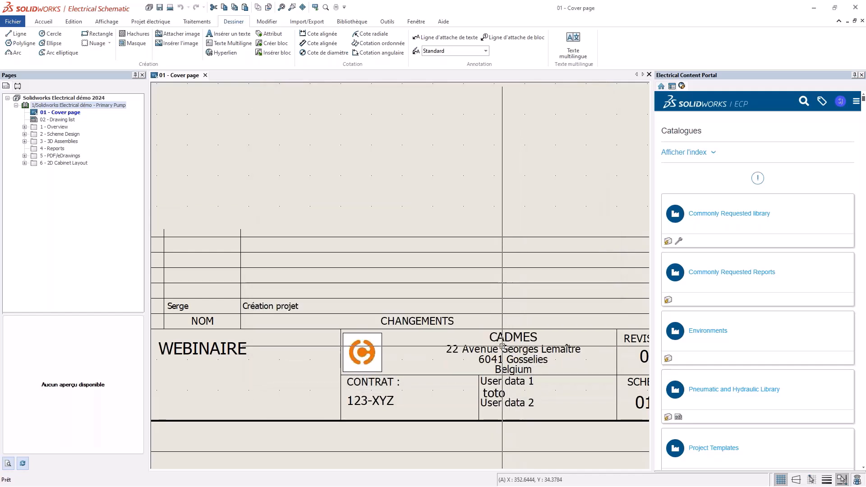
Step: Change the project's main language to French (Français) in the electrical project configuration
scroll(496, 346, "down", 2)
middle_click_drag(447, 239, 430, 281)
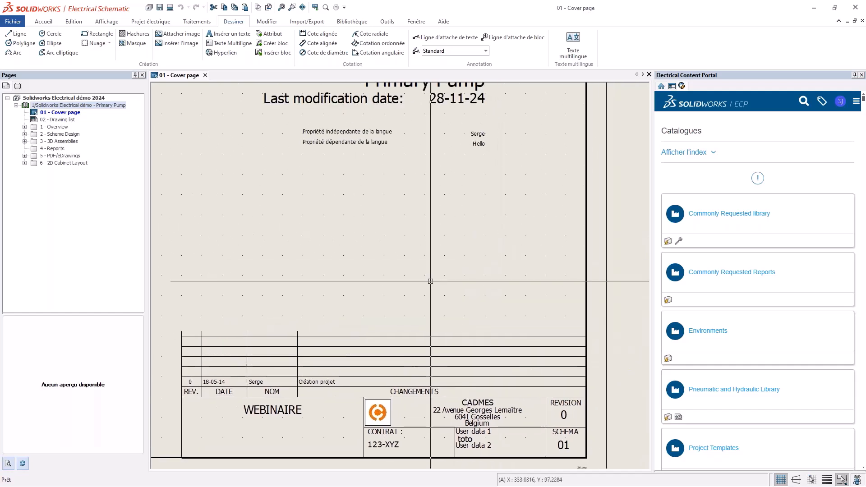
mouse_move(448, 153)
middle_mouse_down()
mouse_move(410, 230)
mouse_move(406, 218)
mouse_move(445, 224)
middle_mouse_up()
scroll(410, 229, "up", 2)
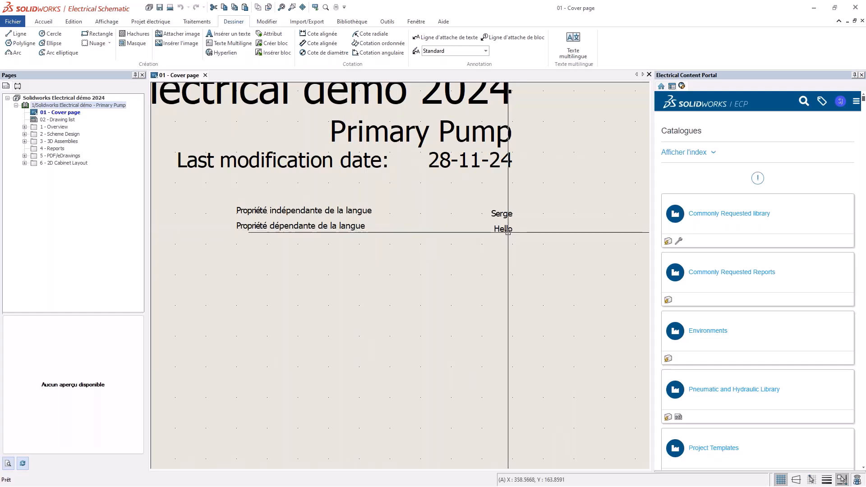
left_click(158, 22)
left_click(74, 40)
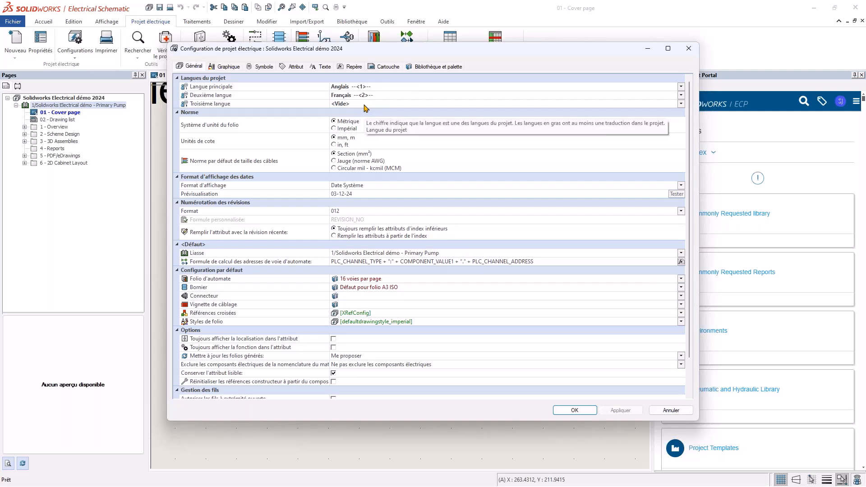
left_click(379, 87)
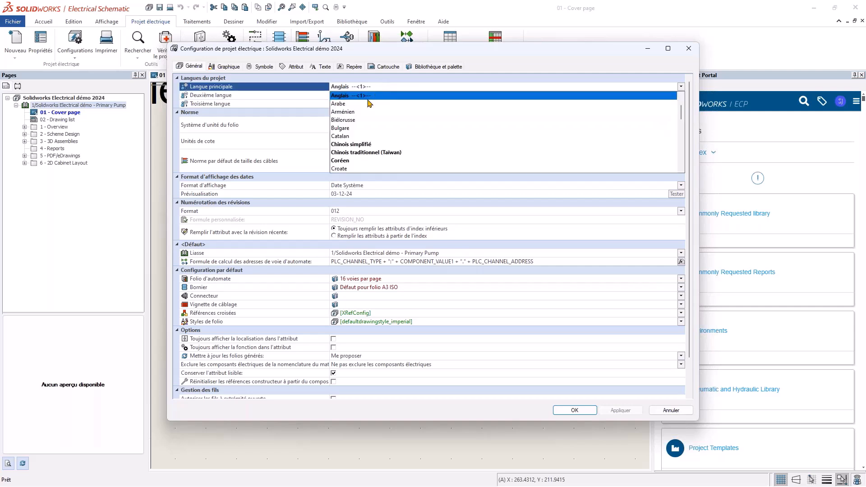
scroll(357, 146, "down", 2)
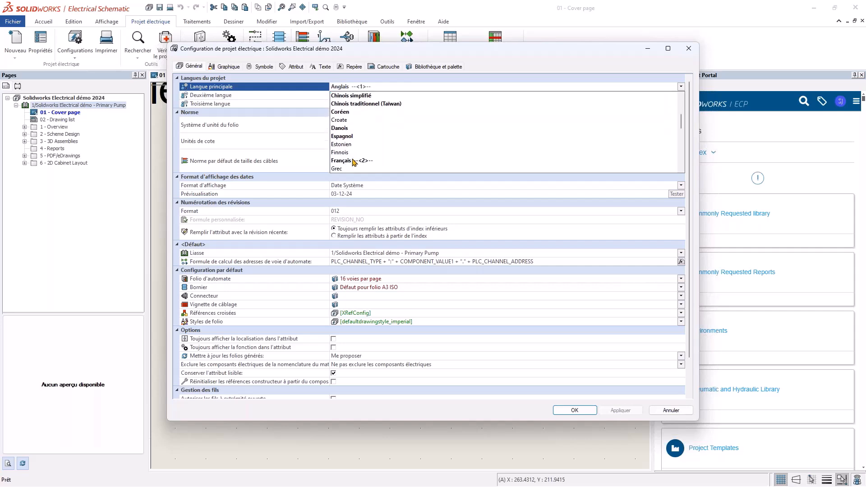
left_click(353, 161)
left_click(587, 411)
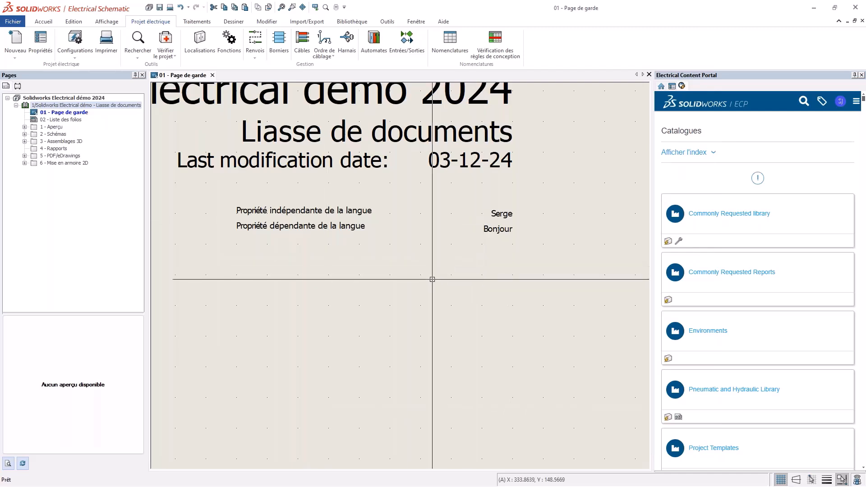
Step: Open the 05 - Puissance page from the 2 - Schémas folder and examine its power circuits and component labels
scroll(340, 266, "down", 1)
middle_click(340, 269)
middle_click(341, 270)
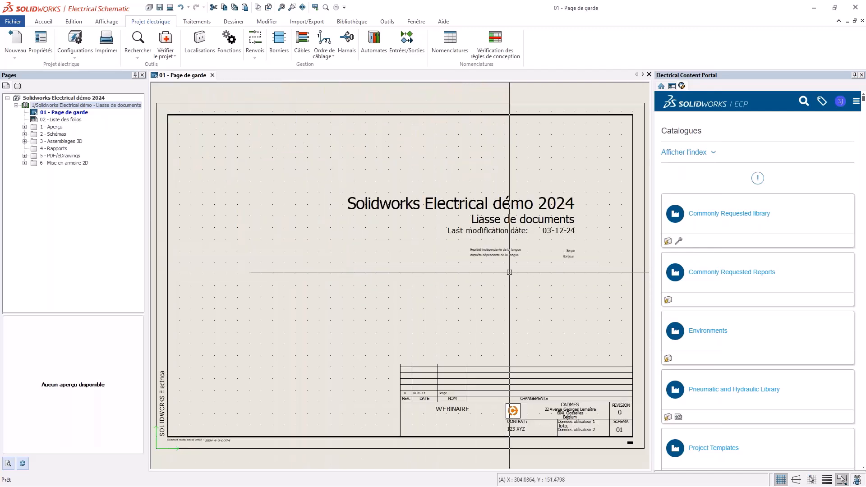
left_click(25, 134)
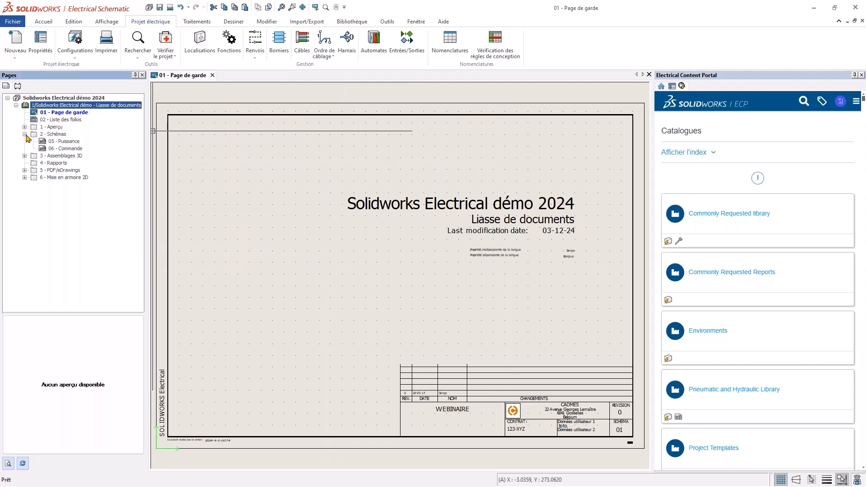
double_click(64, 142)
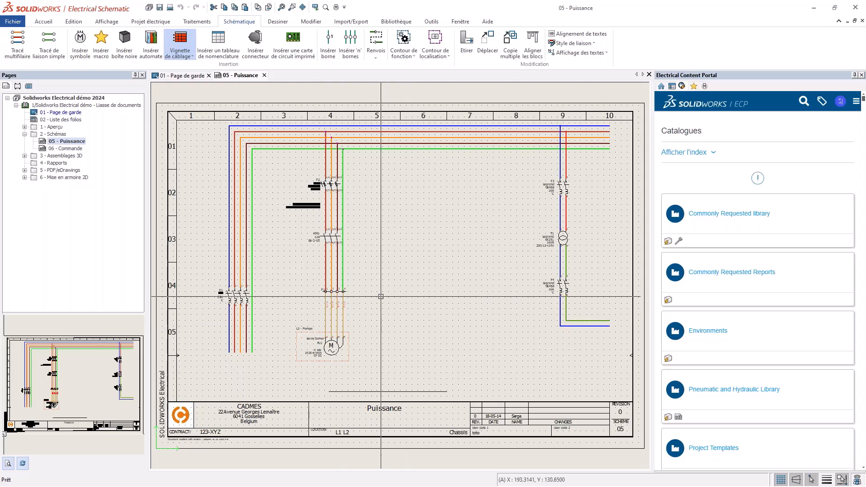
scroll(355, 270, "up", 2)
middle_click_drag(341, 249, 315, 314)
scroll(340, 289, "up", 2)
middle_click_drag(336, 278, 285, 232)
middle_click_drag(395, 298, 263, 323)
scroll(384, 321, "down", 3)
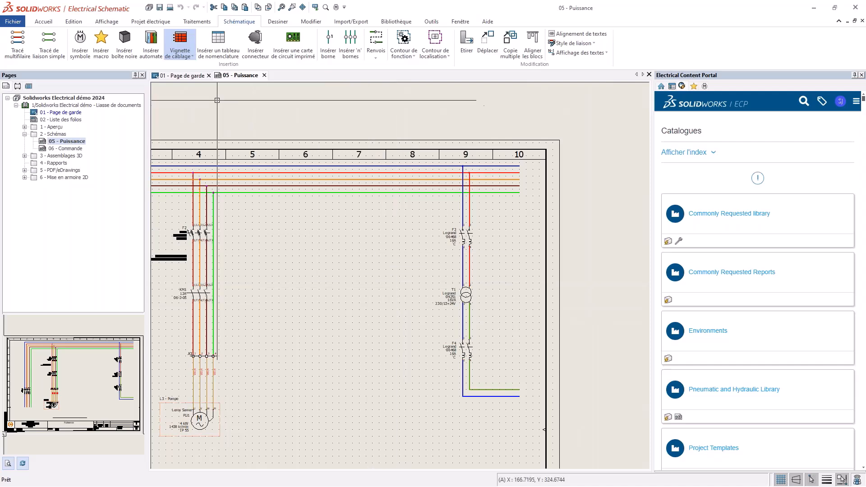
Step: Open the 06 - Commande page and examine the control circuit's components and the KM1 contact cross-references
left_click(70, 149)
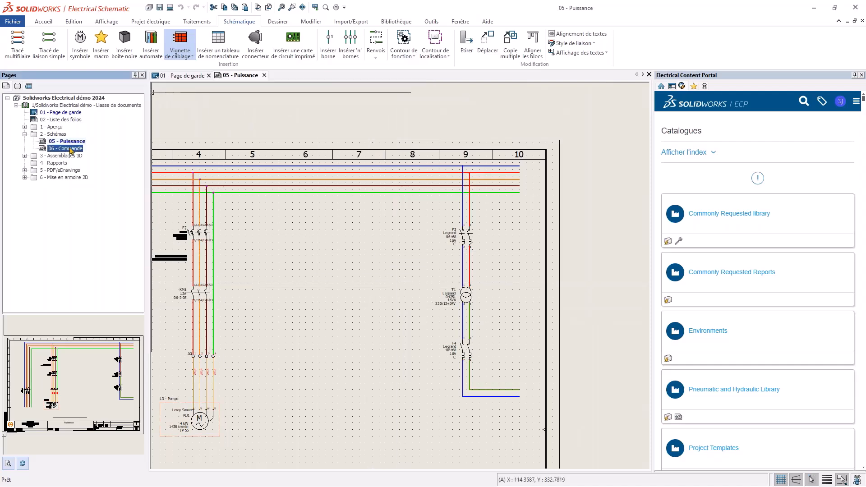
double_click(71, 149)
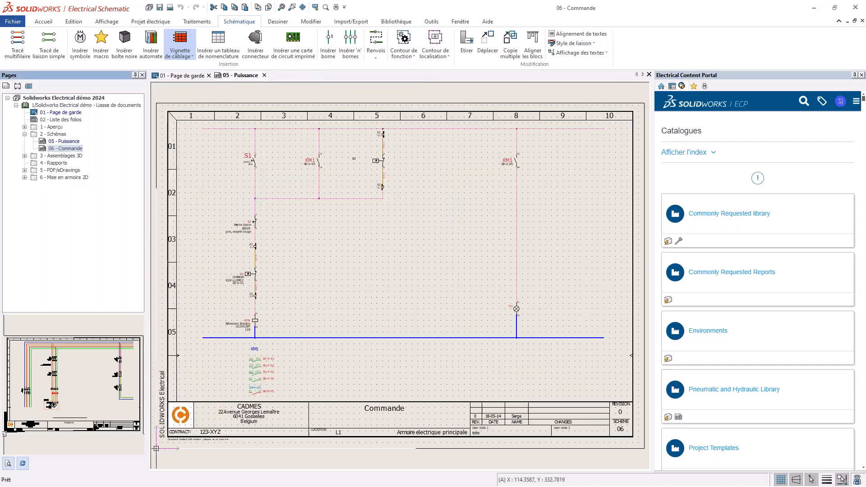
scroll(237, 174, "up", 2)
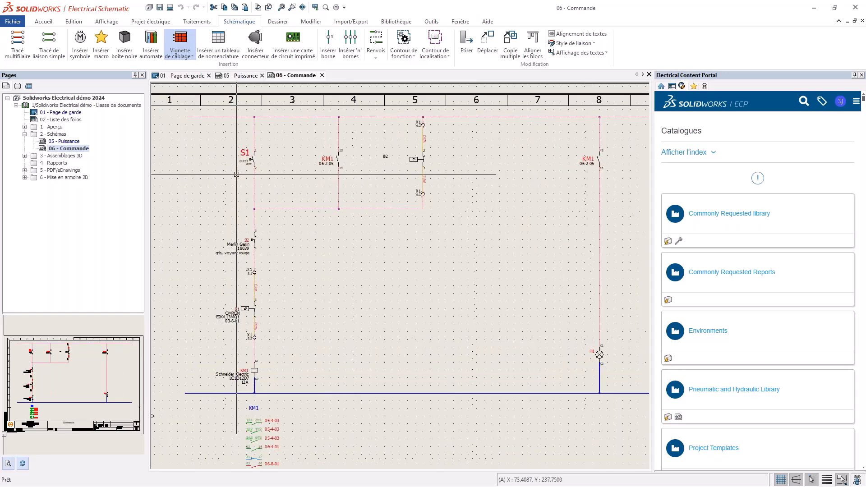
middle_click_drag(339, 294, 340, 271)
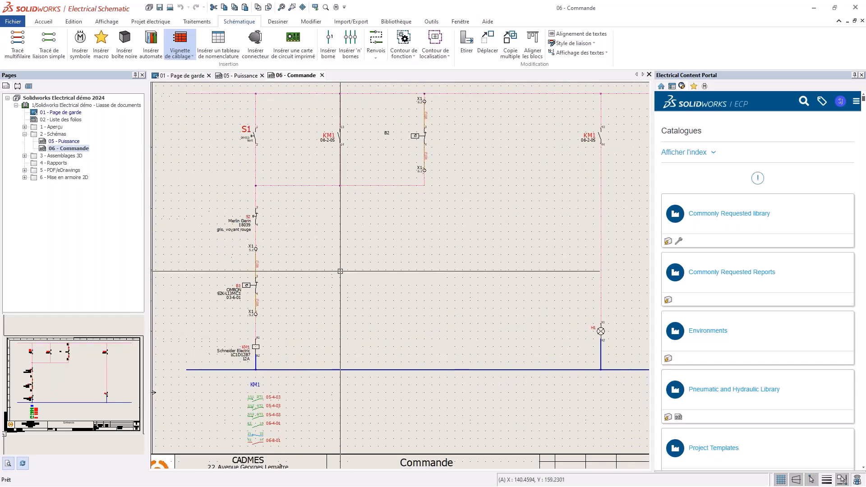
Step: Examine the component labels and contact references of S1, KM1, B2, S2 and B1 on the 06 - Commande page
scroll(326, 291, "up", 1)
middle_click_drag(418, 263, 334, 333)
scroll(284, 202, "up", 3)
middle_click_drag(354, 188, 522, 141)
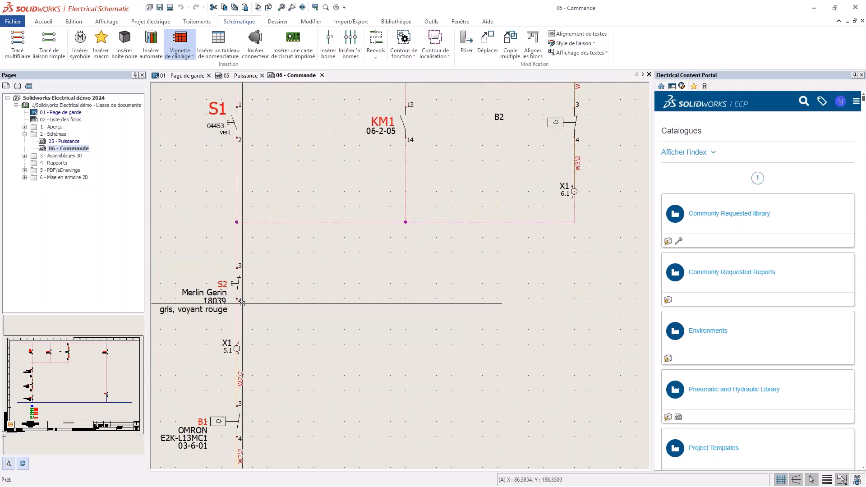
scroll(288, 336, "down", 5)
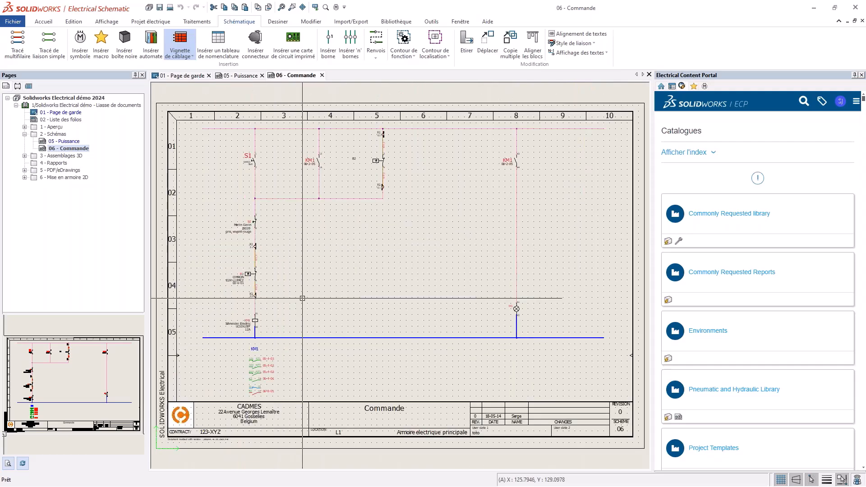
Step: Open the 03 - Synoptique page from the 1 - Aperçu folder and examine its pump, sensors, motor and cables
left_click(25, 127)
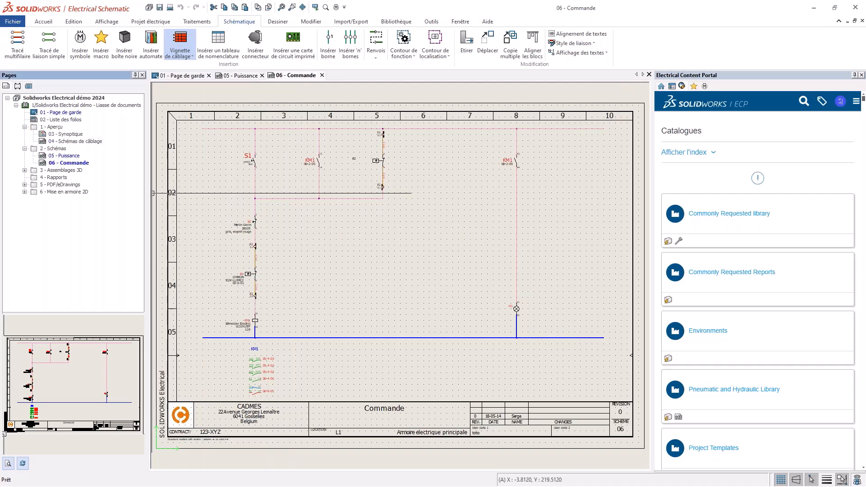
left_click(72, 135)
double_click(71, 135)
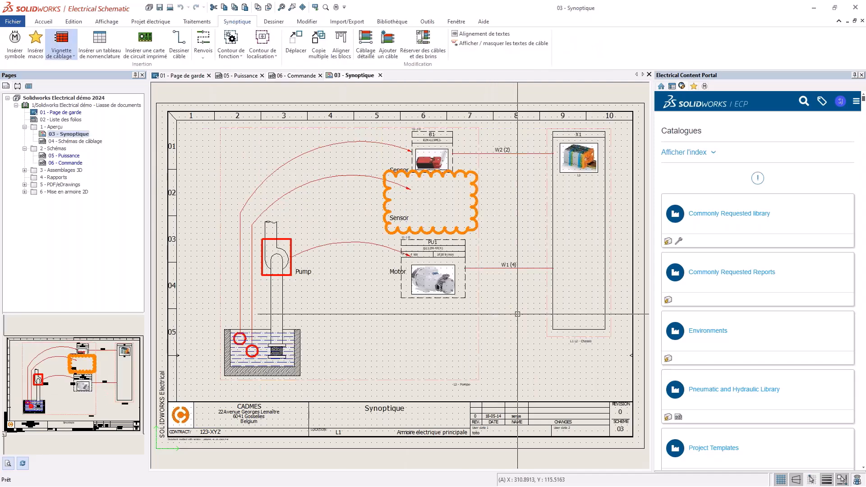
middle_click_drag(517, 315, 461, 324)
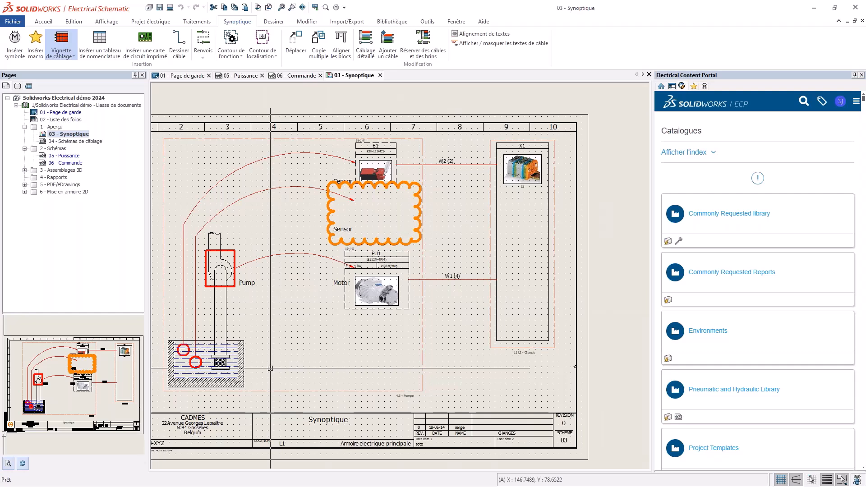
middle_click_drag(271, 368, 300, 366)
middle_click_drag(508, 266, 439, 274)
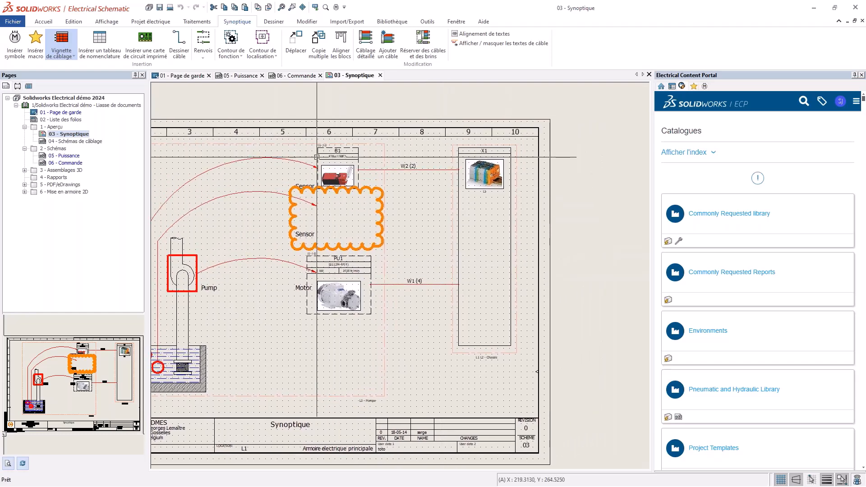
Step: Insert a Fin de course à levier symbol from the Détecteurs, capteurs class beside the lower Sensor label, inside the orange cloud
left_click(15, 43)
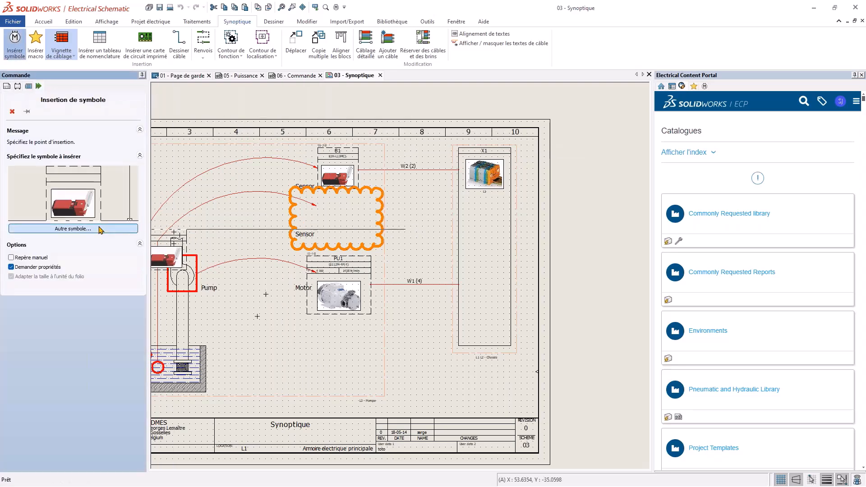
left_click(73, 229)
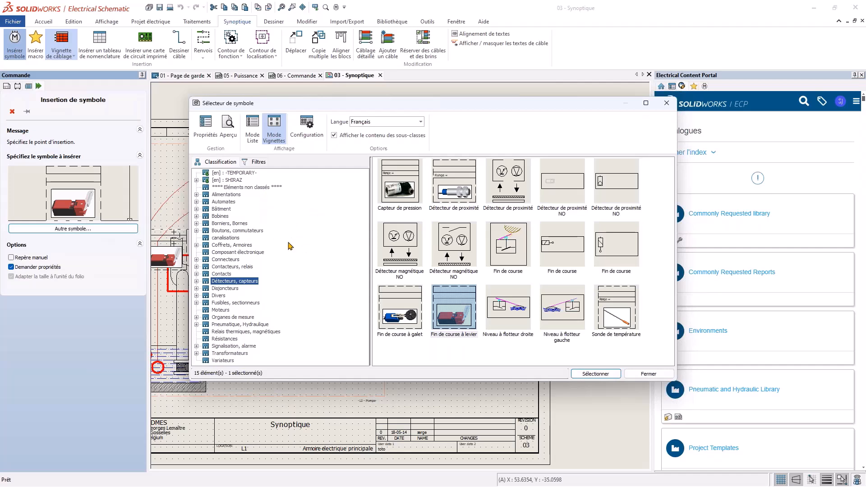
left_click(224, 231)
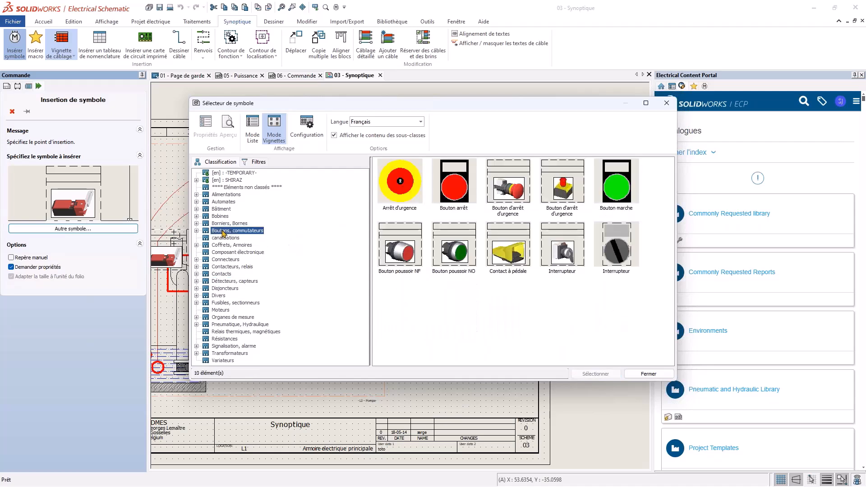
left_click(221, 238)
left_click(223, 252)
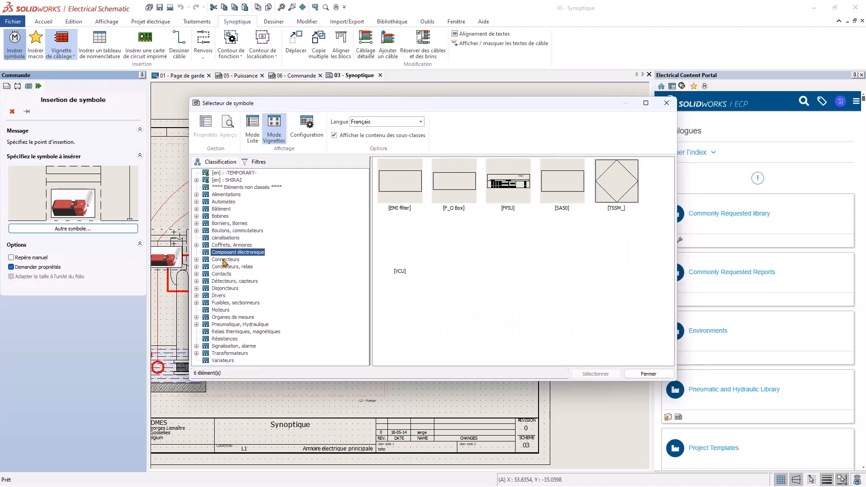
left_click(223, 274)
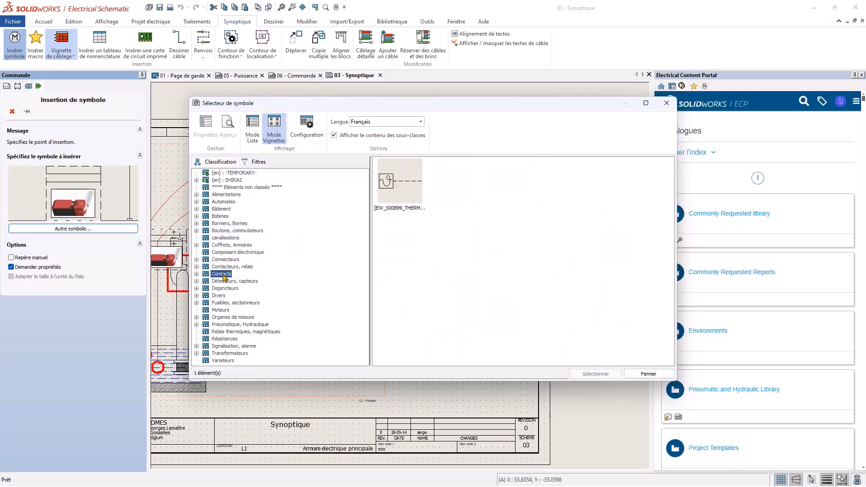
left_click(232, 282)
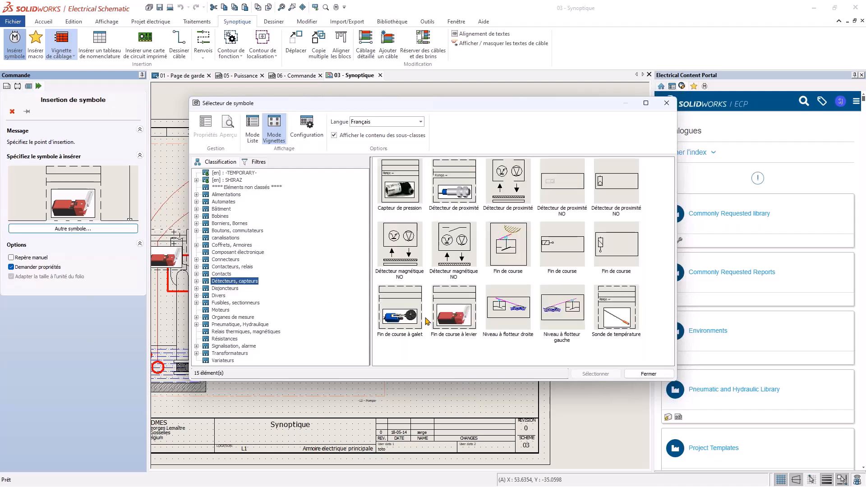
left_click(451, 314)
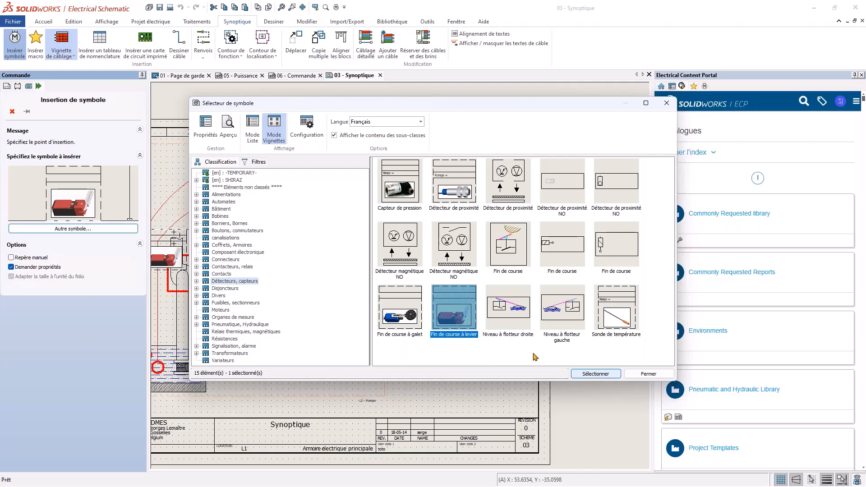
left_click(609, 374)
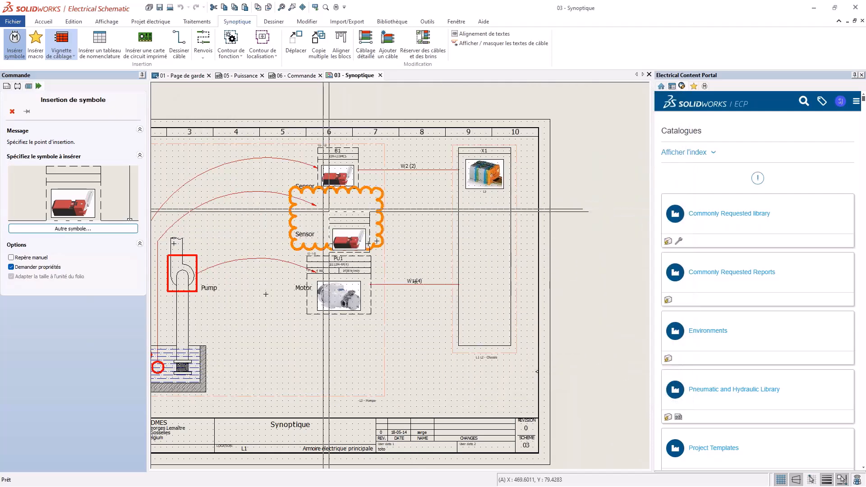
scroll(314, 204, "up", 3)
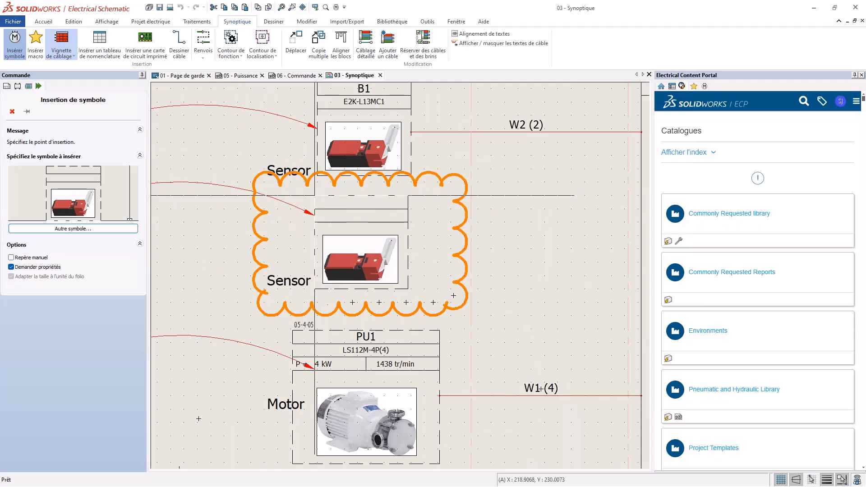
left_click(315, 196)
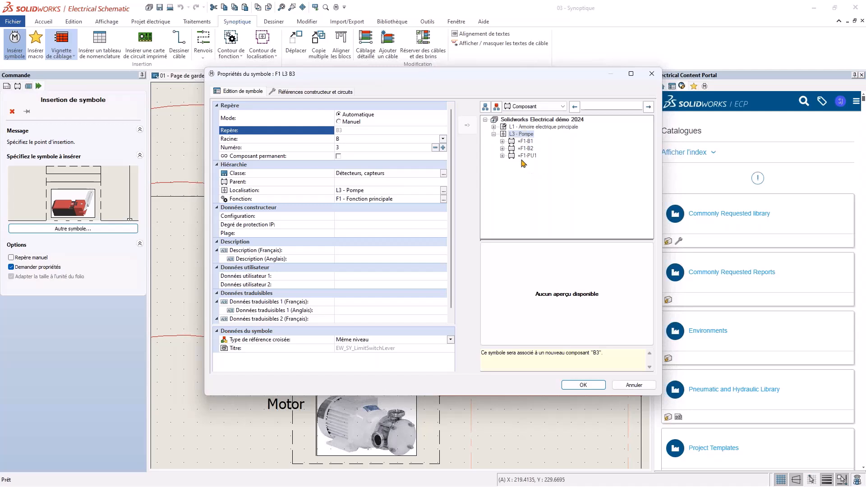
Step: Filter the component tree to the symbol's class and preview component B1's level detector and limit switch symbols
left_click(486, 107)
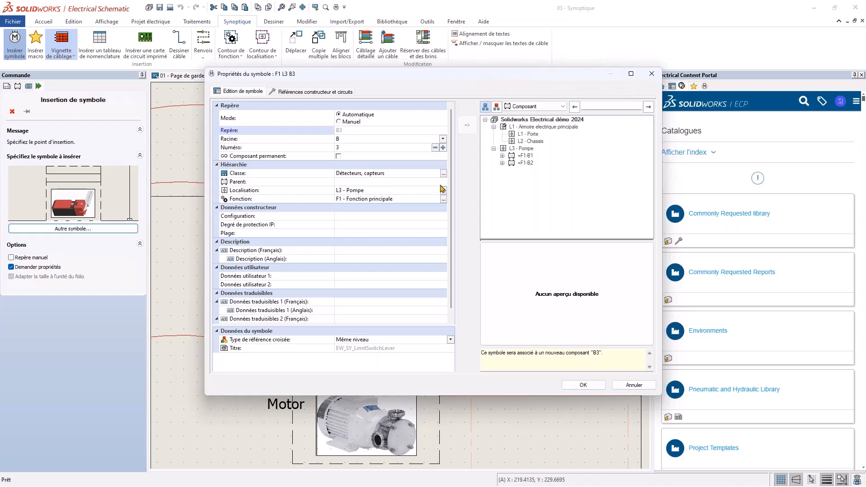
left_click(502, 155)
left_click(524, 163)
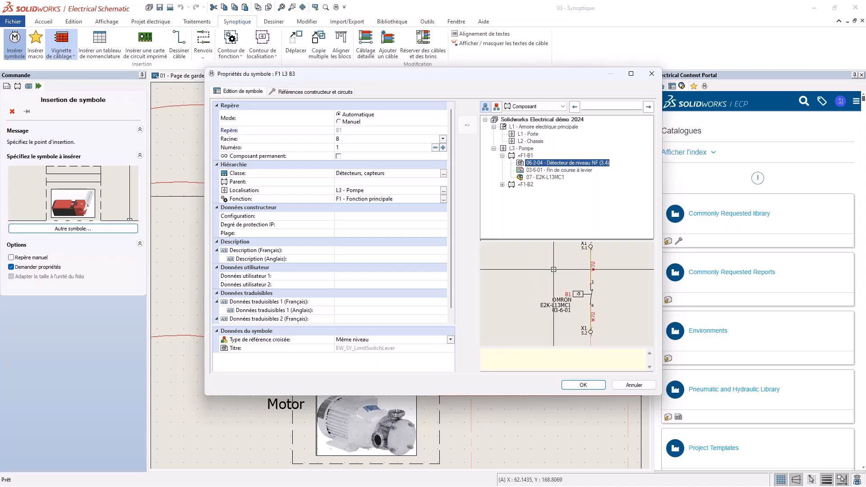
scroll(598, 298, "down", 1)
middle_click_drag(597, 300, 578, 292)
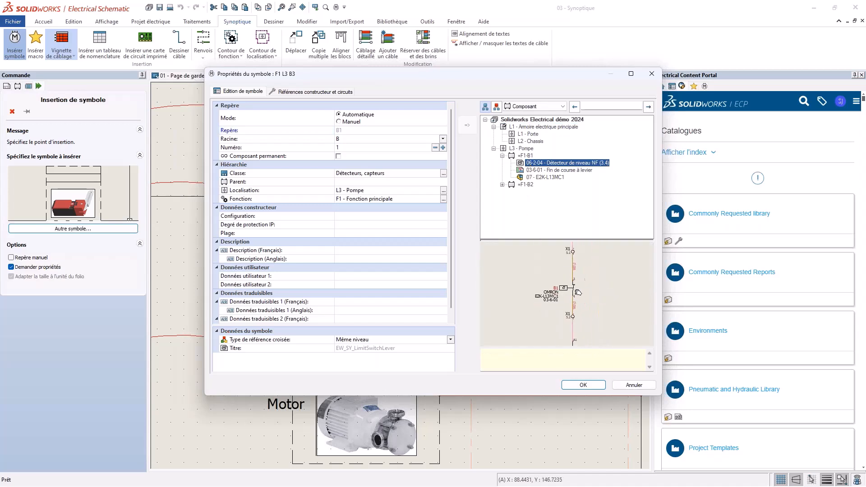
left_click(552, 171)
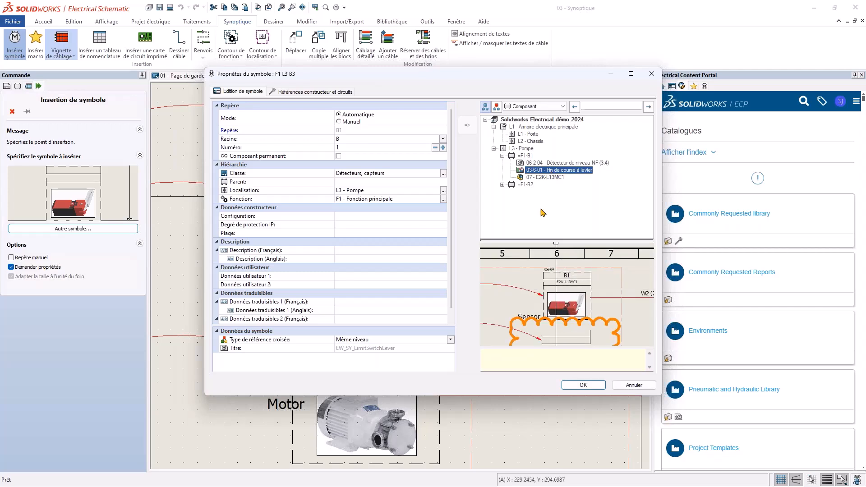
Step: Preview B2's level detector symbol and associate the inserted symbol with the existing component =F1-B2 in L3 - Pompe
left_click(502, 184)
left_click(543, 191)
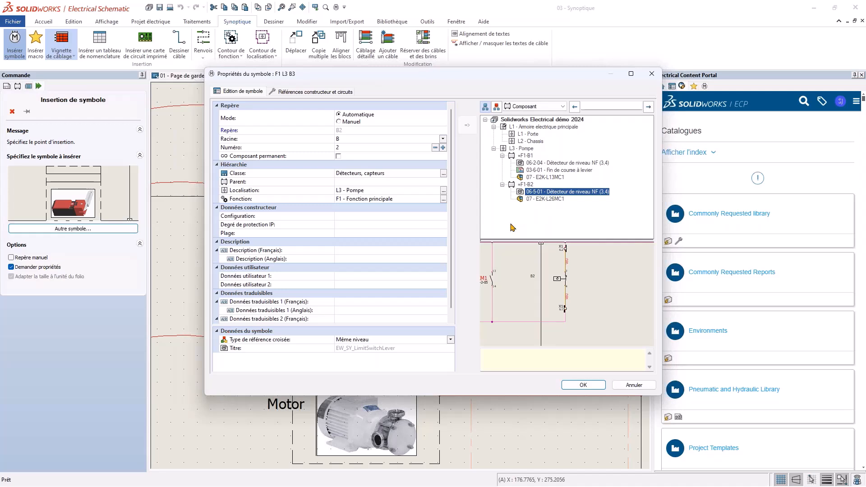
left_click(526, 184)
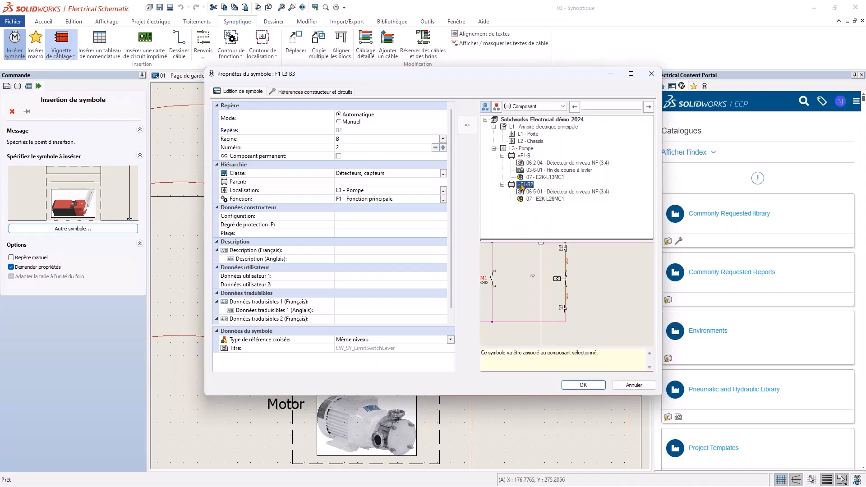
left_click(583, 385)
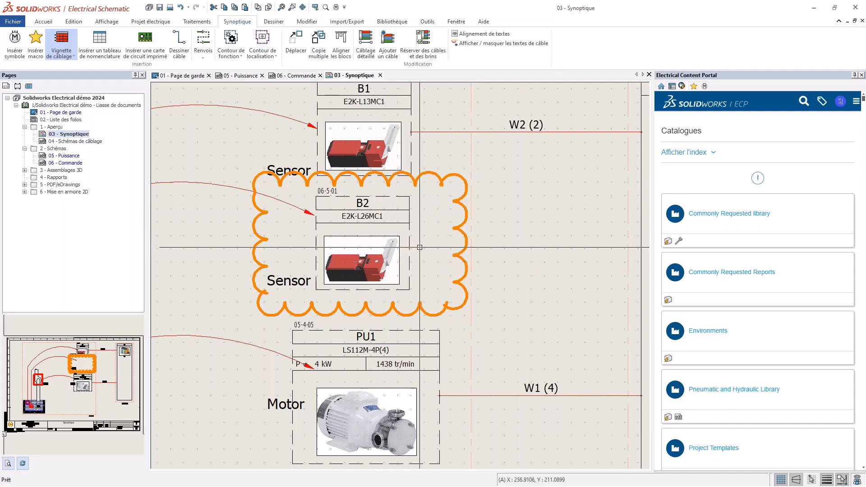
Step: Draw a horizontal cable from sensor B2 to the X1 terminal strip on the synoptic page
scroll(491, 262, "down", 2)
middle_click_drag(534, 259, 421, 249)
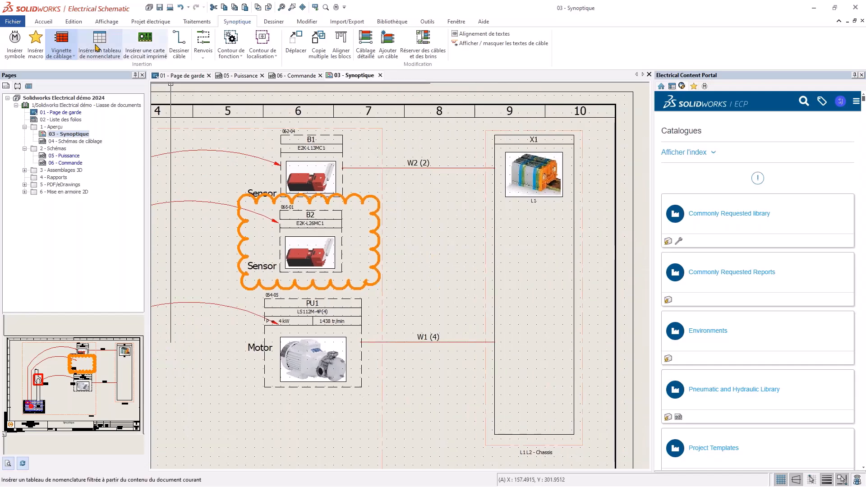
left_click(179, 44)
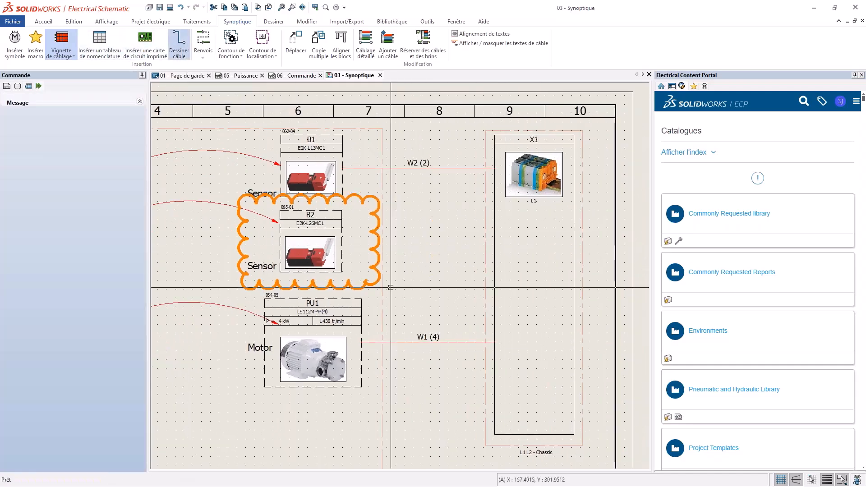
left_click(342, 228)
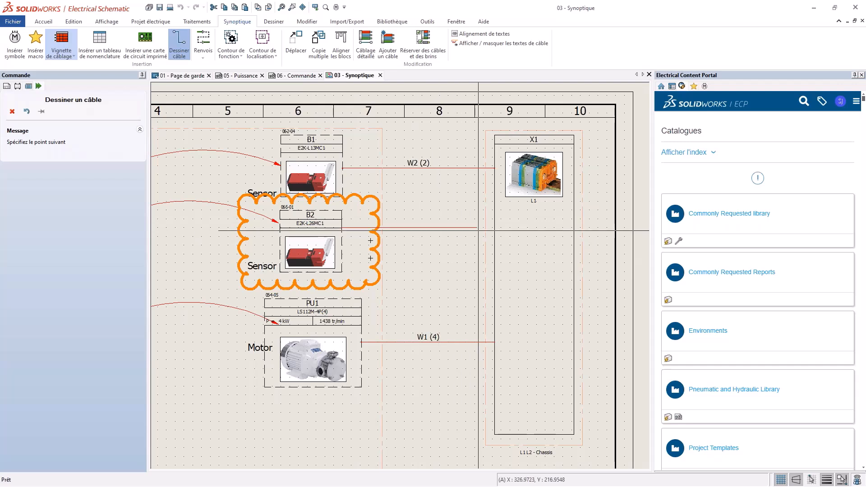
left_click(499, 228)
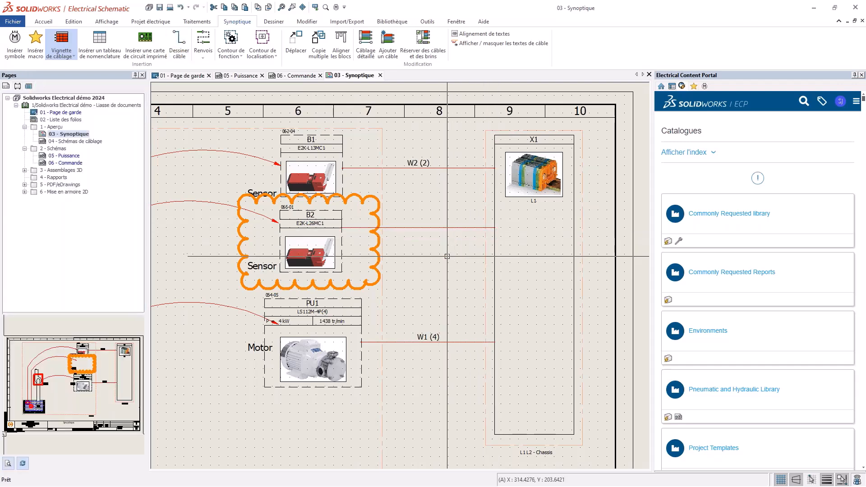
Step: Check B2's cross-reference on the 06 - Commande page and open the detailed wiring of the new B2–X1 cable on 03 - Synoptique
left_click(293, 77)
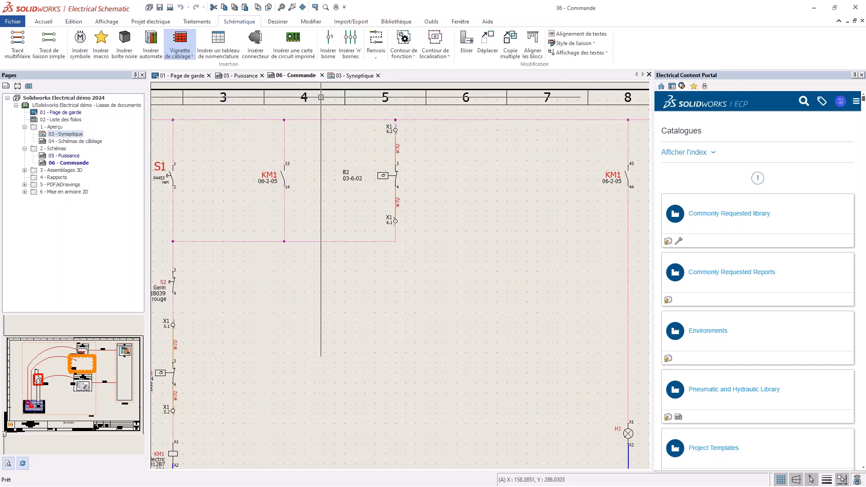
left_click(356, 77)
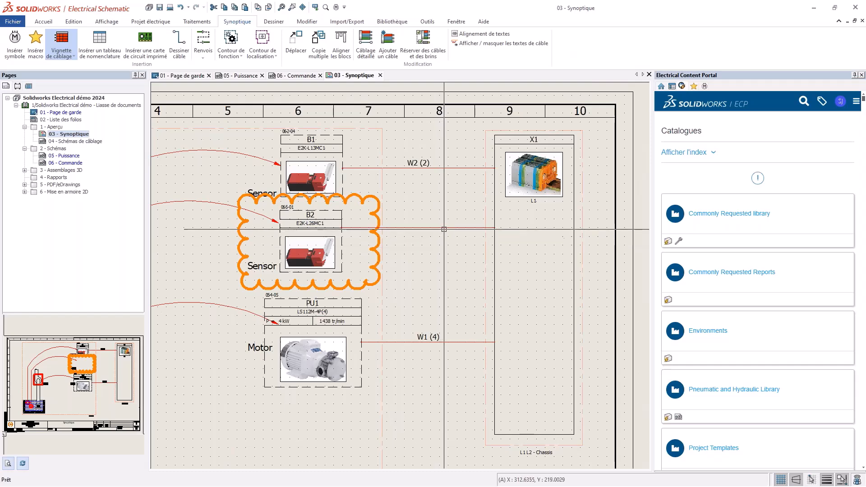
double_click(444, 227)
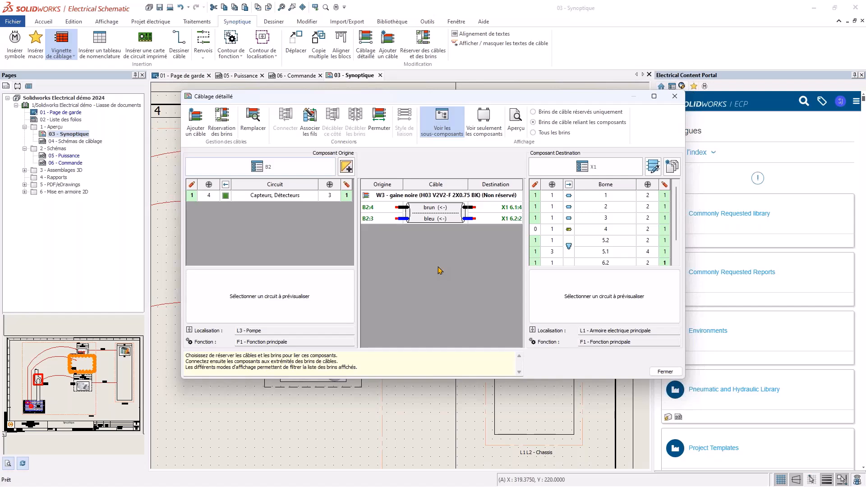
Step: Reserve cable W3 - gaine noire with its brun and bleu cores for the B2–X1 link and review the X1 terminals
left_click(223, 121)
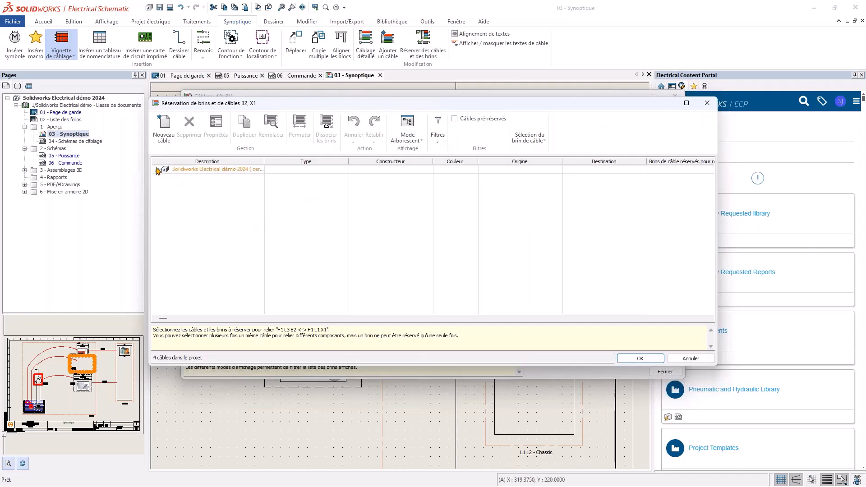
left_click(156, 170)
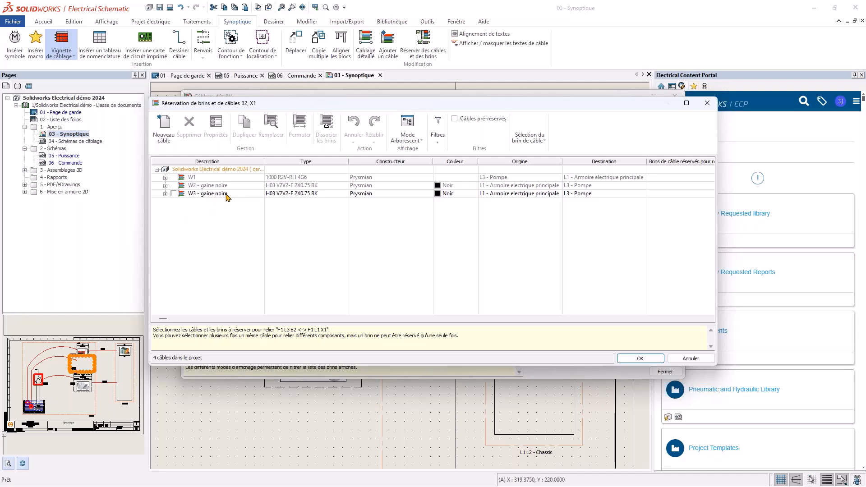
left_click(174, 194)
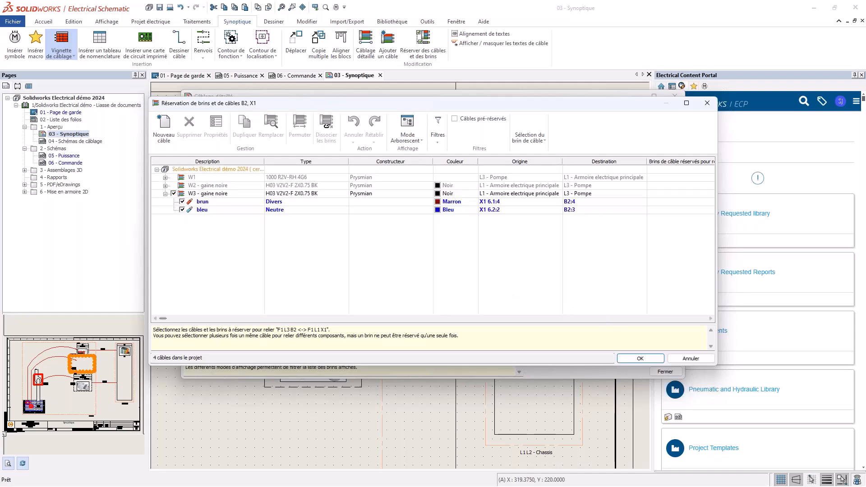
left_click(640, 358)
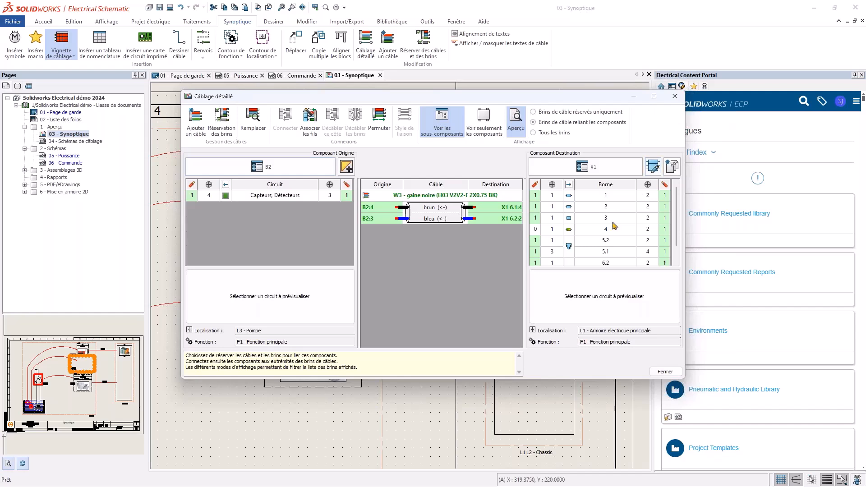
scroll(603, 197, "down", 1)
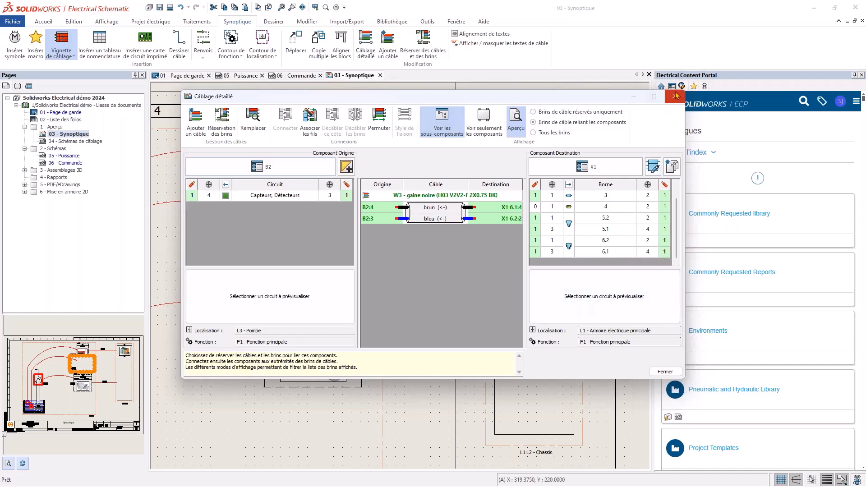
Step: Close the detailed wiring and delete the orange cloud drawn around sensor B2 on the synoptic page
left_click(666, 371)
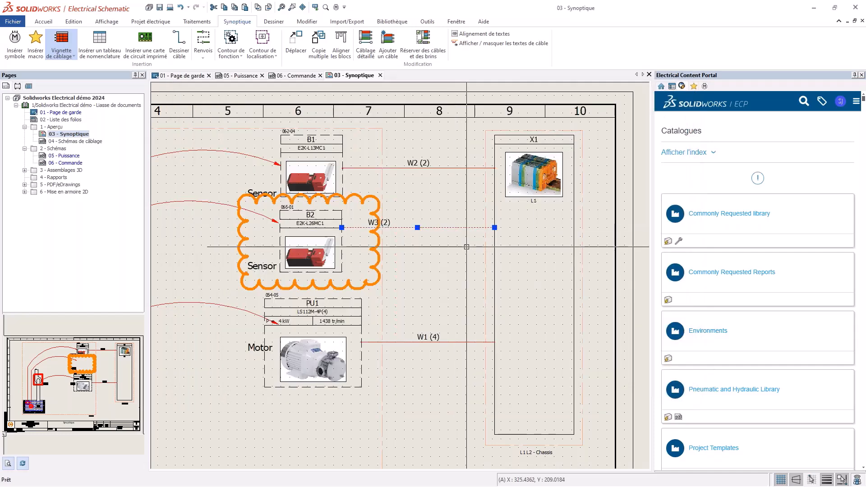
key("Escape")
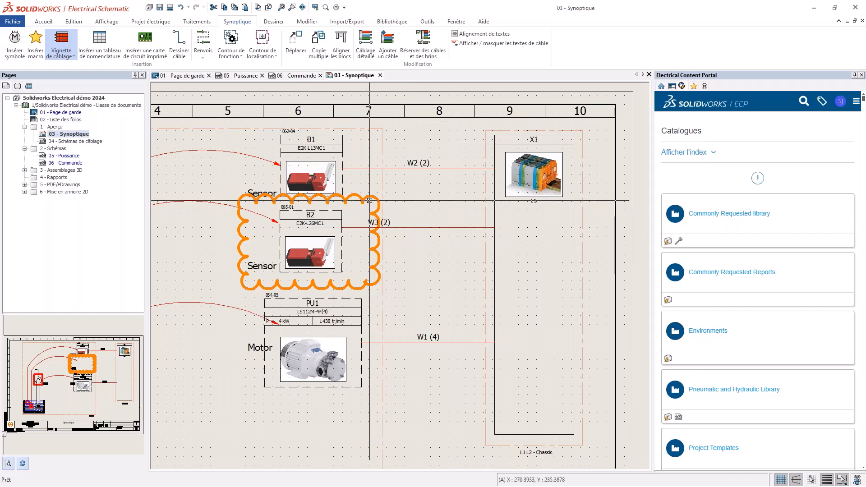
key("Delete")
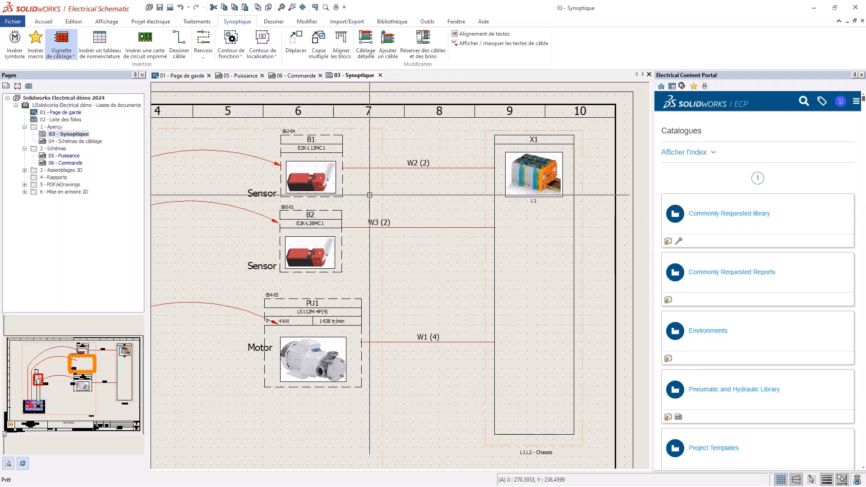
Step: Align the W1, W2 and W3 cable labels vertically between the components and X1
left_click(361, 140)
left_click(469, 365)
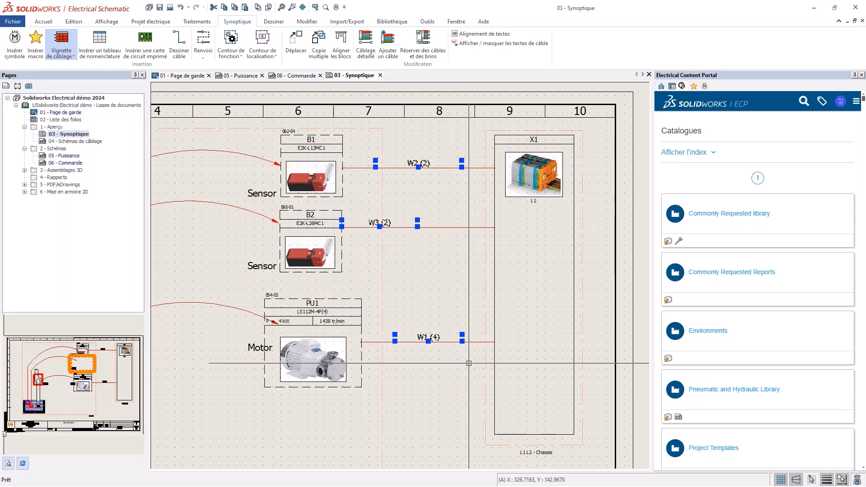
left_click(482, 34)
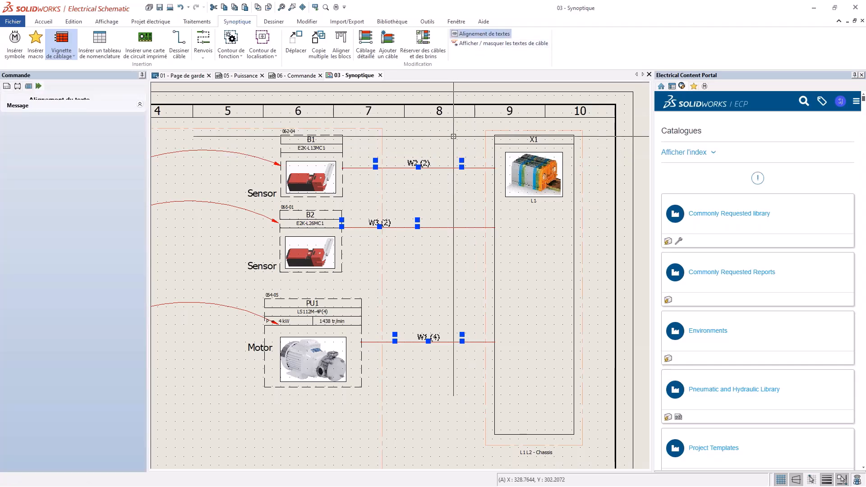
left_click(427, 236)
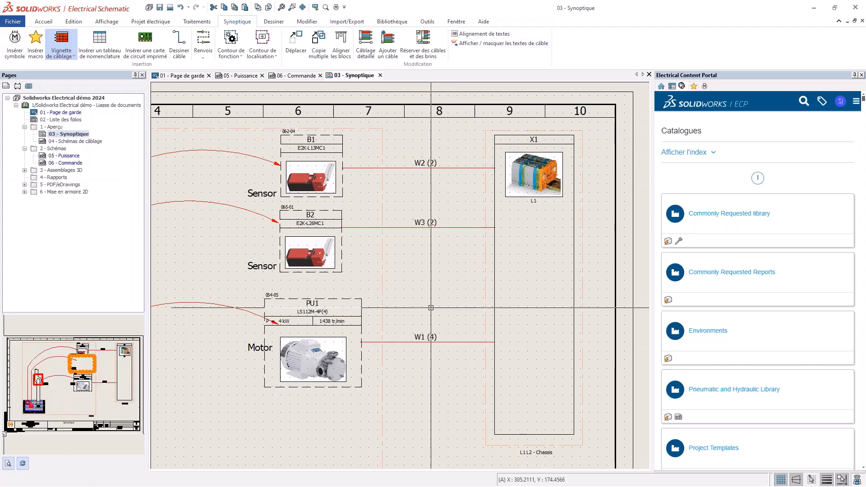
Step: Open the 04 - Schémas de câblage page and examine the clouded empty area between F4 and T1
scroll(451, 269, "down", 3)
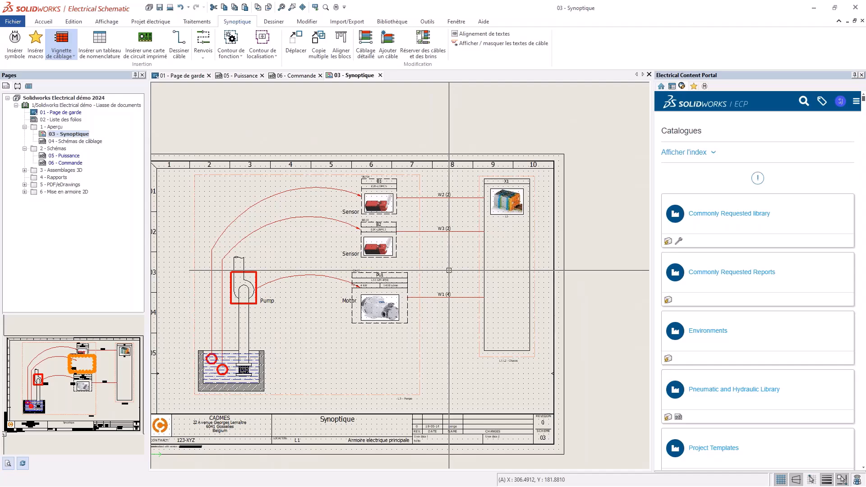
left_click(81, 142)
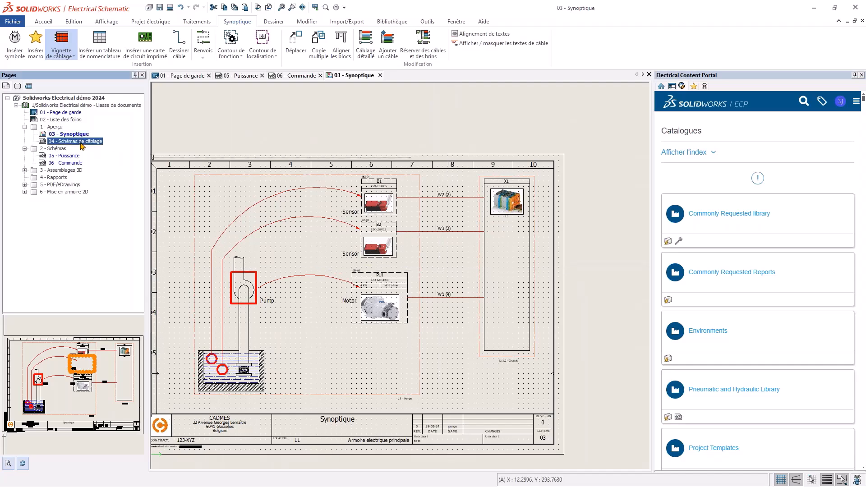
double_click(82, 143)
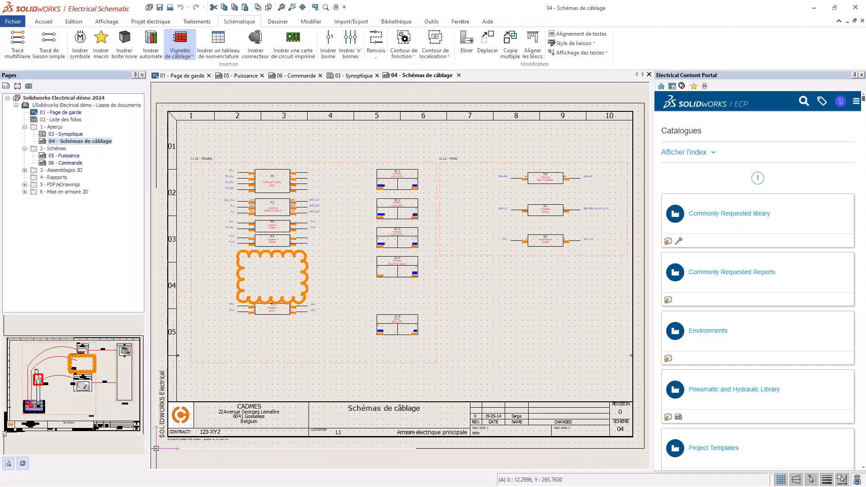
scroll(331, 272, "up", 3)
middle_click_drag(316, 248, 359, 212)
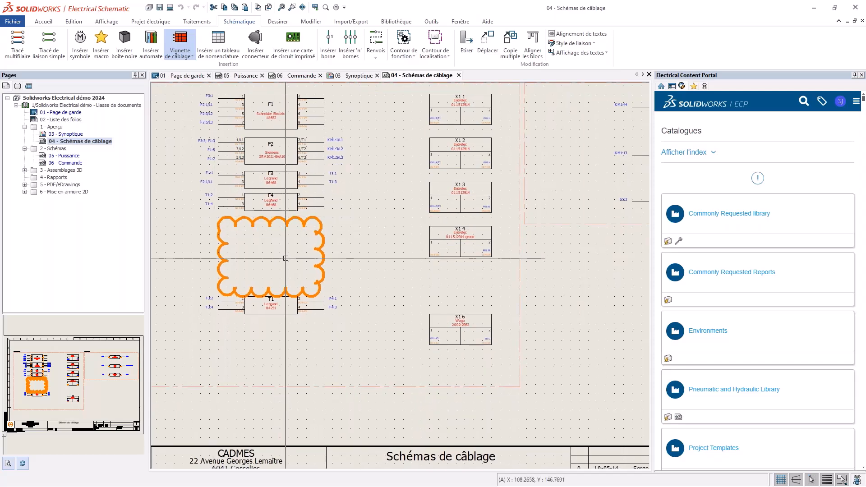
Step: Insert the wiring label of =F1-KM1's part LC1D12B7 between F4 and T1, and remove the orange cloud there
left_click(28, 86)
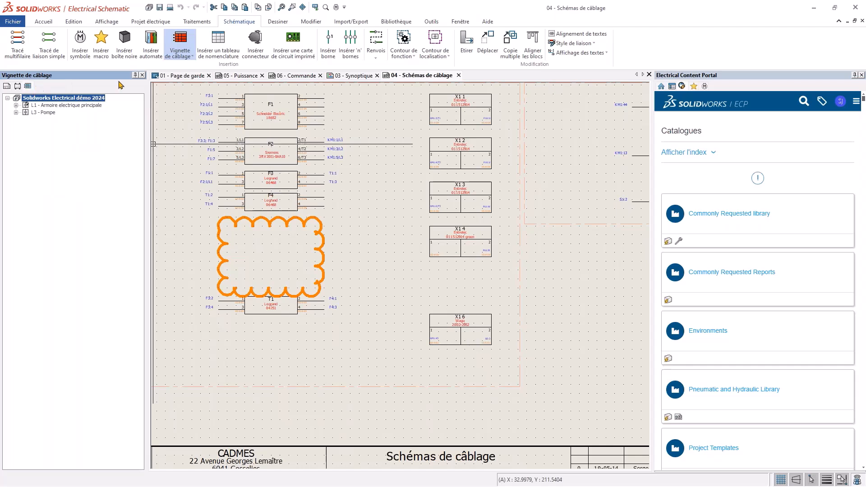
left_click(185, 55)
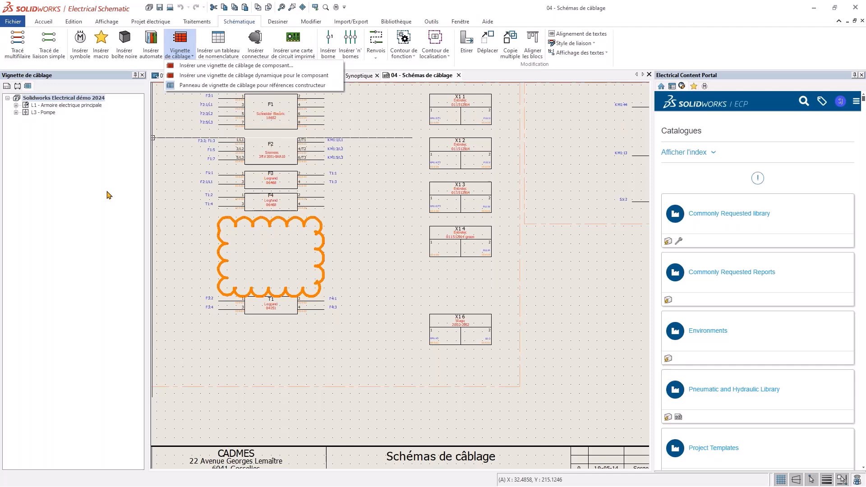
left_click(79, 178)
left_click(16, 105)
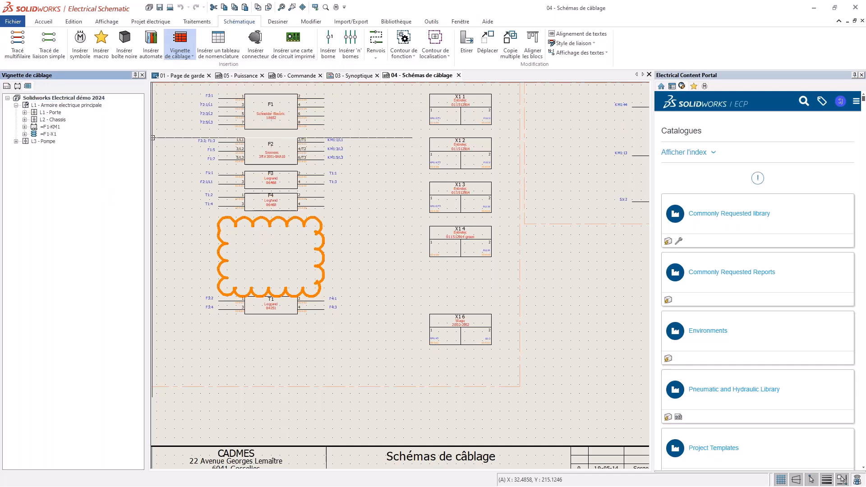
left_click(25, 127)
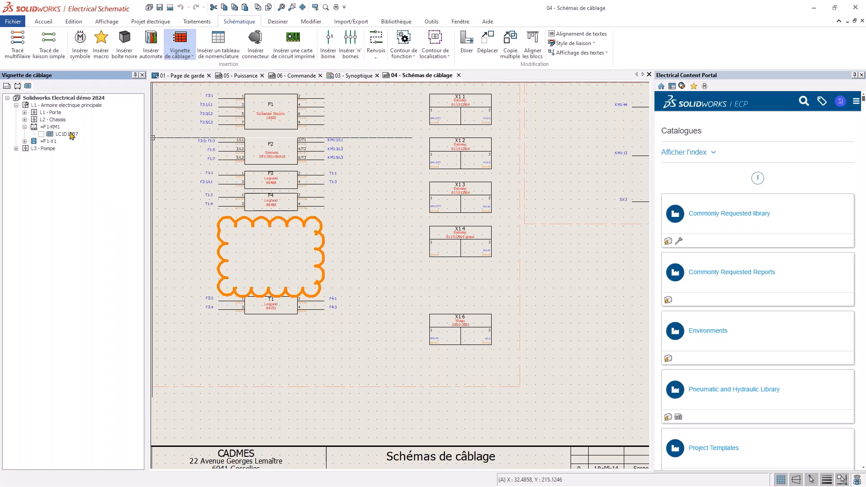
left_click(42, 135)
scroll(244, 225, "up", 3)
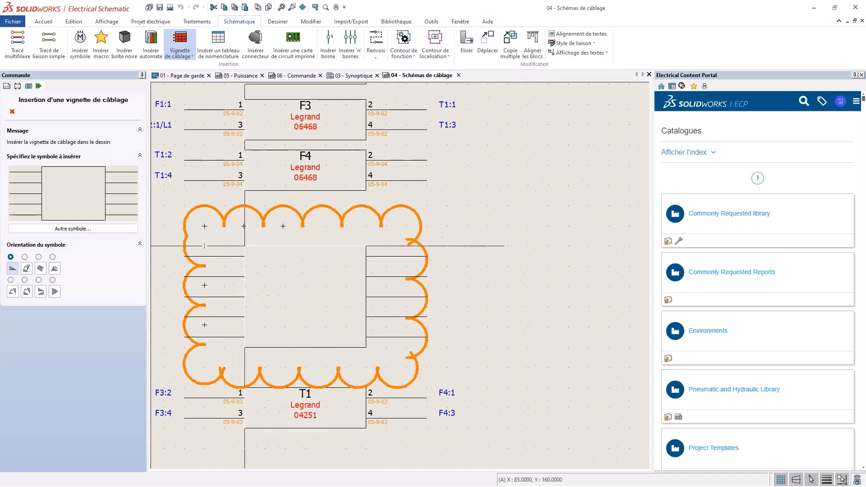
left_click(244, 225)
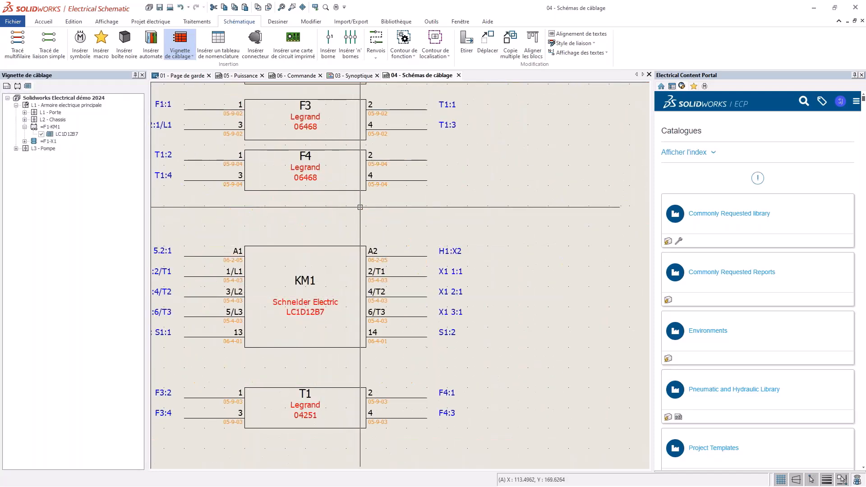
Step: Review KM1's wiring label connections, open its symbol for editing and display the attribute descriptions
scroll(335, 274, "down", 1)
middle_click_drag(335, 274, 387, 220)
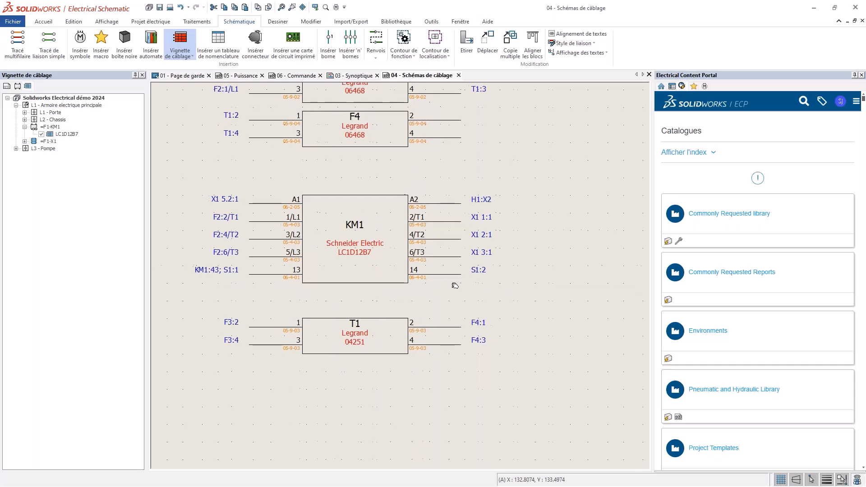
middle_click_drag(476, 288, 448, 285)
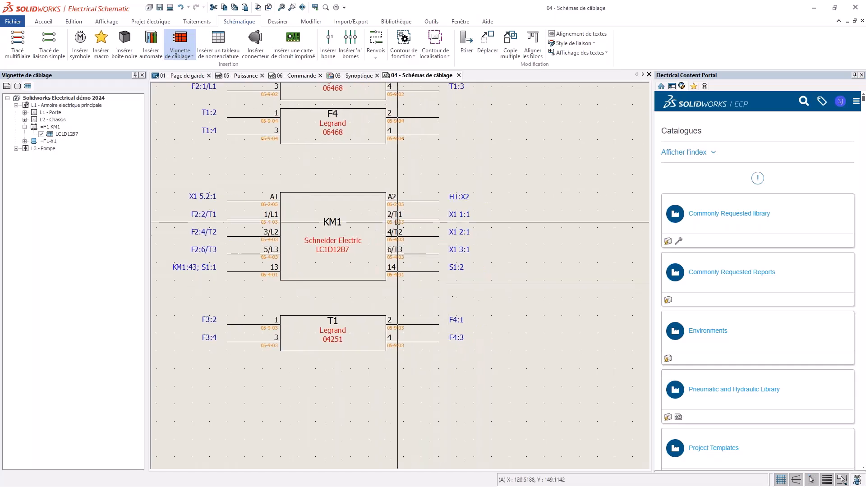
right_click(366, 192)
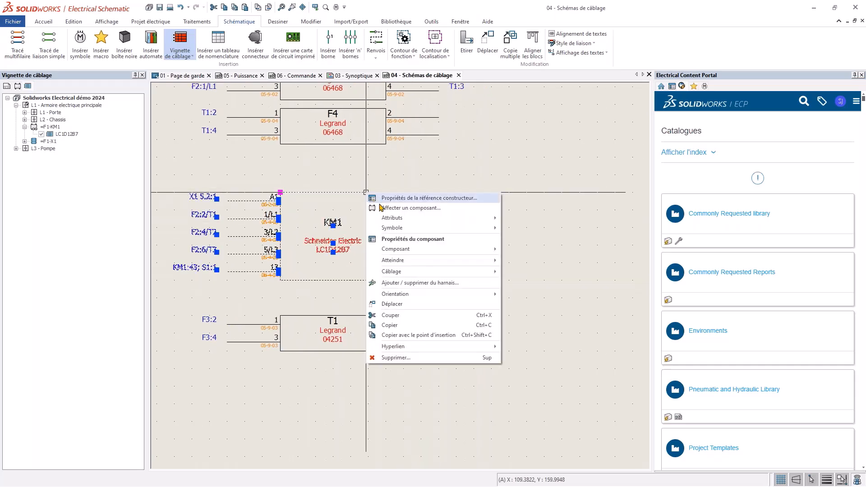
mouse_move(429, 231)
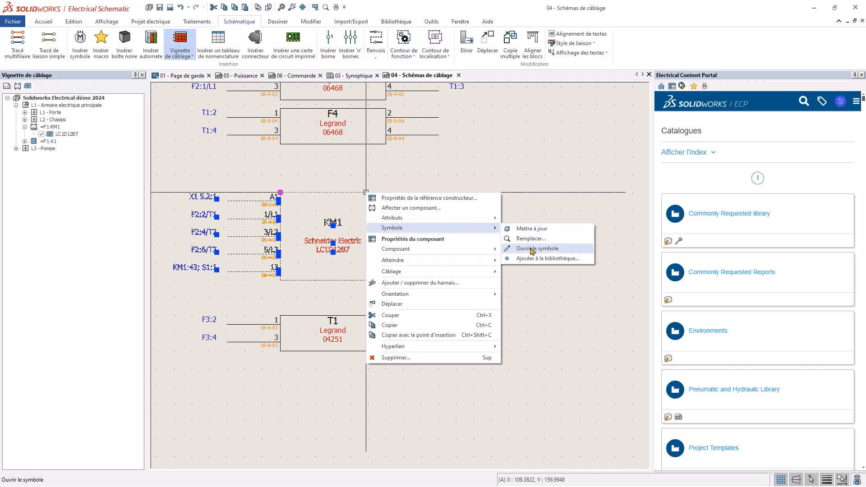
left_click(517, 248)
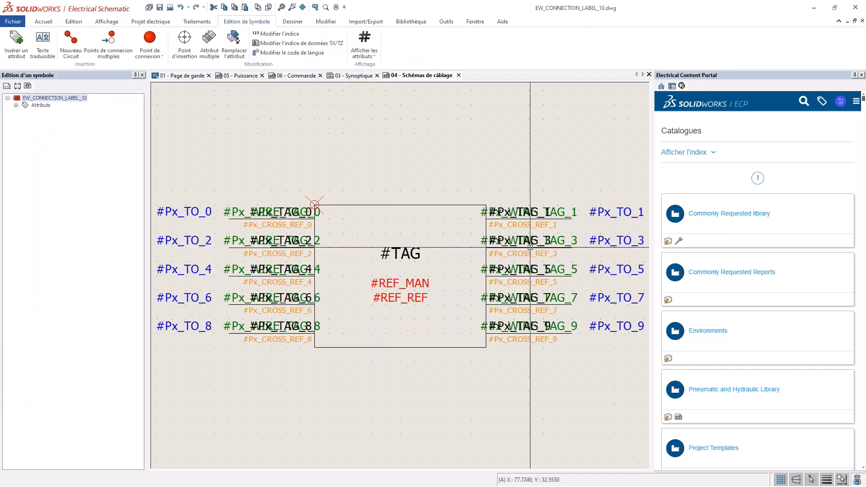
left_click(369, 62)
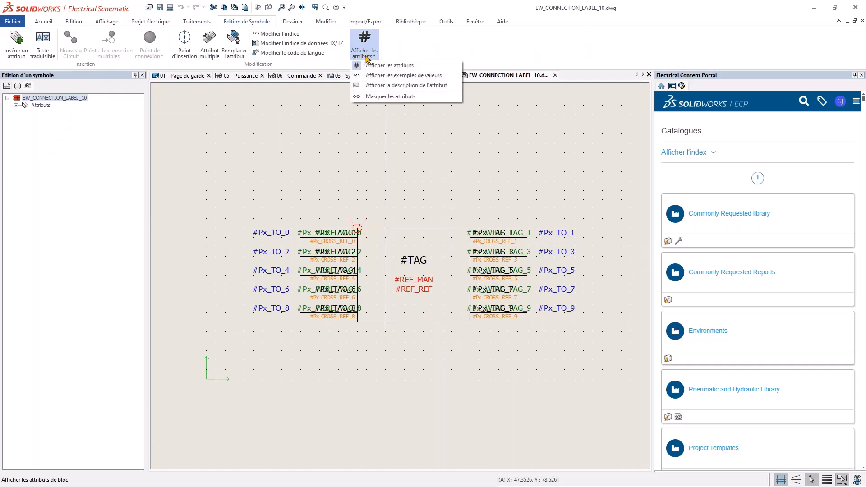
left_click(391, 89)
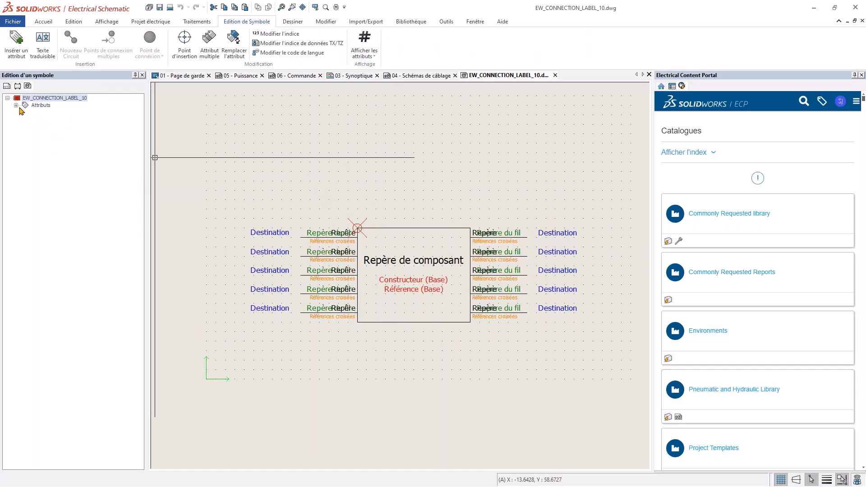
Step: Examine the symbol's attribute list and the insertable Identification and Point de connexion attributes, and close the symbol
left_click(15, 105)
right_click(34, 108)
left_click(67, 113)
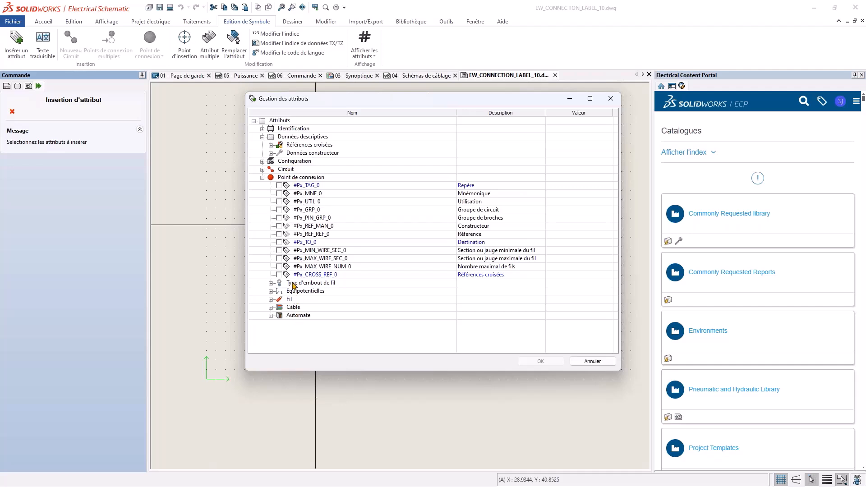
left_click(262, 129)
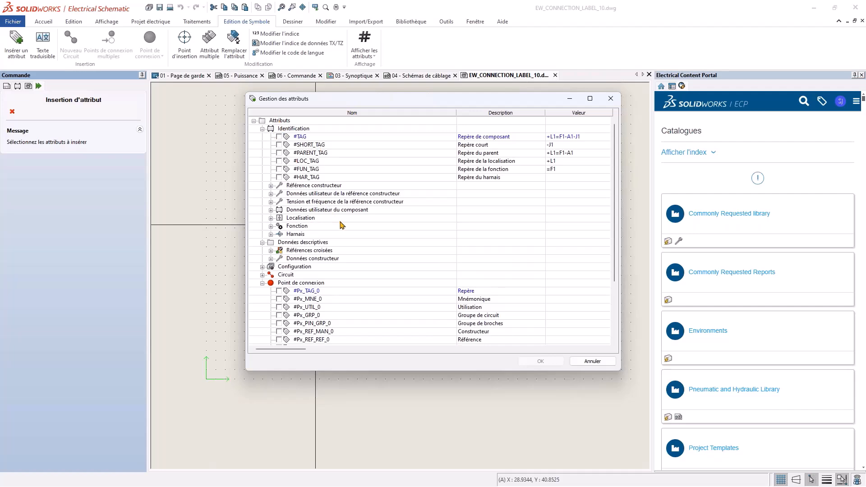
left_click(611, 98)
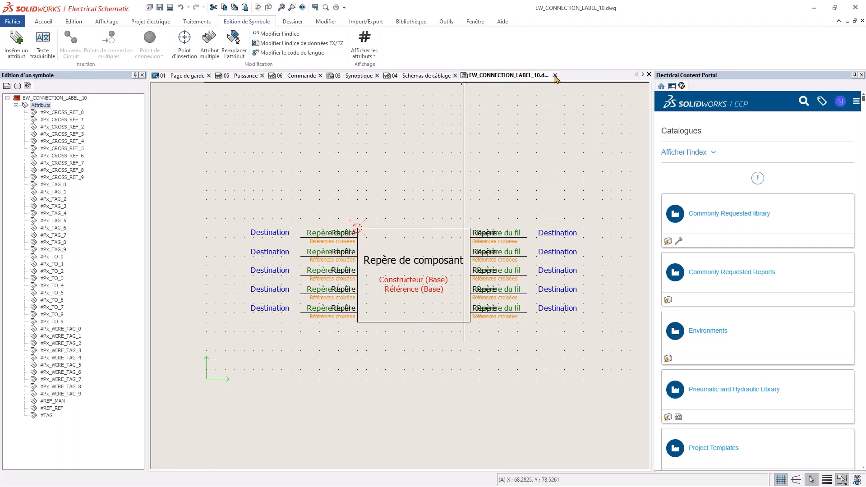
left_click(556, 75)
left_click(435, 266)
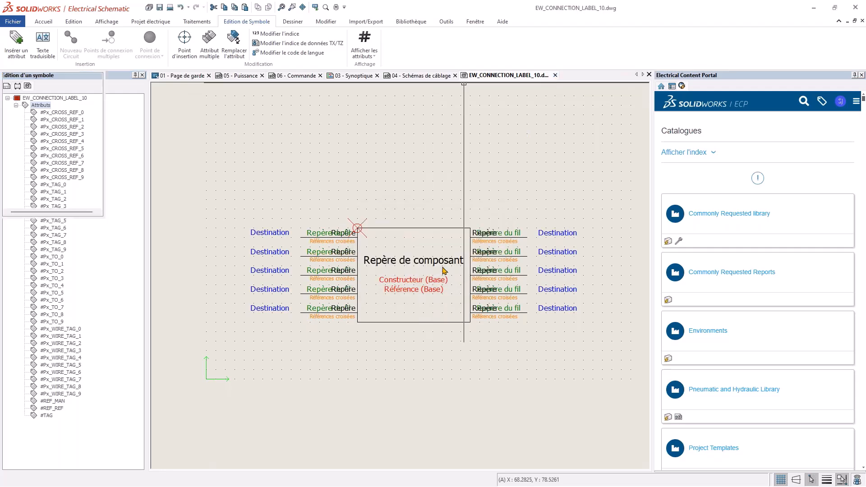
Step: Open the 05 - Puissance page from the project's 2 - Schémas folder
scroll(443, 266, "down", 3)
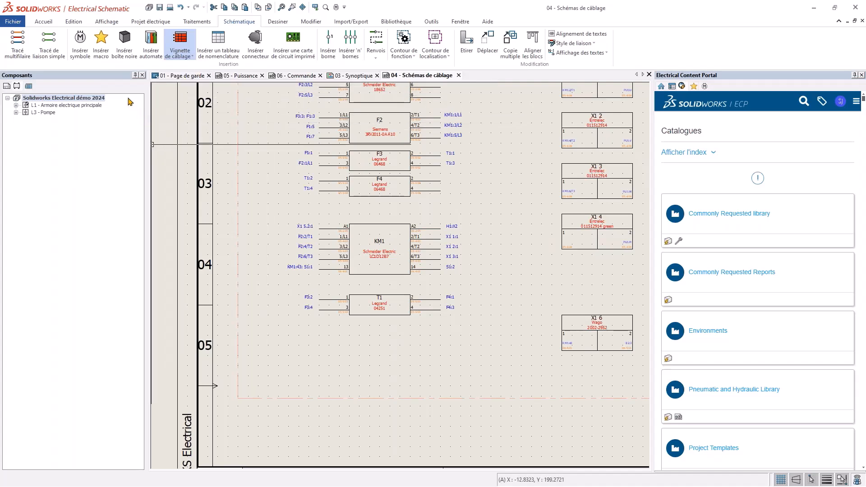
left_click(6, 86)
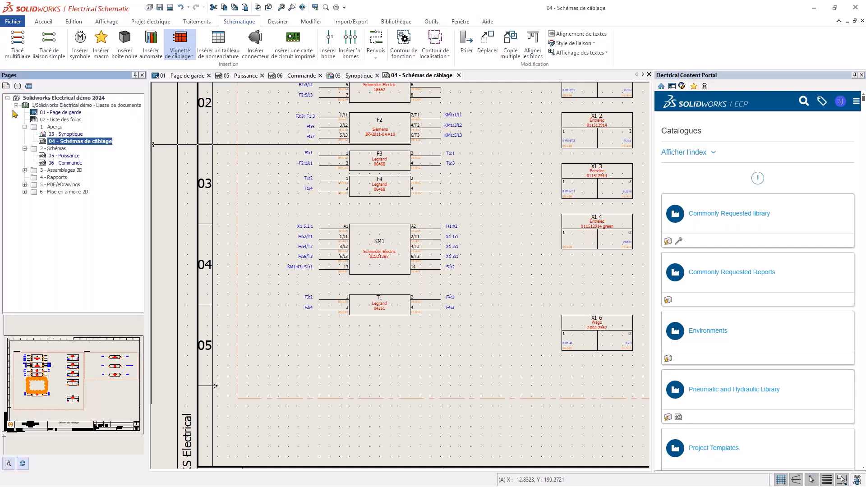
double_click(62, 156)
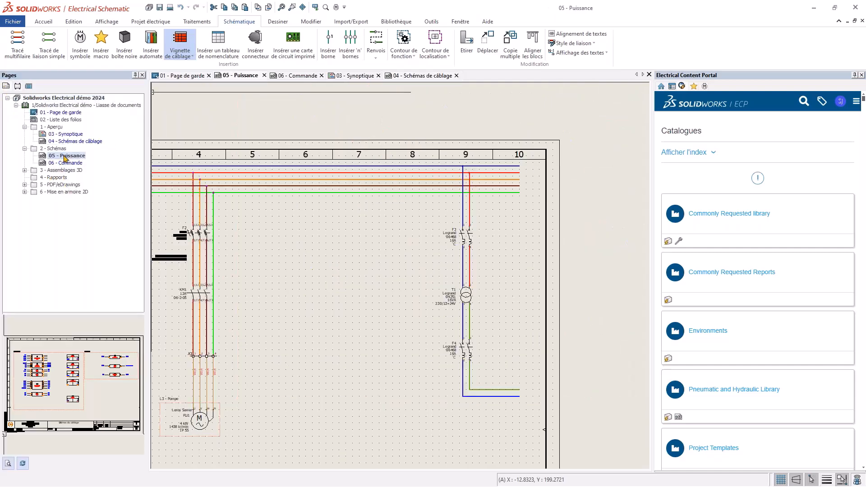
Step: Draw a vertical N L1 L2 L3 - bleu multi-wire branch without neutral from the power bus, between columns 5 and 6, at spacing 5
left_click(18, 43)
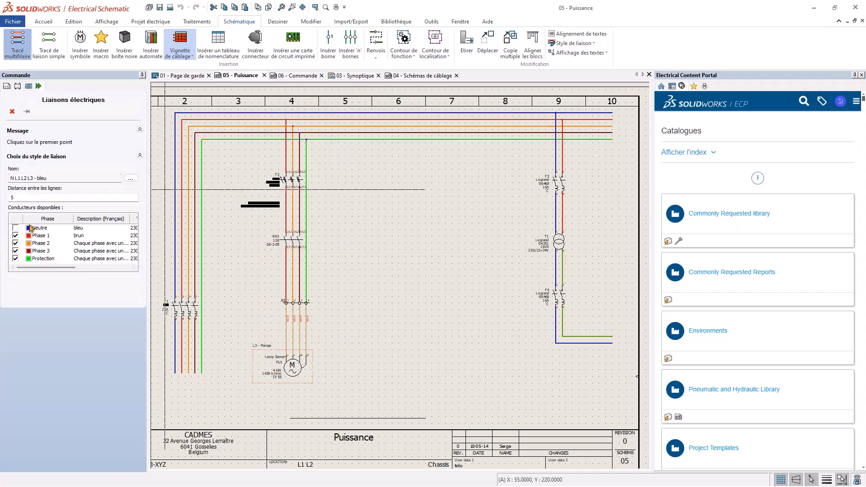
left_click(364, 119)
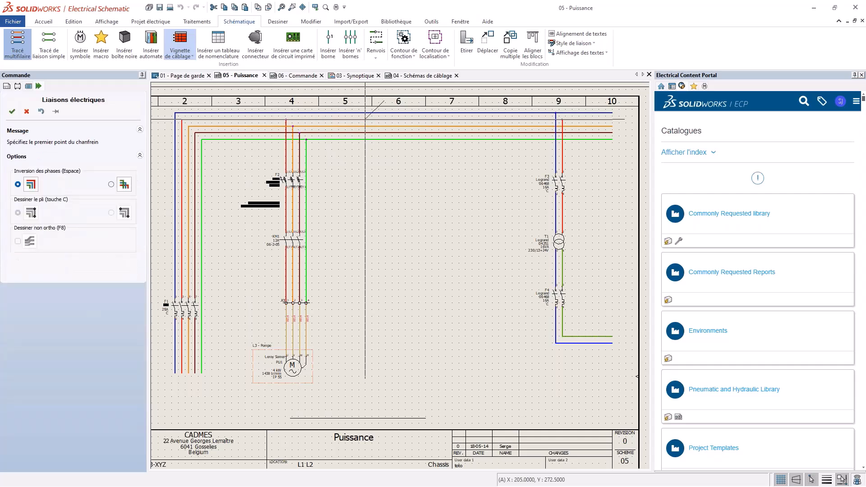
left_click(371, 135)
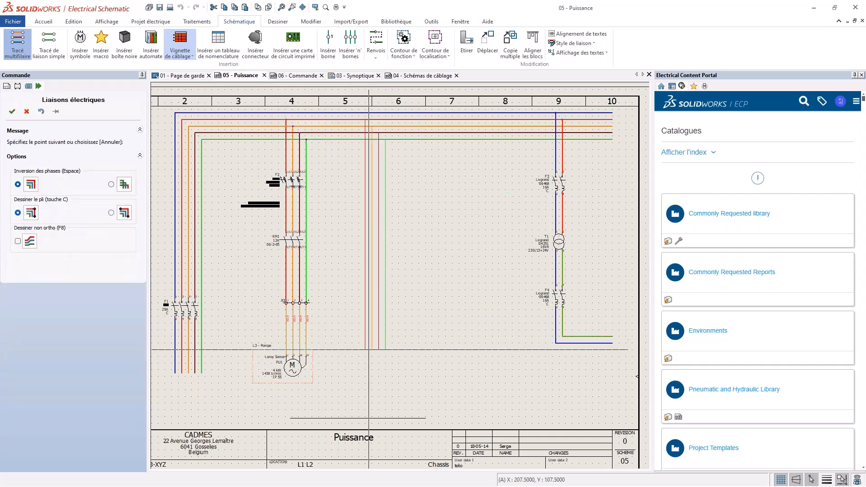
left_click(372, 376)
right_click(372, 377)
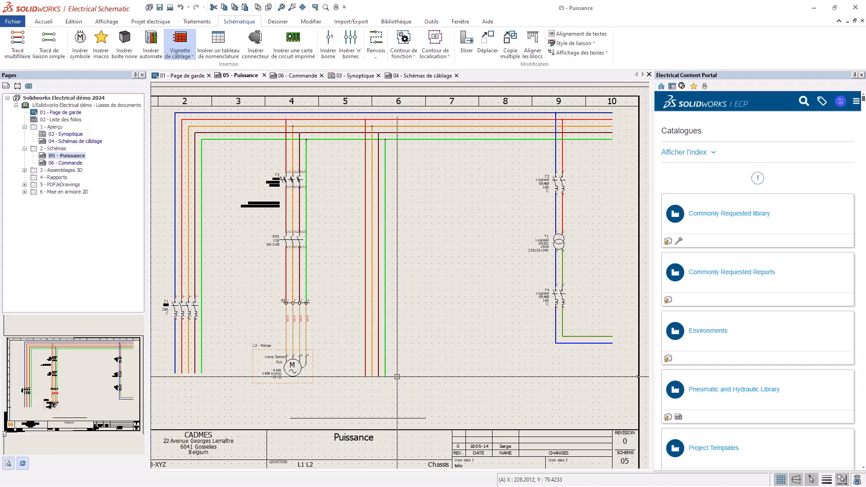
scroll(387, 258, "up", 3)
scroll(364, 274, "down", 3)
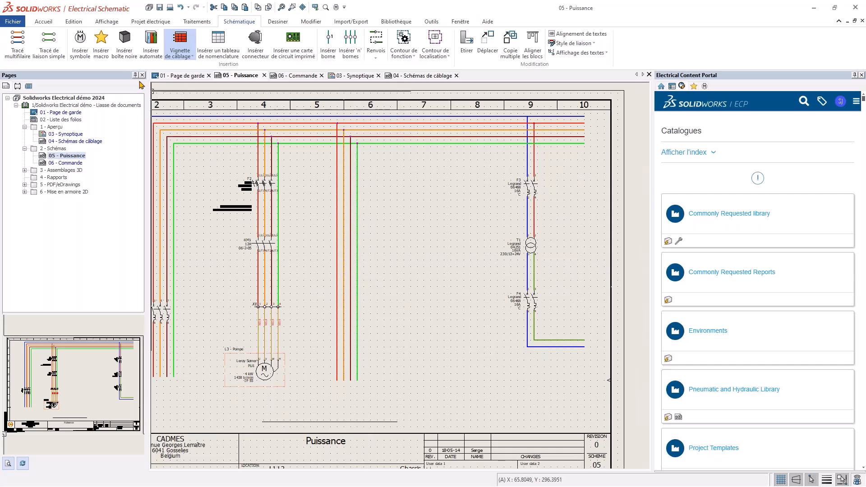
Step: Choose the Sectionneur-fusible tripolaire symbol from the Sectionneurs-fusibles subclass of Fusibles, sectionneurs for insertion
left_click(80, 42)
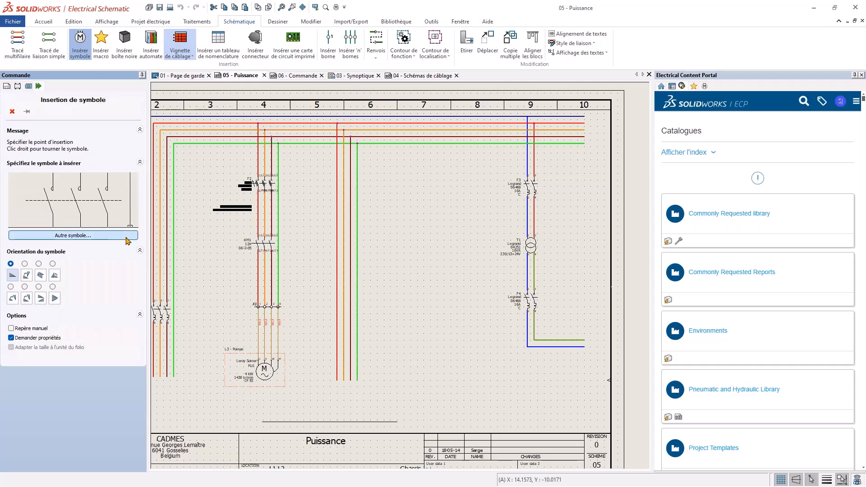
left_click(127, 236)
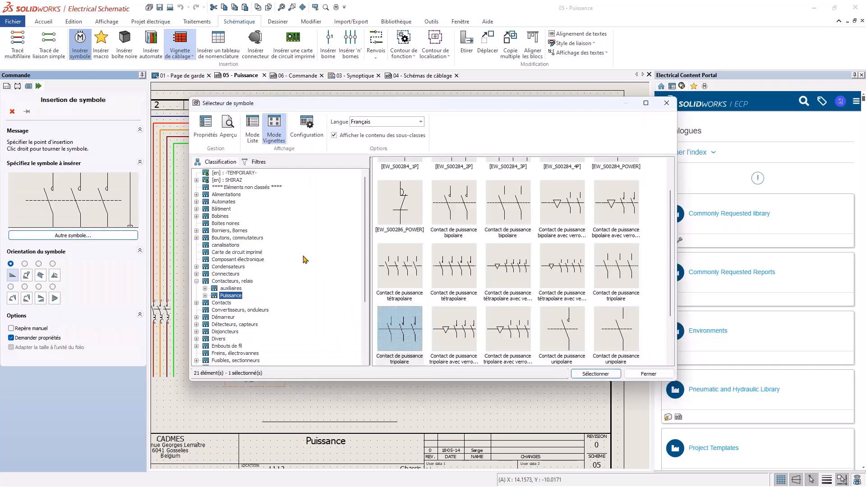
scroll(305, 260, "down", 2)
scroll(277, 283, "down", 1)
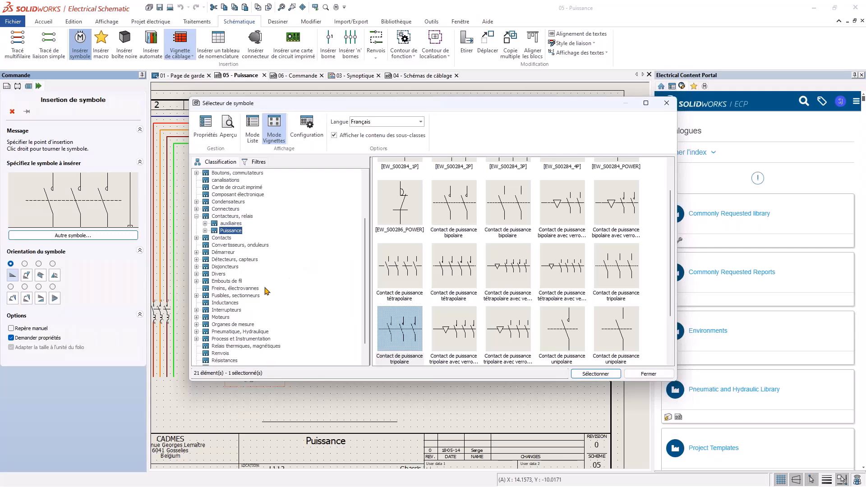
left_click(244, 296)
left_click(197, 295)
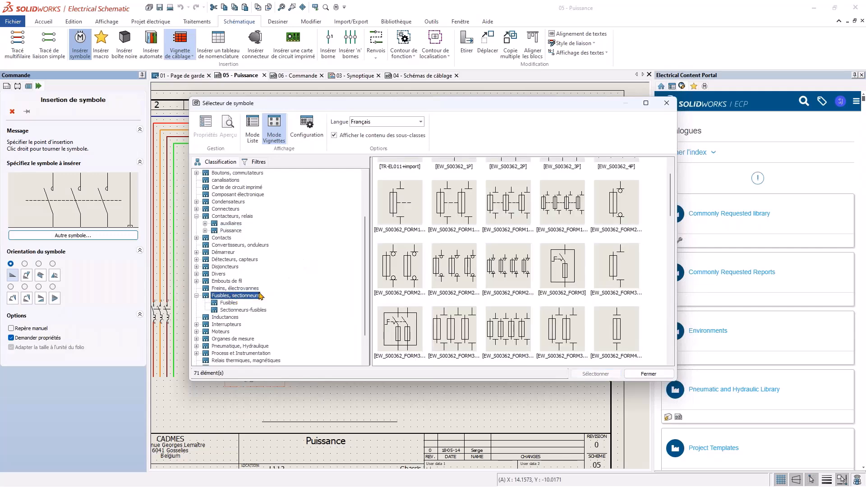
scroll(260, 295, "down", 2)
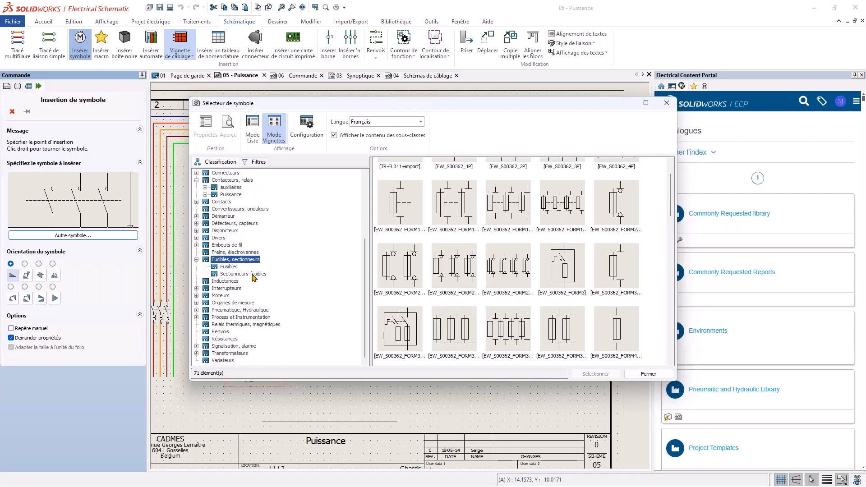
left_click(243, 274)
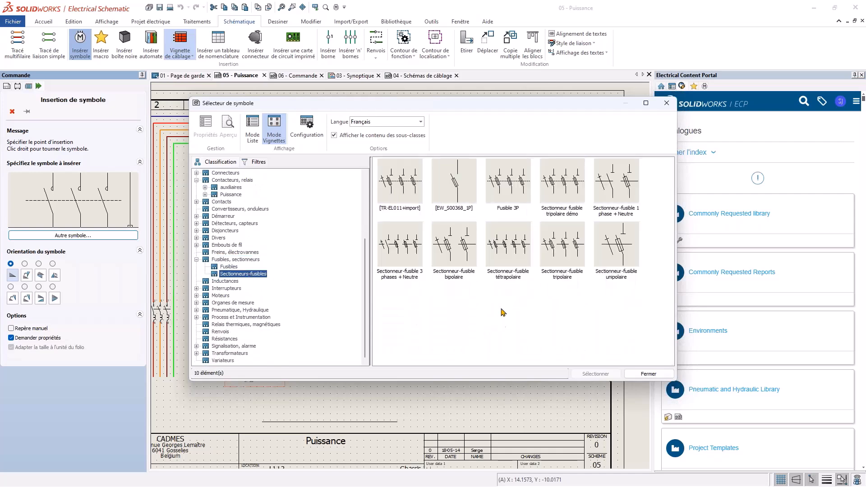
left_click(553, 258)
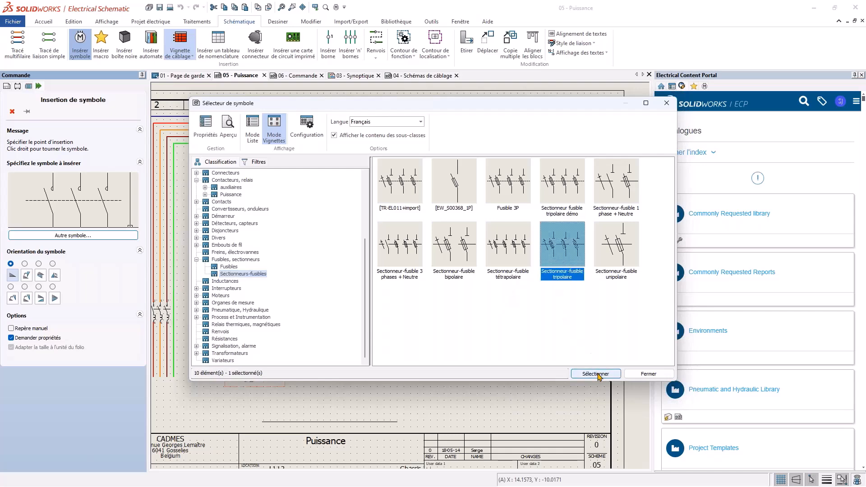
left_click(595, 374)
Step: Place the fuse-disconnector symbol on the three phase wires of the new branch and accept its automatic mark and default properties
scroll(271, 189, "up", 4)
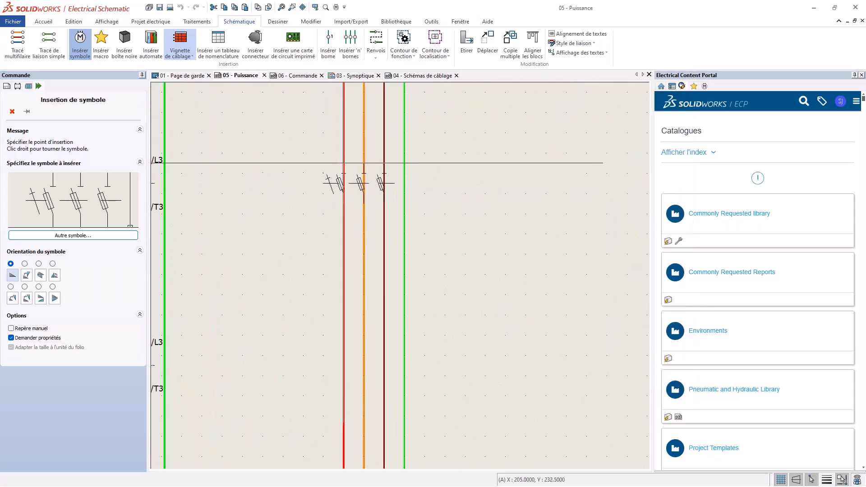
middle_click_drag(344, 163, 396, 163)
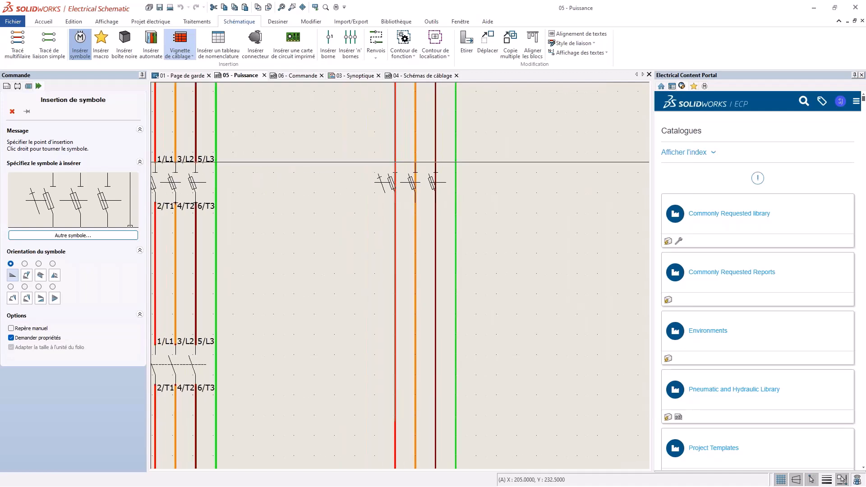
left_click(415, 162)
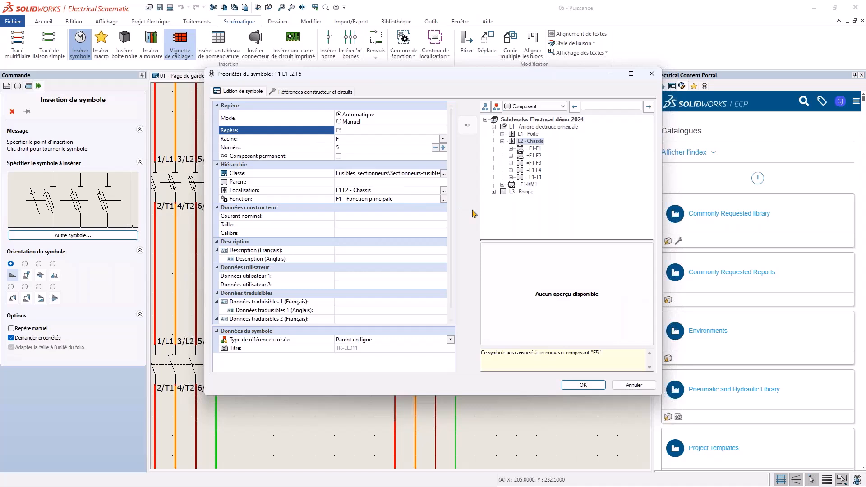
left_click(583, 385)
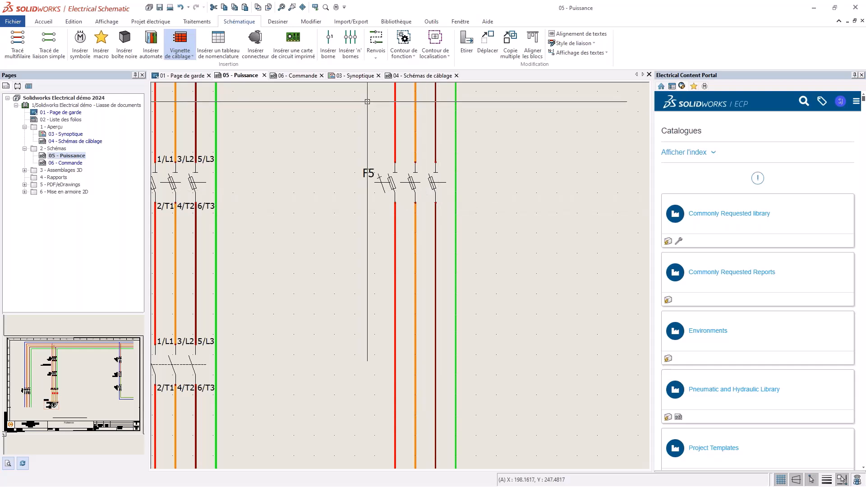
left_click(395, 21)
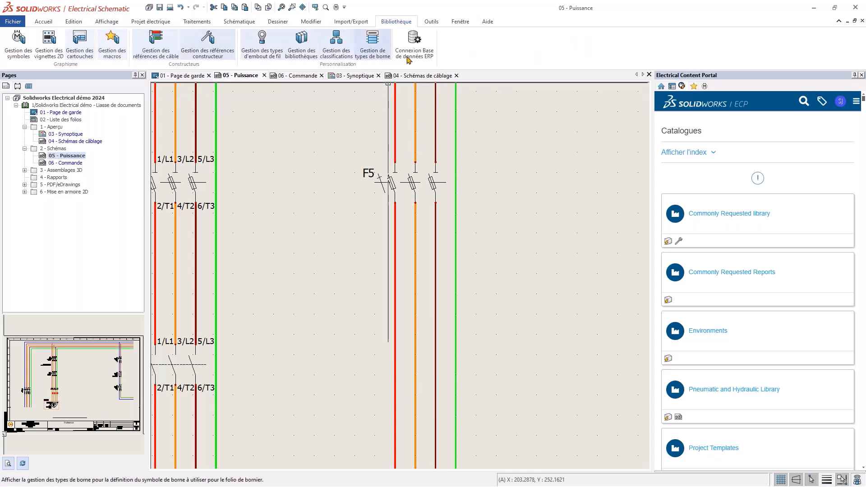
left_click(147, 22)
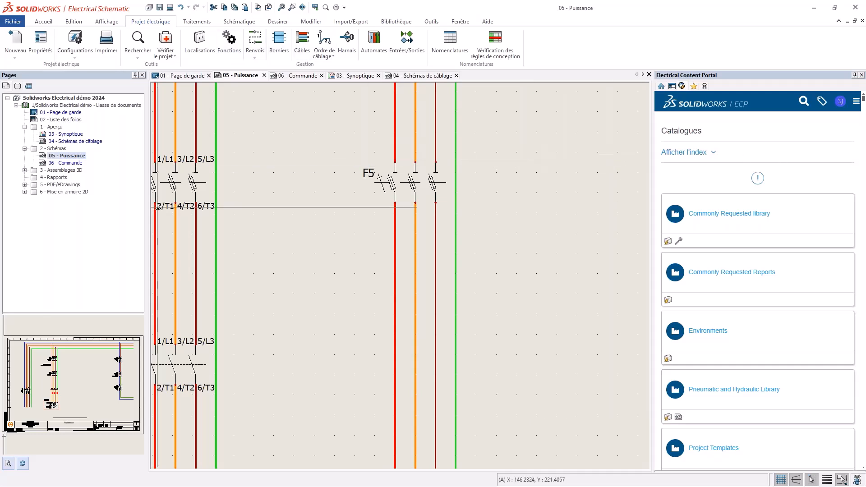
Step: Switch to the Electrical Content Portal website in the browser and examine the most downloaded manufacturers on its home page
left_click_drag(0, 164, 401, 0)
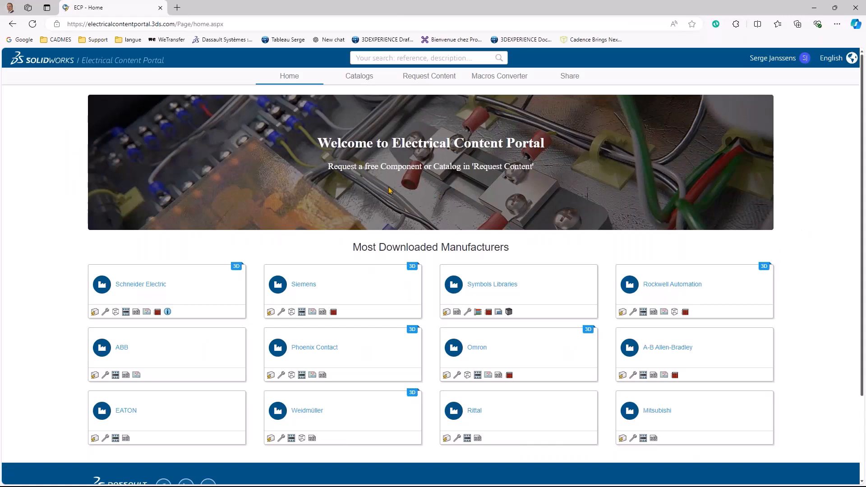
scroll(436, 227, "down", 3)
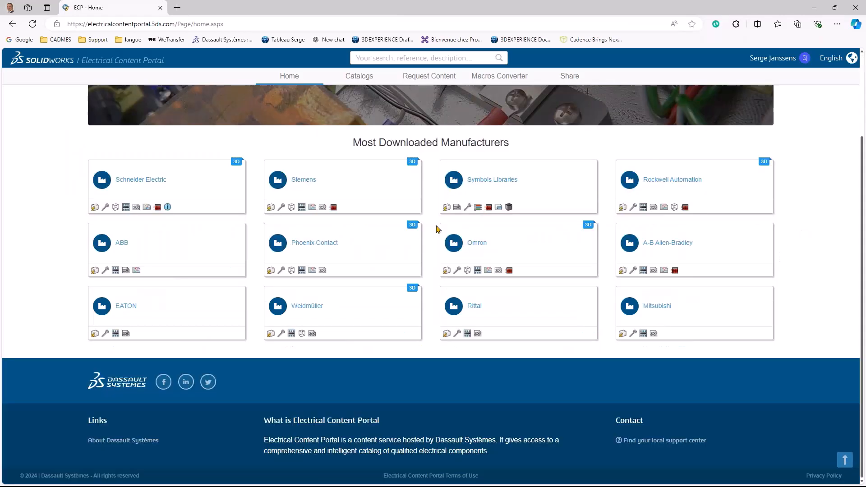
mouse_move(286, 333)
scroll(287, 336, "up", 1)
scroll(289, 338, "up", 1)
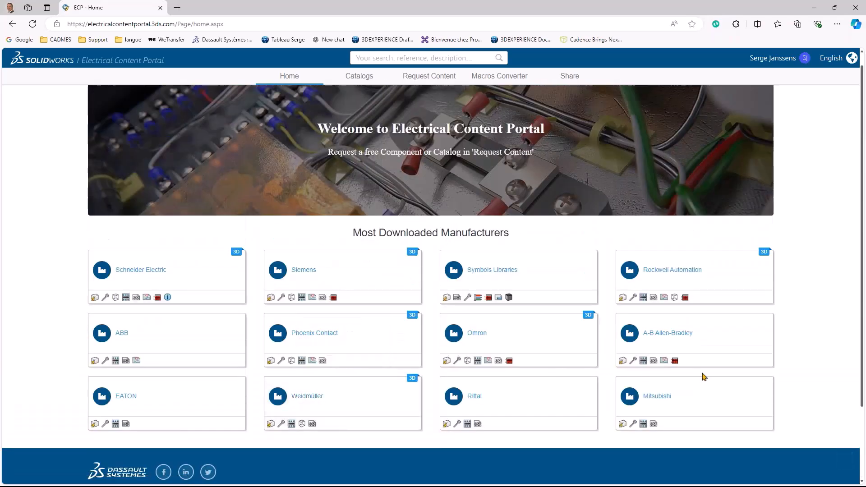
Step: Browse the portal's alphabetical list of manufacturer catalogs and open the Request Content form
left_click(355, 76)
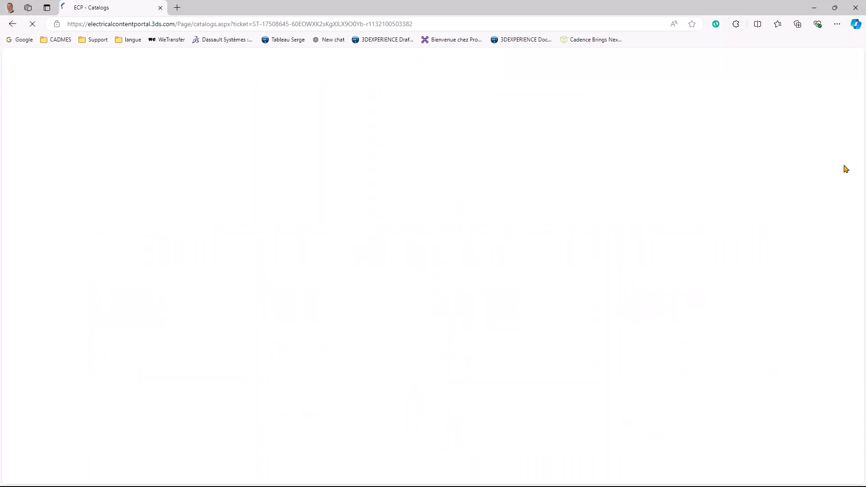
left_click_drag(862, 59, 859, 106)
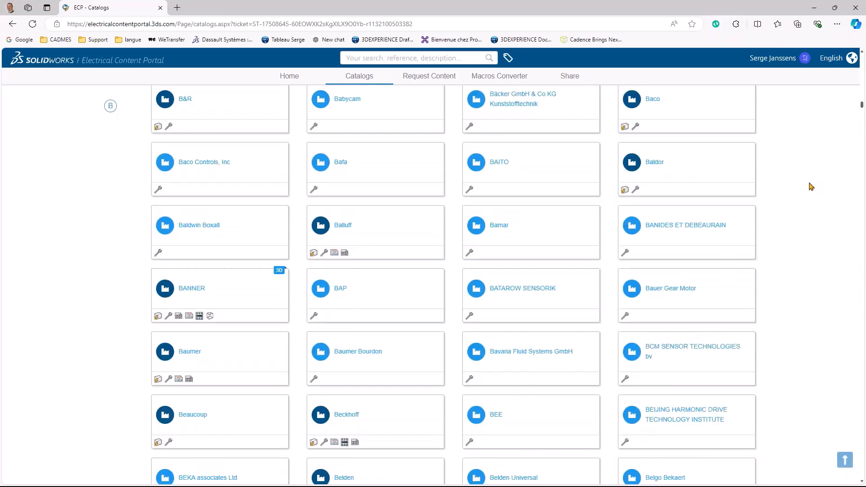
scroll(811, 187, "up", 20)
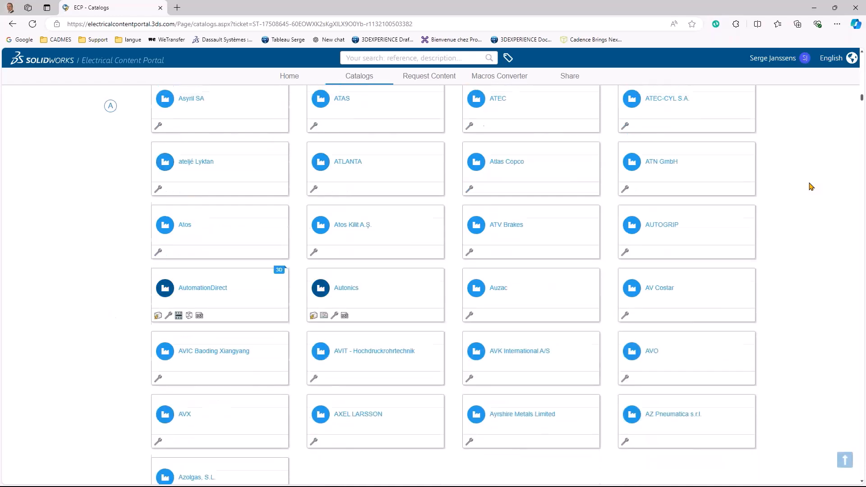
scroll(811, 186, "up", 4)
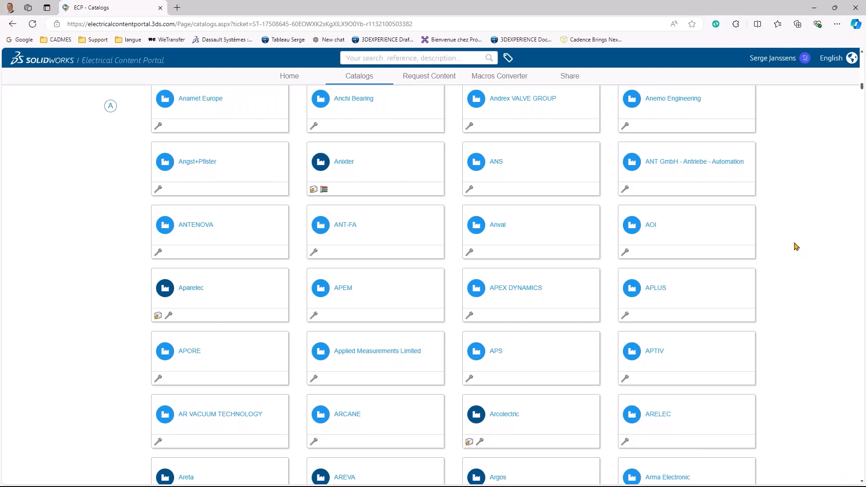
scroll(796, 246, "up", 2)
left_click(436, 79)
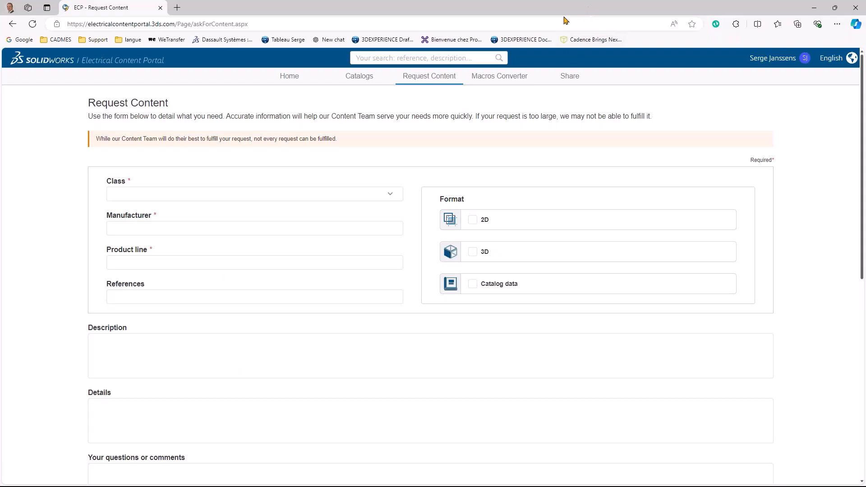
Step: Return to SOLIDWORKS Electrical and search the embedded Electrical Content Portal for the reference GV2ME08
left_click_drag(565, 17, 0, 80)
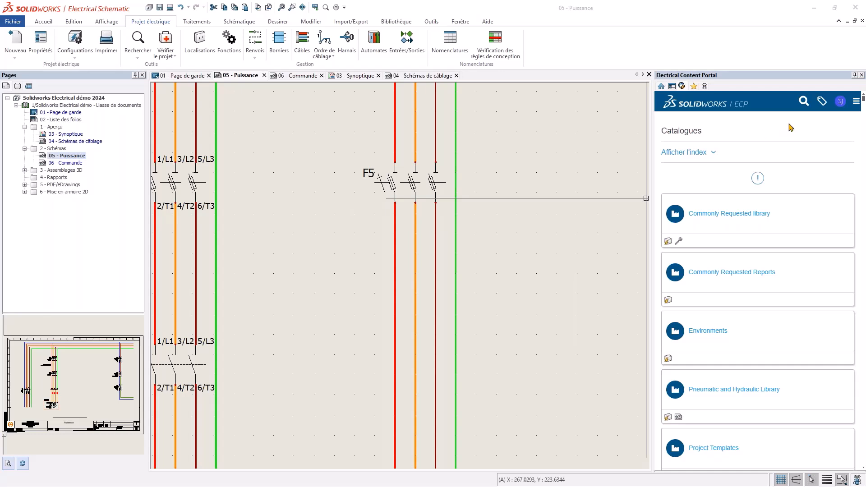
left_click(804, 102)
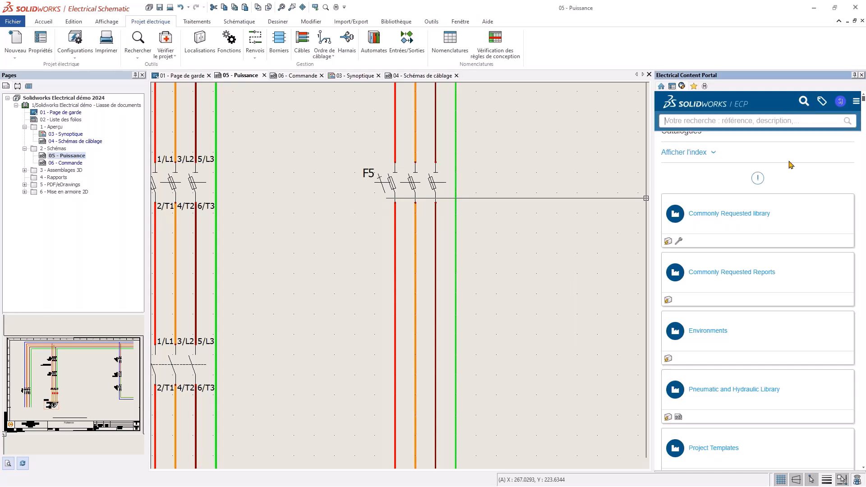
type("gv")
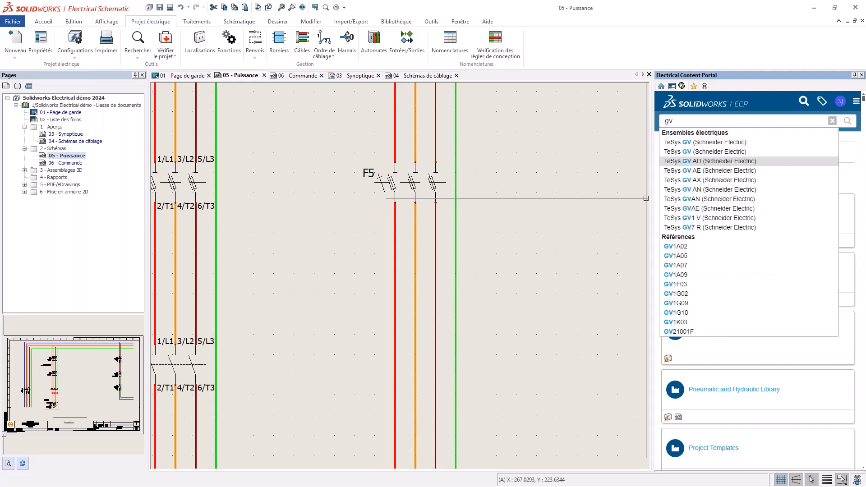
type("2me")
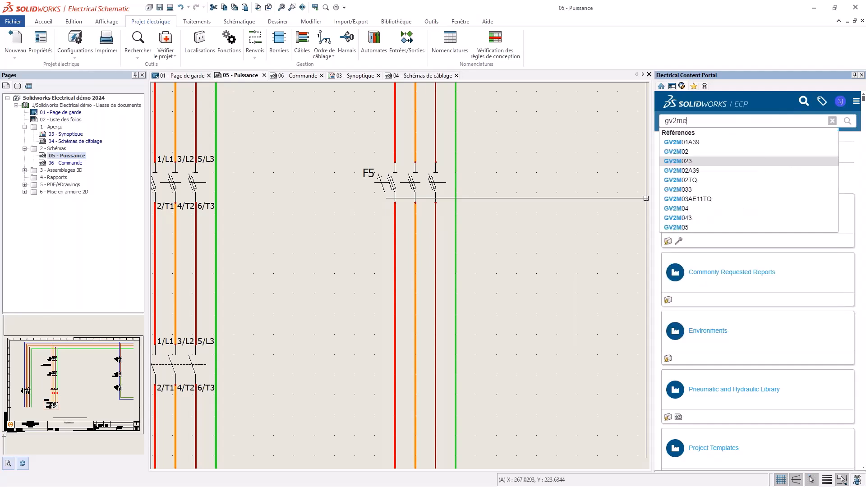
type("0")
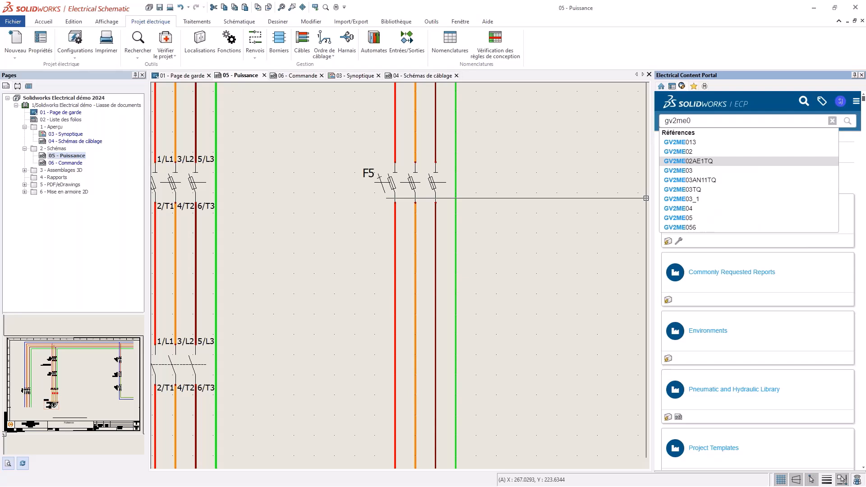
type("8")
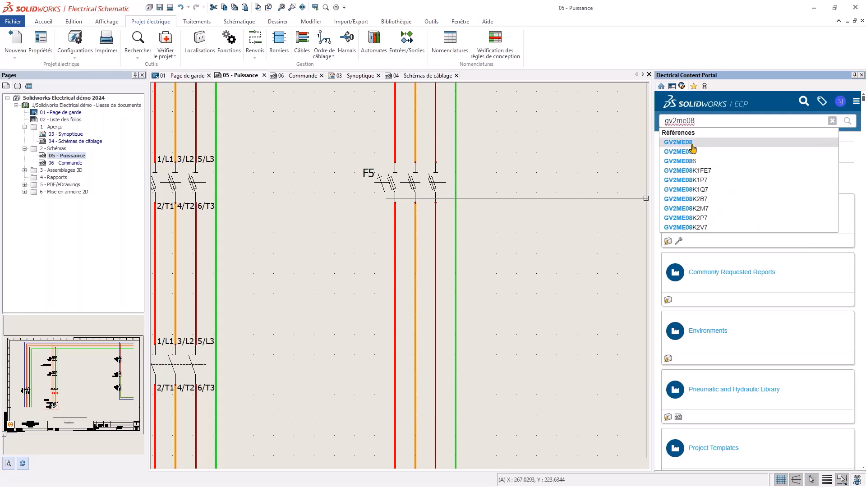
left_click(692, 144)
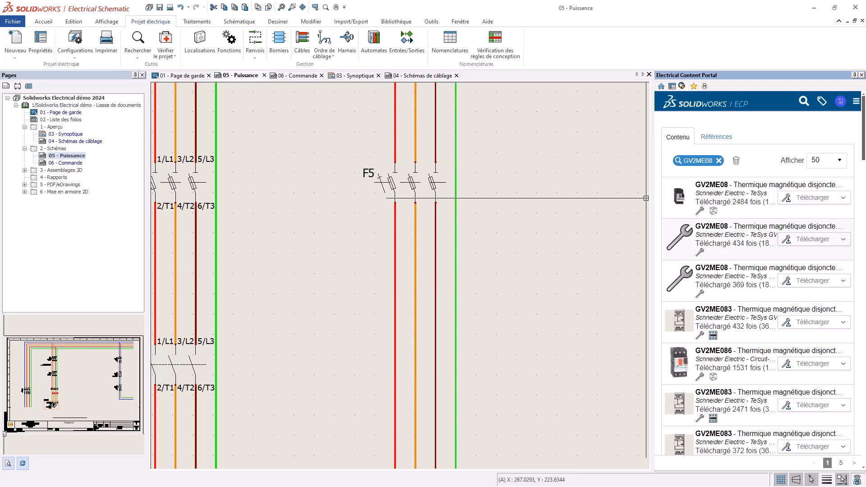
Step: Download the full package for the third GV2ME08 result and start unarchiving TeSys-GV2-MES
left_click(842, 282)
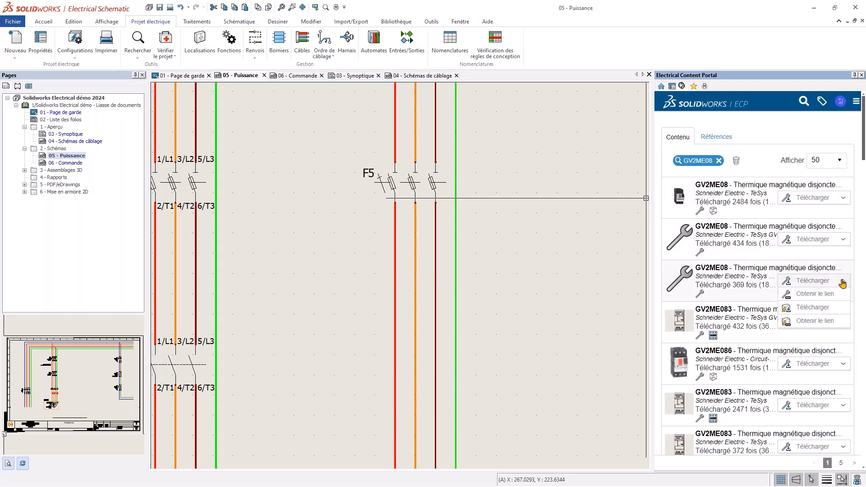
left_click(813, 308)
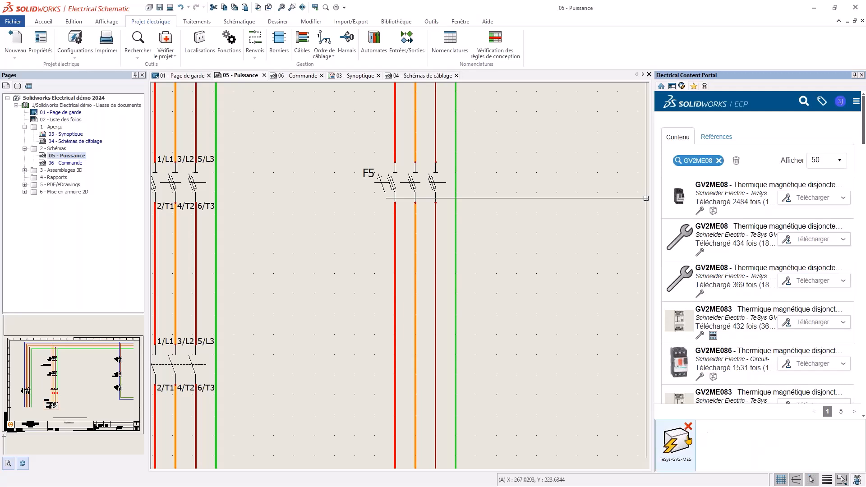
left_click(687, 439)
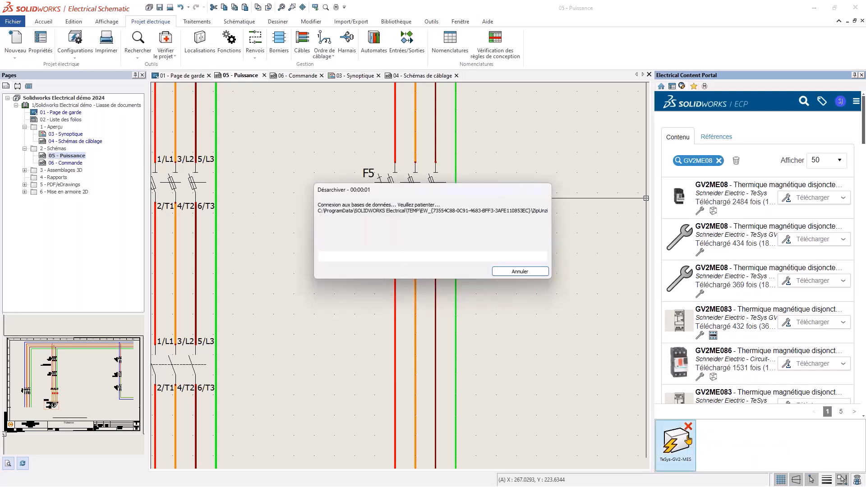
Step: Review the package's data selection and the import actions for its Vignette 2D, Références constructeur and Bibliothèques
left_click(298, 127)
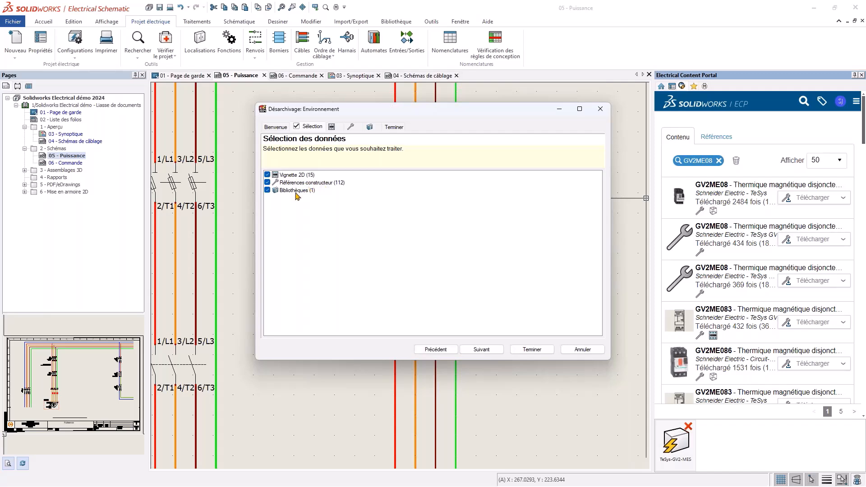
left_click(338, 127)
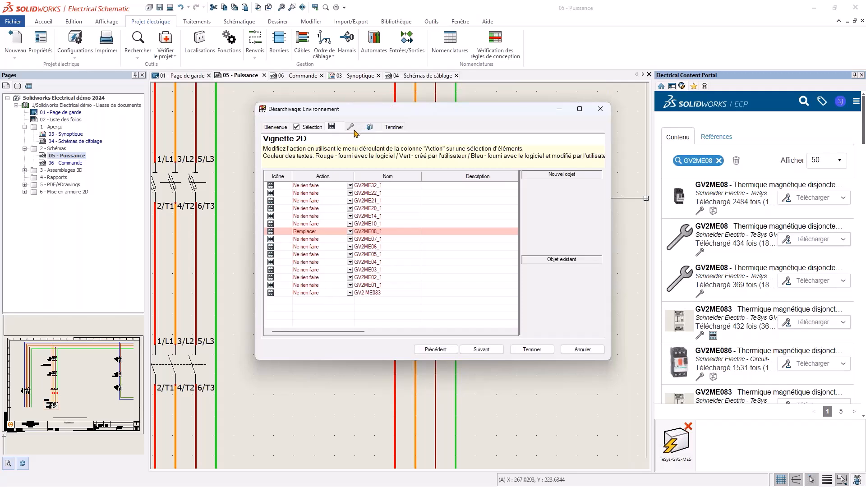
left_click(352, 129)
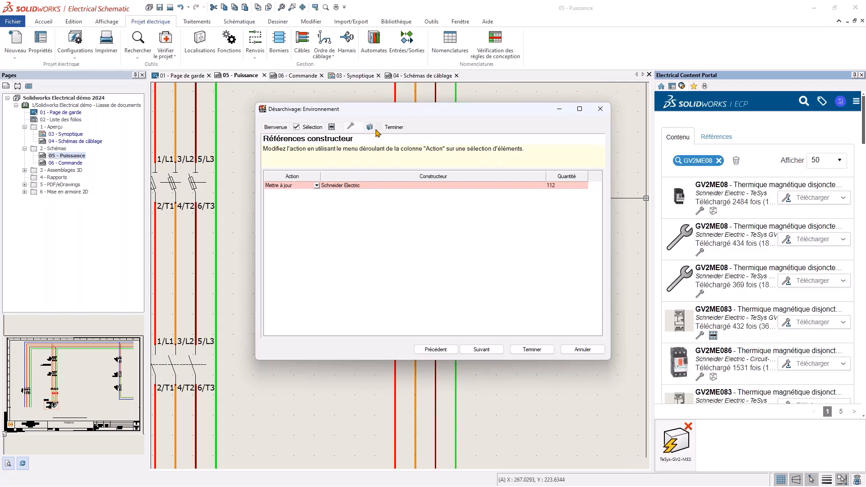
left_click(376, 131)
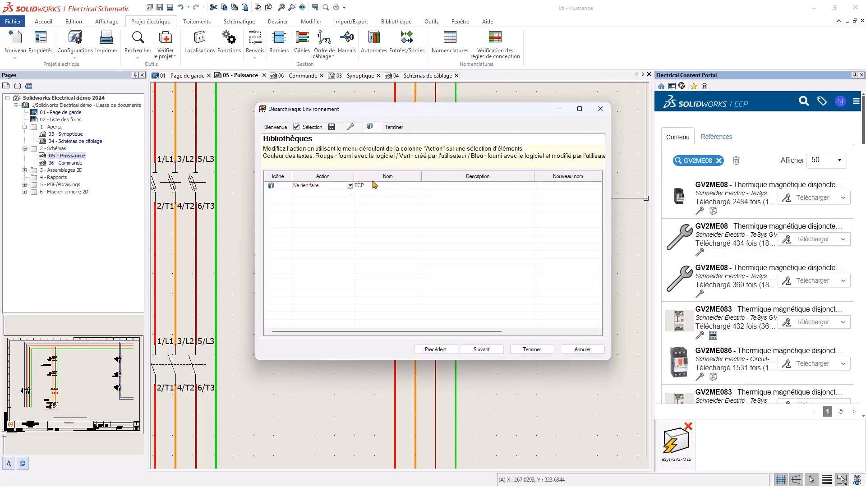
Step: Review the unarchiving summary, cancel the import and remove the TeSys-GV2-MES package from the portal's downloads
left_click(394, 127)
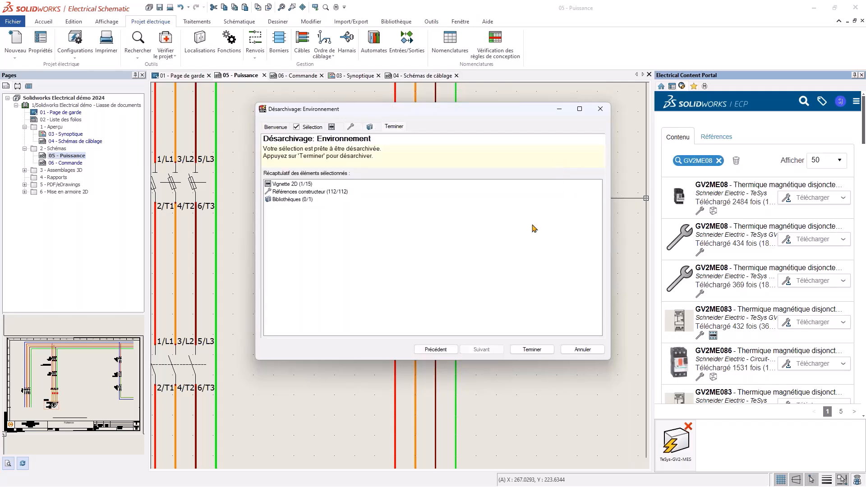
left_click(582, 350)
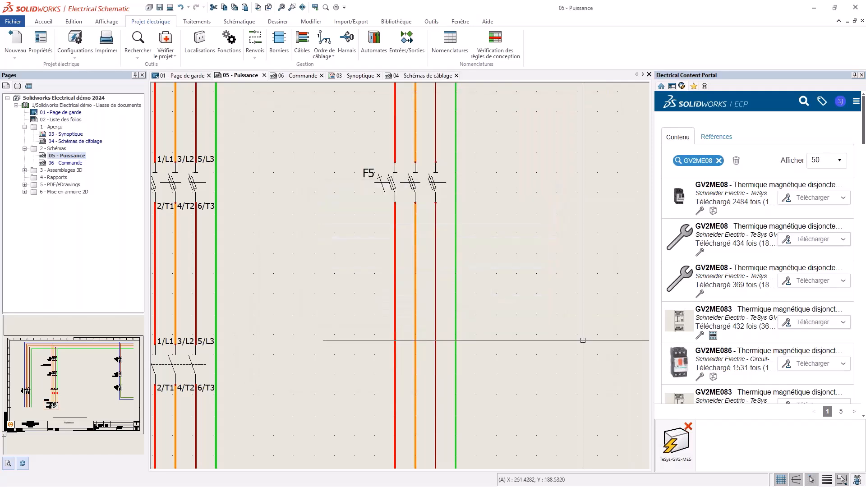
left_click(688, 427)
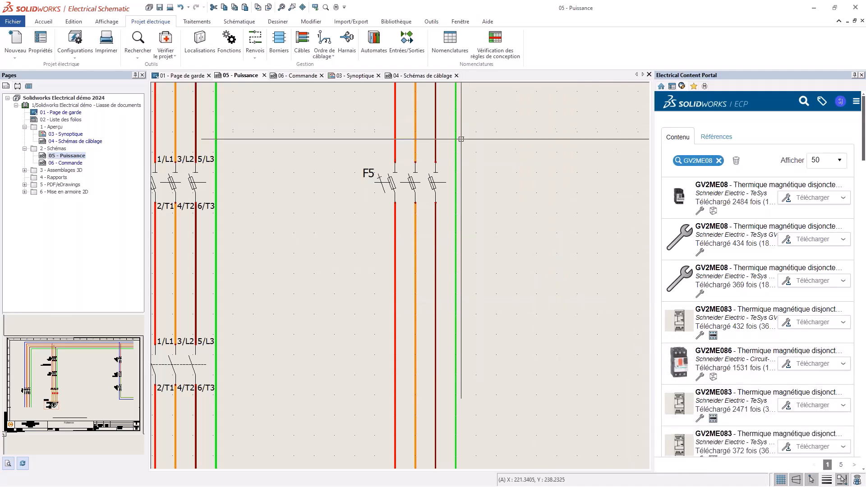
Step: Start a manufacturer reference search for component F5 and filter it to references with 3 circuits
double_click(391, 182)
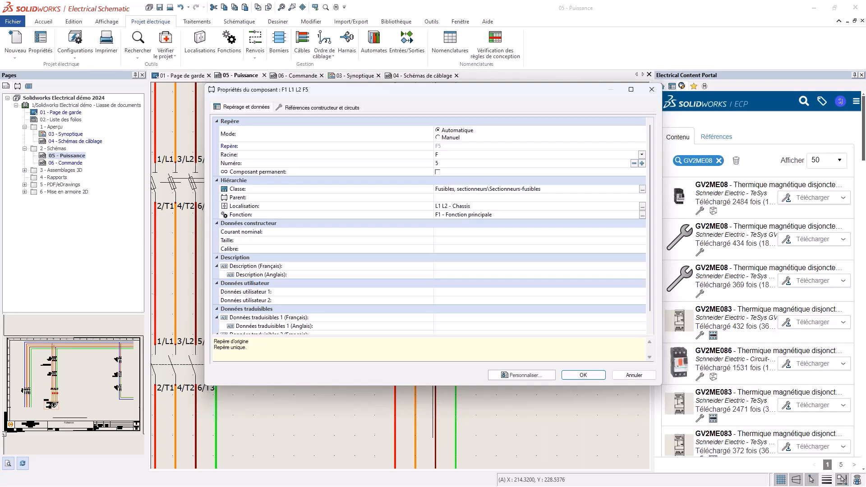
left_click(309, 107)
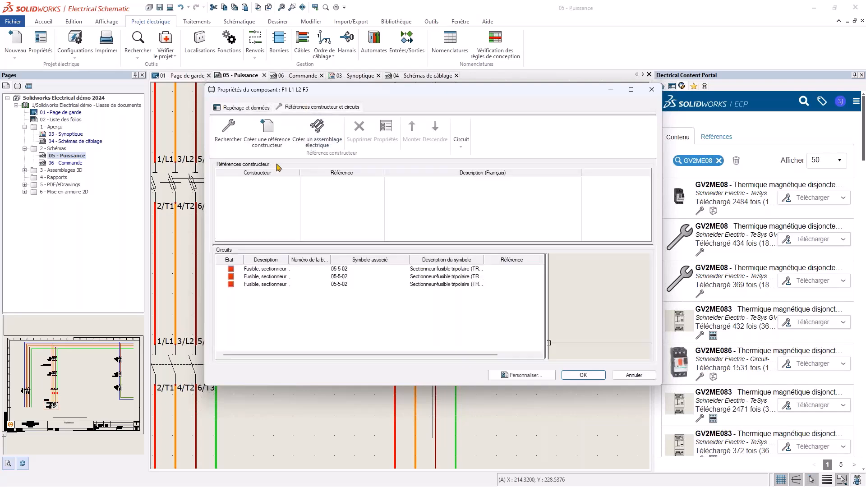
left_click(229, 131)
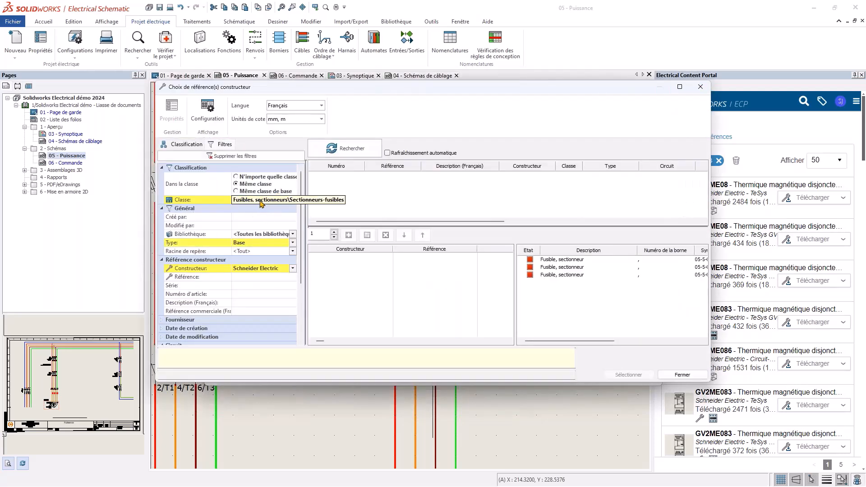
left_click(293, 268)
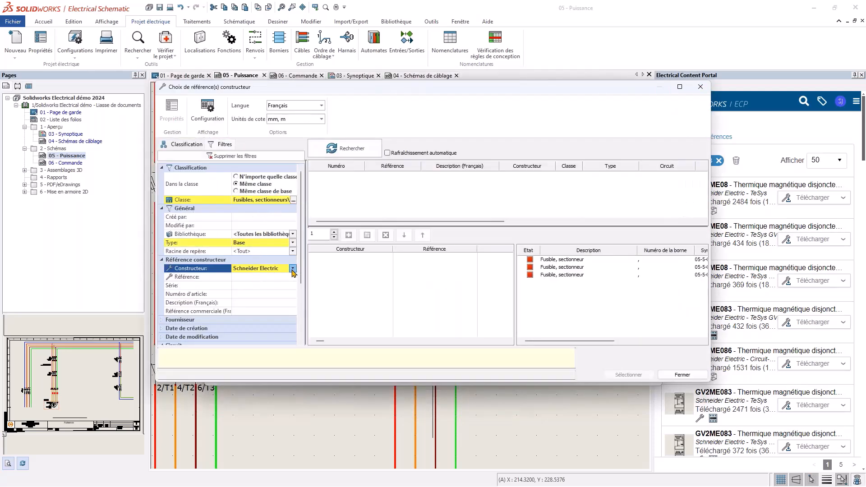
left_click(292, 269)
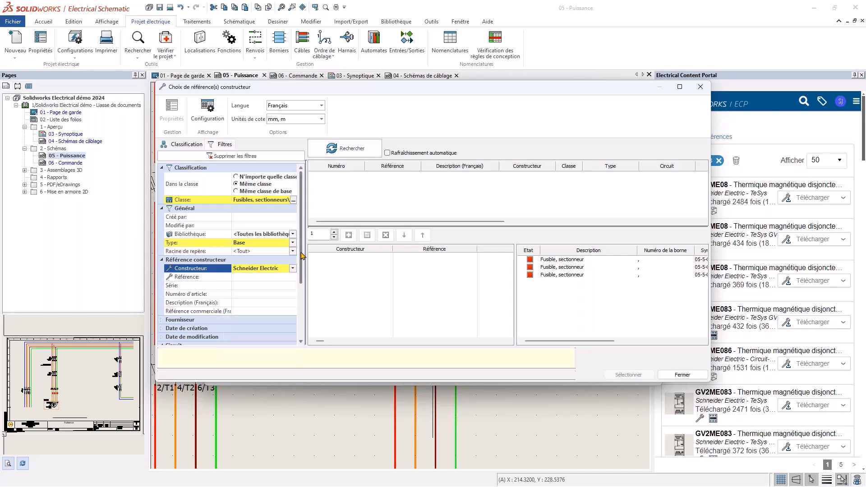
scroll(305, 293, "down", 3)
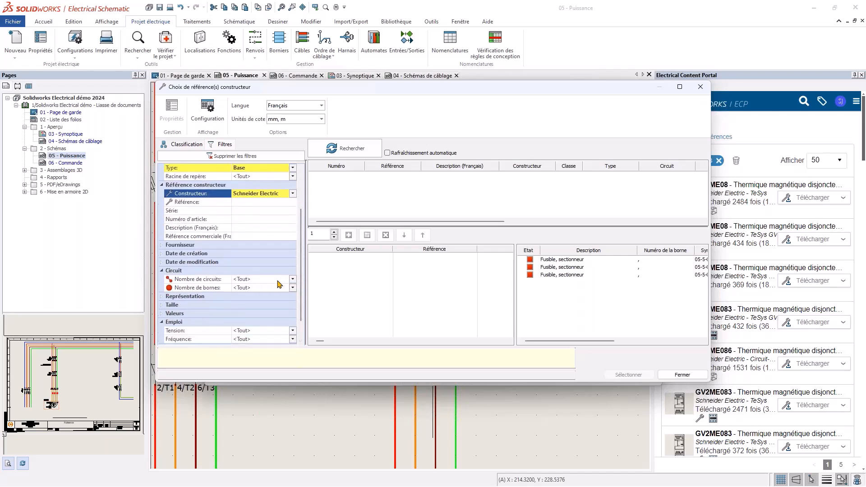
left_click(293, 280)
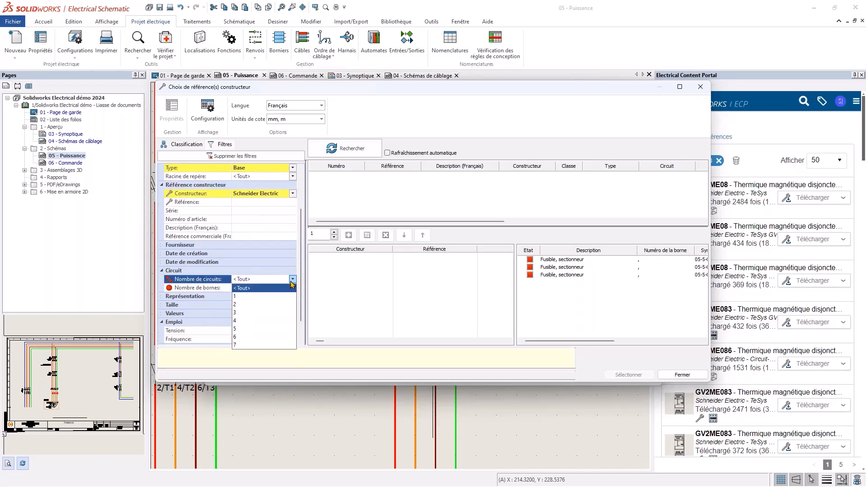
left_click(235, 314)
scroll(300, 262, "up", 2)
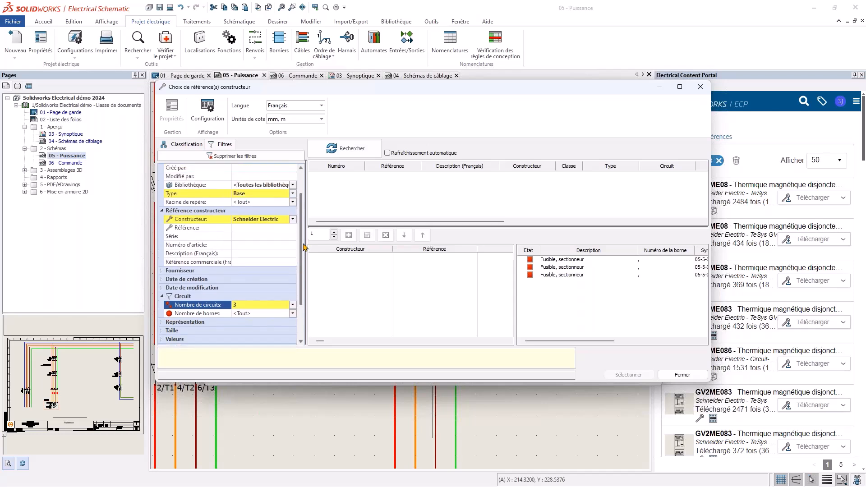
Step: Filter the Schneider Electric references by gv2me, extend the filter to any class and run the search
left_click(256, 235)
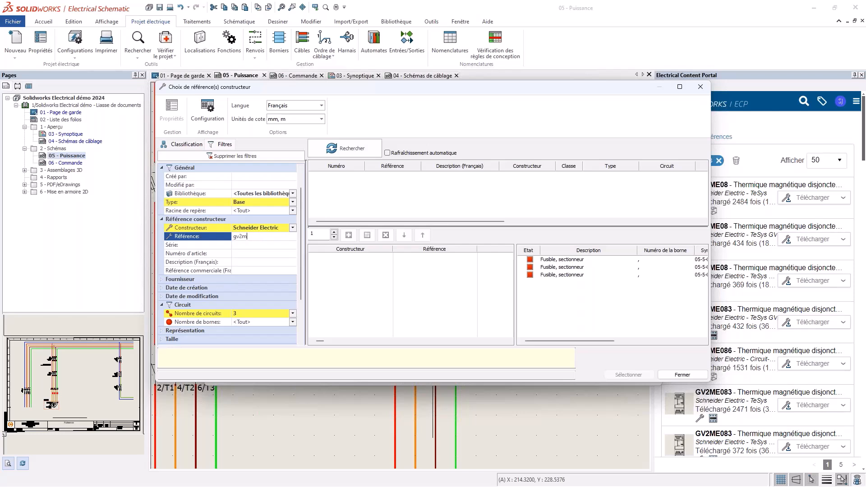
type("gv2me")
key("Return")
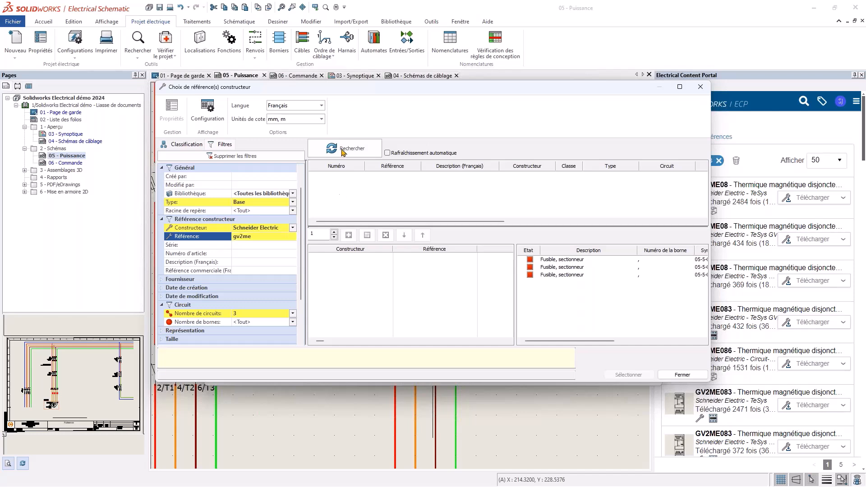
left_click_drag(302, 203, 303, 185)
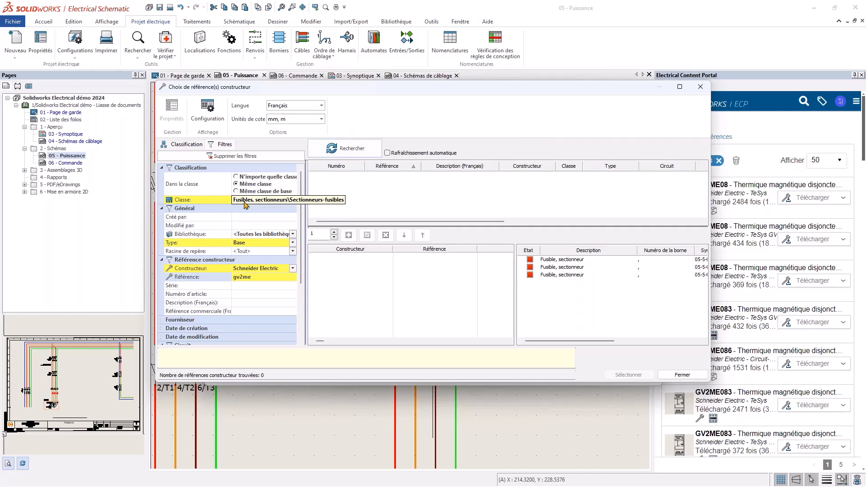
left_click(253, 178)
left_click(359, 153)
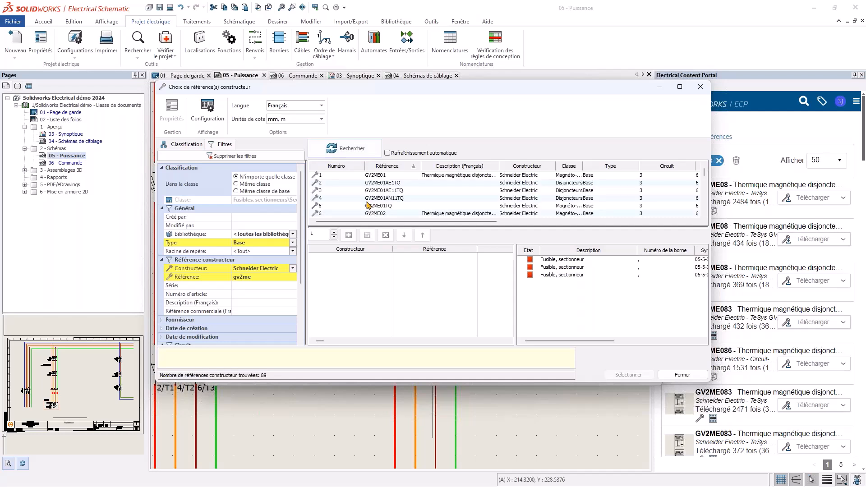
Step: Narrow the reference filter to gv2me08, search again and assign GV2ME08 to component F5
left_click(265, 277)
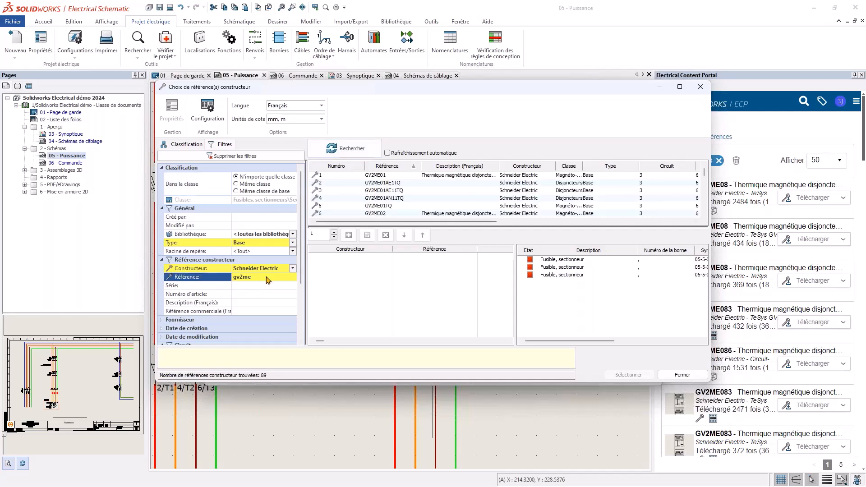
type("08")
left_click(353, 153)
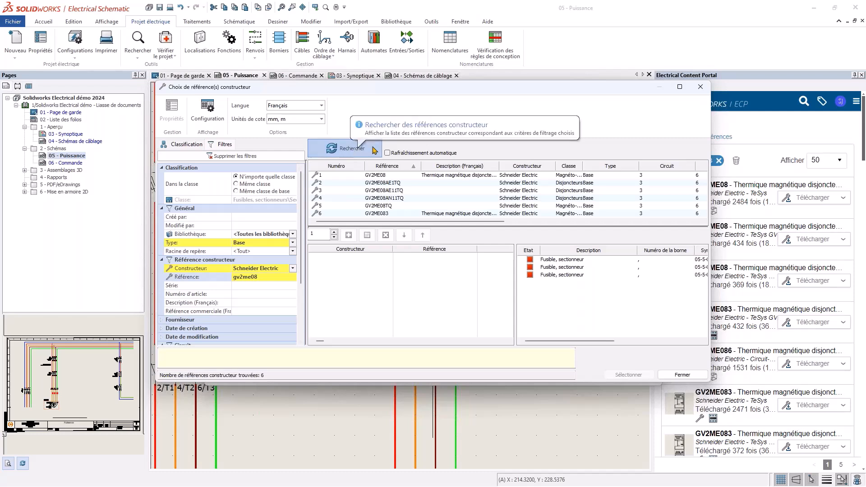
left_click(398, 176)
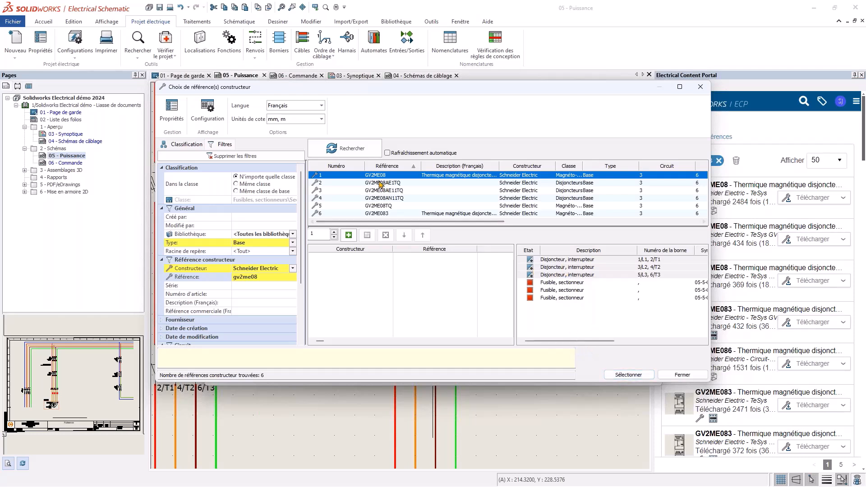
left_click(348, 235)
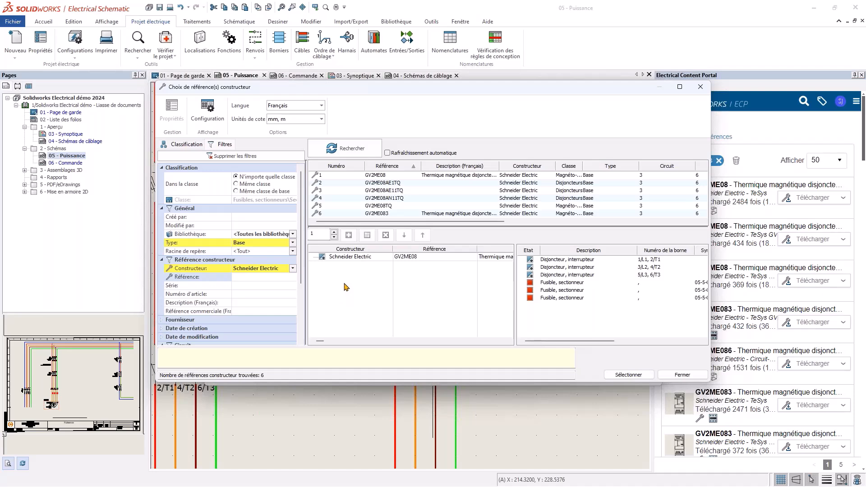
left_click(642, 376)
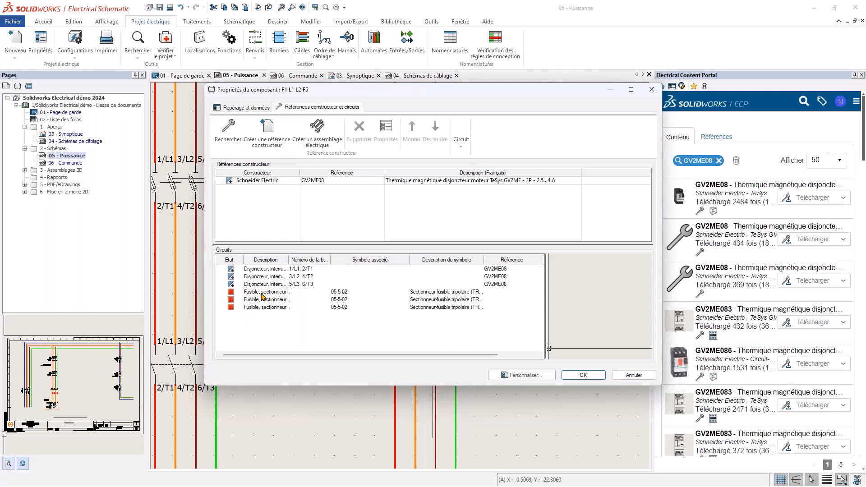
left_click(583, 376)
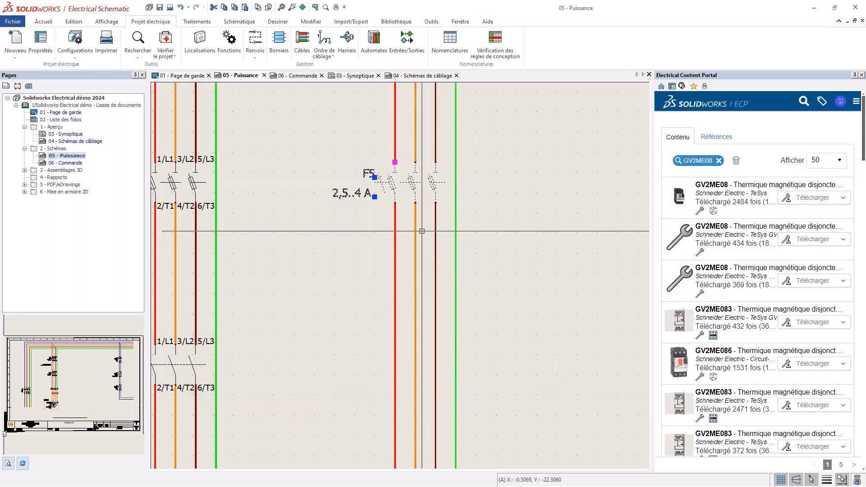
Step: Replace F5's fuse-disconnector symbol with TR-DI003 démo from the Magnéto-thermiques class of Disjoncteurs
right_click(414, 192)
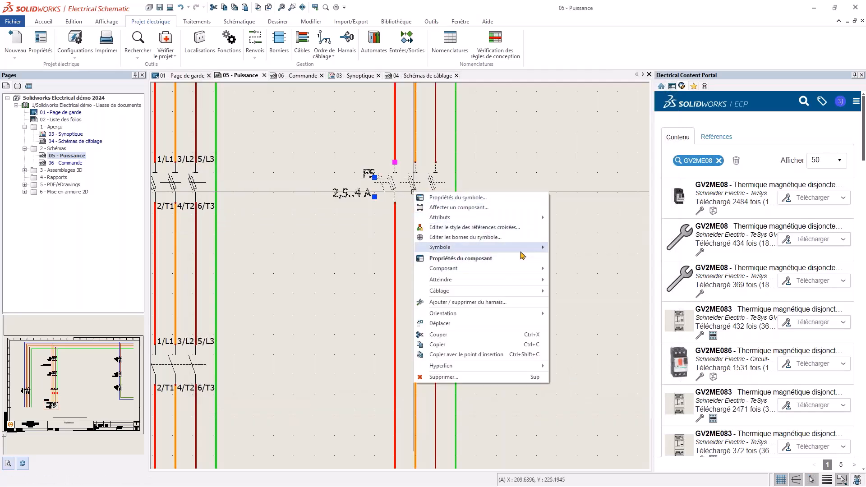
mouse_move(524, 247)
left_click(582, 258)
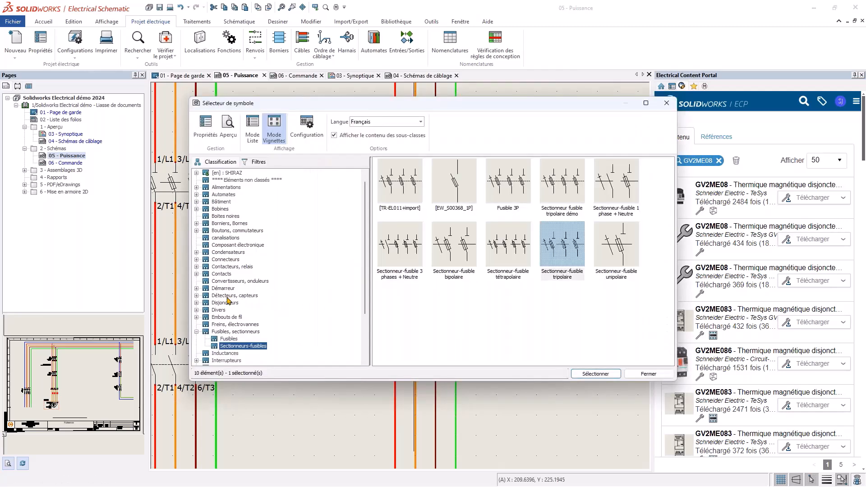
left_click(197, 303)
left_click(235, 318)
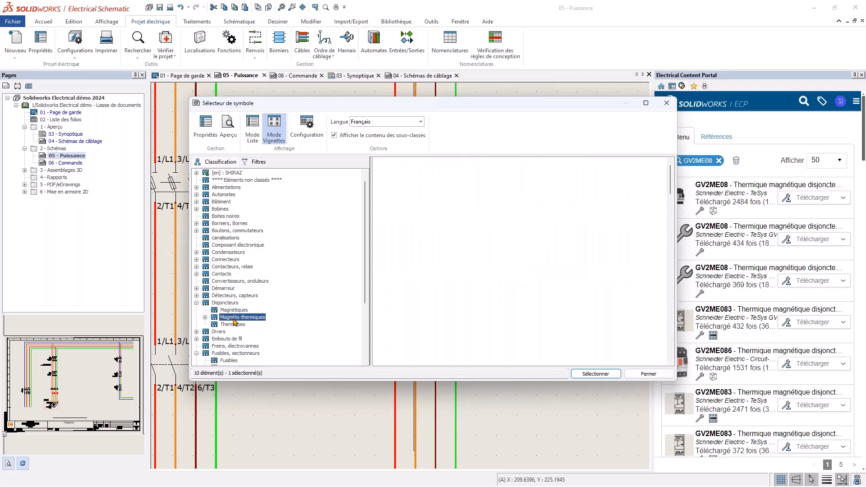
scroll(462, 282, "down", 10)
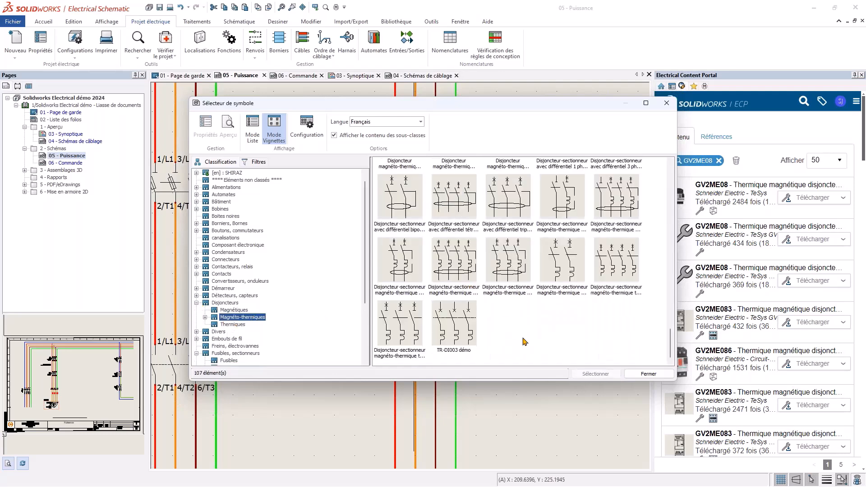
left_click(449, 327)
left_click(595, 373)
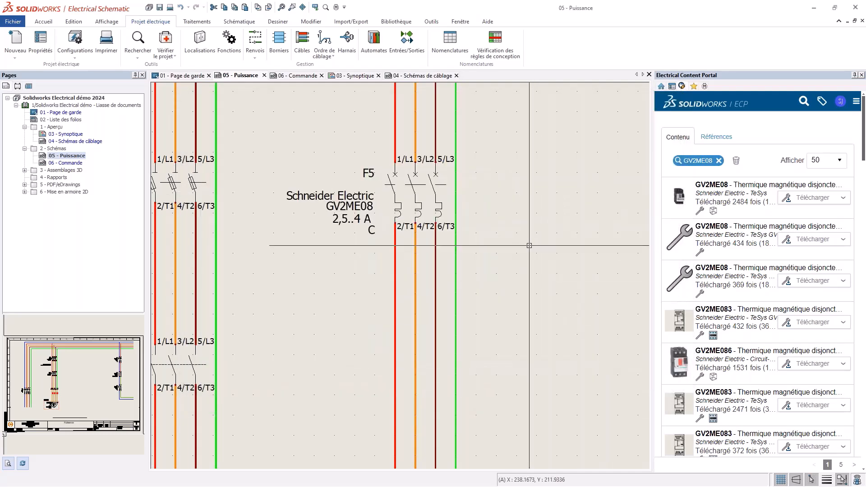
Step: Check F5's manufacturer reference and circuit associations, widening the circuit Description column to read it, then close the properties
scroll(524, 232, "down", 2)
middle_click_drag(524, 232, 437, 197)
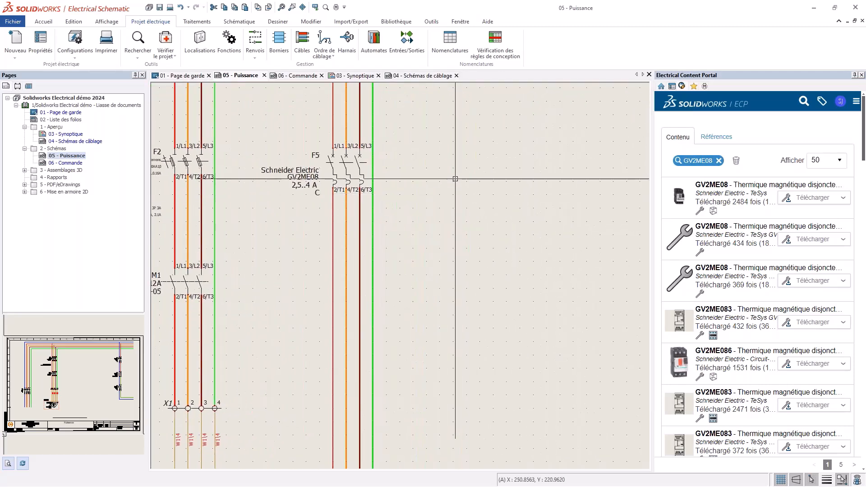
double_click(362, 176)
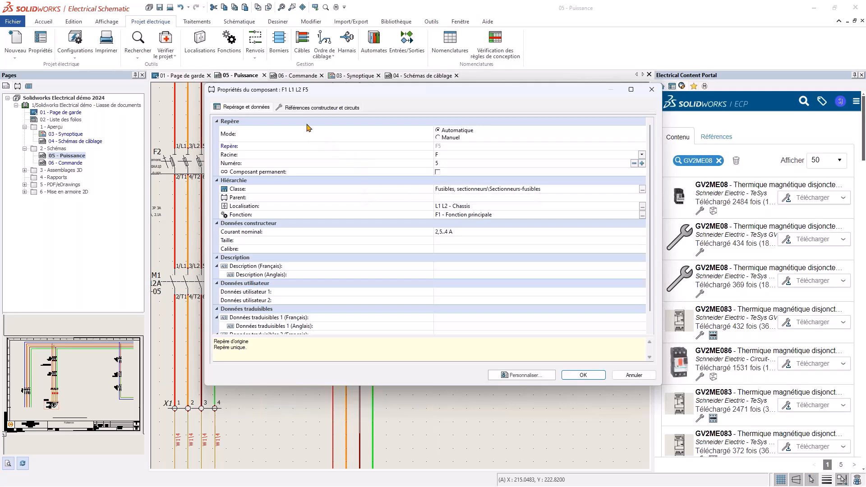
left_click(303, 108)
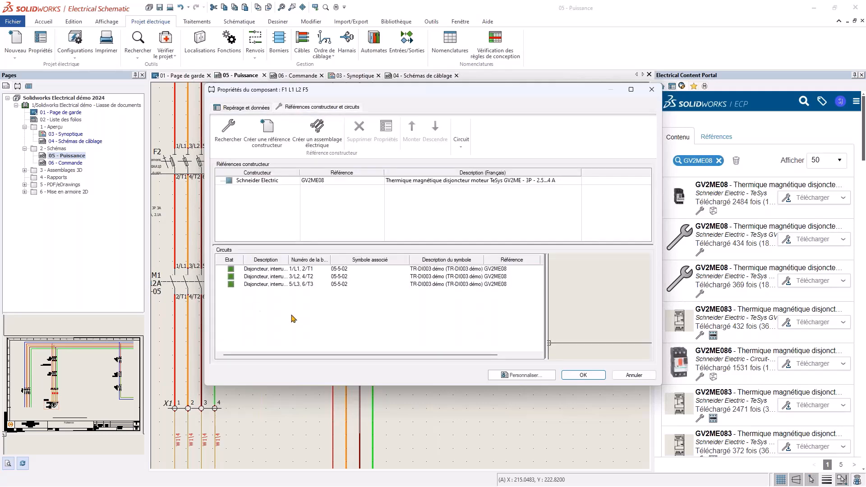
left_click_drag(289, 258, 315, 258)
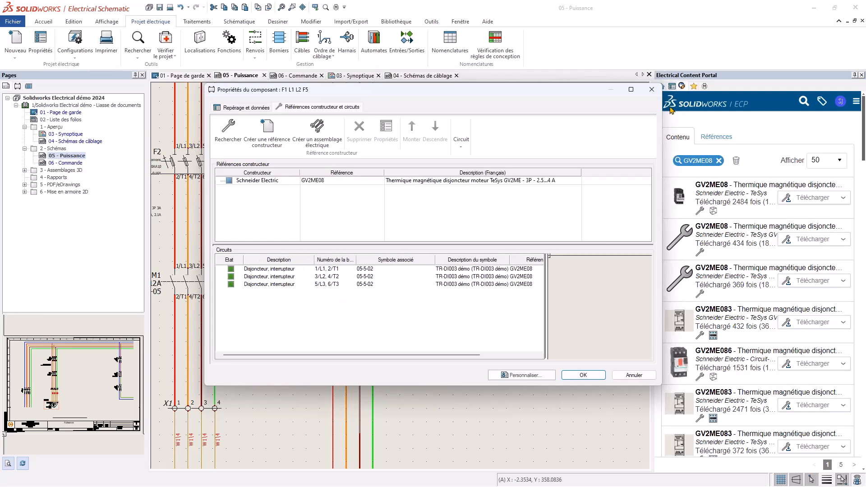
left_click(652, 90)
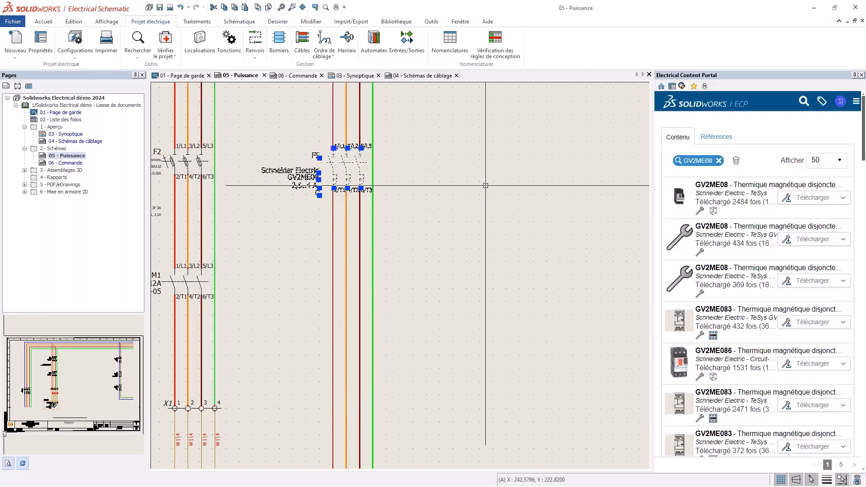
Step: Place the three-pole power contact TR-EL035 on the three phase wires below breaker F5
left_click(705, 86)
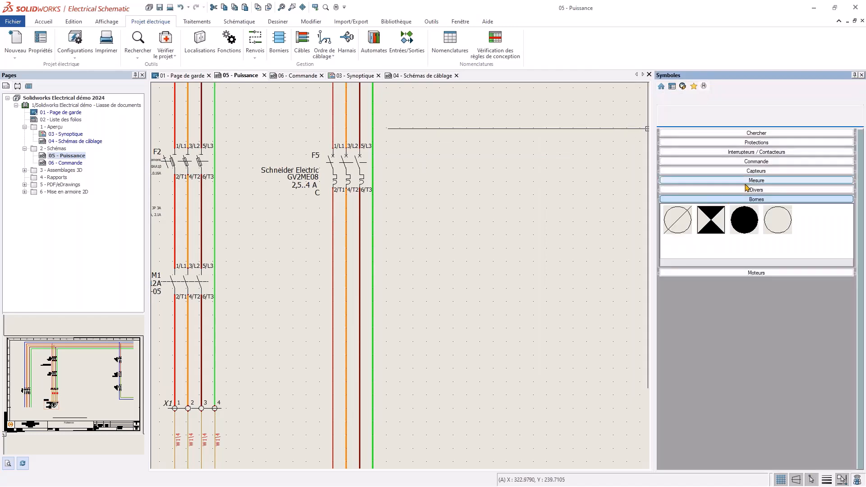
left_click(749, 153)
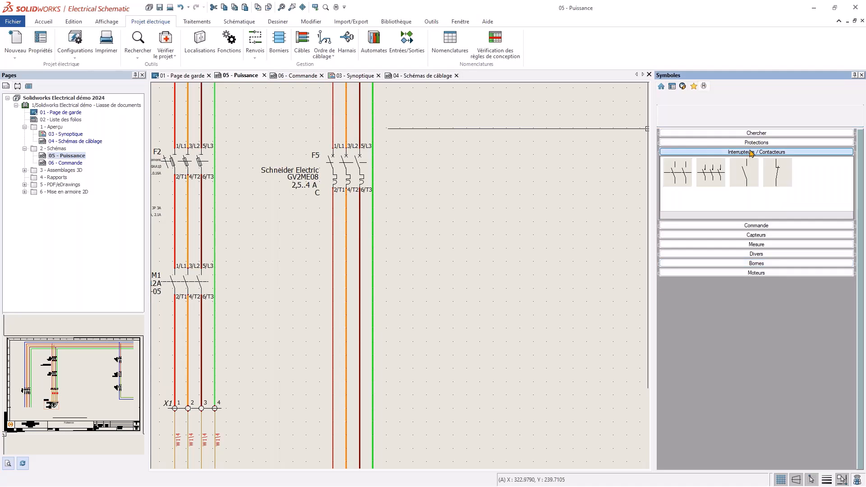
left_click(696, 177)
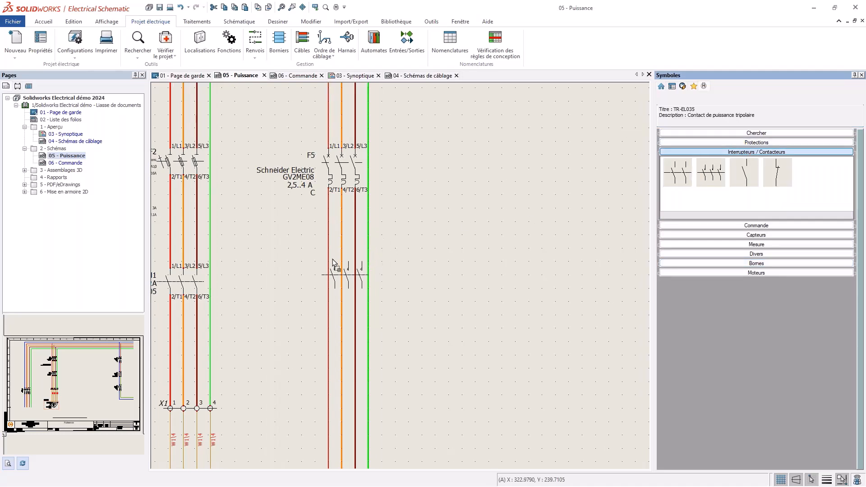
left_click(328, 264)
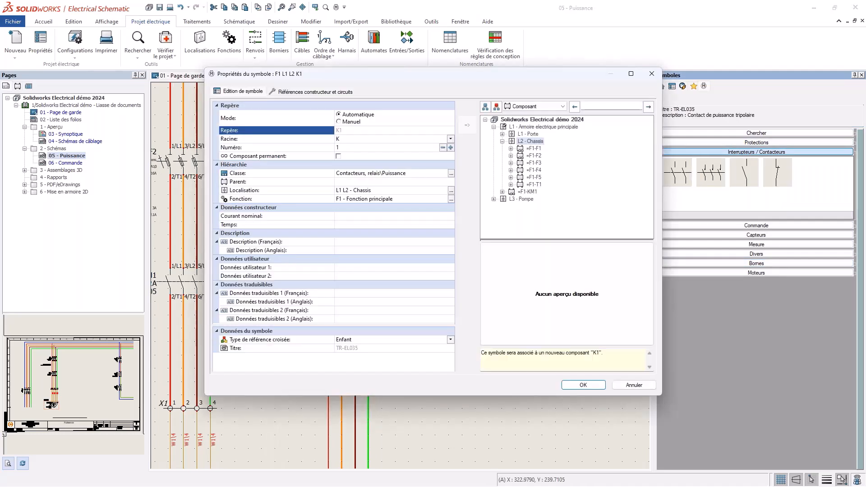
Step: Mark the new contact with root KM and number 2, collapse the component tree and validate its properties
left_click(352, 139)
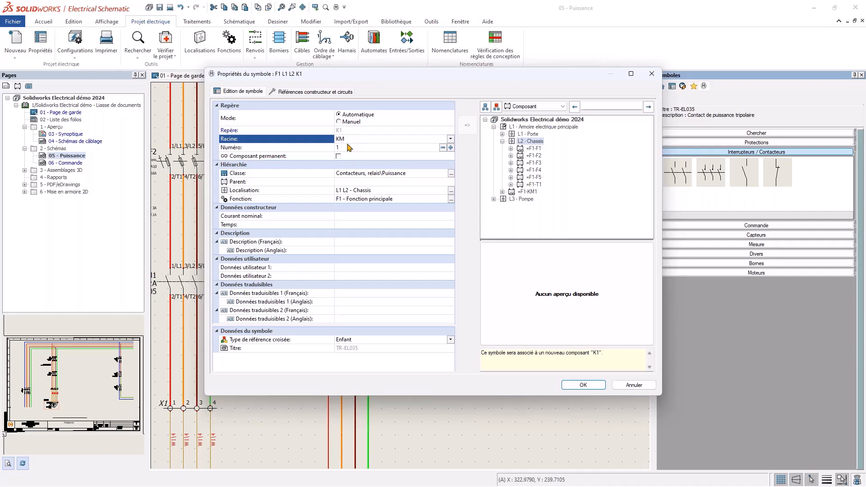
left_click(363, 148)
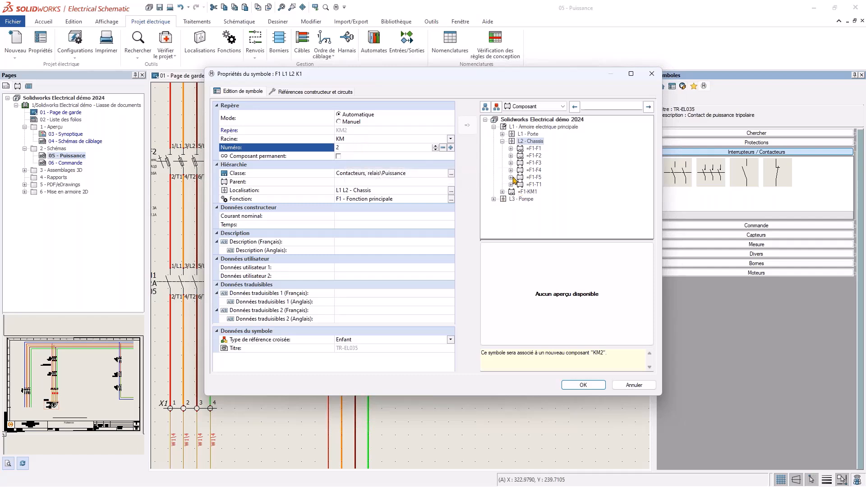
left_click(485, 107)
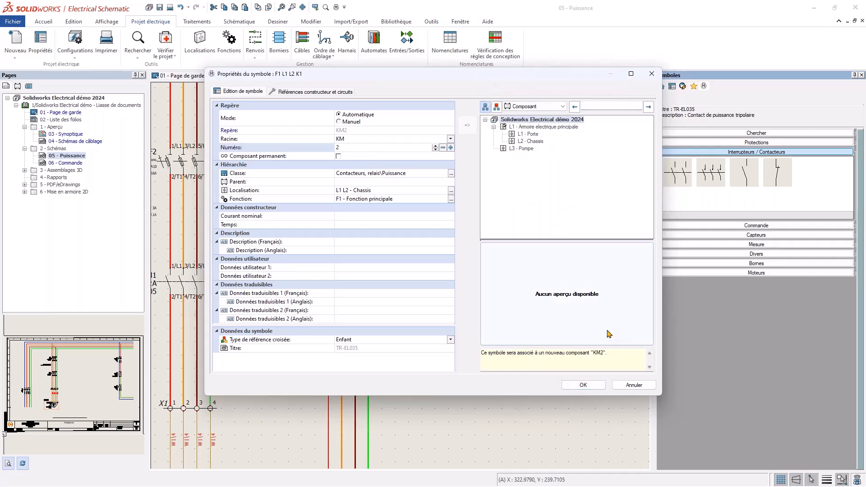
left_click(587, 385)
Step: Add the three-phase AC motor symbol with 3 terminals + ground, from the Triphasés class, to the Moteurs symbol group
middle_click_drag(395, 346, 436, 151)
left_click(766, 273)
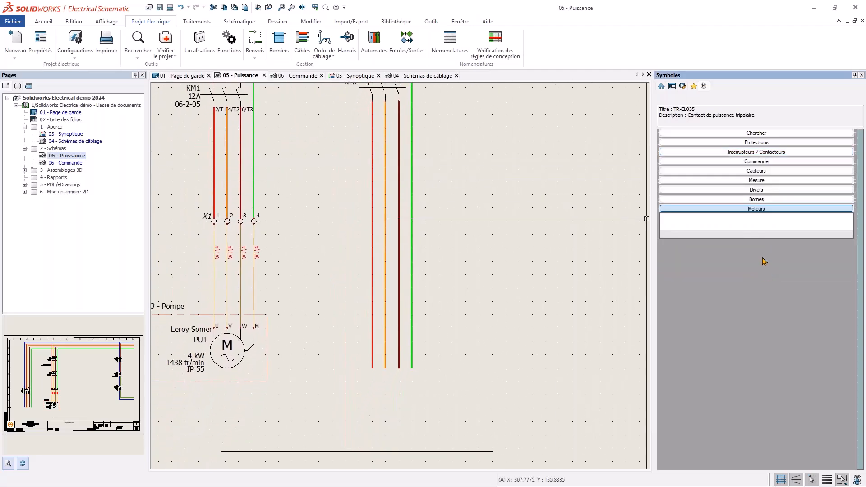
right_click(724, 224)
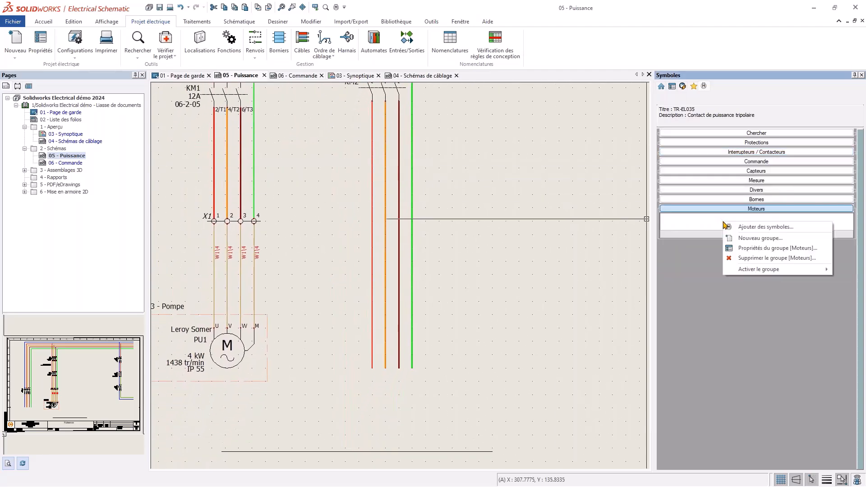
left_click(751, 226)
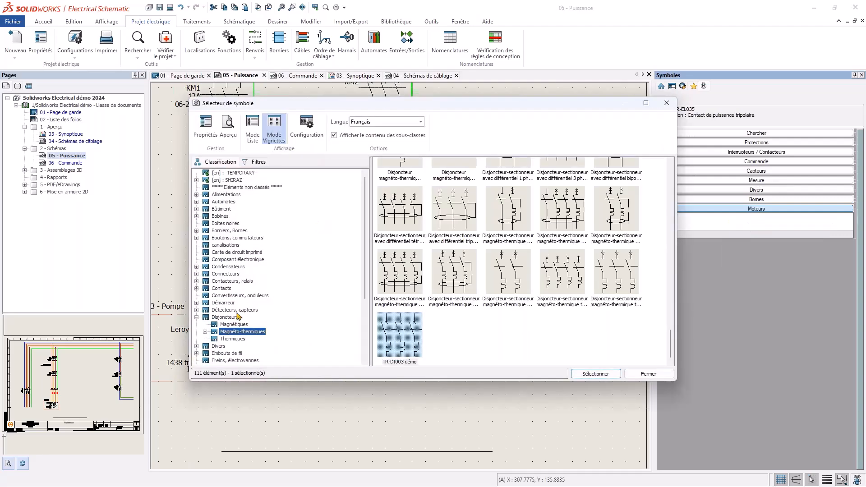
scroll(235, 311, "down", 4)
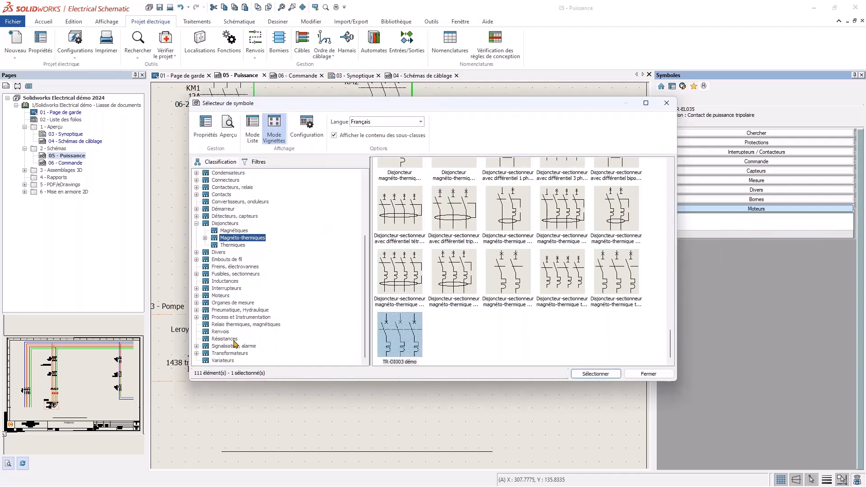
left_click(221, 296)
left_click(228, 317)
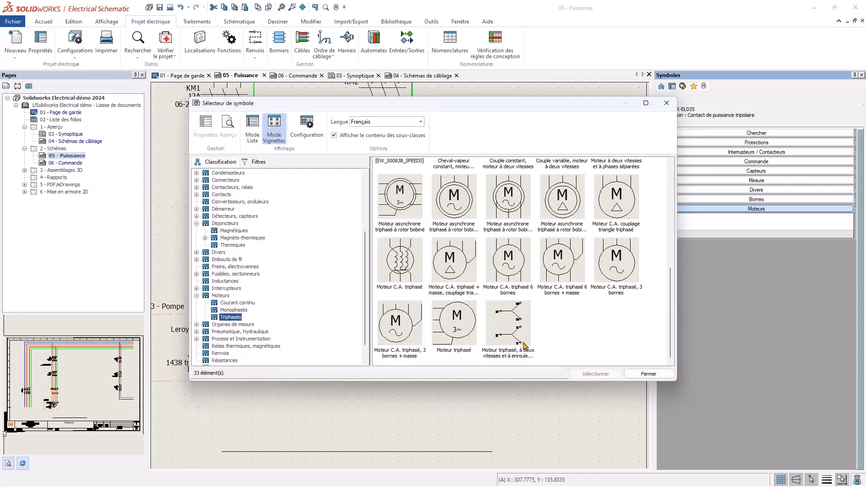
left_click(399, 323)
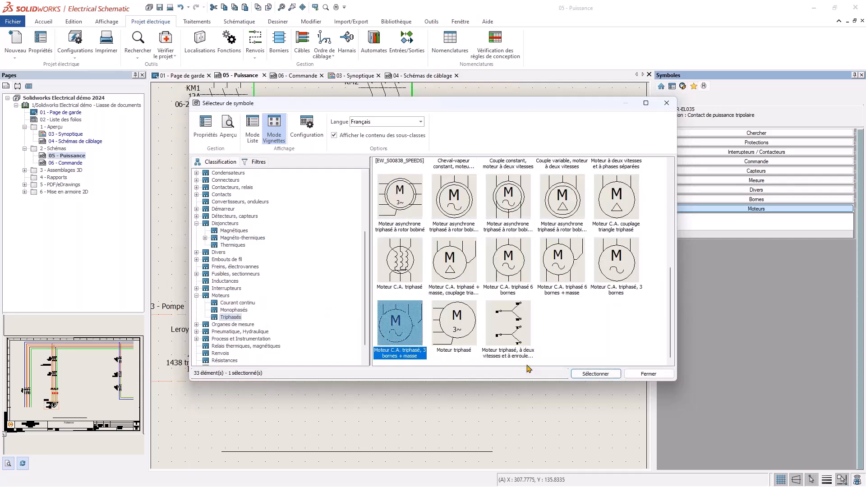
left_click(583, 374)
Step: Place the three-phase motor at the lower end of the KM2 branch with root PU and number 2
left_click(675, 231)
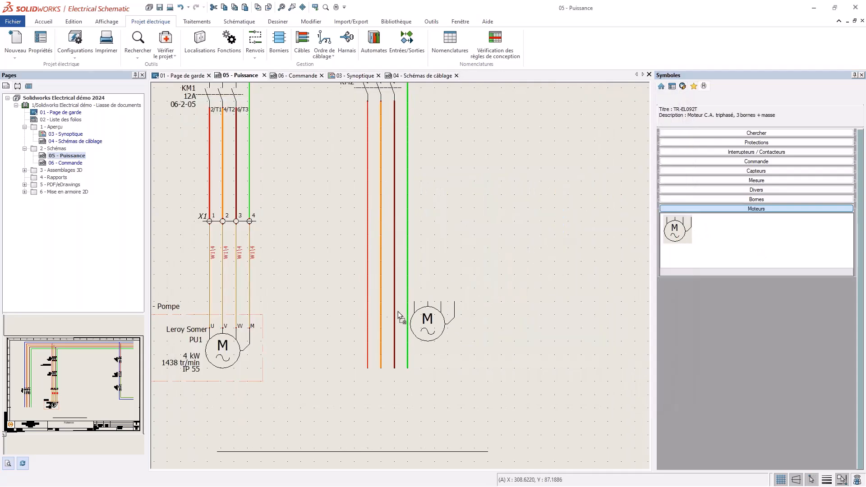
left_click(369, 328)
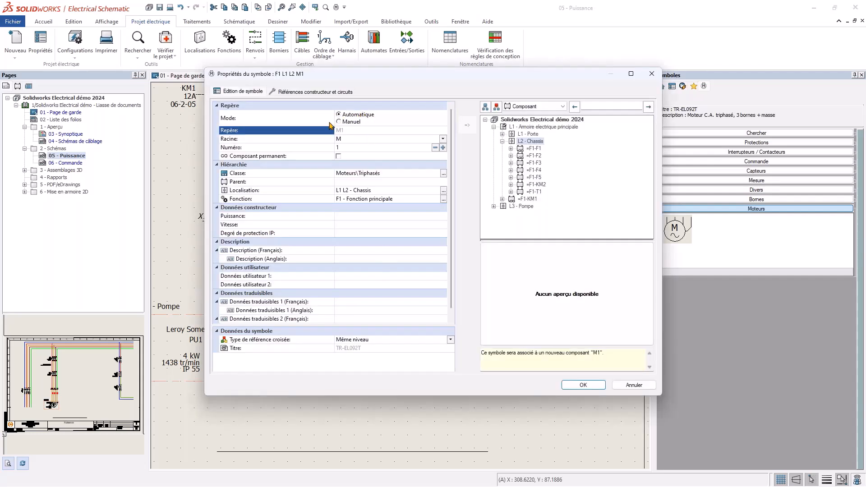
left_click(352, 138)
double_click(339, 137)
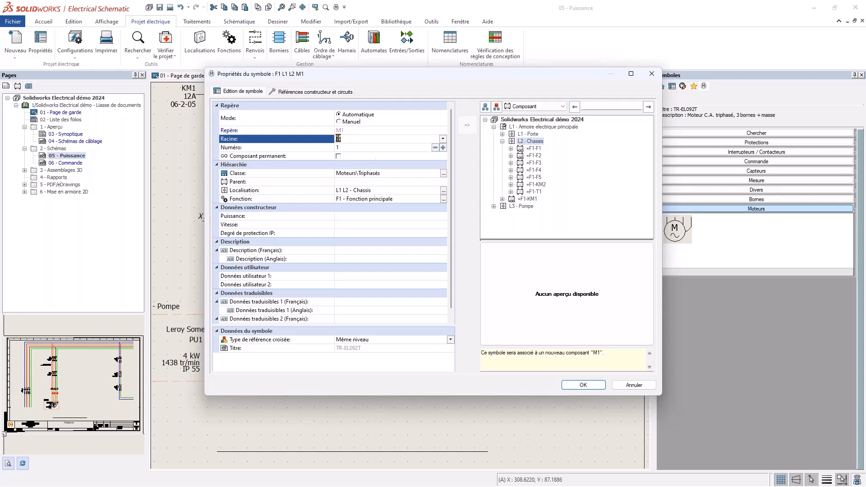
key("BackSpace")
key("Tab")
type("2")
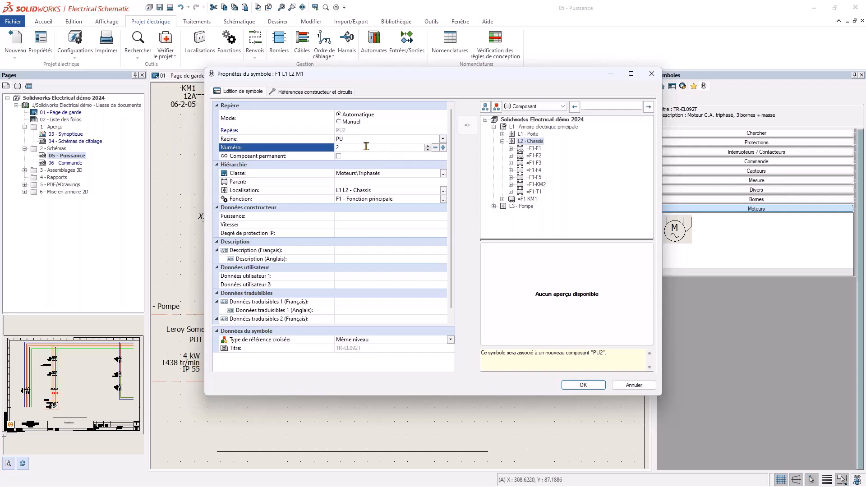
left_click(567, 387)
Step: Insert terminals across all four wires between KM2 and PU2 on a new terminal strip, validating all terminals at once
scroll(449, 310, "down", 3)
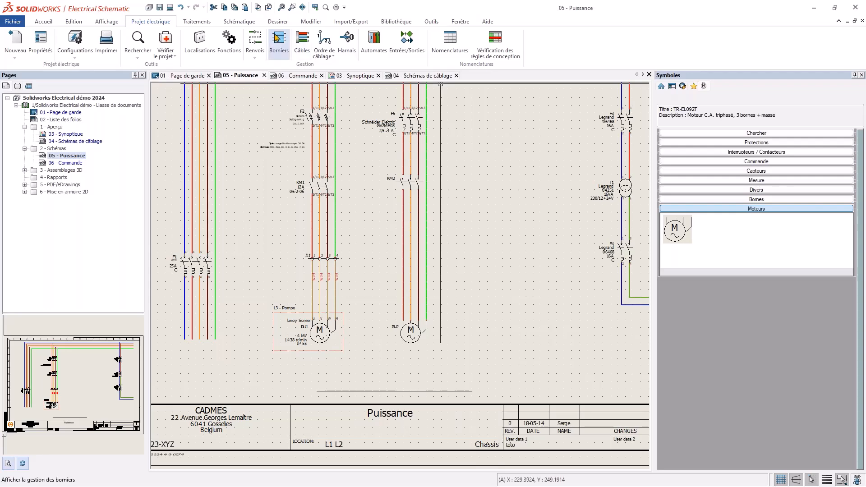
left_click(239, 21)
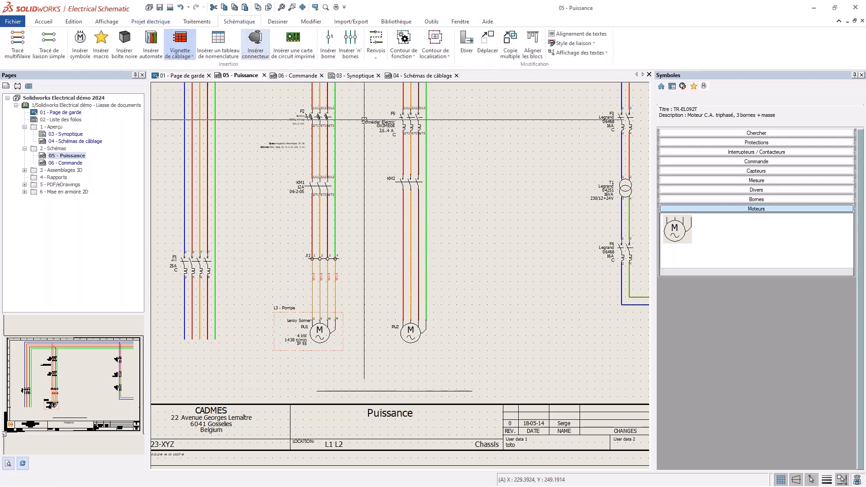
left_click(350, 38)
scroll(491, 202, "up", 3)
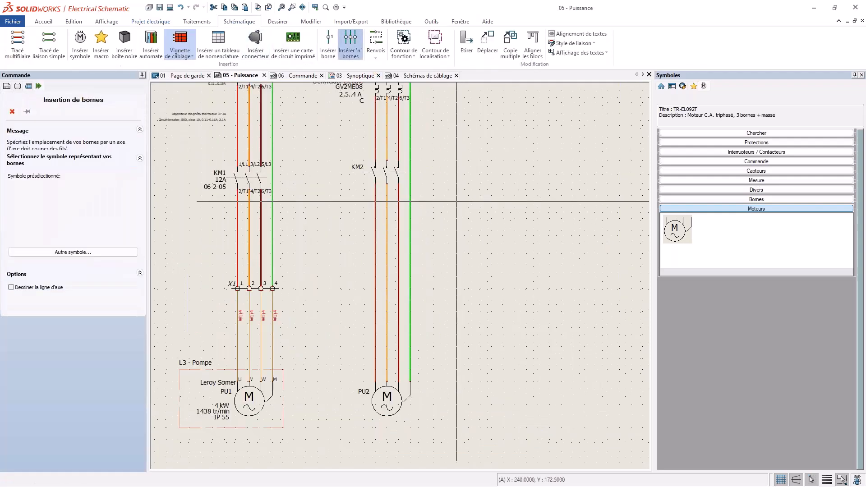
left_click(350, 308)
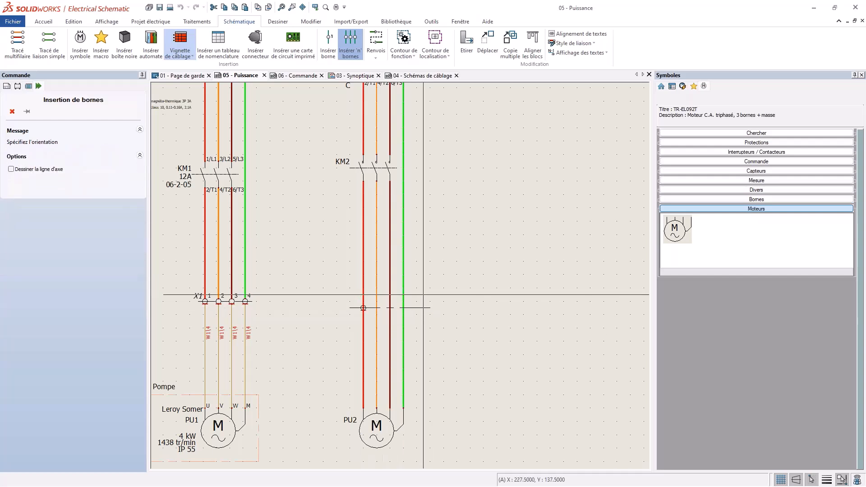
left_click(423, 294)
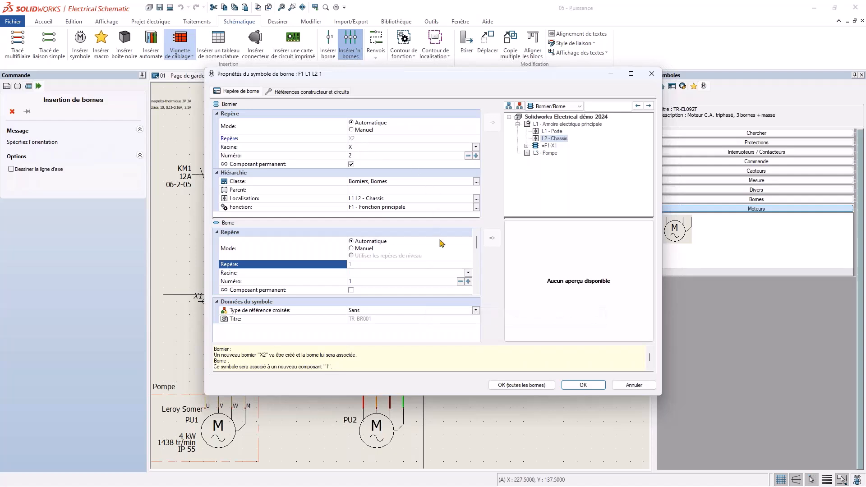
left_click(533, 389)
Step: Open the cable core association for the four wires between X2 and PU2 and expand cable W4's cores
scroll(407, 378, "up", 2)
middle_click_drag(400, 359, 444, 285)
left_click(474, 276)
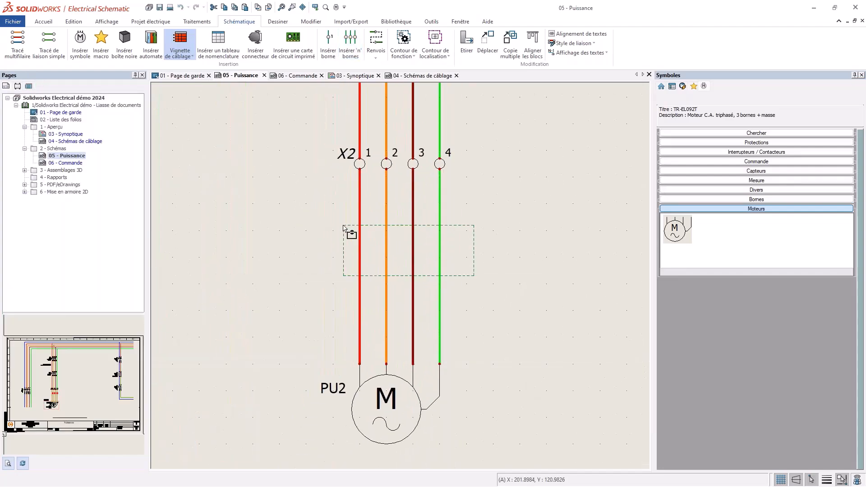
left_click(343, 225)
right_click(363, 214)
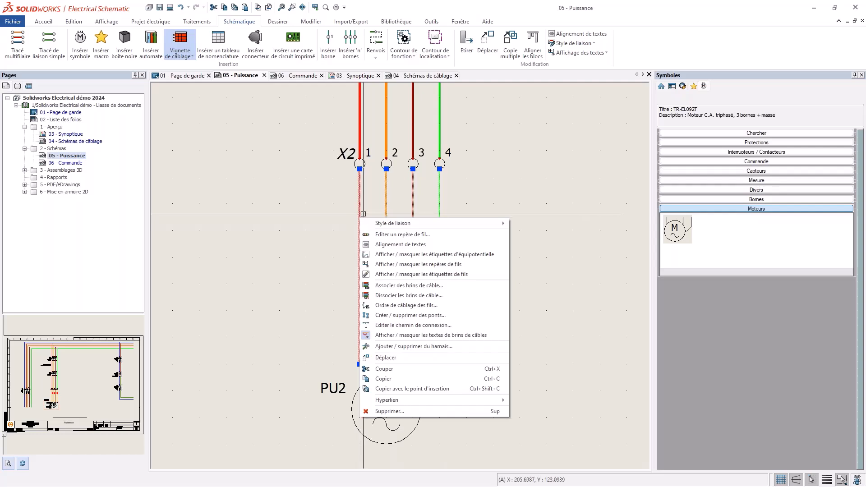
left_click(446, 288)
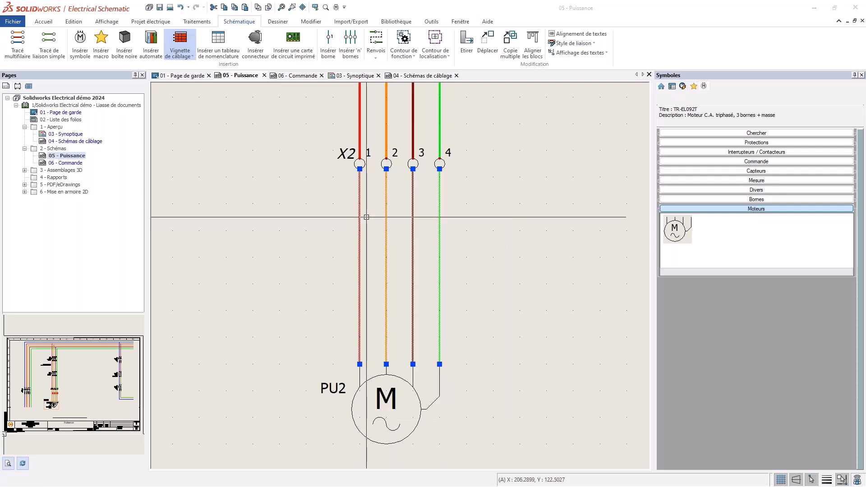
left_click(166, 185)
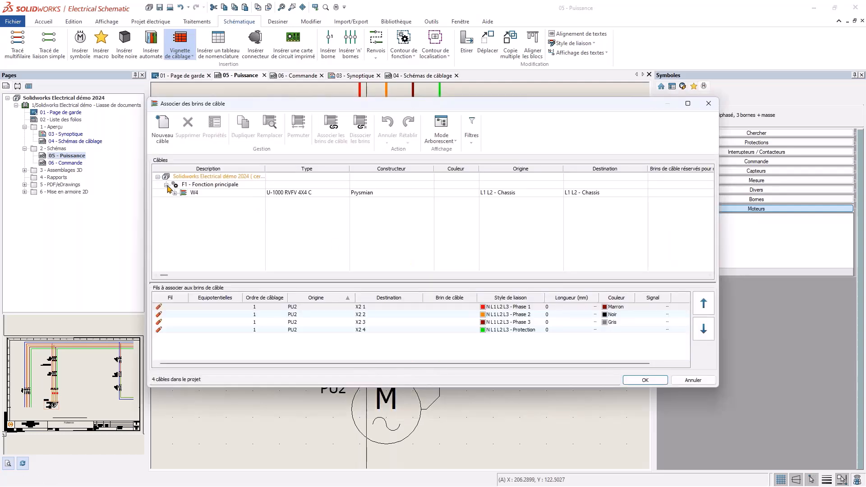
left_click(175, 193)
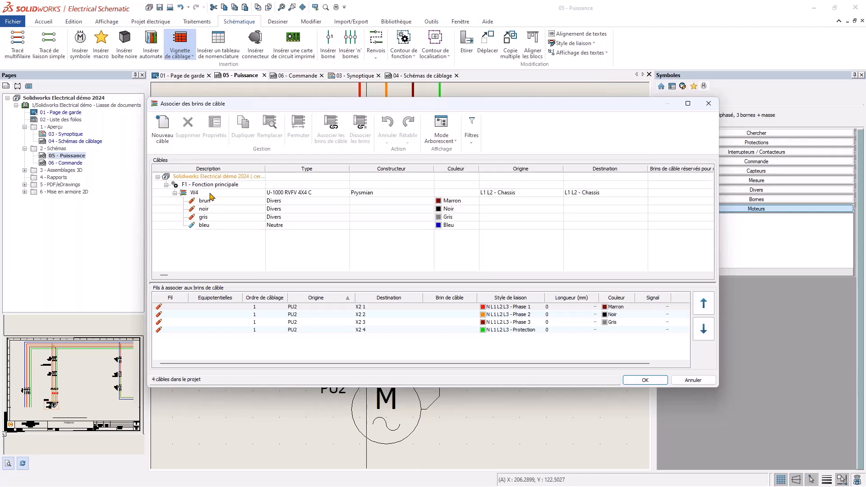
Step: Clear the L2 filters for Localisation 1 and Localisation 2 in the cable list
left_click(476, 131)
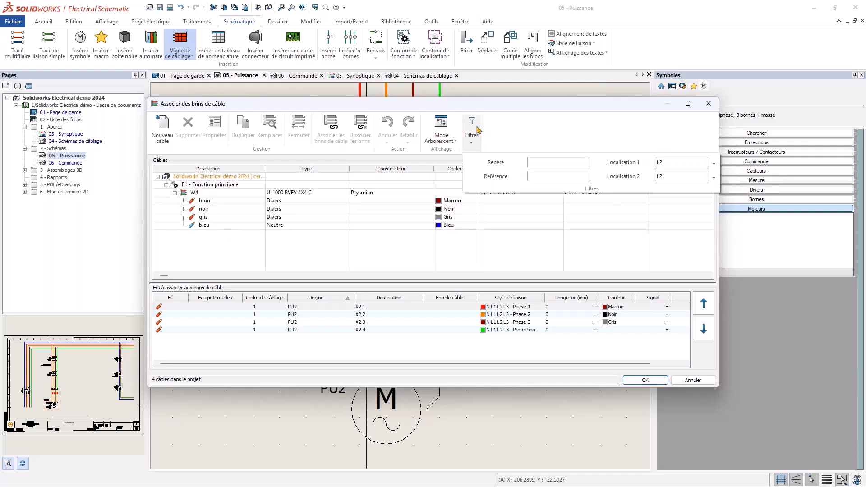
left_click_drag(690, 161, 609, 163)
key("Delete")
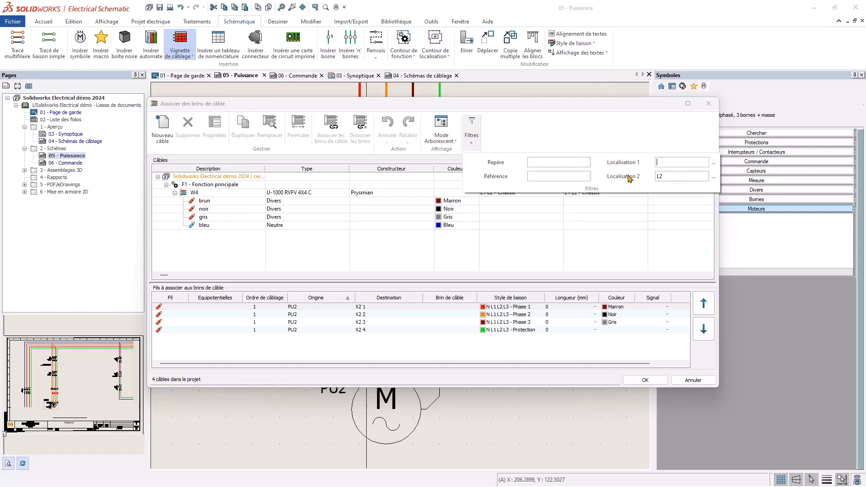
left_click_drag(671, 178, 655, 175)
key("Delete")
left_click(580, 268)
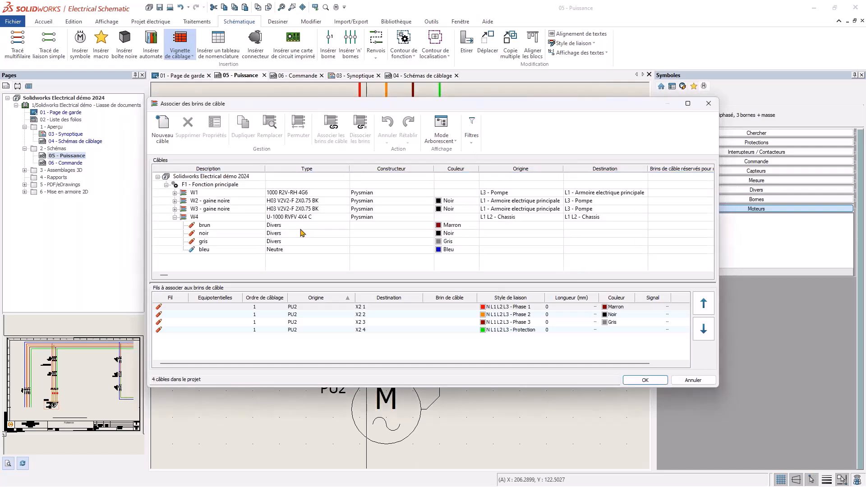
Step: Duplicate cable W1 of type 1000 R2V-RH 4G6 and expand the copy to show its cores
left_click(176, 193)
scroll(207, 198, "down", 1)
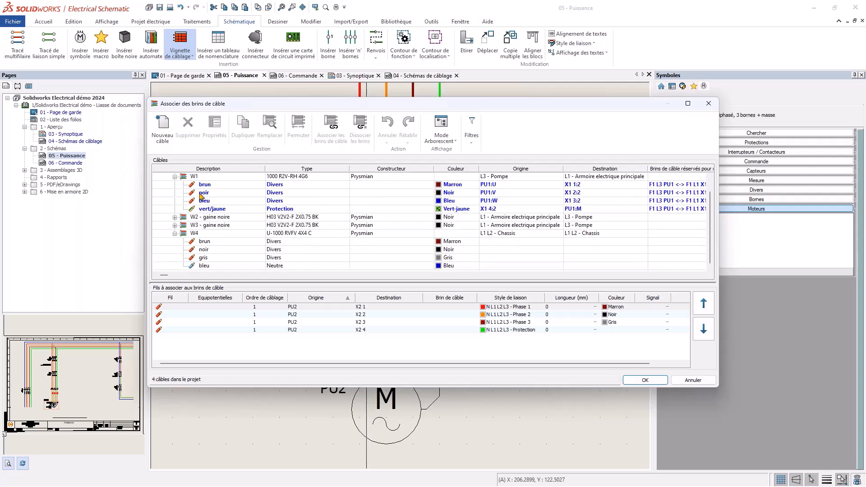
left_click(196, 176)
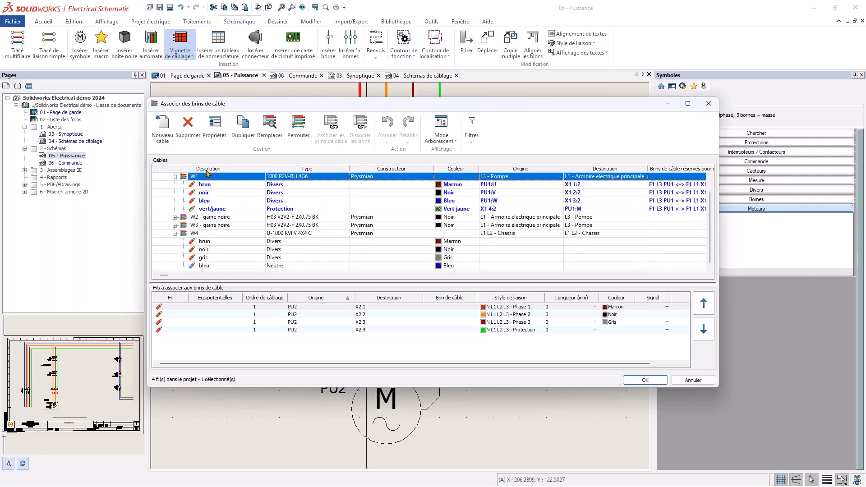
left_click(243, 128)
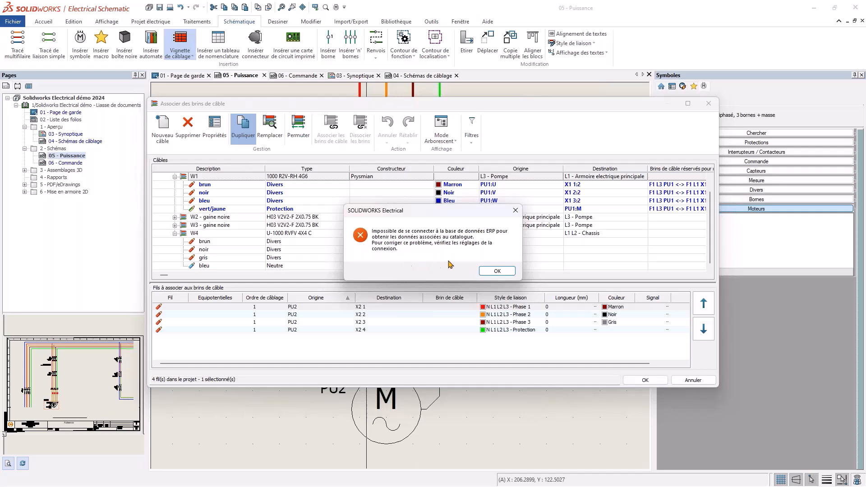
left_click(497, 271)
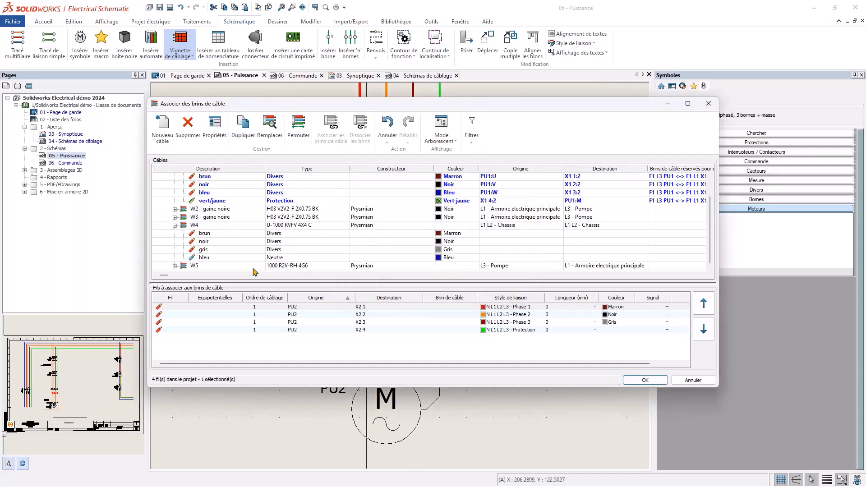
left_click(175, 265)
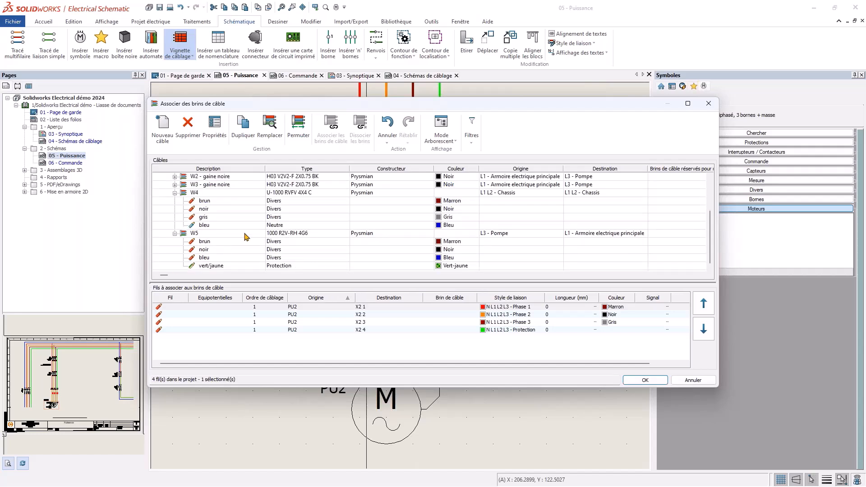
Step: Associate the brun, noir, bleu and vert/jaune cores of cable W5 with the four wires between PU2 and X2
left_click_drag(204, 241, 219, 269)
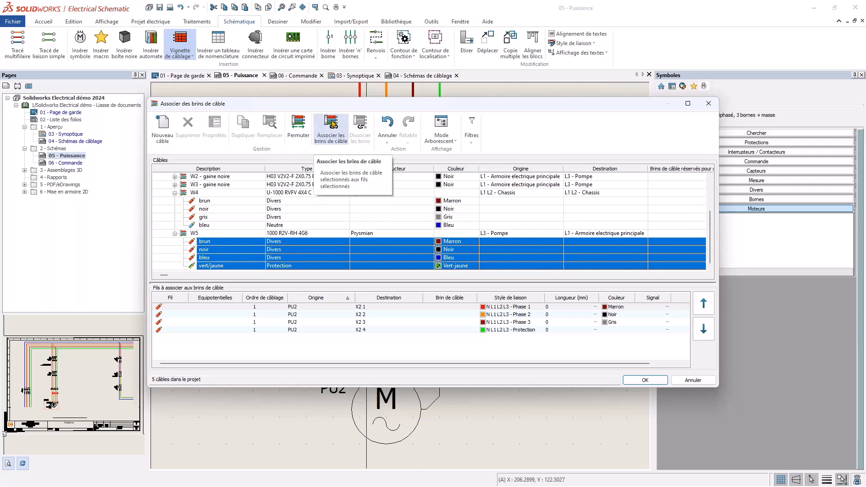
left_click(332, 125)
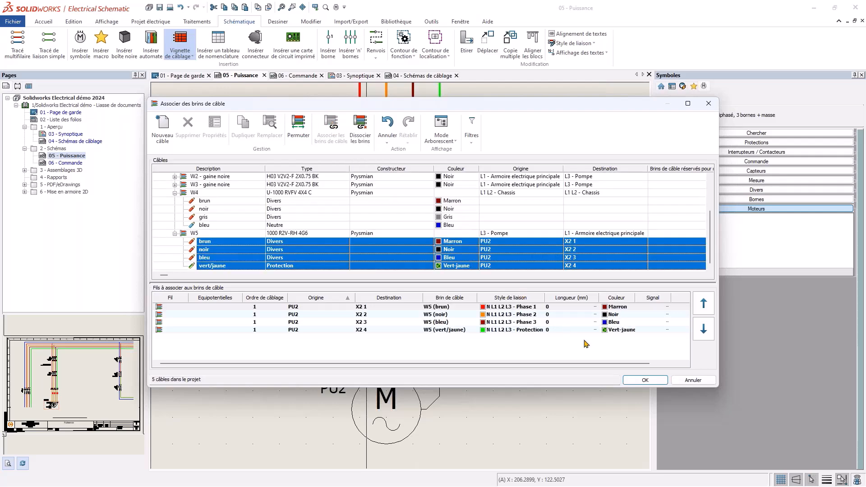
left_click(657, 383)
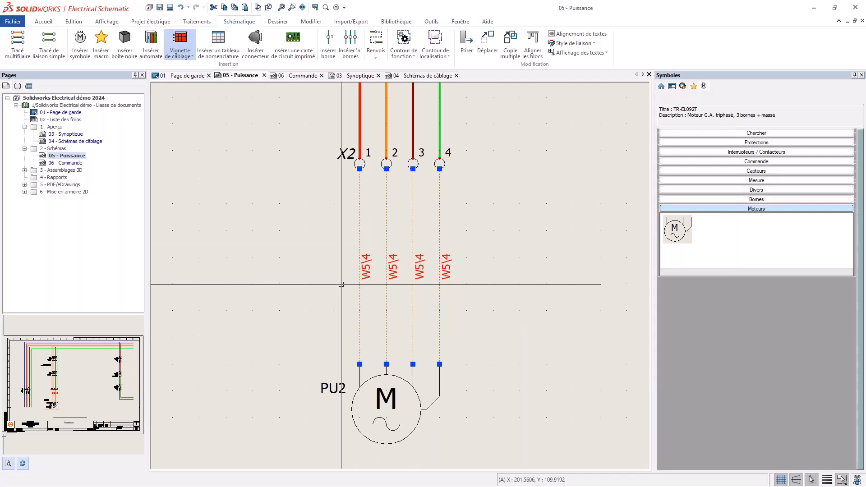
scroll(341, 284, "down", 4)
scroll(328, 286, "up", 2)
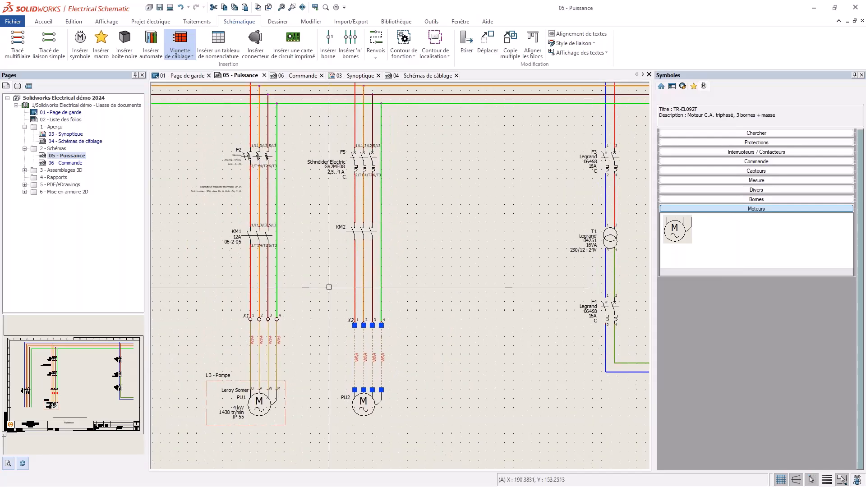
key("Escape")
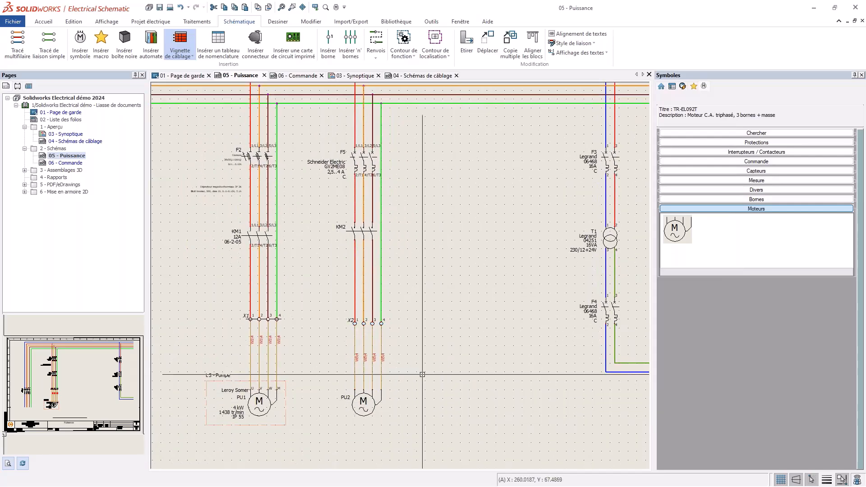
Step: Delete the entire second power branch containing F5, KM2, terminals X2, its cable and motor PU2
left_click_drag(426, 436, 314, 121)
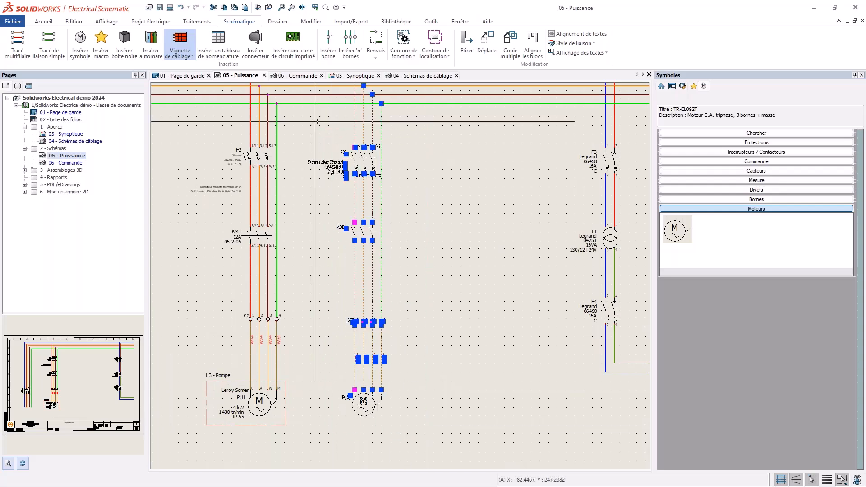
key("Delete")
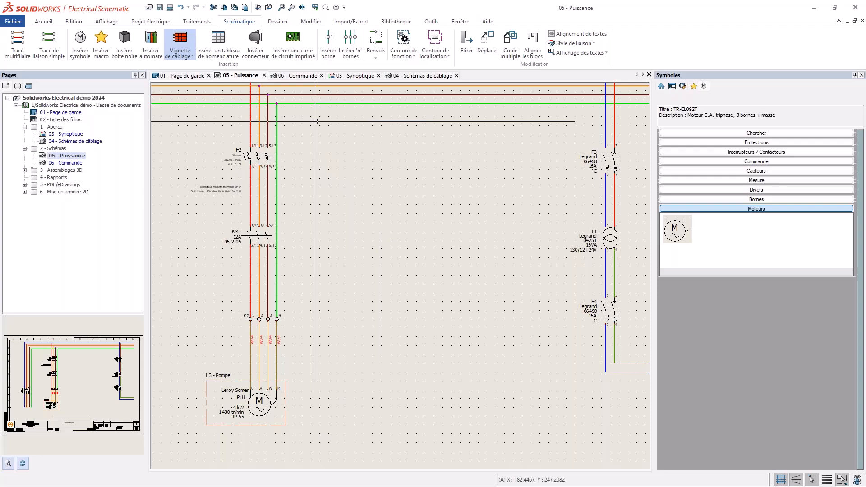
Step: Copy the complete F2–KM1–X1–PU1 branch with its insertion point where its first wire meets the red phase line
scroll(332, 251, "down", 1)
left_click_drag(333, 393, 224, 155)
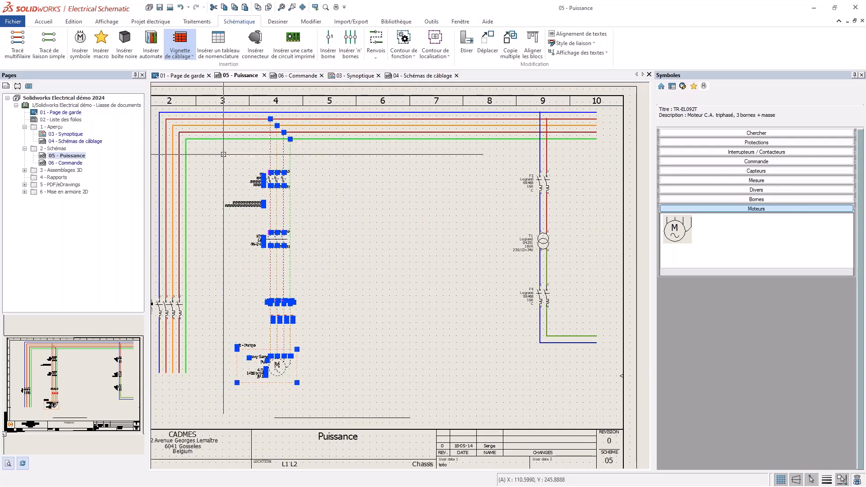
right_click(288, 213)
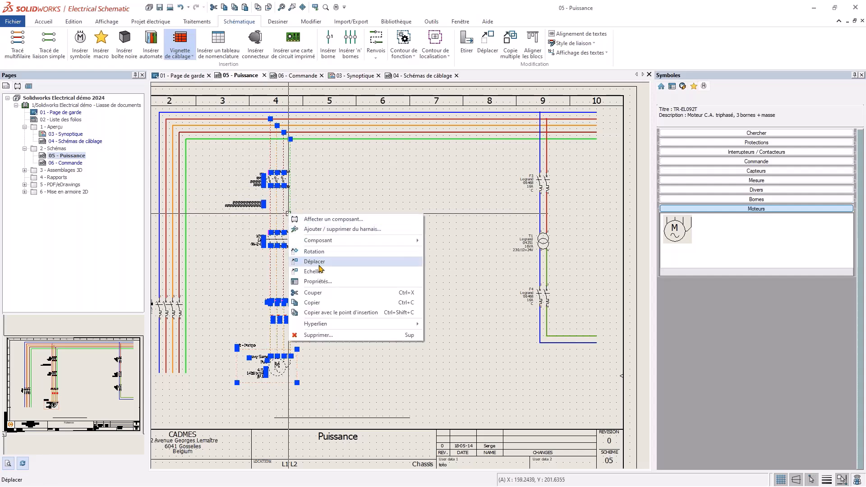
left_click(370, 316)
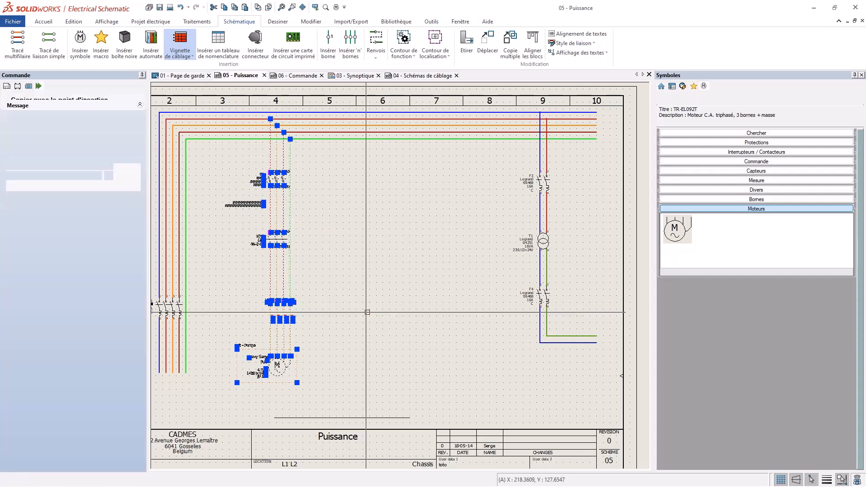
scroll(308, 145, "up", 3)
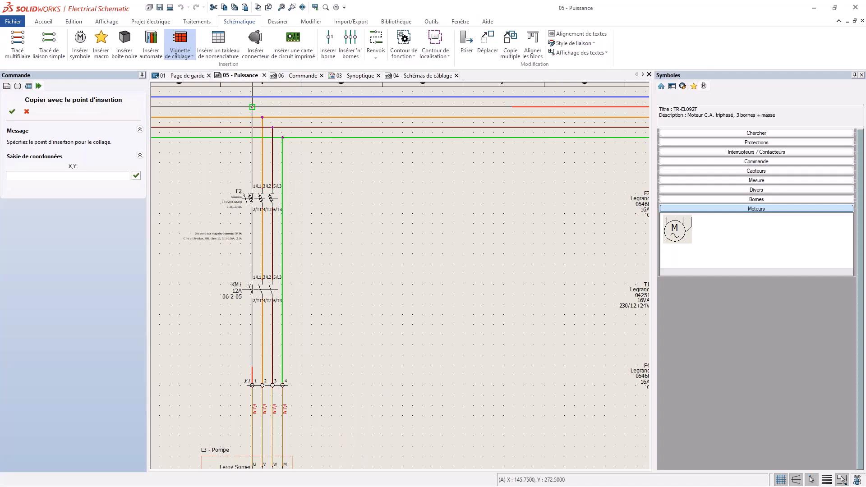
left_click(253, 107)
Step: Paste the copied branch on the red phase line at X 210, Y 272.5, between the original branch and F3
right_click(404, 242)
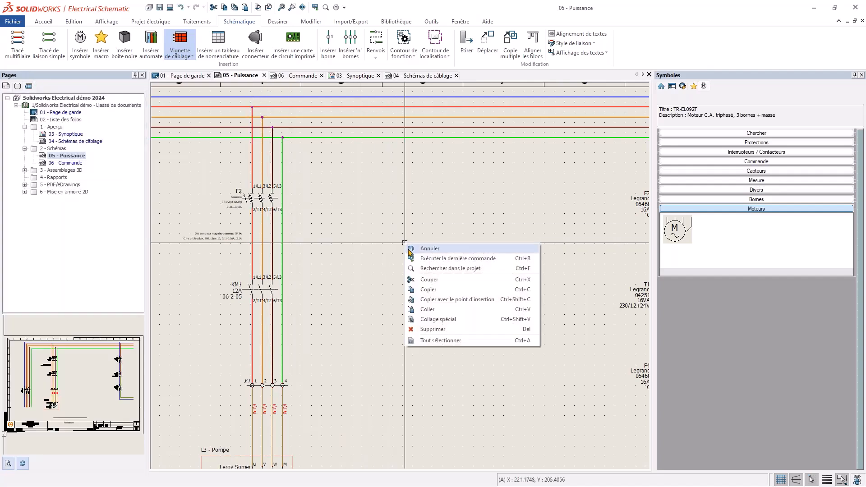
left_click(433, 310)
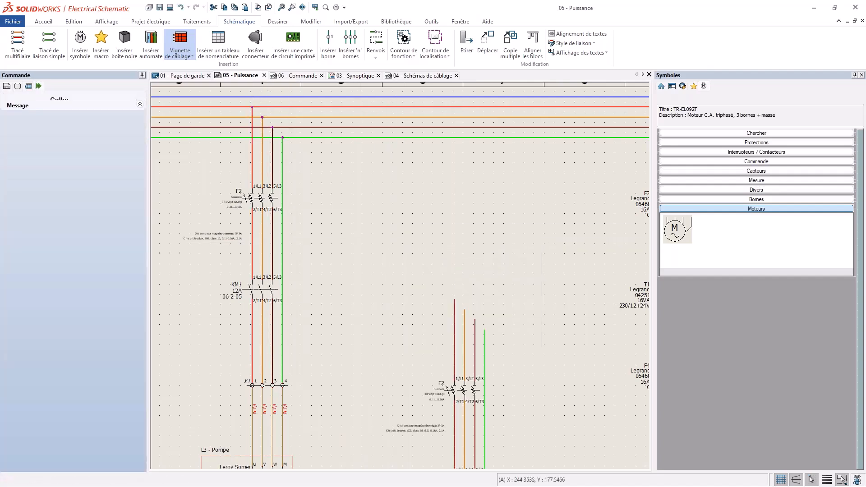
left_click(382, 106)
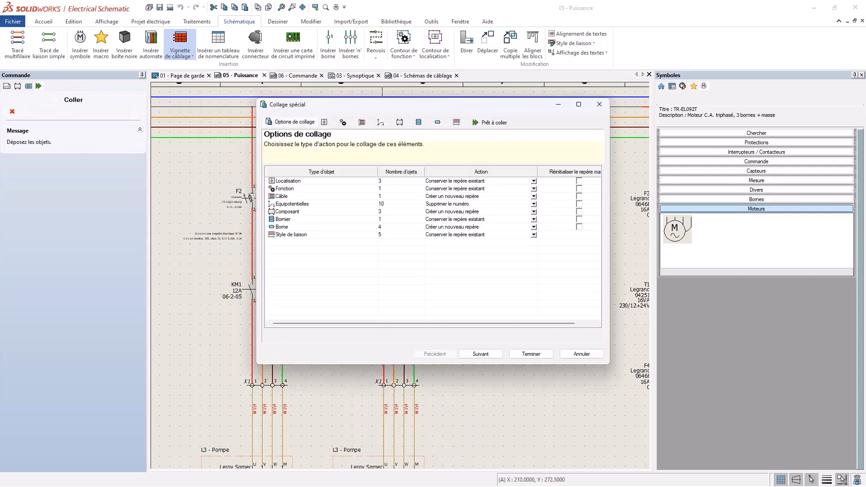
left_click_drag(374, 112, 360, 137)
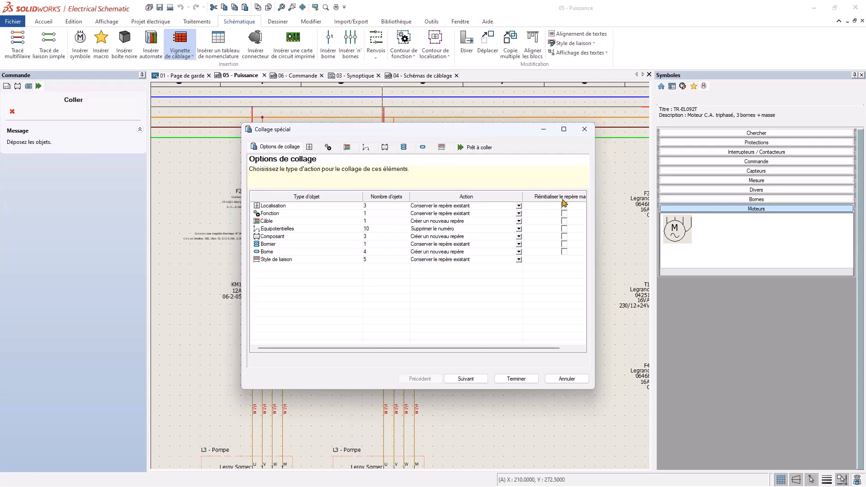
Step: Review the paste's locations and functions, and associate copied cable W1 with existing cable W5
left_click(310, 148)
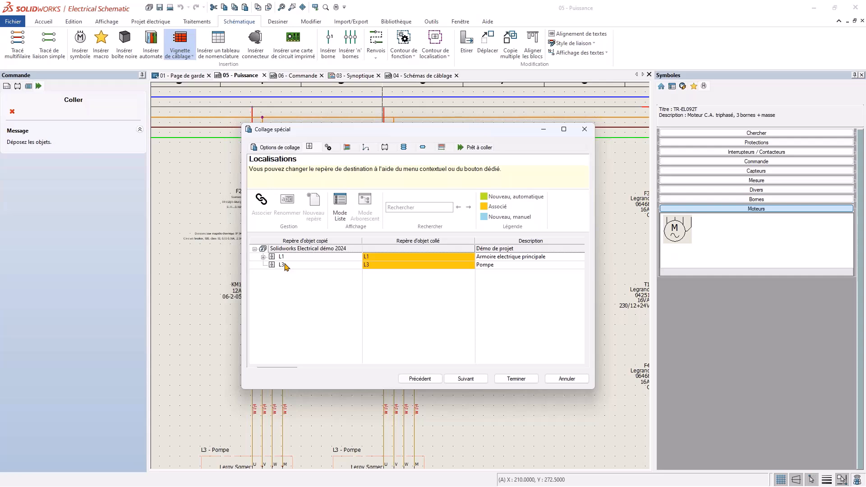
left_click(328, 148)
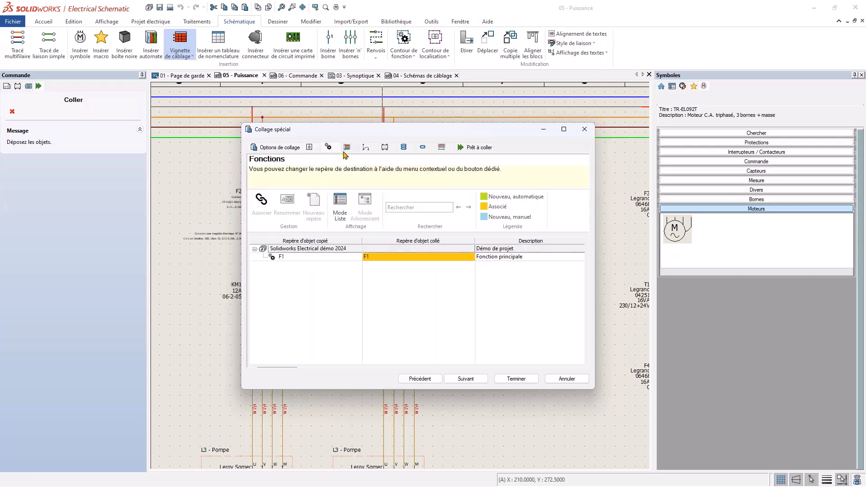
left_click(348, 148)
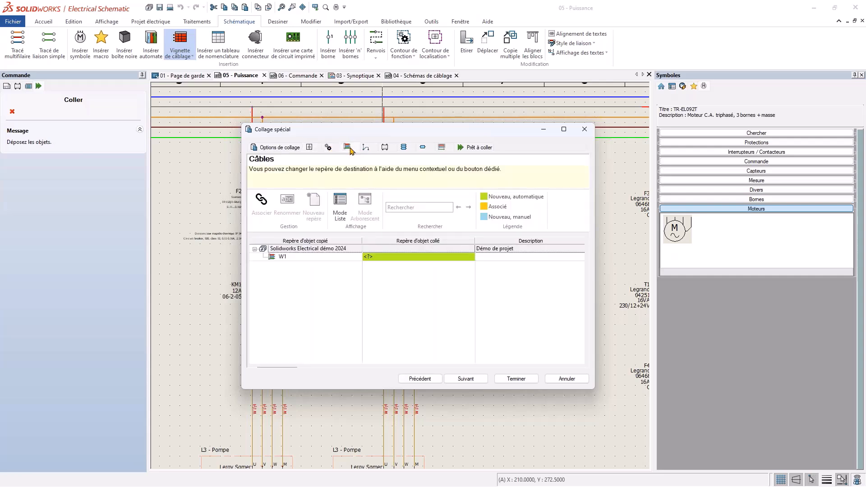
left_click(289, 257)
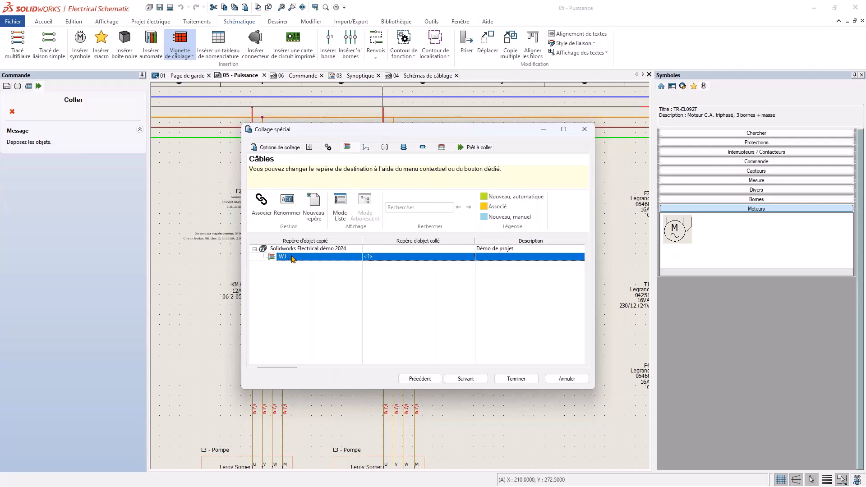
left_click(262, 205)
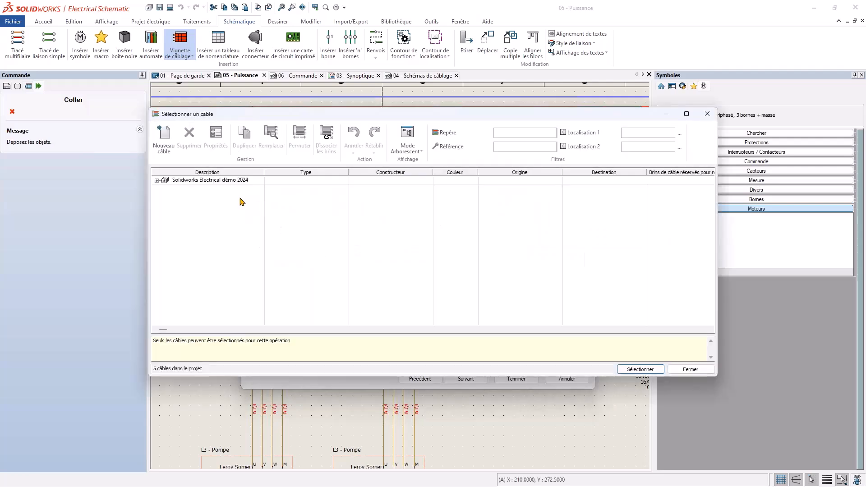
left_click(157, 180)
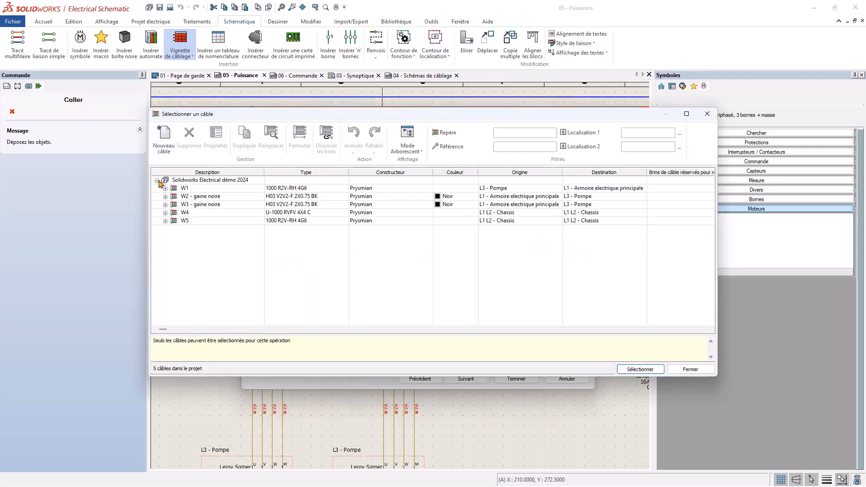
left_click(165, 220)
left_click(184, 221)
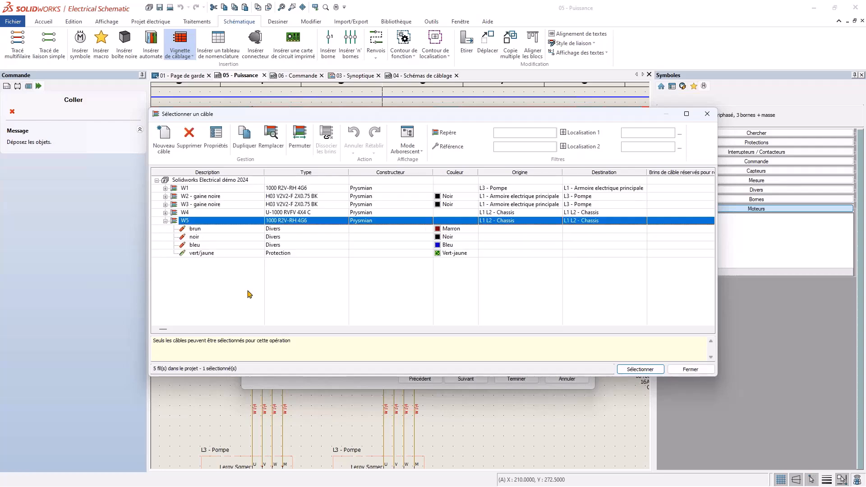
left_click(640, 369)
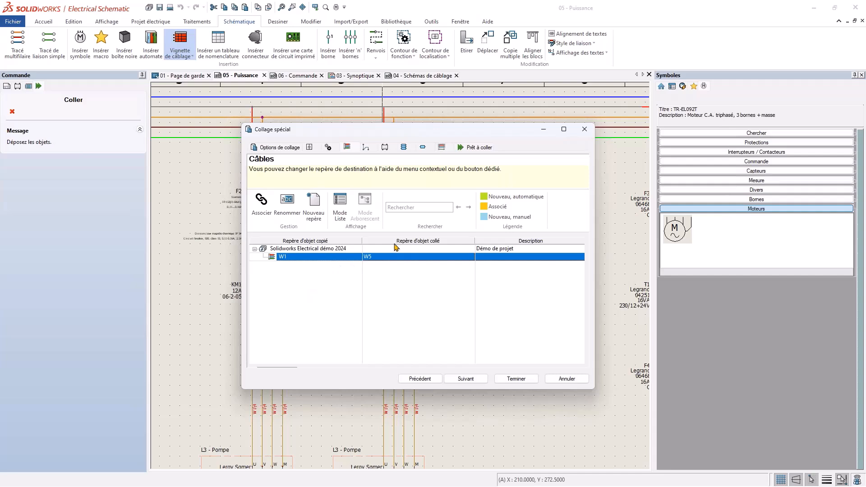
Step: Check the equipotentials, components and colour legend in the special paste, and complete it with the remaining default options
left_click(366, 148)
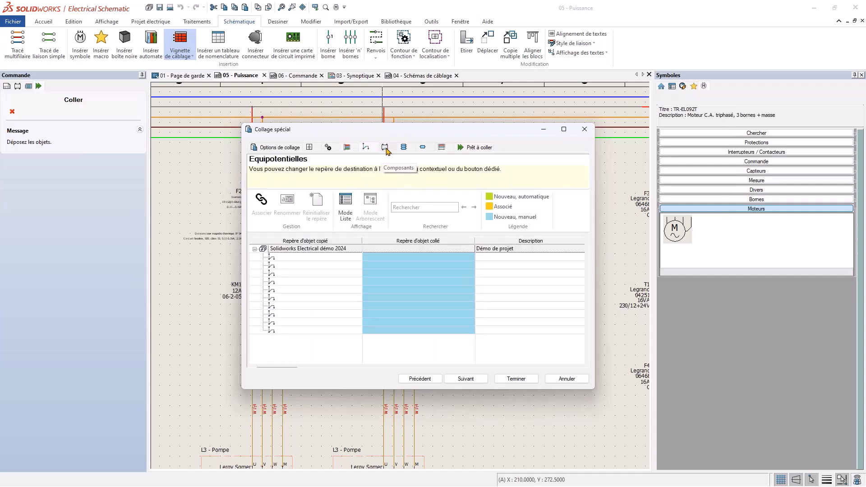
left_click(386, 148)
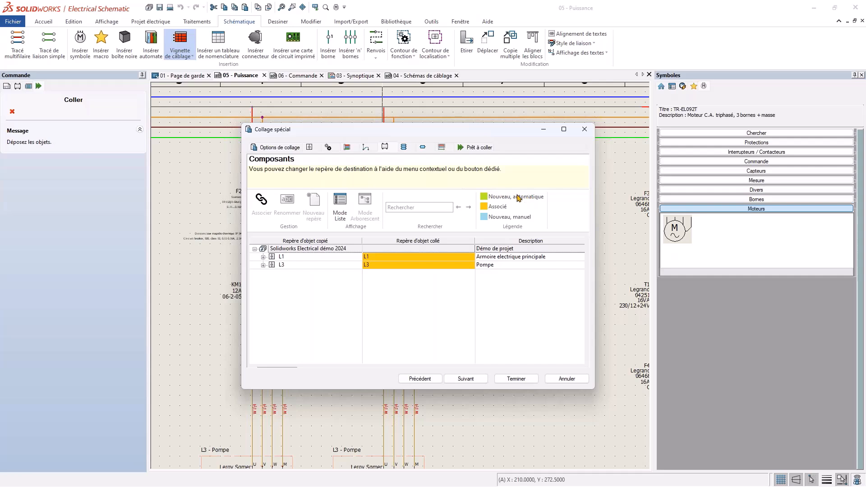
mouse_move(523, 201)
mouse_move(484, 209)
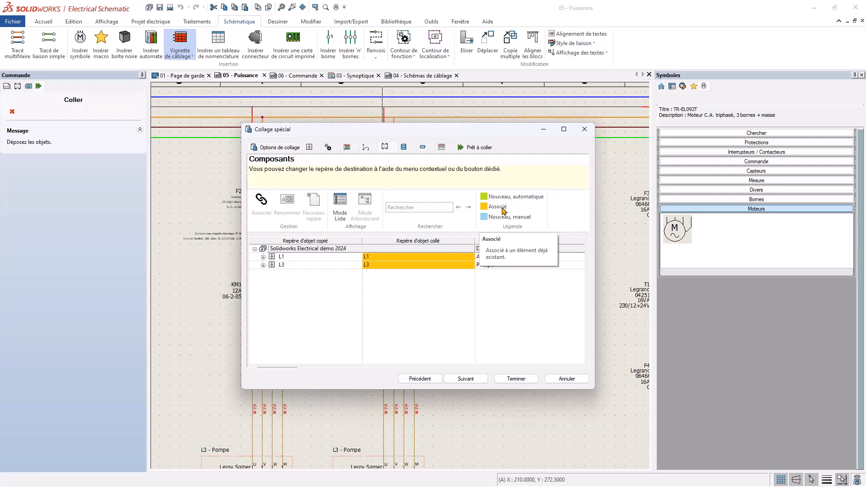
mouse_move(513, 221)
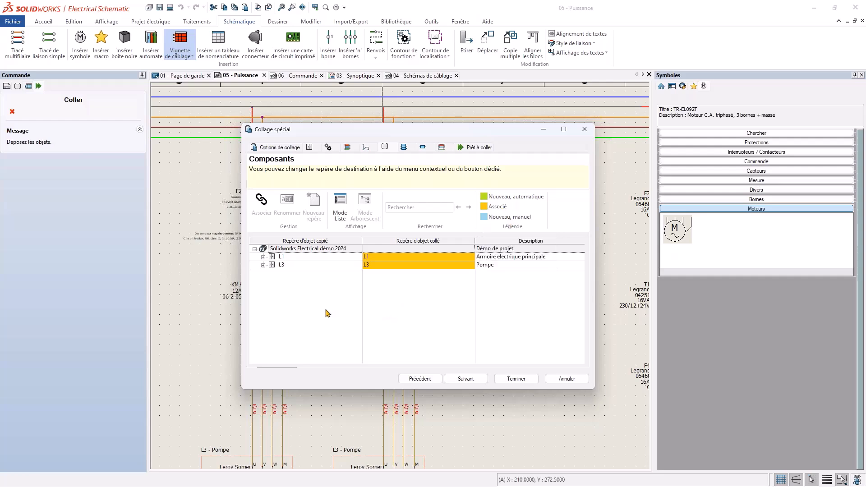
left_click(530, 380)
left_click(530, 382)
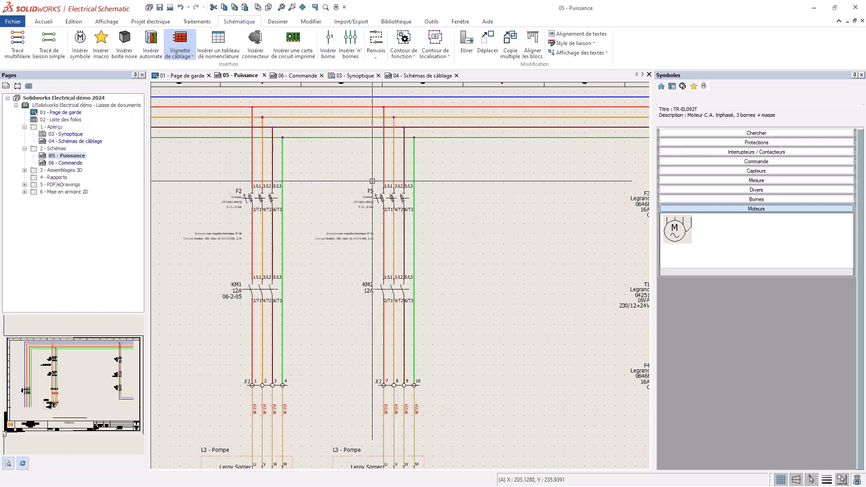
Step: Examine the pasted branch's component tags, X1 terminal numbers, W5 cable labels and PU2 motor against the original
scroll(375, 208, "up", 3)
middle_click_drag(383, 305, 401, 117)
scroll(379, 295, "down", 2)
middle_click_drag(388, 287, 415, 158)
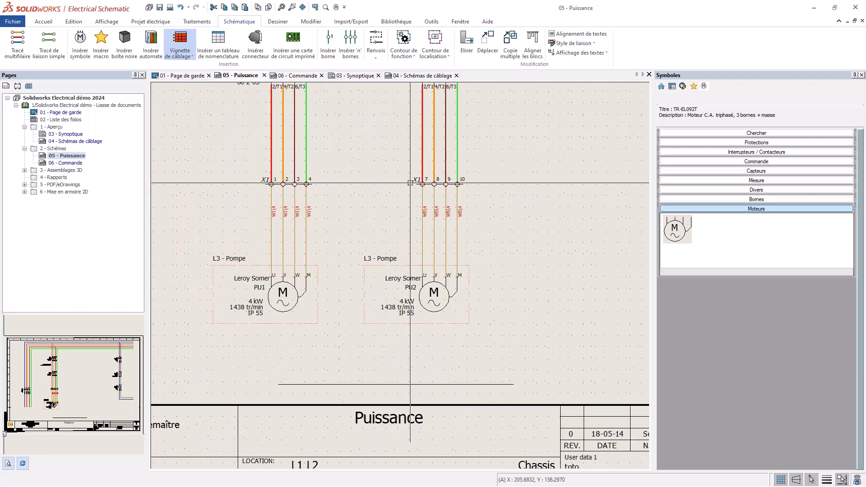
scroll(383, 277, "up", 2)
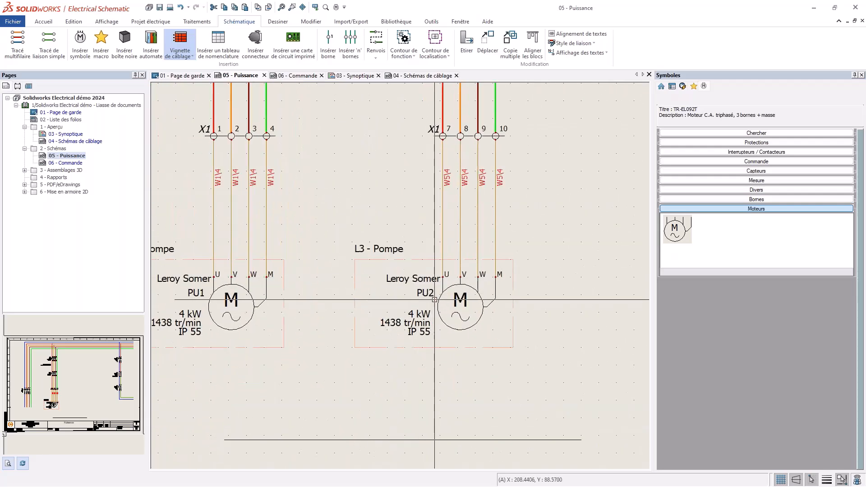
middle_click_drag(460, 143, 429, 200)
scroll(459, 258, "down", 1)
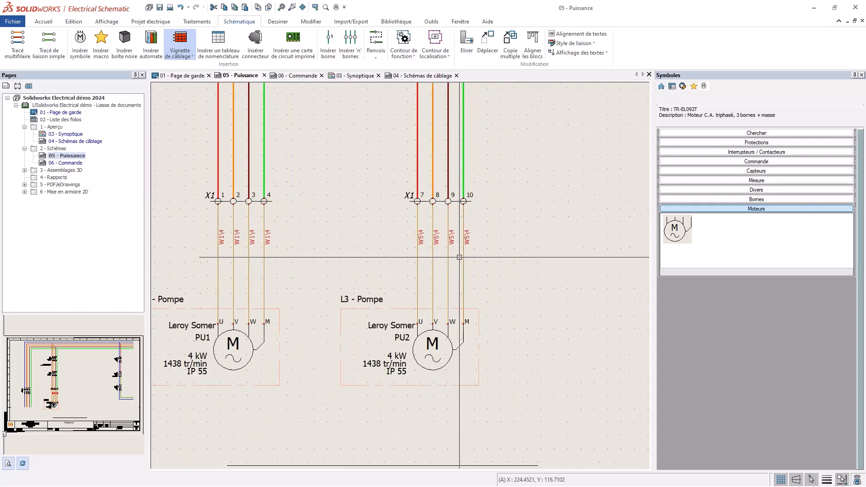
scroll(459, 257, "up", 1)
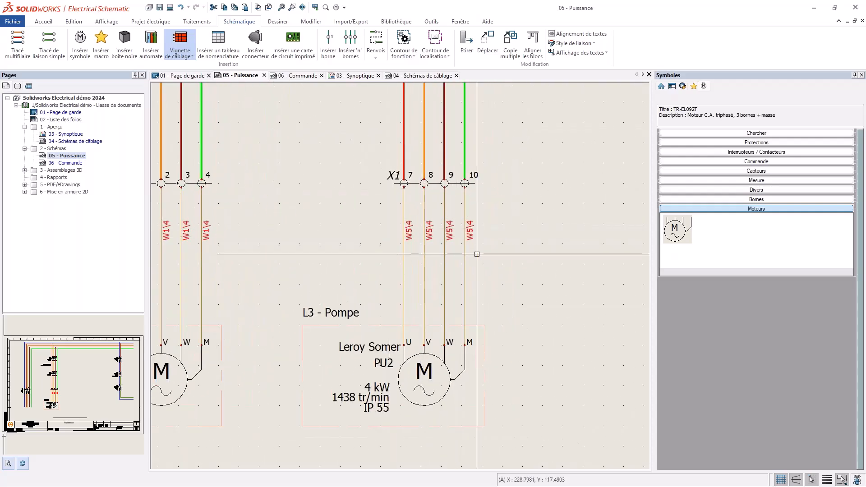
scroll(474, 252, "down", 1)
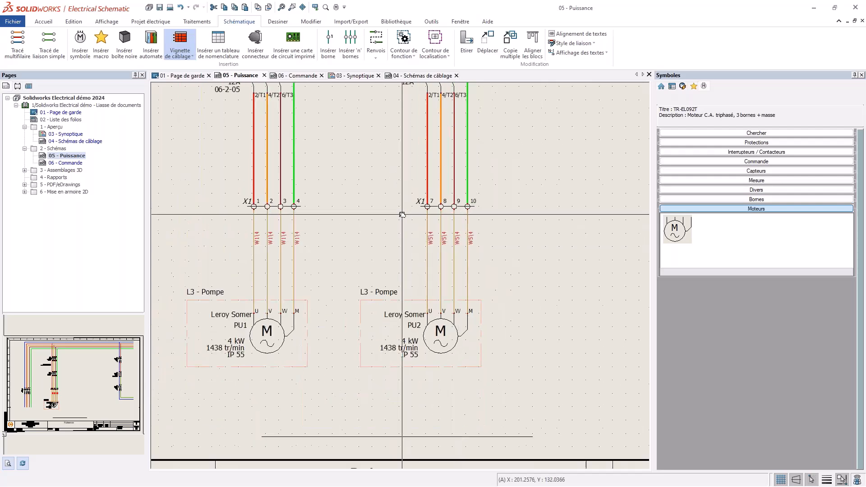
Step: Delete the entire pasted branch from F5 down to motor PU2
scroll(464, 210, "down", 1)
middle_click_drag(463, 218, 429, 284)
left_click_drag(475, 379, 377, 134)
key("Delete")
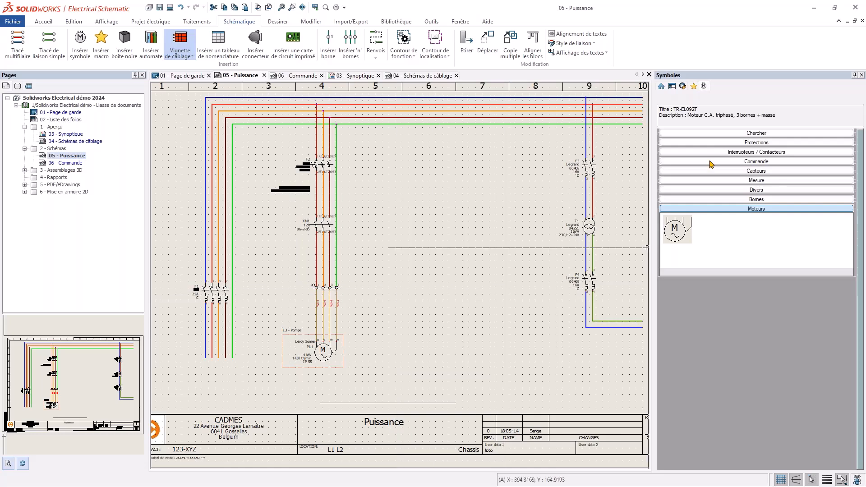
Step: Save the complete PU1 motor branch as a macro in the Démarrage moteur group, with French description "Démarrage moteur" and no class or library
left_click(693, 87)
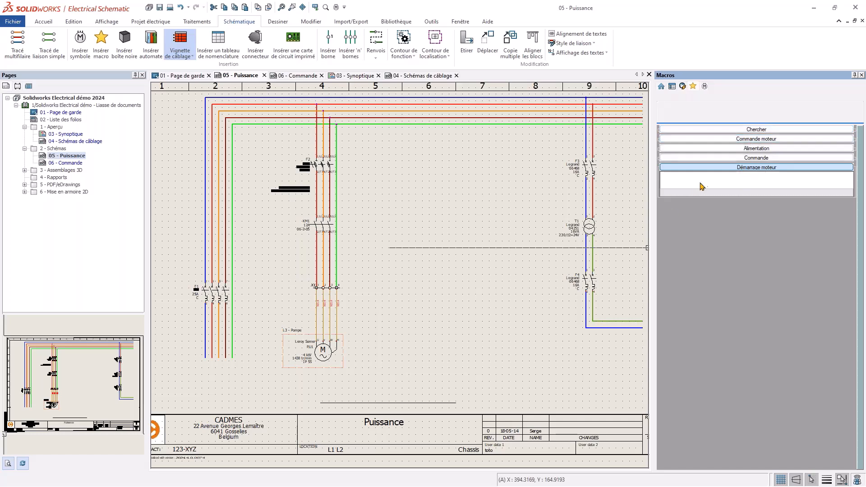
mouse_move(398, 388)
left_mouse_down()
mouse_move(264, 136)
mouse_move(503, 247)
mouse_move(689, 183)
left_mouse_up()
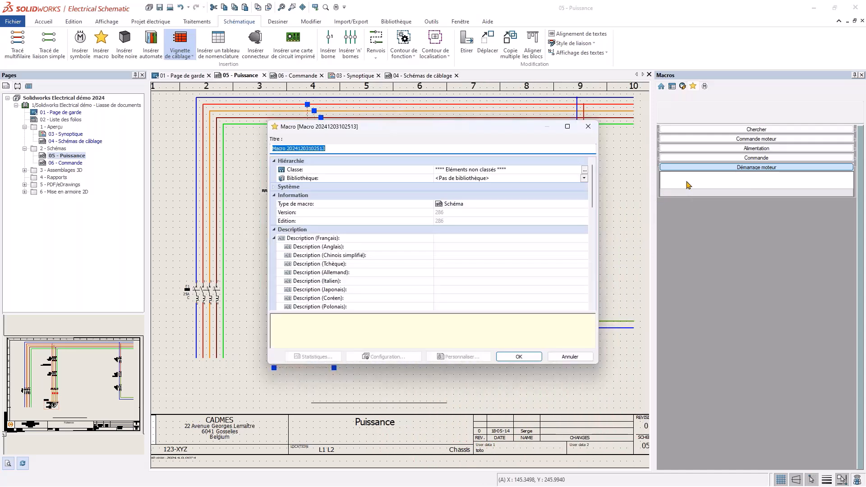
left_click(556, 171)
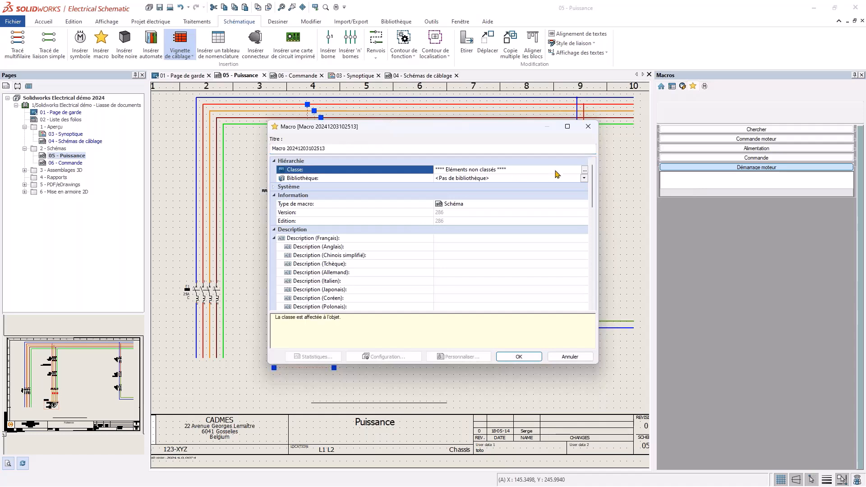
left_click(509, 179)
left_click(458, 142)
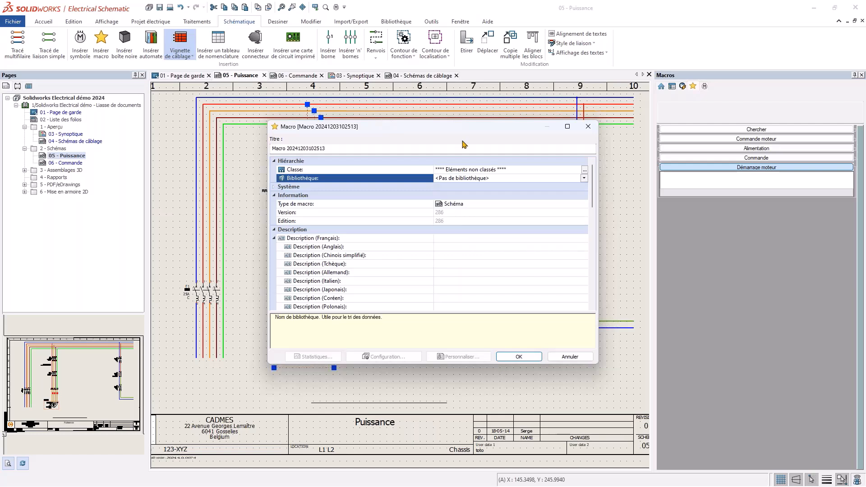
left_click(483, 239)
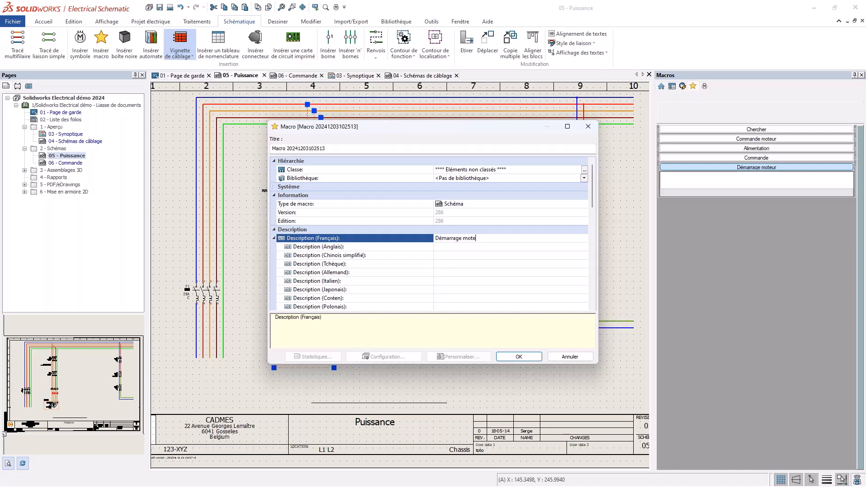
left_click(518, 356)
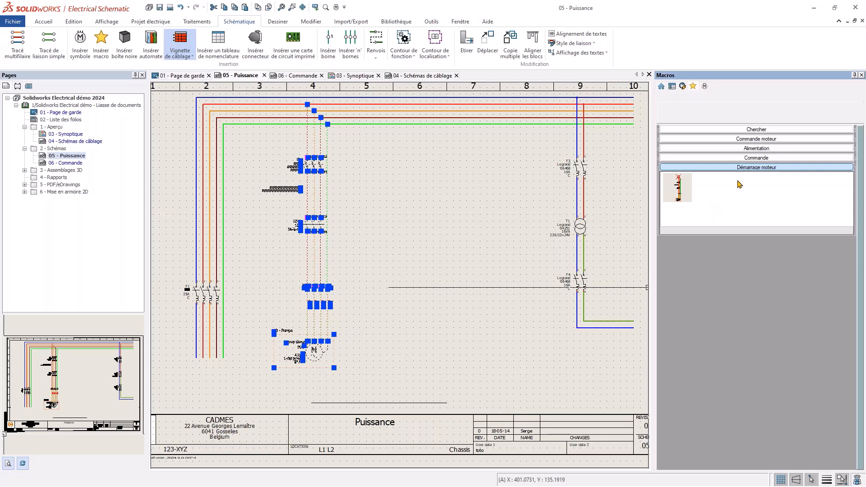
Step: Insert the Démarrage moteur macro on the supply rails around column 6 with the default special paste options, and inspect the resulting branch
left_click_drag(690, 192, 430, 109)
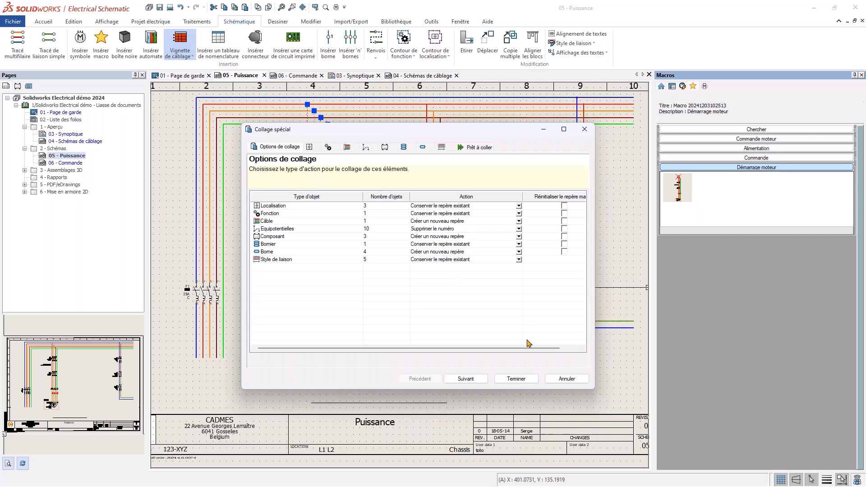
left_click(525, 379)
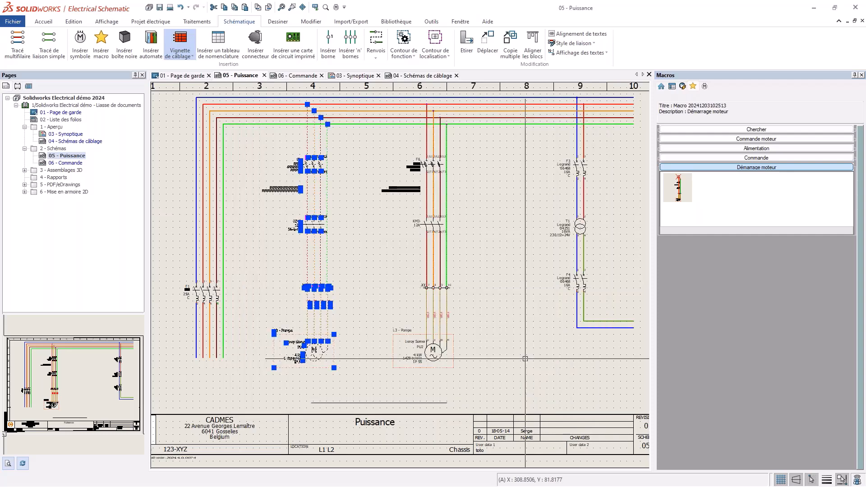
scroll(525, 358, "up", 2)
middle_click_drag(484, 330, 478, 402)
middle_click_drag(396, 314, 407, 233)
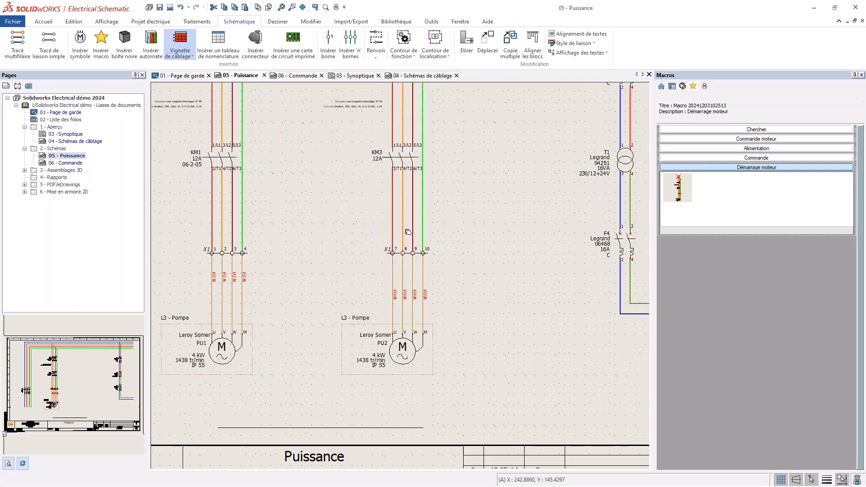
middle_click_drag(440, 356, 455, 407)
Step: Delete the macro-inserted motor branch, from its protection device down to motor PU2
left_click(355, 113)
key("Delete")
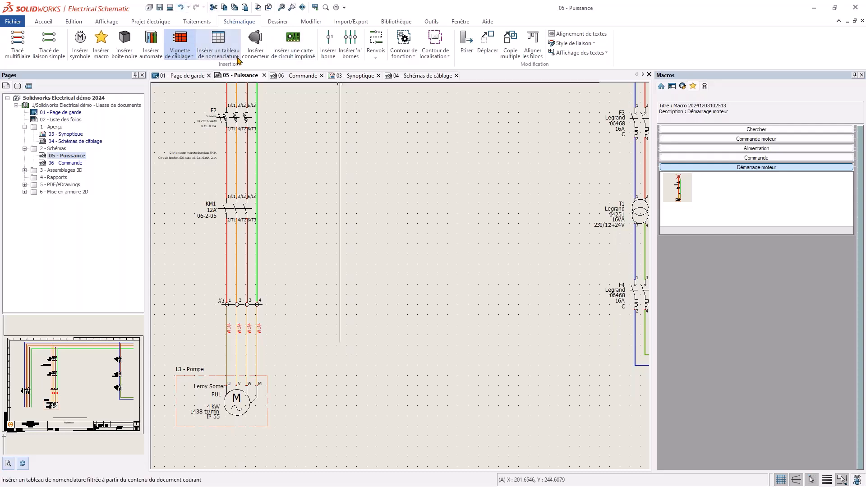
scroll(308, 143, "down", 2)
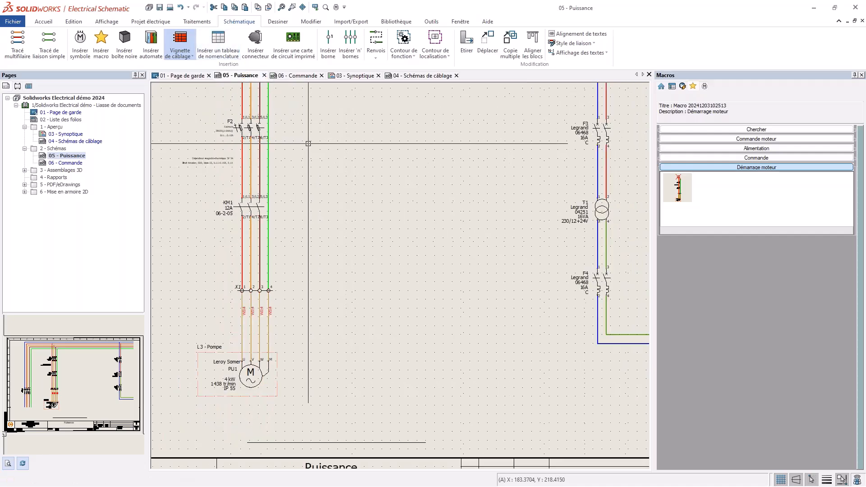
Step: Change the location of folio 06 - Commande to L2 - Chassis, and apply the new location to its components as well
left_click(297, 77)
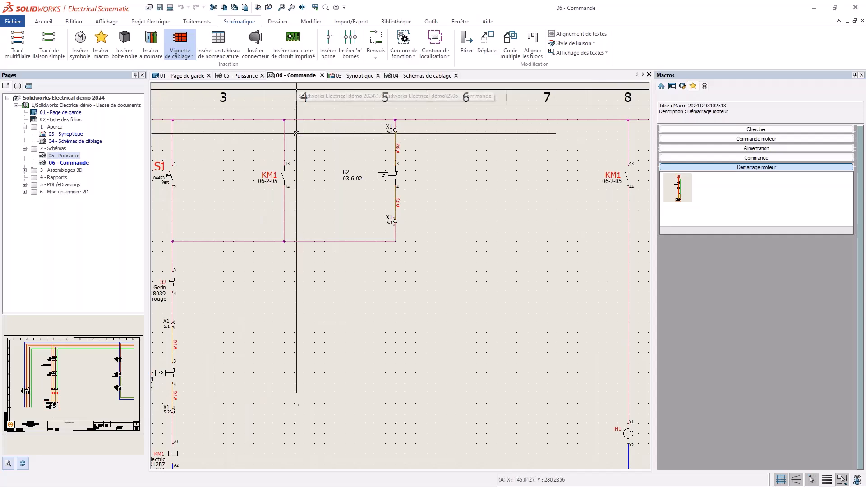
middle_click_drag(316, 320, 313, 323)
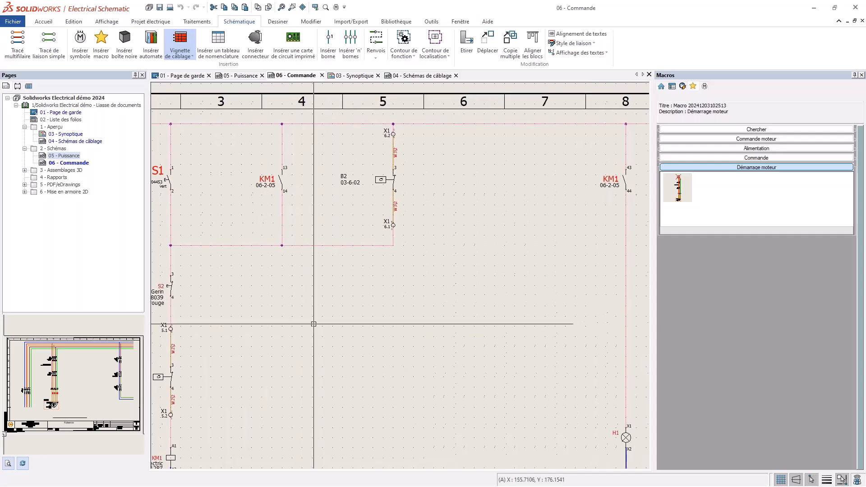
middle_click(314, 324)
middle_click(313, 324)
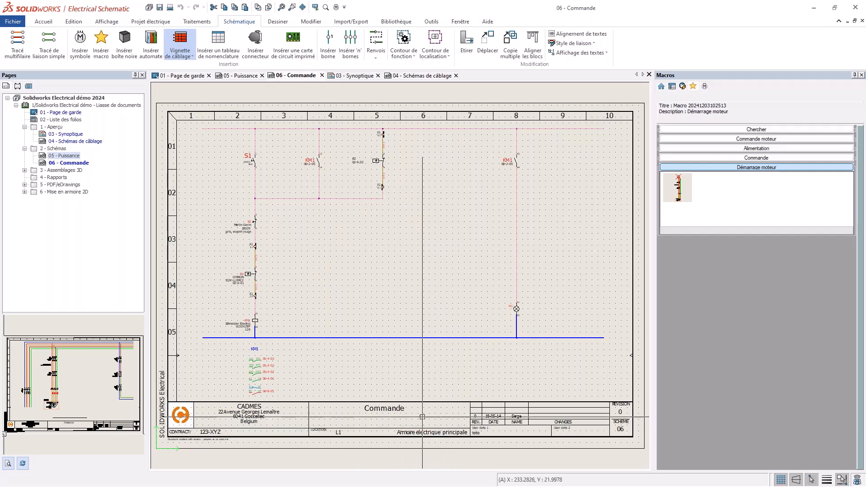
right_click(82, 163)
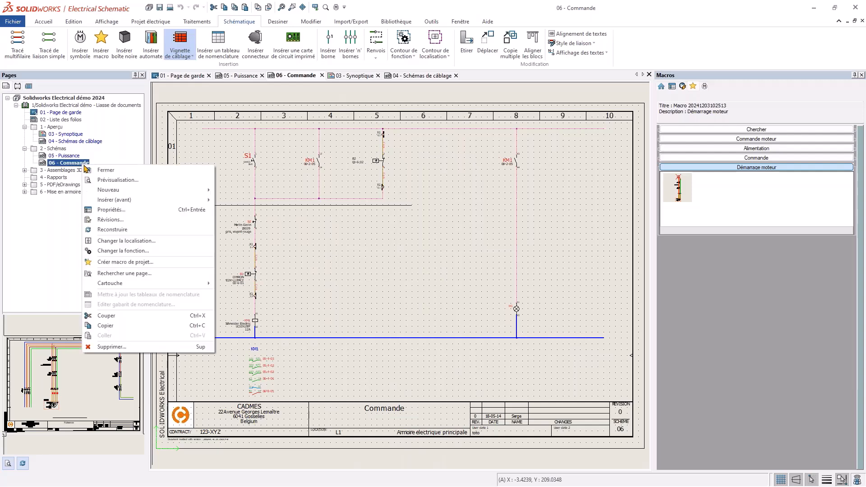
left_click(151, 215)
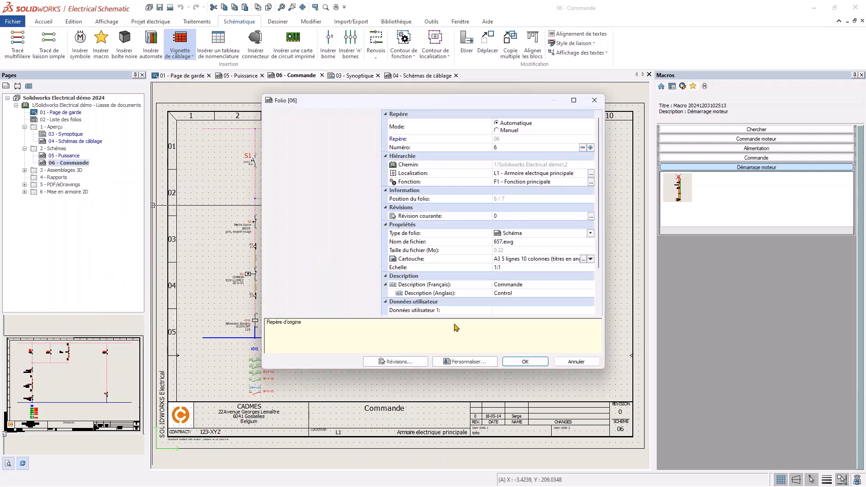
left_click(592, 175)
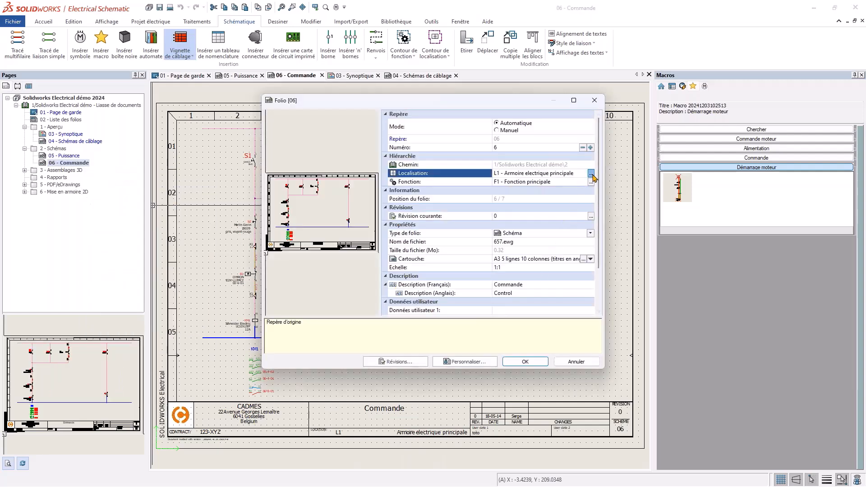
left_click(591, 175)
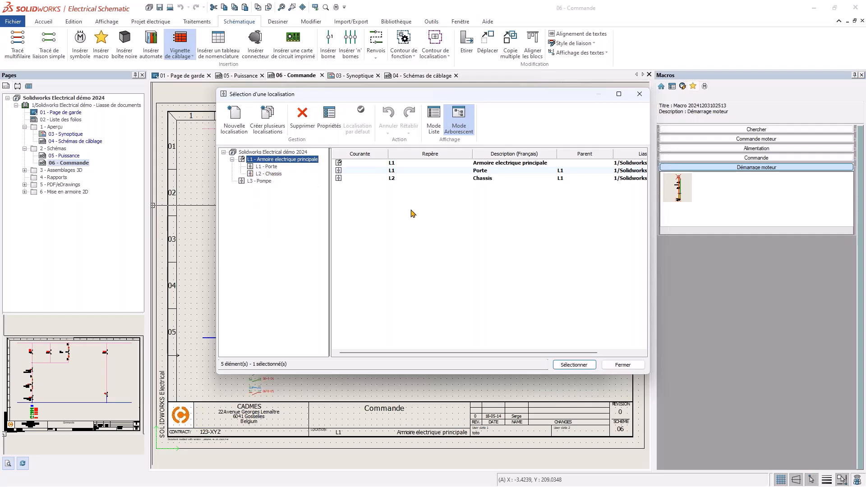
left_click(272, 176)
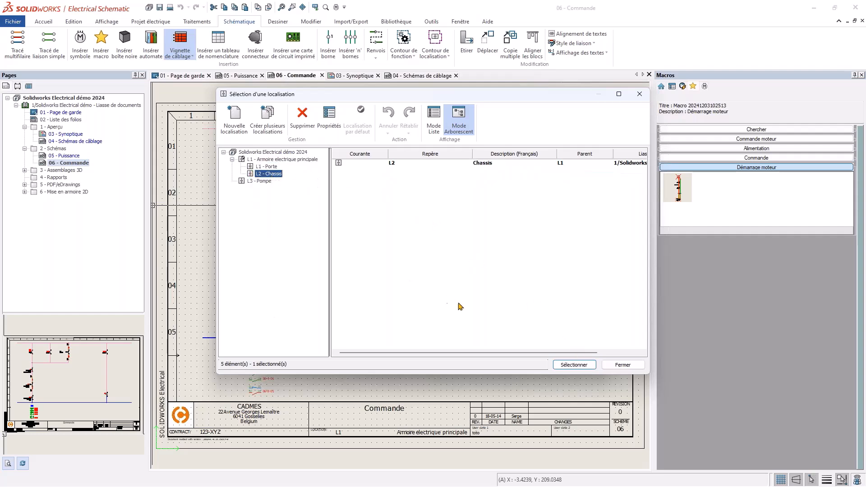
left_click(572, 365)
left_click(534, 362)
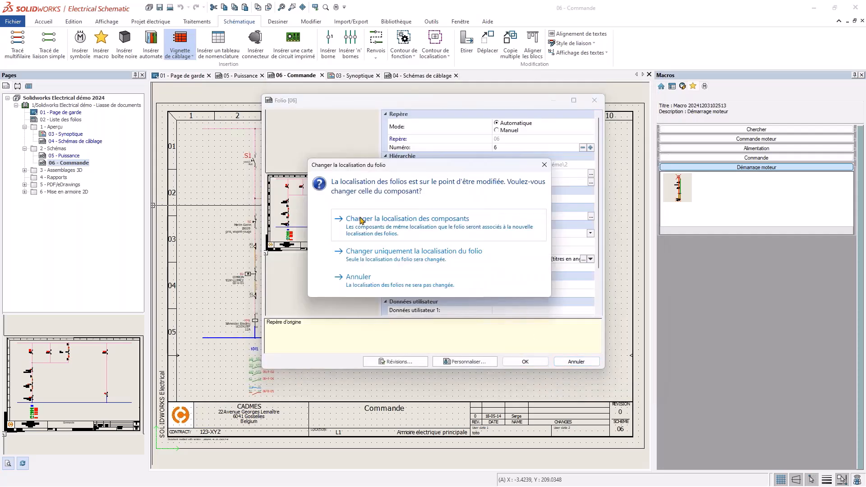
left_click(469, 233)
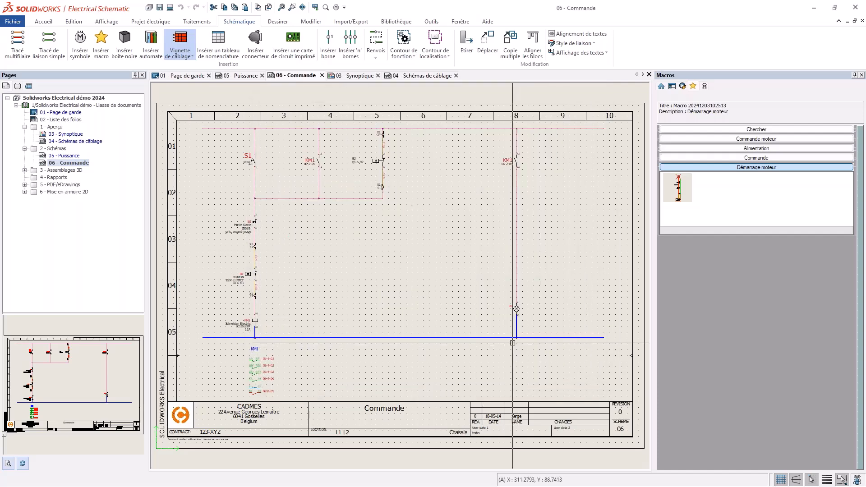
Step: Add the #TAG symbol attribute (Repère de composant) to the attribute settings of the electrical project configuration
middle_click_drag(304, 211, 346, 251)
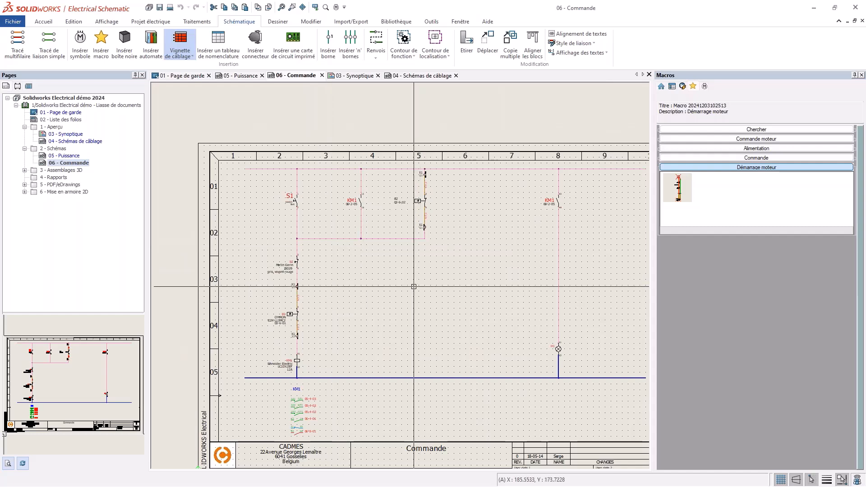
scroll(473, 242, "up", 2)
middle_click_drag(301, 227, 300, 246)
scroll(305, 204, "up", 2)
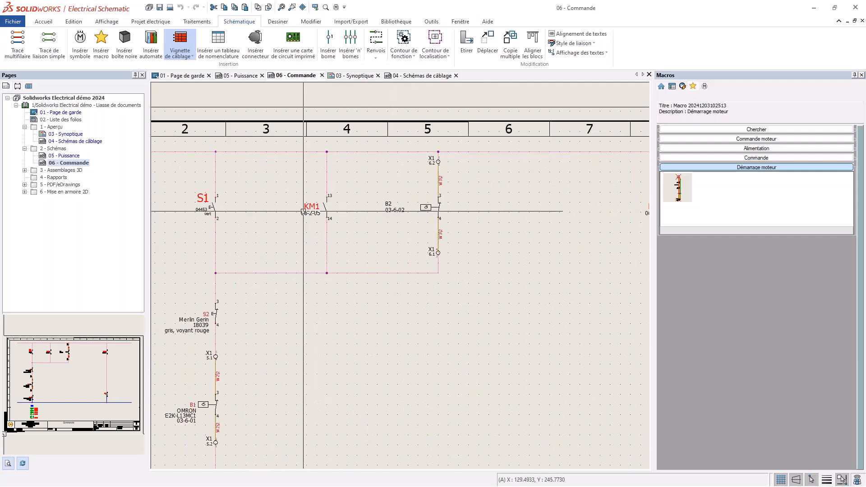
scroll(303, 211, "down", 2)
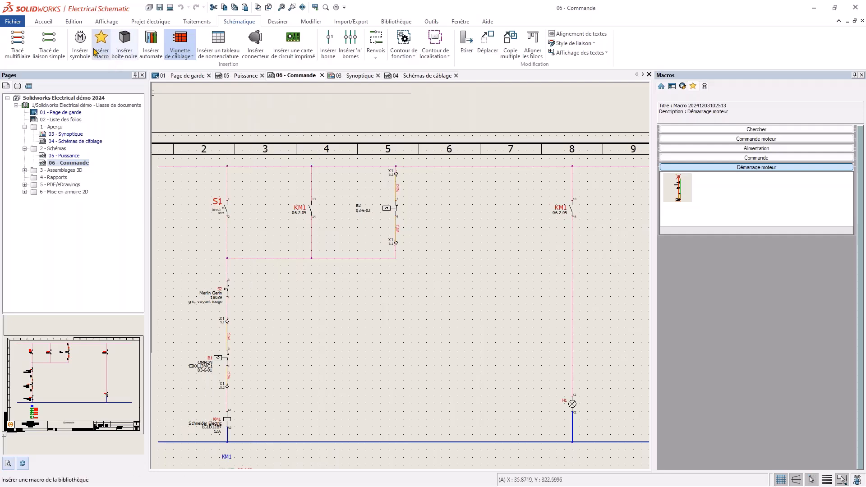
left_click(146, 20)
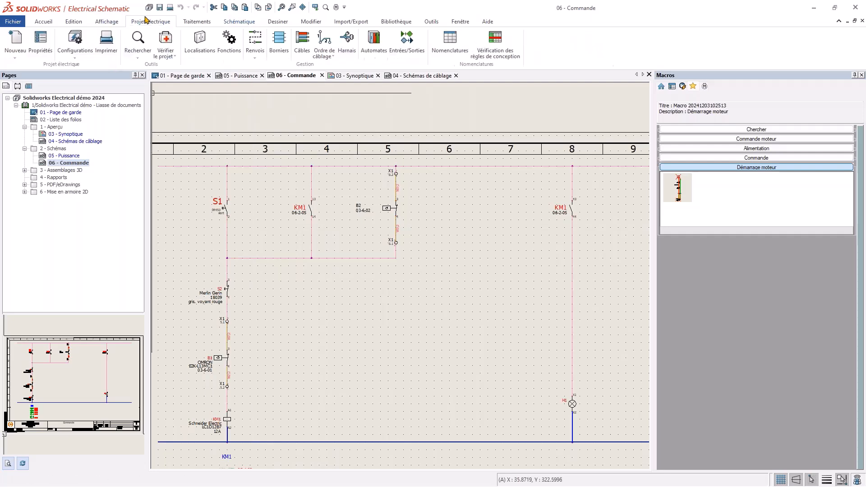
left_click(75, 40)
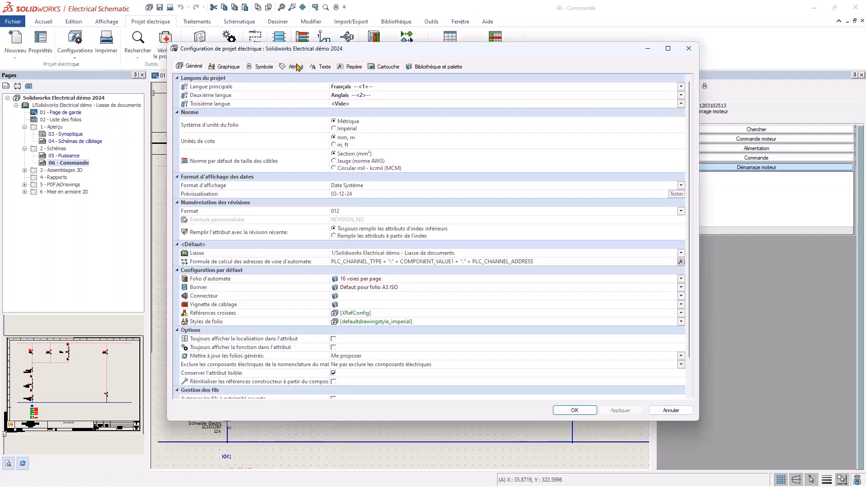
left_click(296, 66)
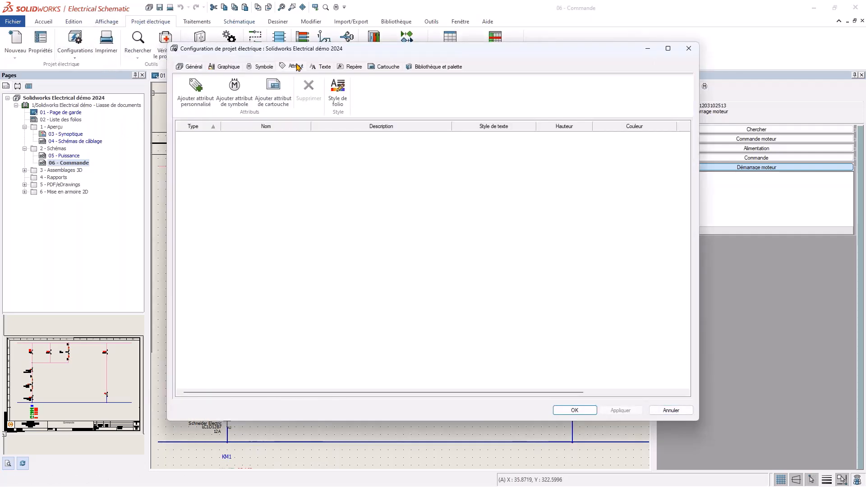
left_click(236, 92)
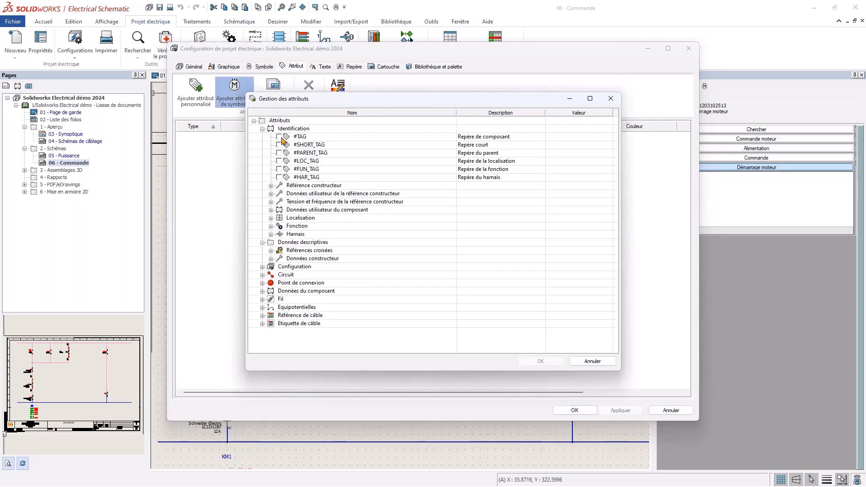
left_click(279, 137)
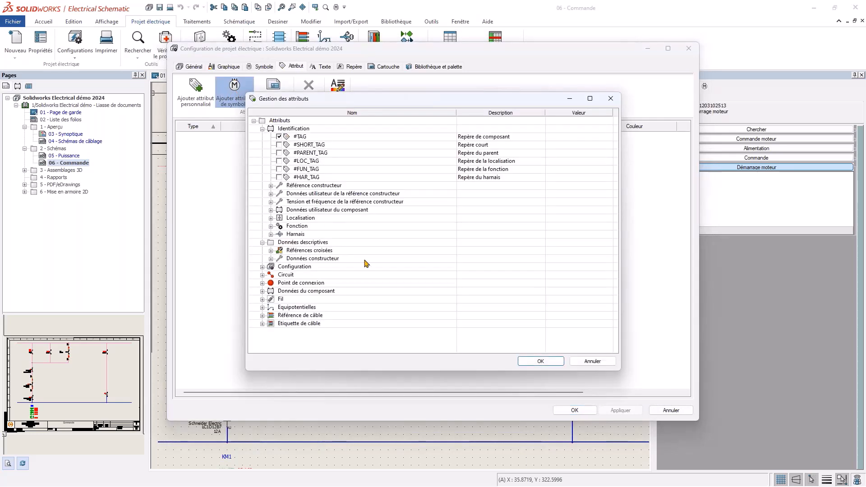
left_click(540, 361)
Step: Set the #TAG attribute's height to 3 and its colour to orange (30), and apply the project configuration
left_click(271, 135)
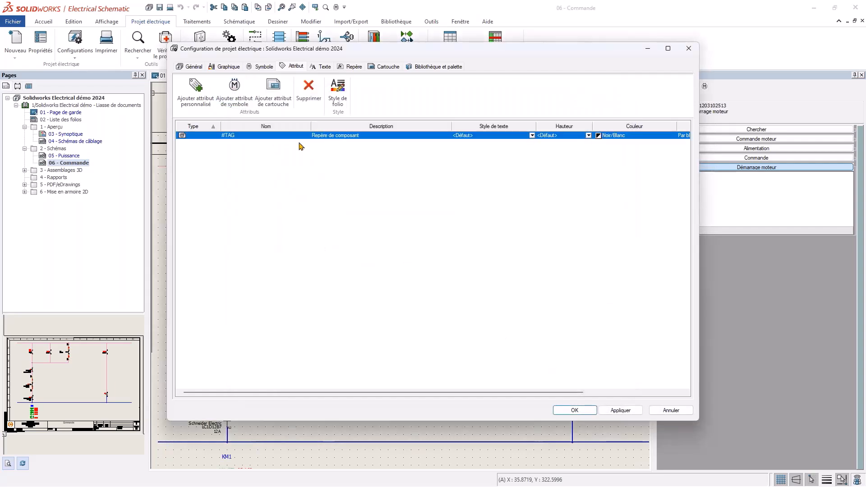
left_click(582, 137)
type("3")
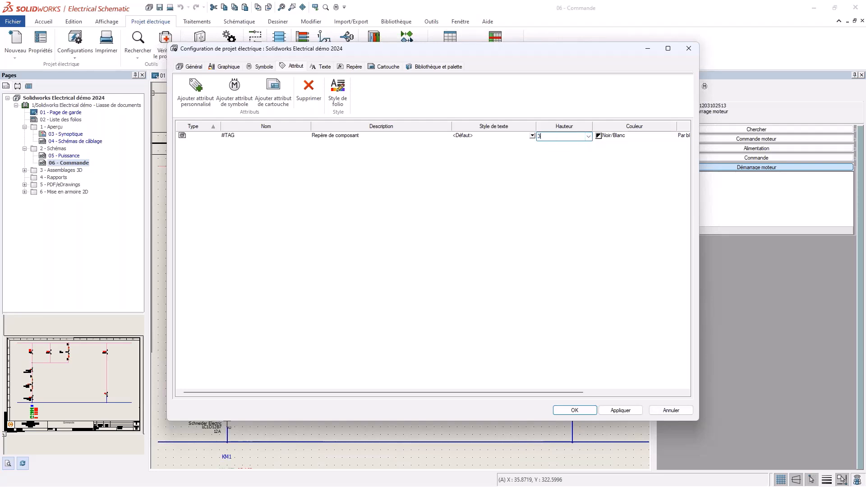
left_click(645, 137)
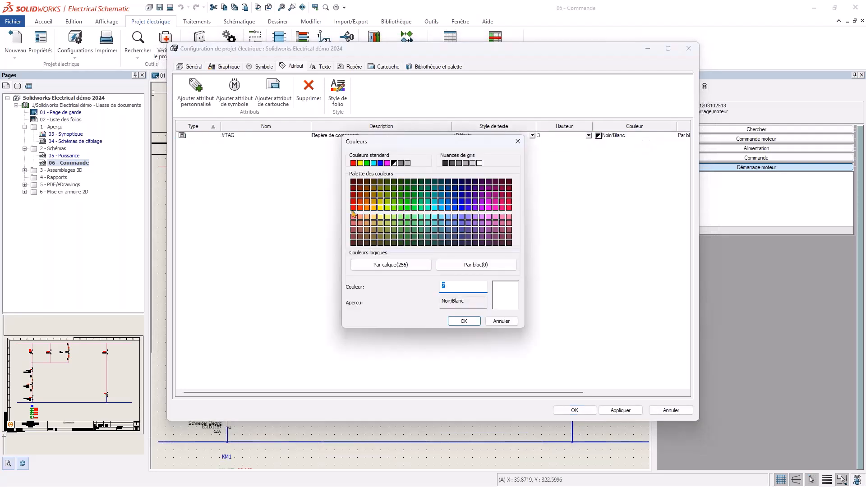
left_click(367, 208)
left_click(464, 321)
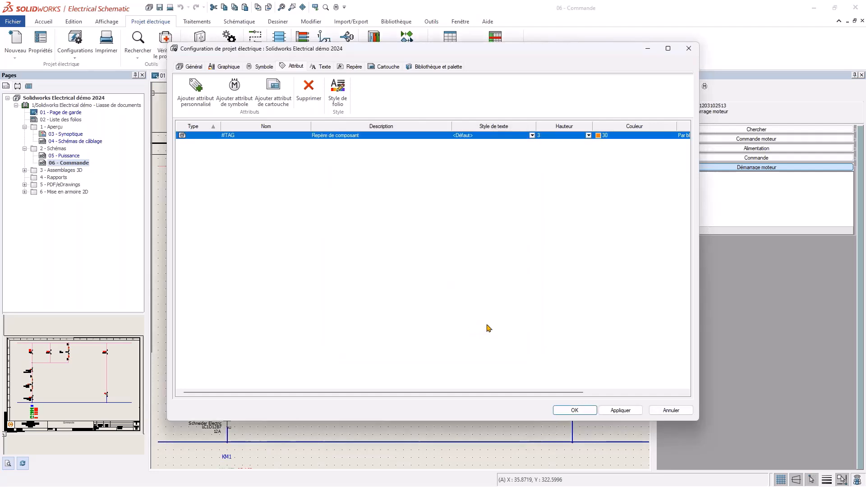
left_click(569, 411)
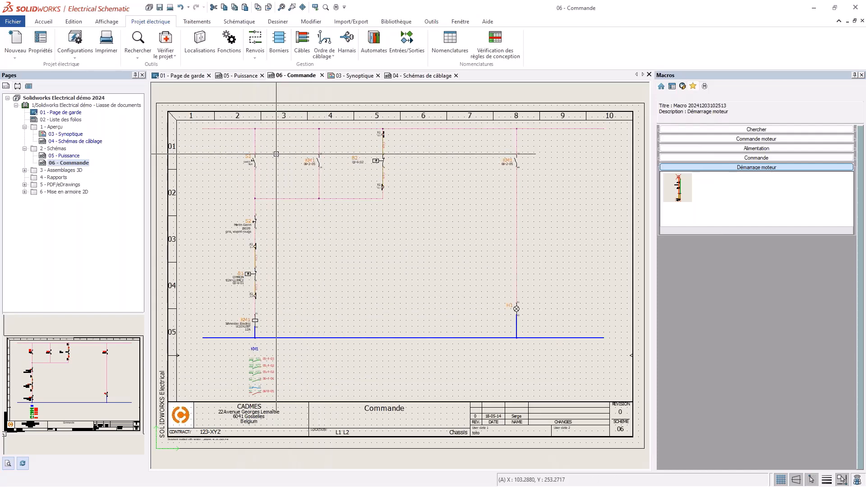
scroll(276, 155, "up", 1)
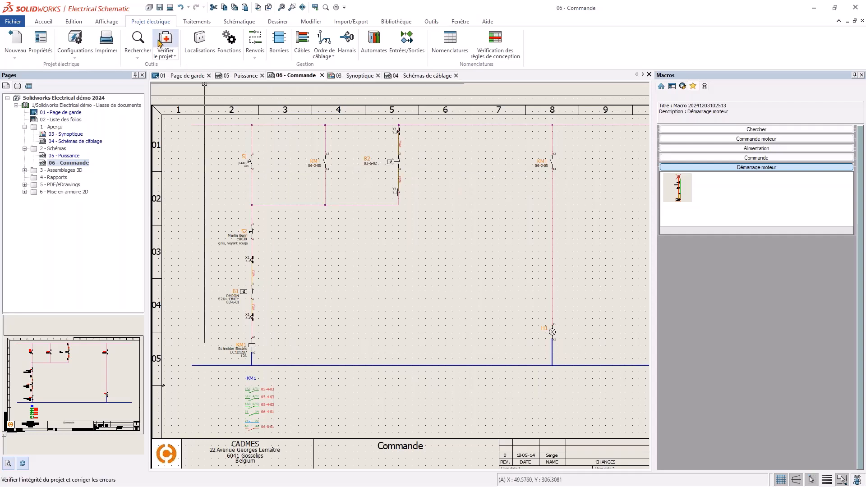
Step: Switch the project's tag mode to Norme CEI 61346 (=Fonction+Localisation-Composant) in the electrical project configuration and apply it
left_click(84, 47)
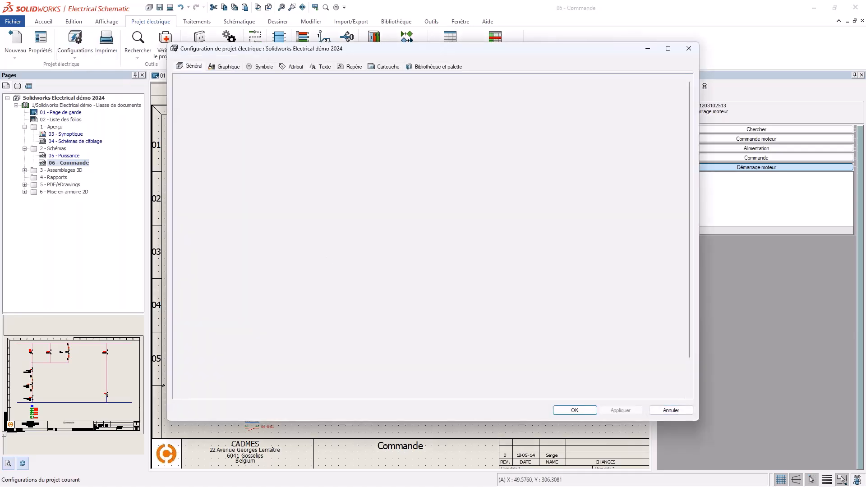
scroll(277, 110, "down", 1)
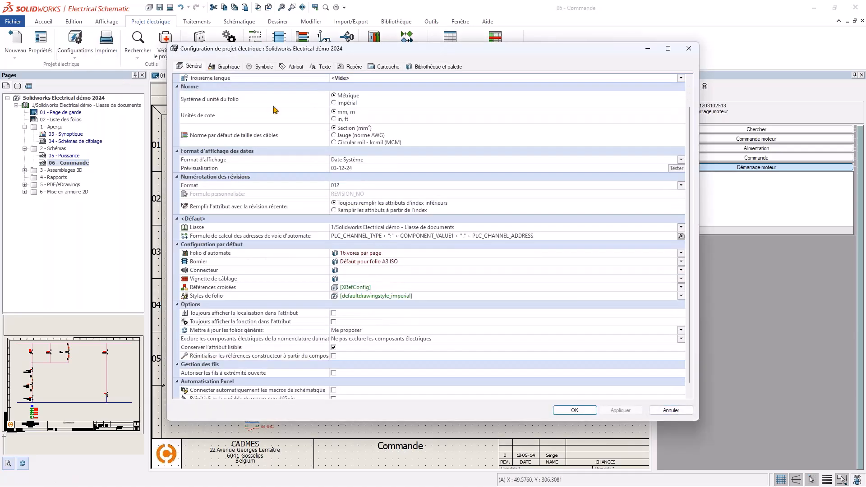
left_click(261, 68)
left_click(351, 67)
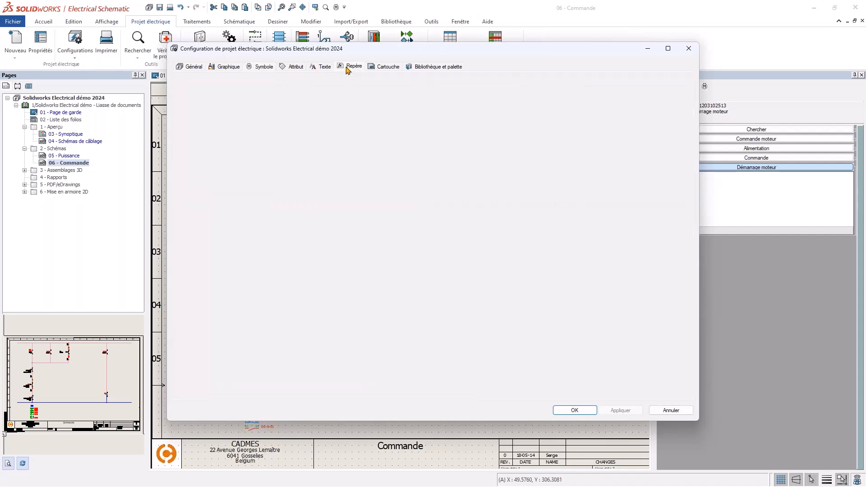
scroll(348, 315, "down", 1)
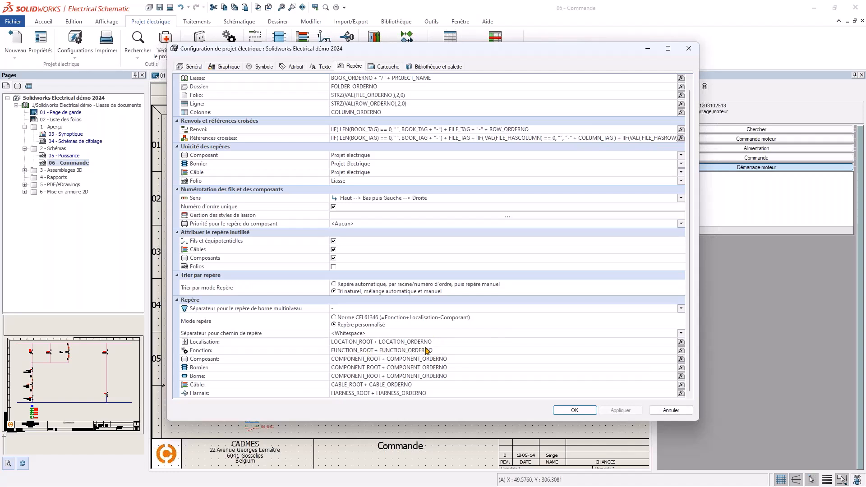
left_click(347, 318)
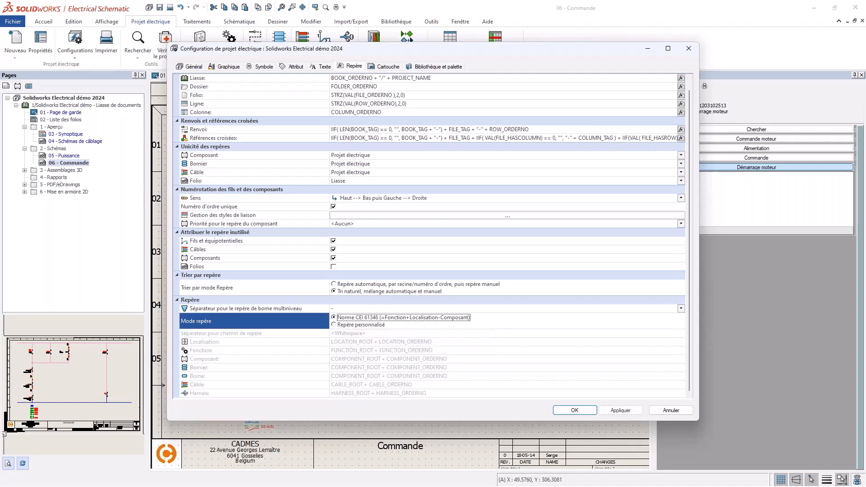
left_click(574, 411)
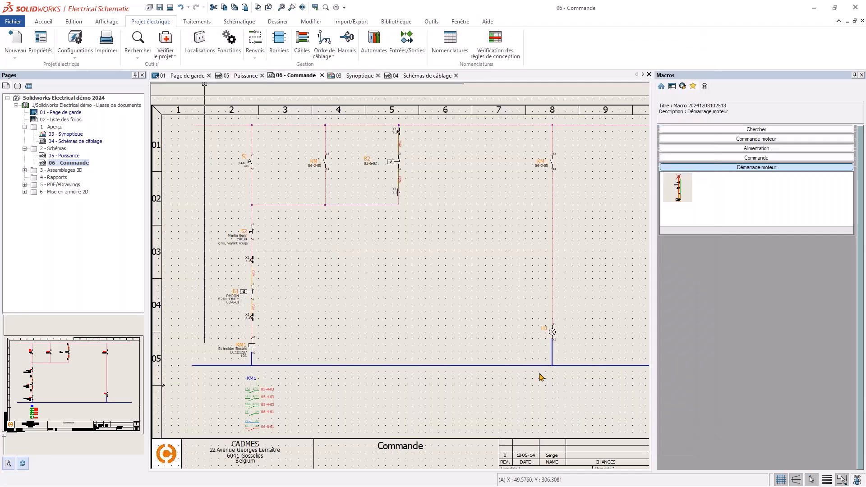
Step: Draw a rectangular location outline around pushbuttons S1 and S2 on folio 06 - Commande
scroll(227, 167, "up", 3)
scroll(227, 167, "up", 2)
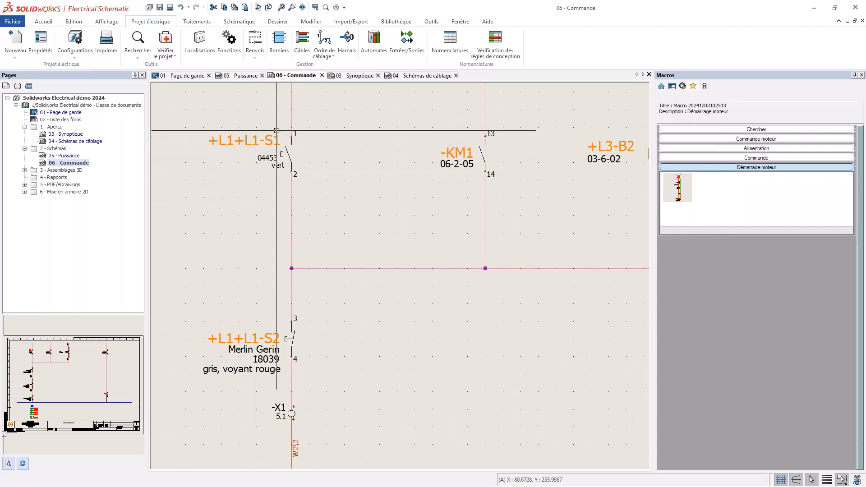
scroll(330, 302, "down", 2)
middle_click_drag(349, 354, 306, 331)
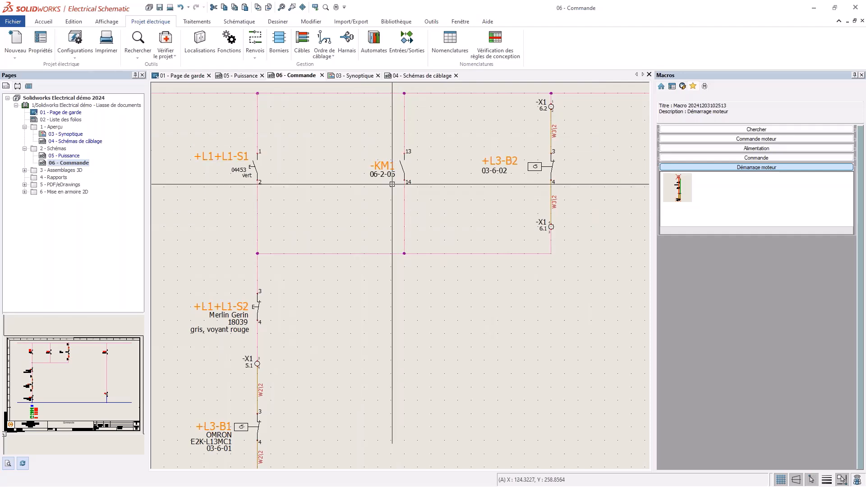
middle_click_drag(381, 299, 416, 296)
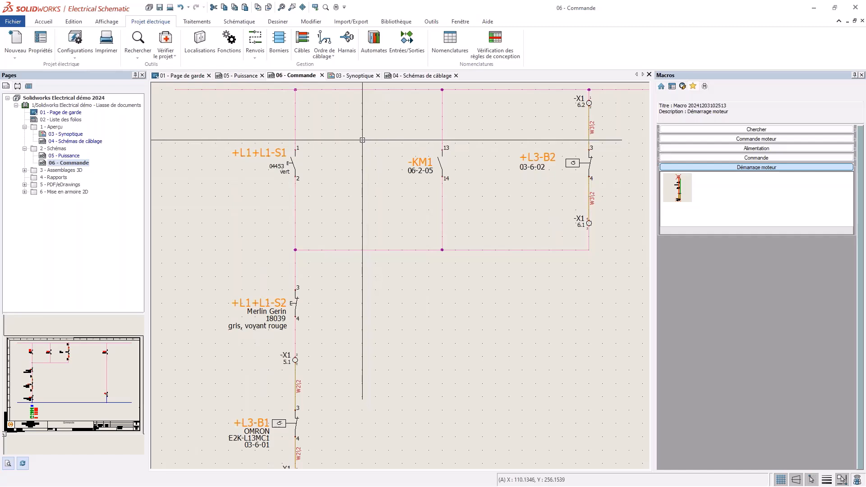
left_click(242, 20)
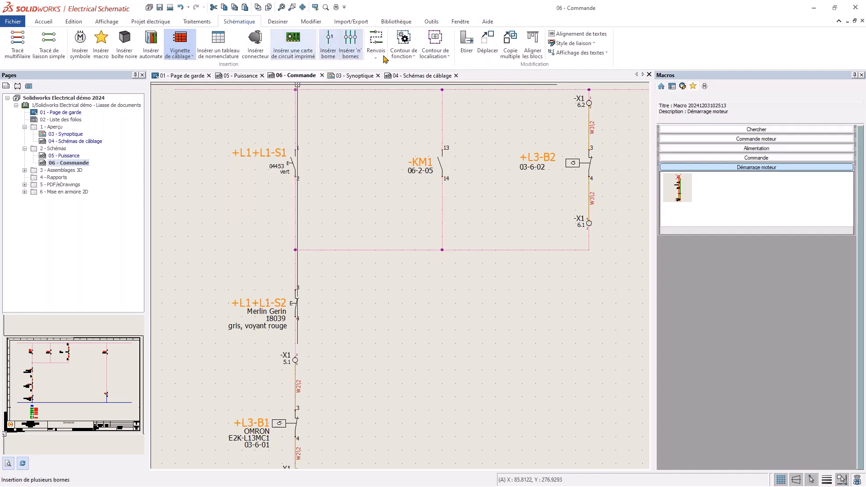
left_click(435, 42)
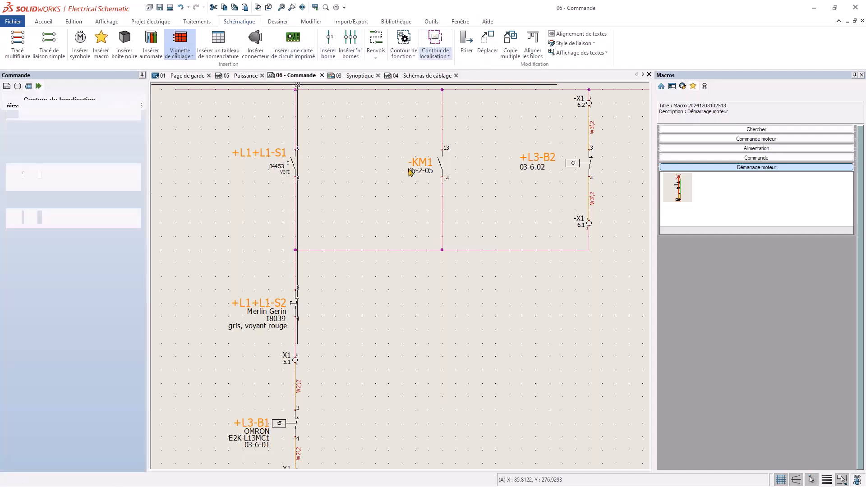
left_click(252, 106)
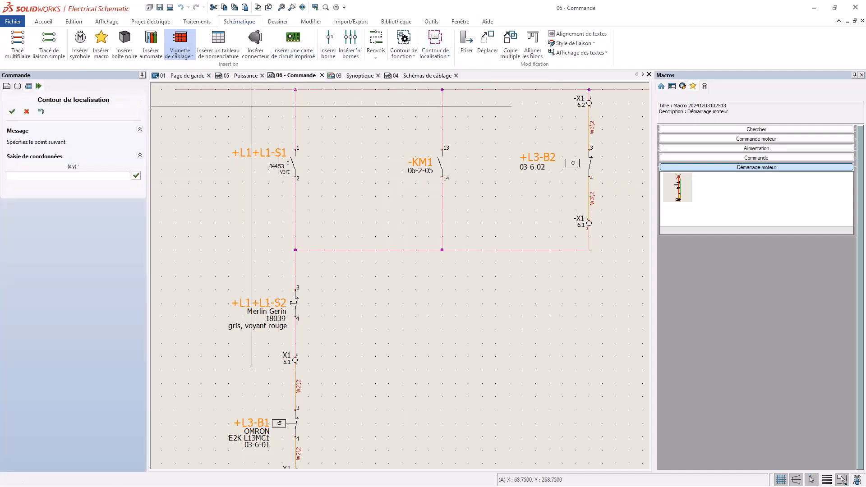
left_click(328, 343)
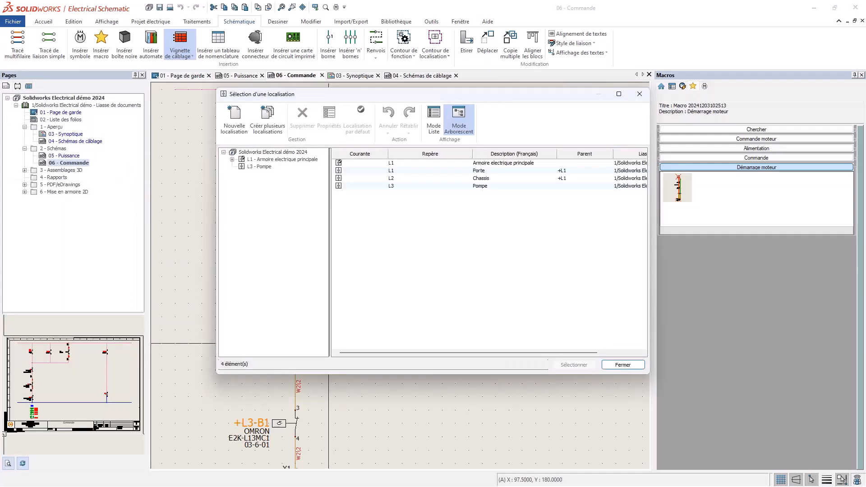
Step: Assign the location L1 - Porte to the outline and change the location of the enclosed components to match
double_click(240, 160)
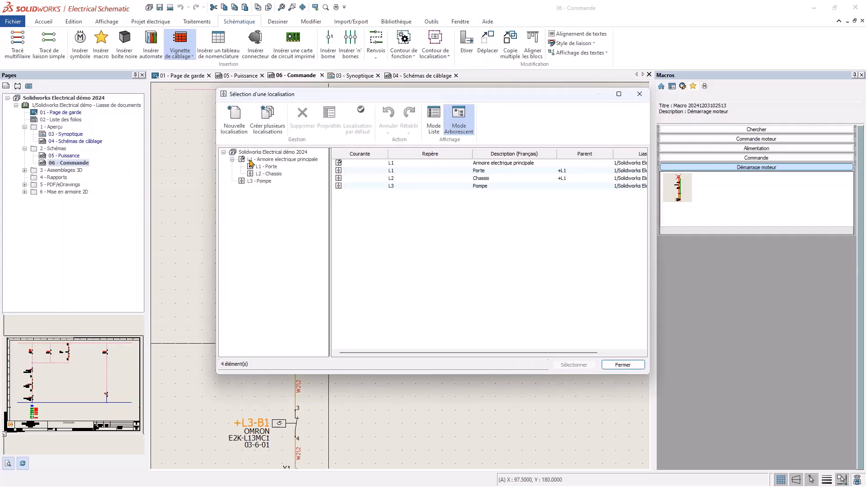
left_click(270, 167)
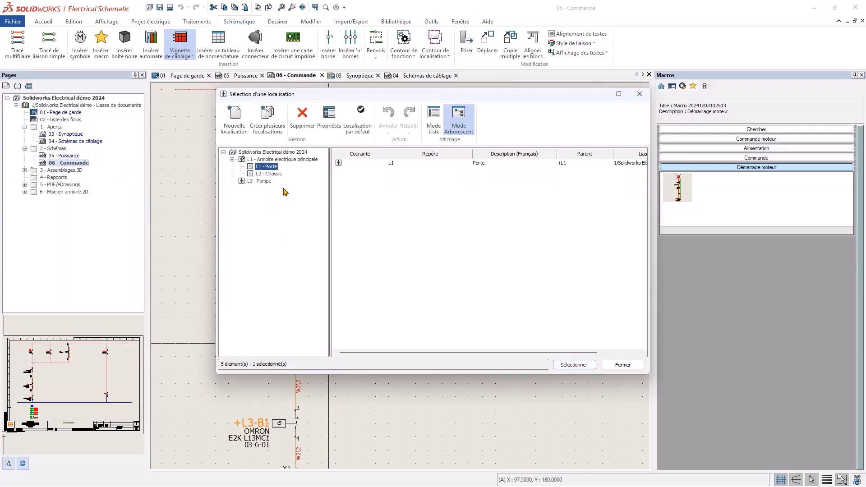
left_click(573, 364)
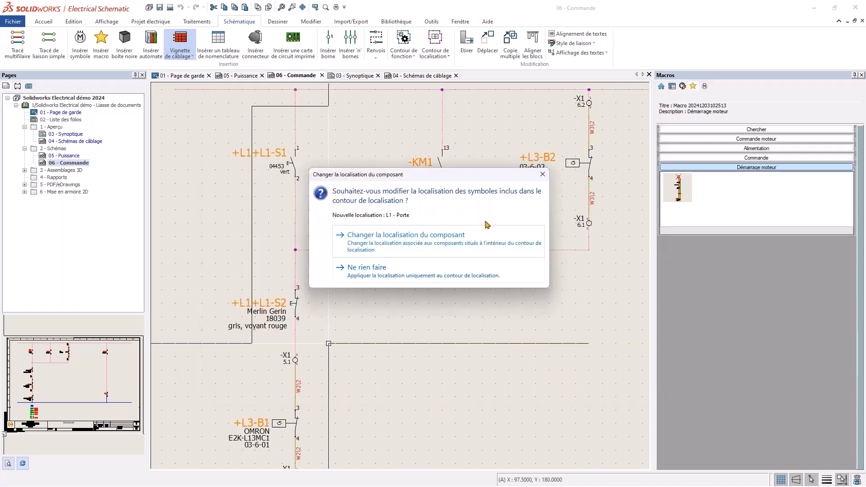
left_click(424, 235)
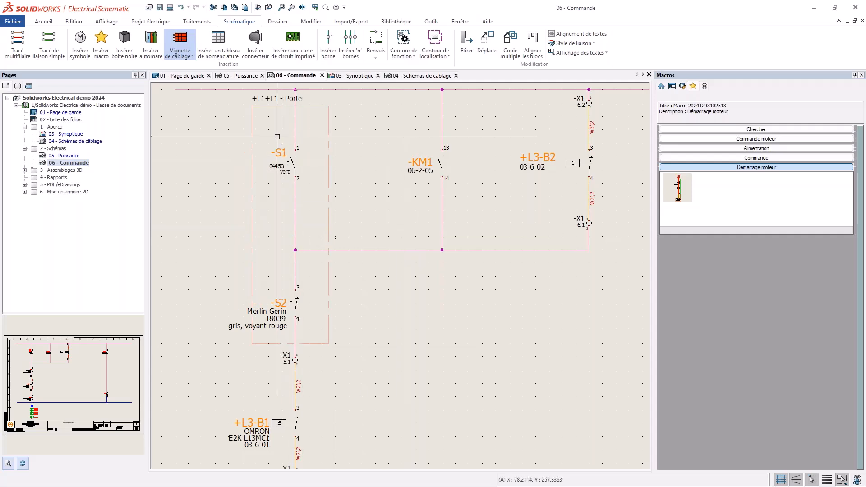
Step: Draw a location outline around component B2 and assign it the location L3 - Pompe
middle_click_drag(257, 182, 259, 203)
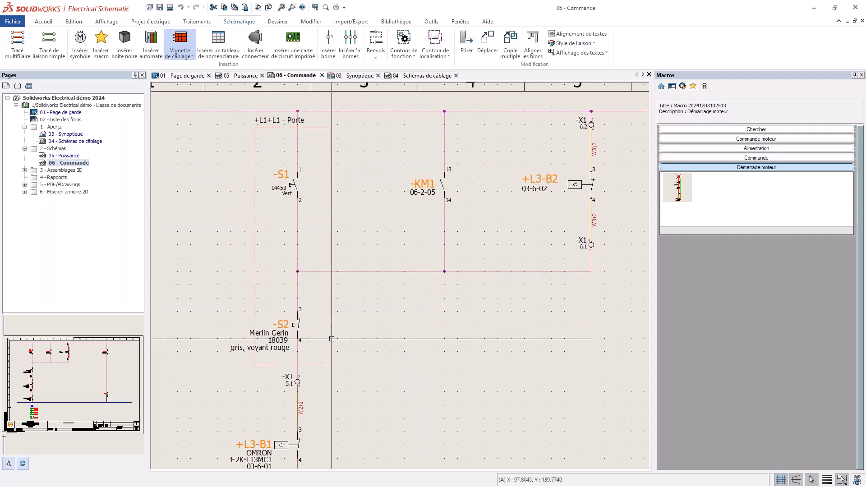
middle_click_drag(397, 343, 338, 327)
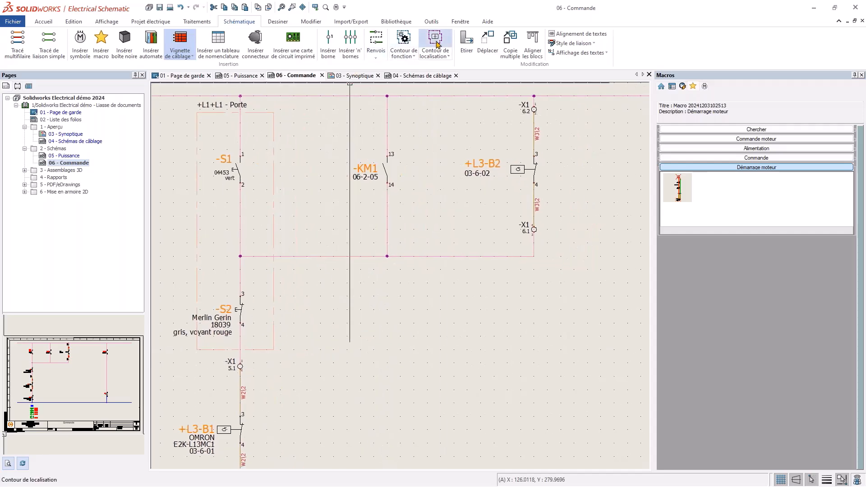
left_click(435, 40)
left_click(480, 132)
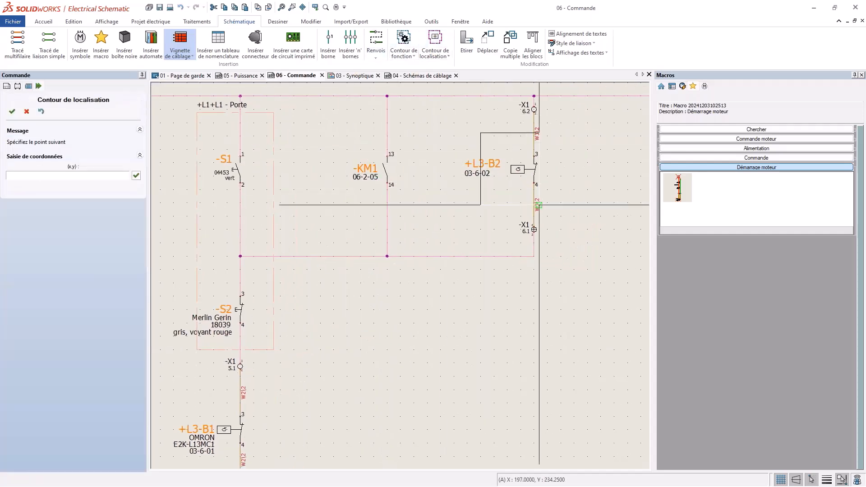
left_click(564, 199)
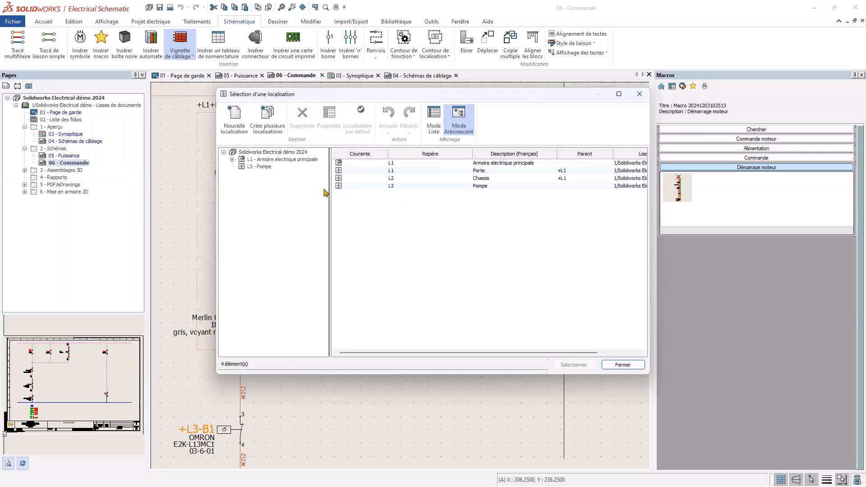
left_click(257, 166)
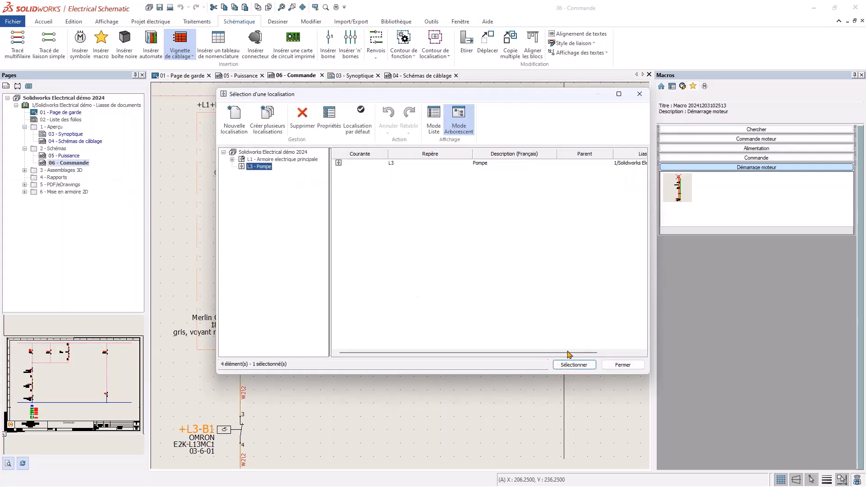
left_click(574, 365)
left_click(429, 252)
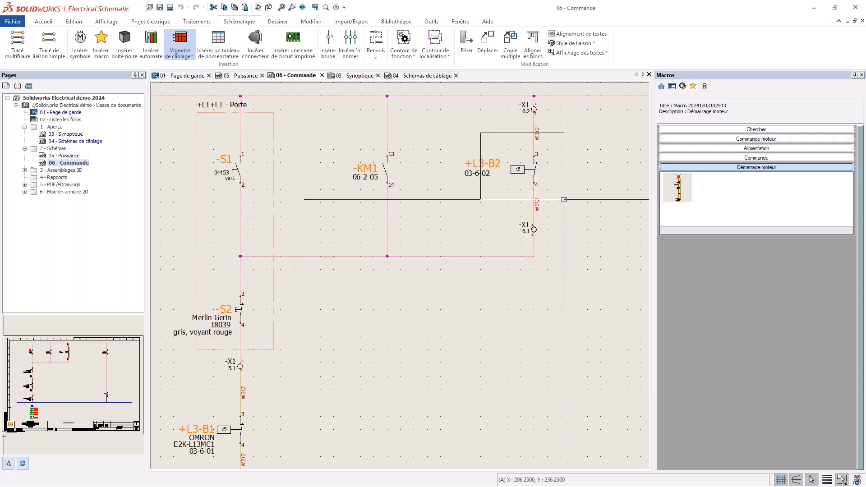
Step: Draw a rectangular function outline around pushbutton S1, inside the L1 - Porte location outline
middle_click_drag(456, 214, 421, 102)
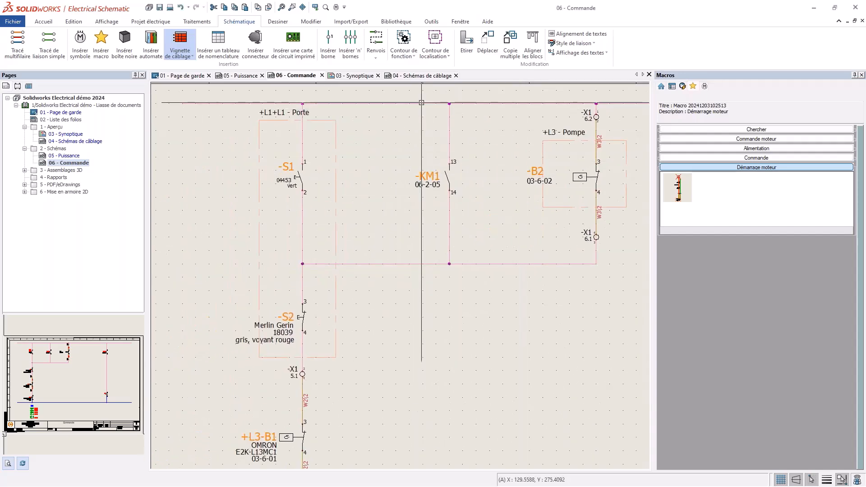
left_click(408, 43)
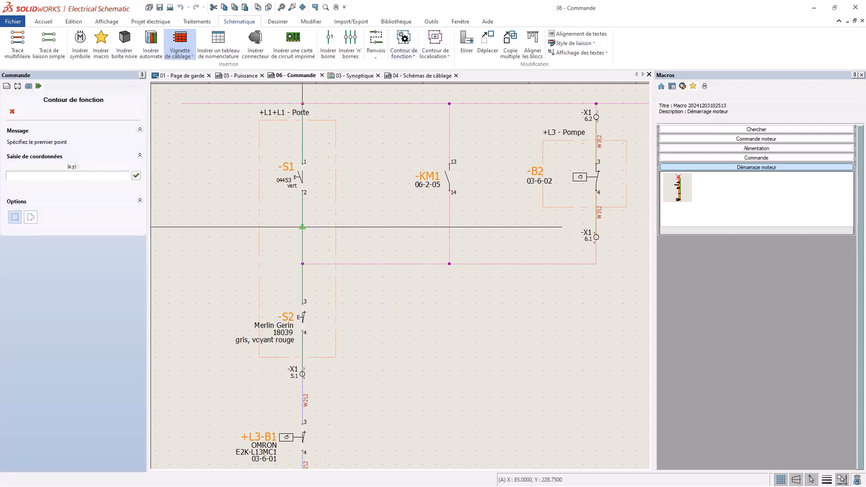
left_click(276, 134)
left_click(319, 211)
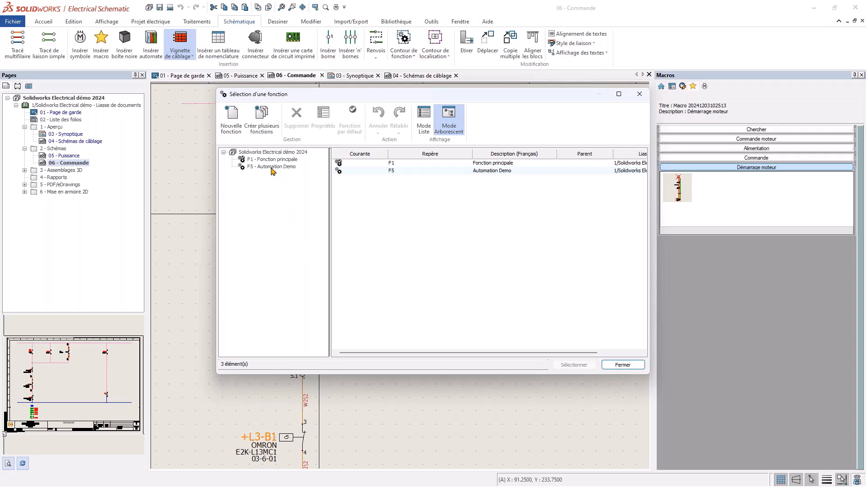
Step: Create the function F2 with the French description Démarrage, assign it to the outline and apply it to the enclosed component
left_click(231, 118)
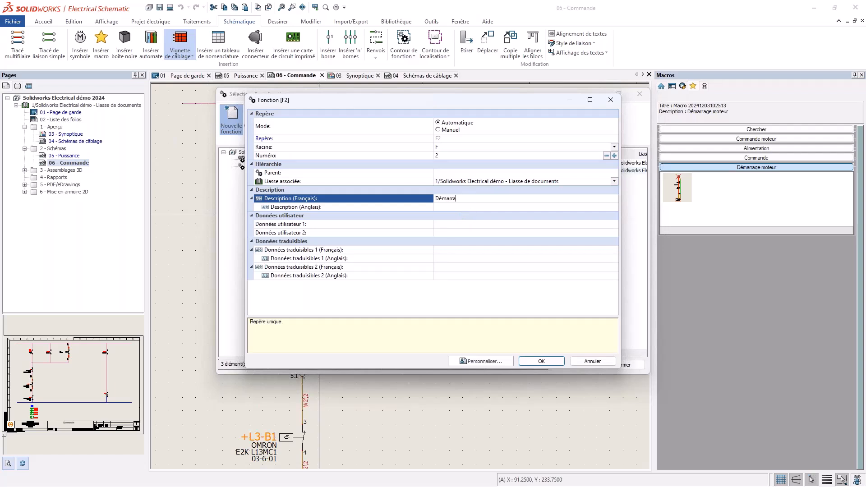
left_click(541, 361)
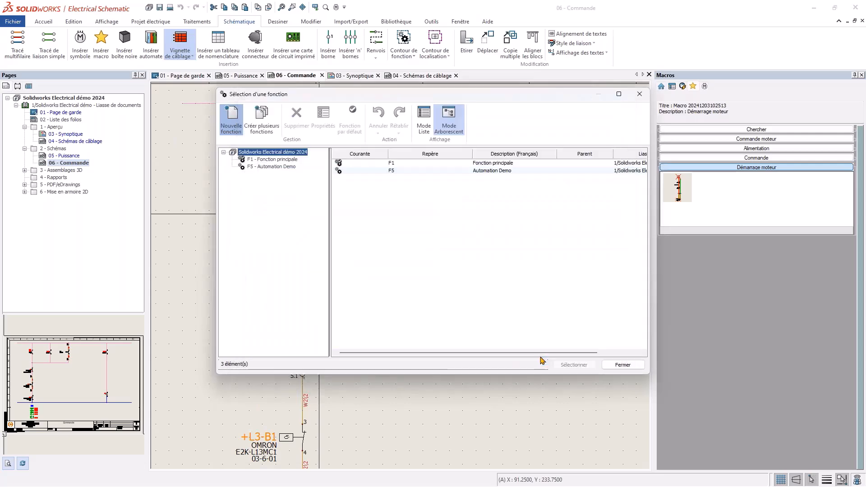
left_click(271, 167)
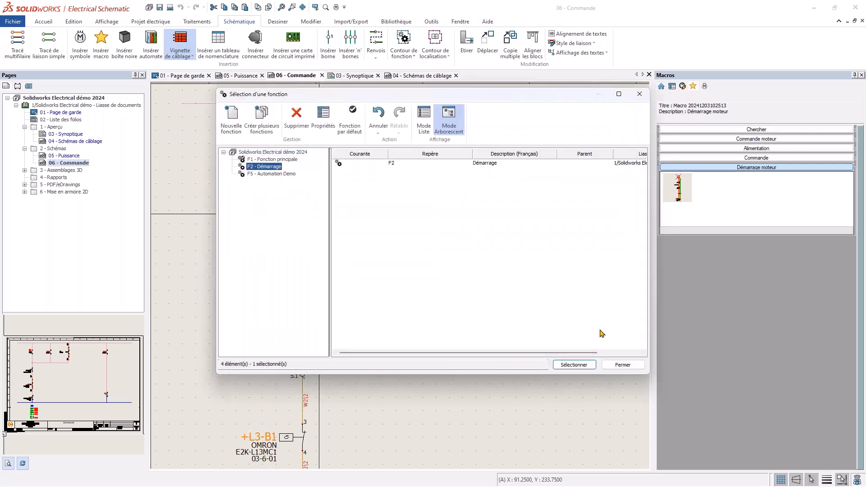
left_click(578, 365)
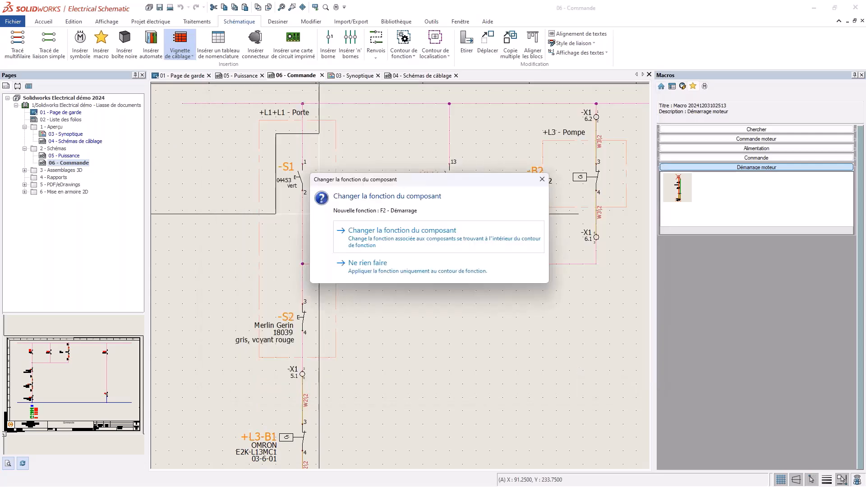
left_click(401, 231)
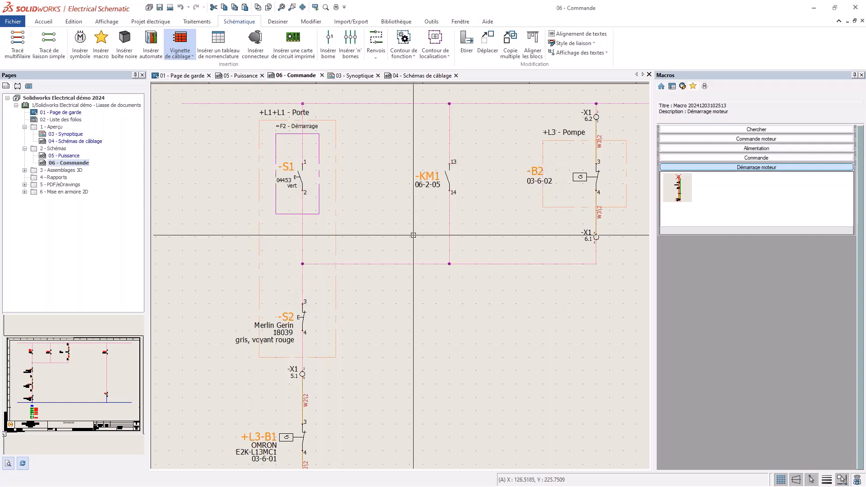
Step: Check the location and function in the properties of component S1, leaving them unedited
double_click(297, 178)
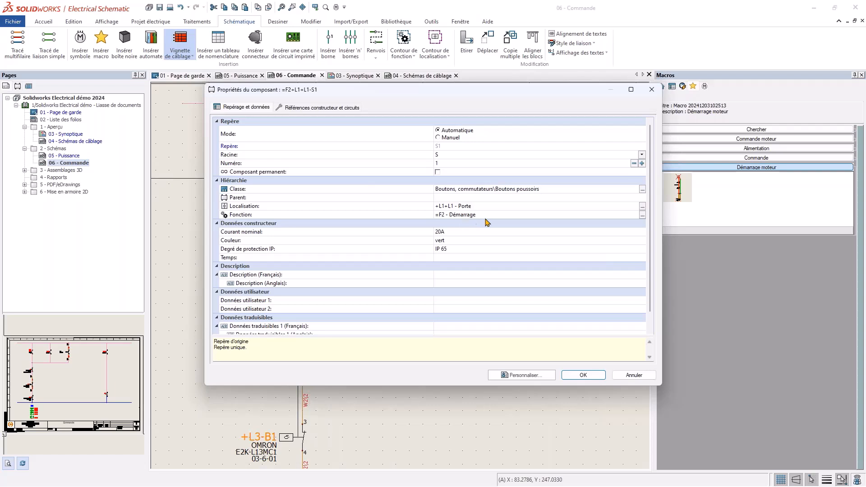
left_click(658, 90)
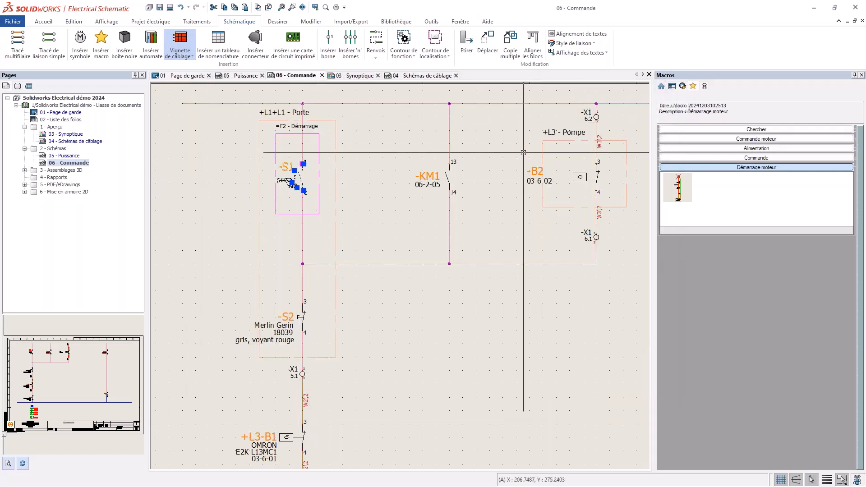
scroll(371, 295, "down", 1)
scroll(371, 294, "down", 1)
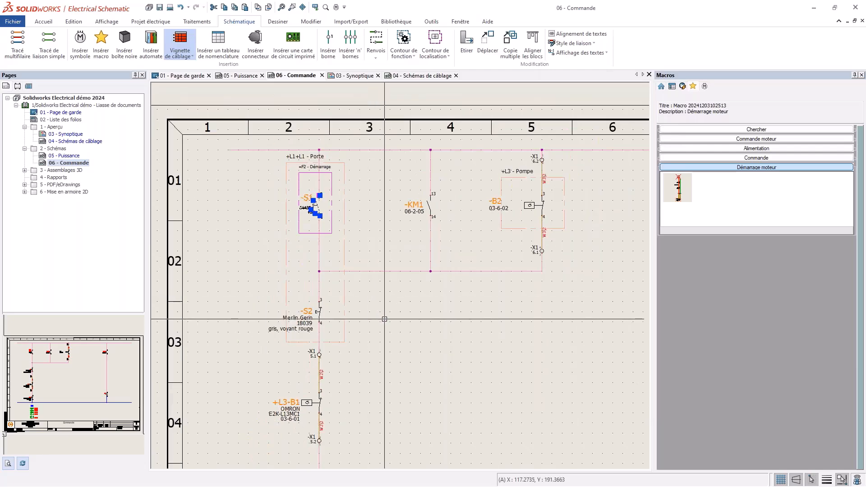
scroll(384, 319, "down", 4)
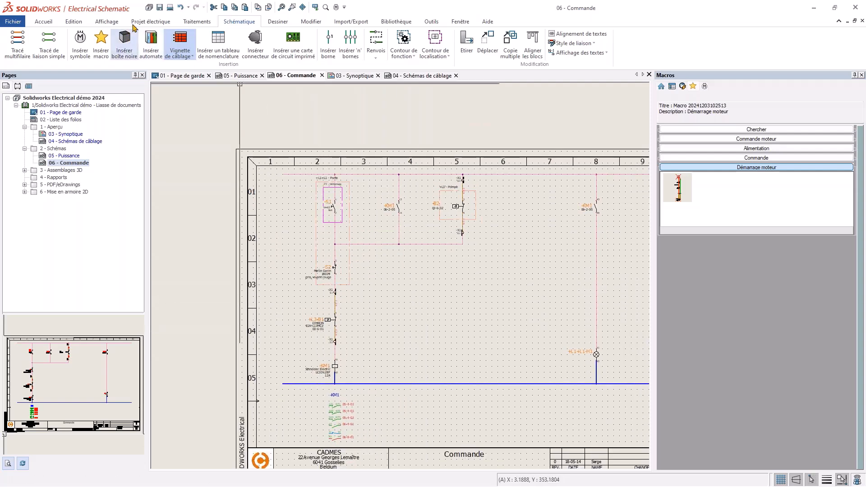
Step: Search the project's components, filtering by the function F2 - Démarrage
left_click(135, 24)
left_click(138, 56)
left_click(167, 76)
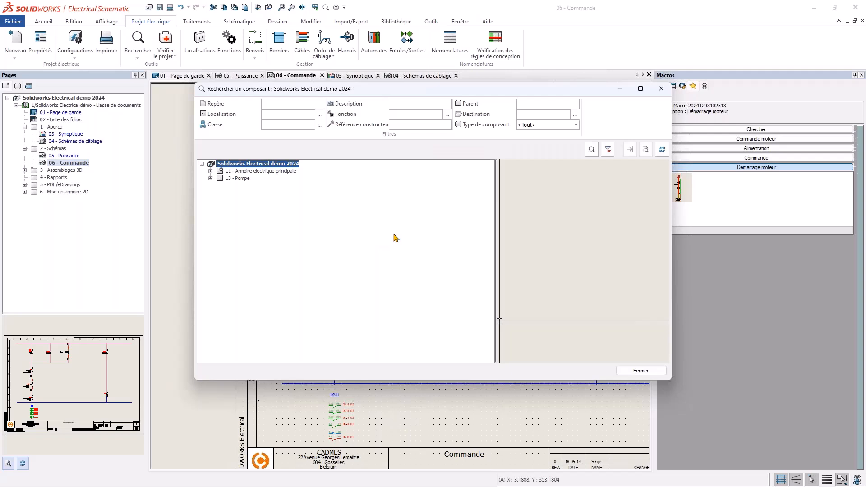
left_click(447, 116)
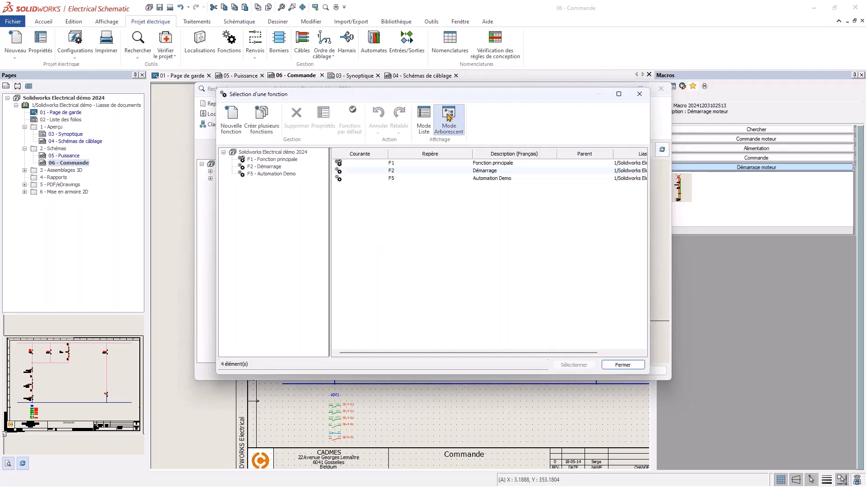
left_click(271, 166)
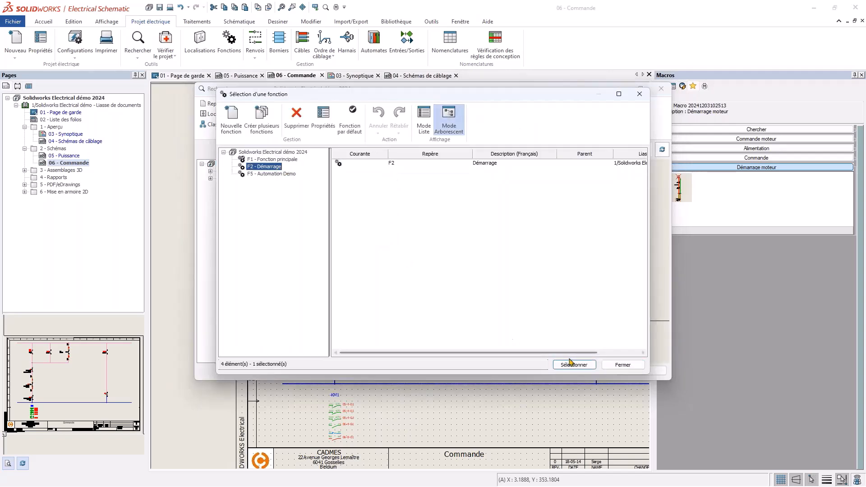
left_click(574, 365)
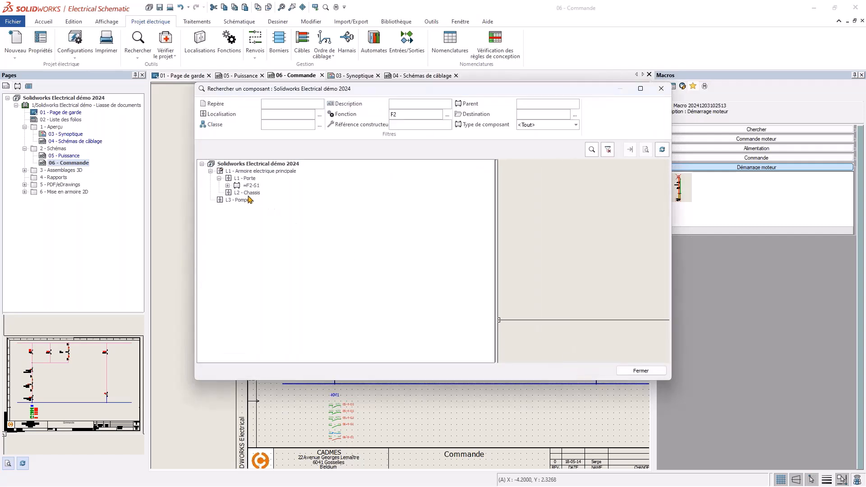
Step: Go from component S1's Bouton NO entry in the search results to its symbol on the folio, and close the search
left_click(256, 186)
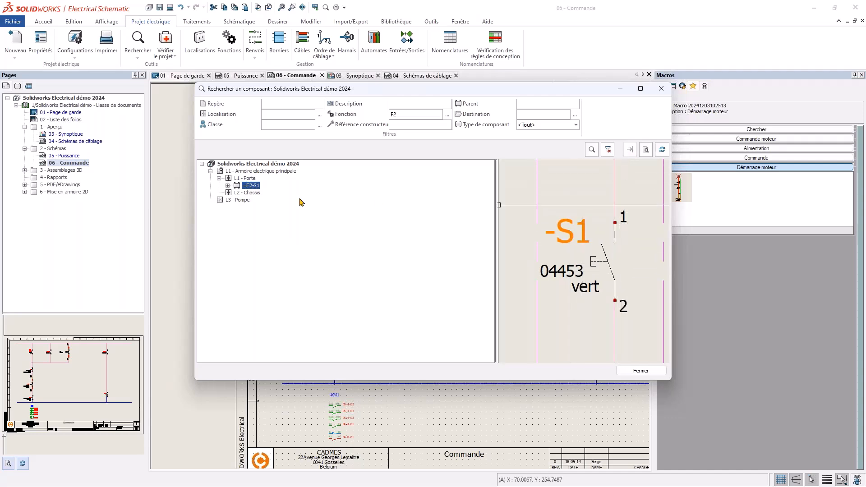
left_click(228, 185)
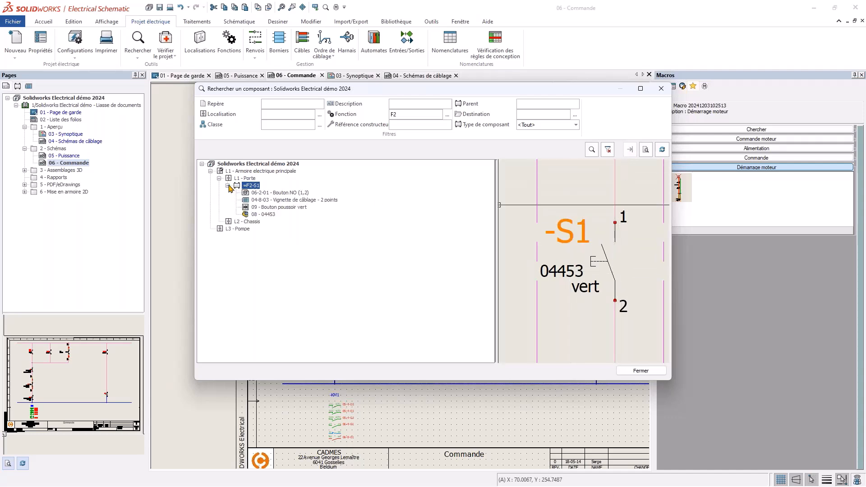
left_click(276, 194)
left_click(630, 150)
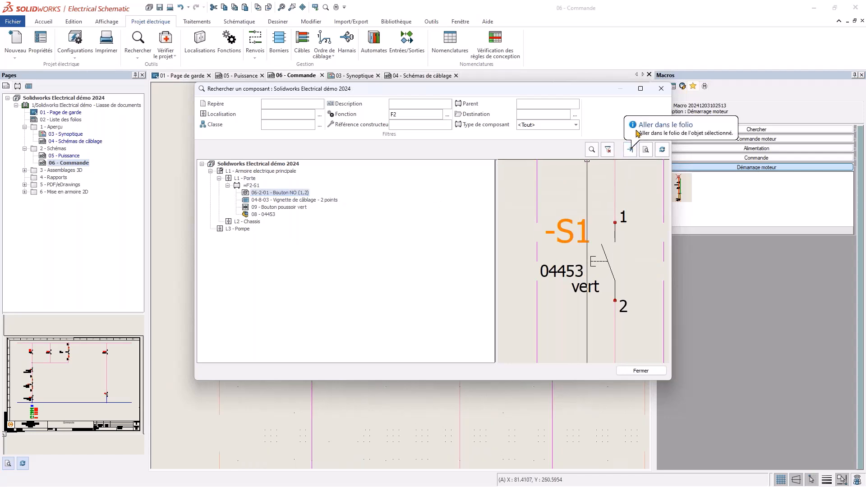
left_click(662, 88)
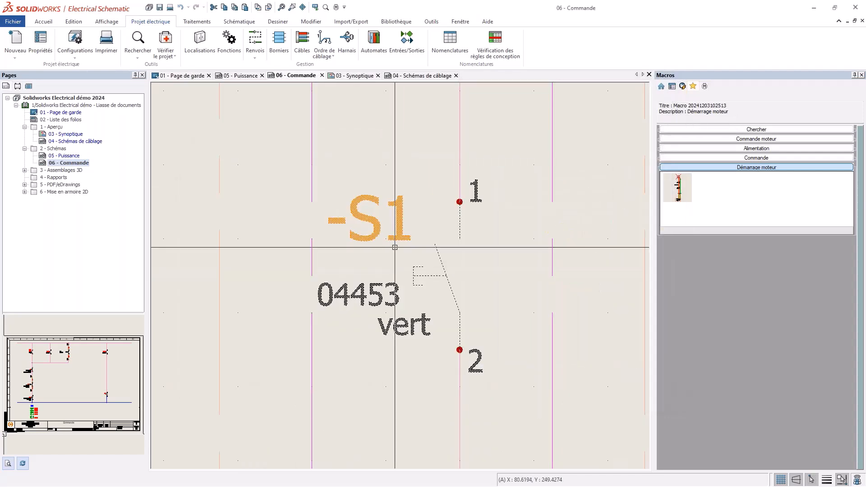
scroll(395, 248, "down", 5)
middle_click_drag(274, 359, 301, 356)
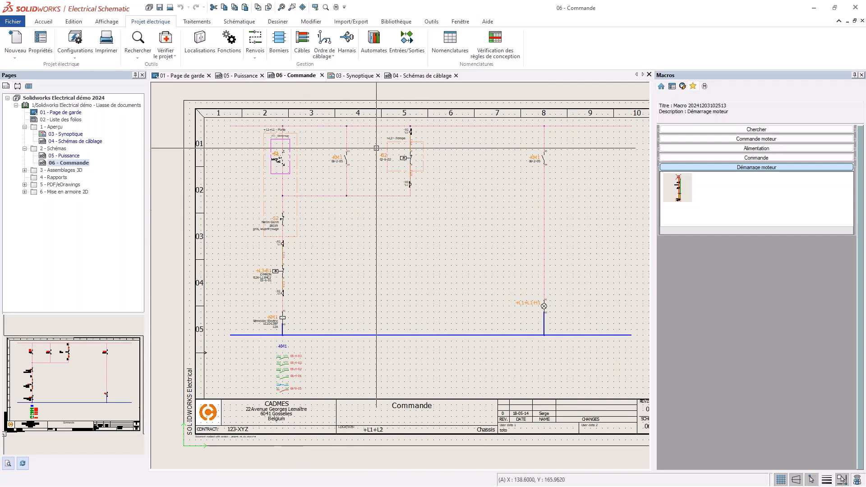
Step: Examine the equipotential properties of the blue and green wires leaving breaker F4 on folio 05 - Puissance
left_click(241, 75)
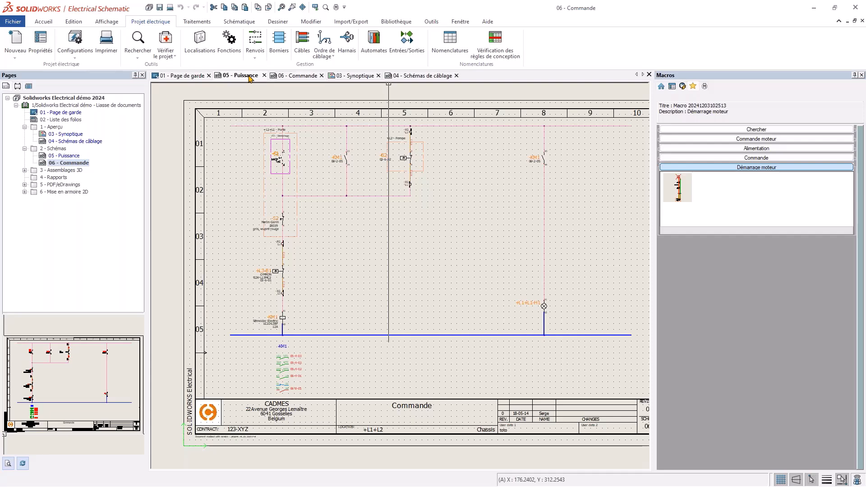
middle_click_drag(428, 218, 214, 230)
scroll(454, 361, "up", 3)
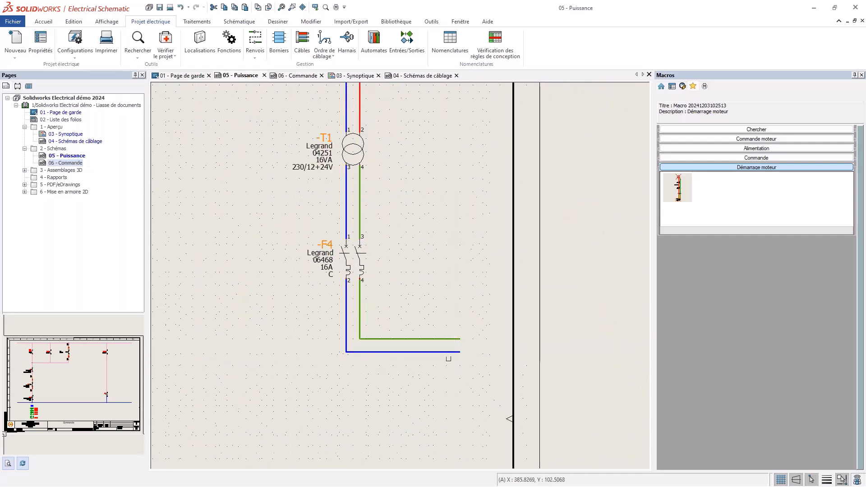
left_click(445, 351)
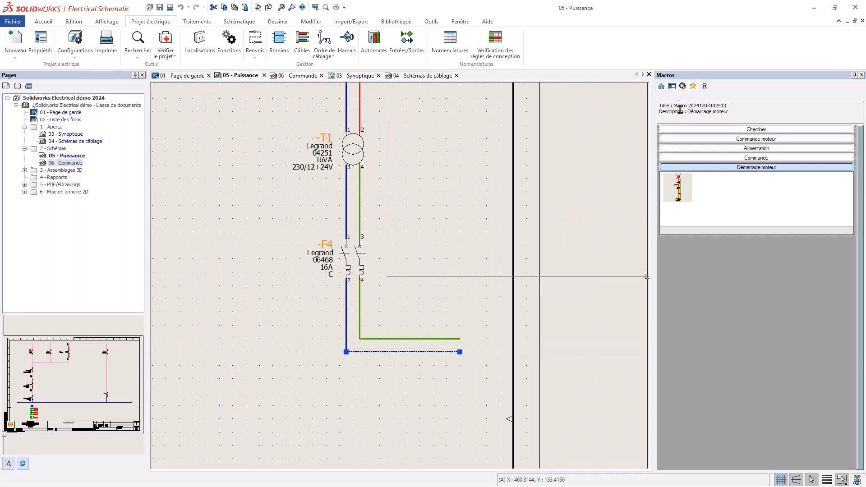
left_click(672, 87)
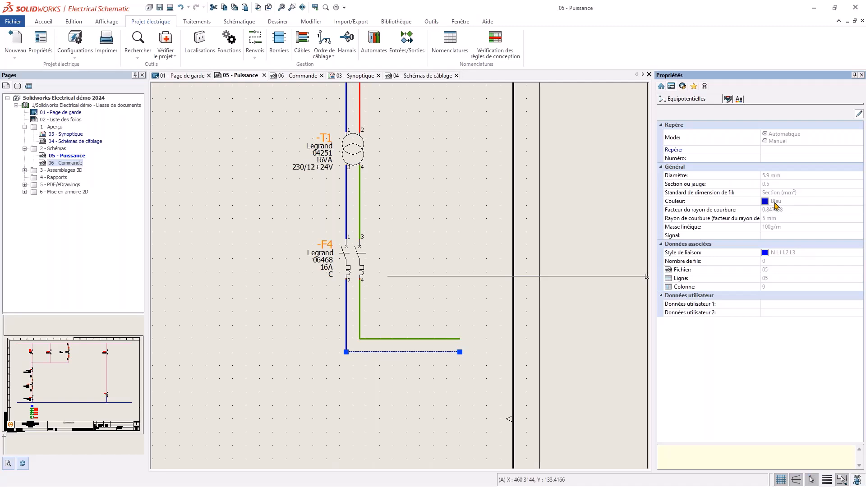
left_click(447, 339)
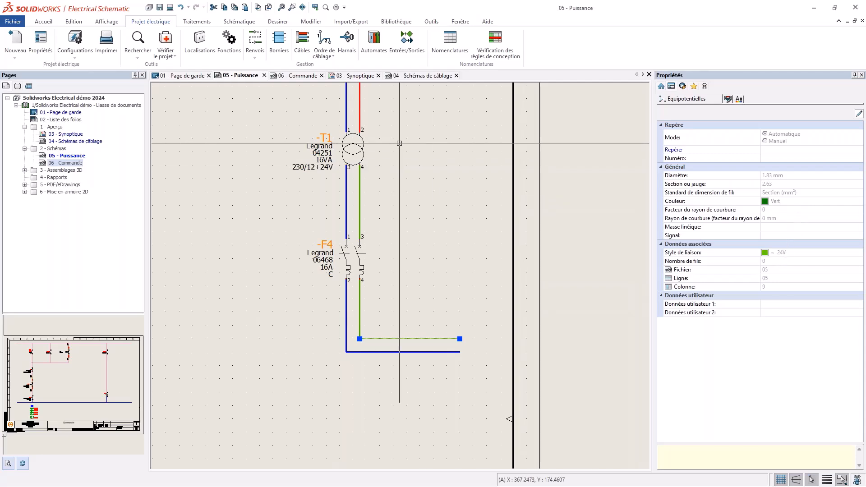
Step: Examine the equipotential properties of the upper and lower supply wires on folio 06 - Commande
left_click(290, 79)
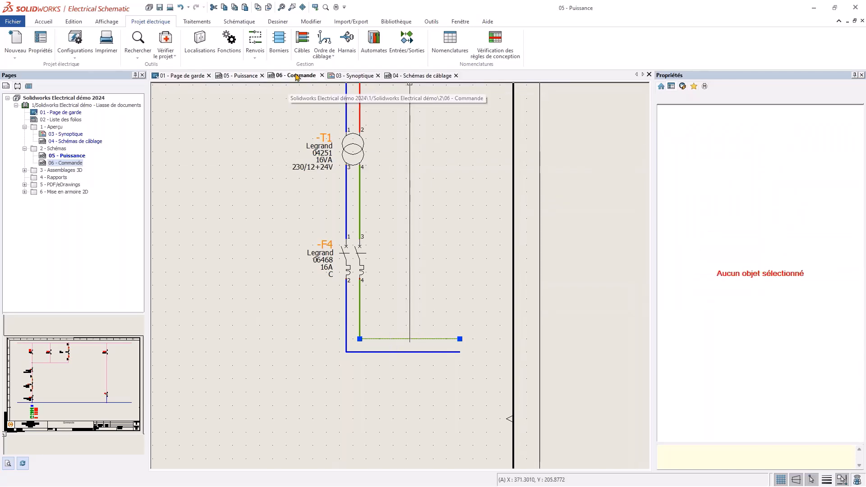
left_click(255, 125)
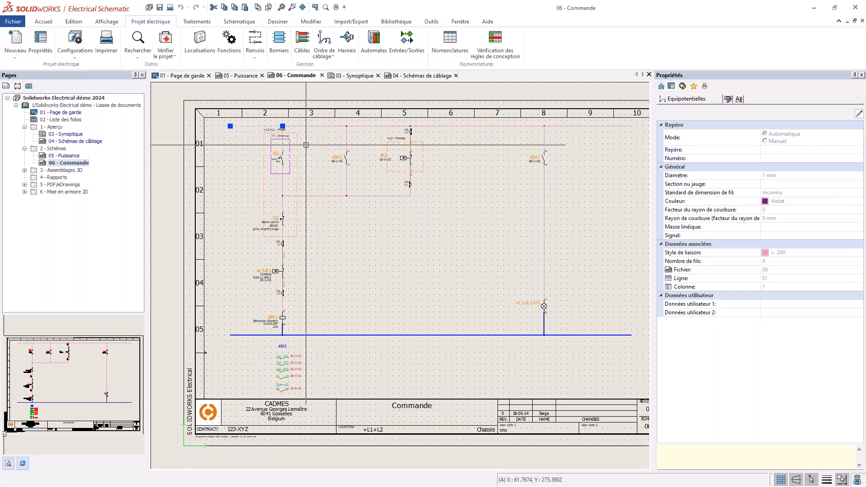
left_click(428, 336)
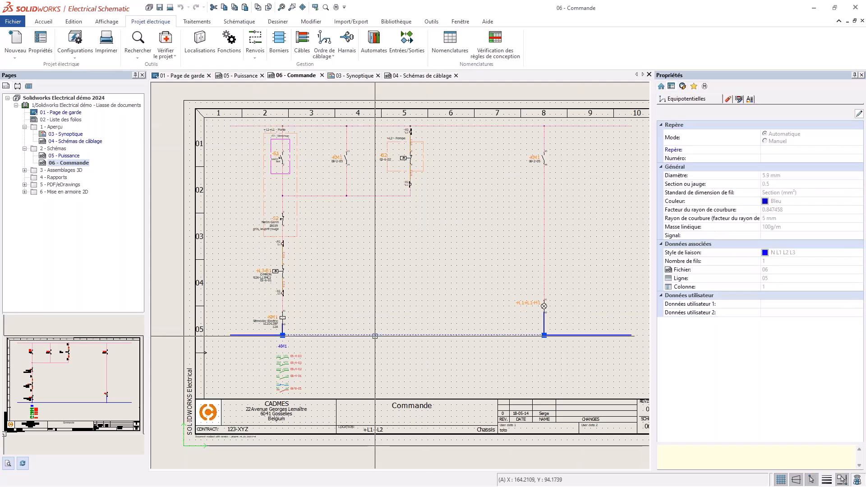
Step: Insert a single cross-reference from F4's blue wire end on folio 05 to the start of the blue wire on folio 06
left_click(255, 40)
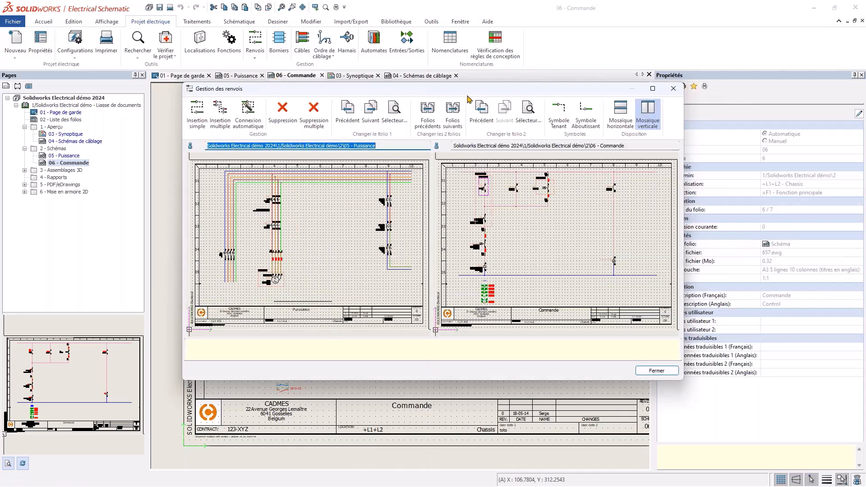
left_click(653, 89)
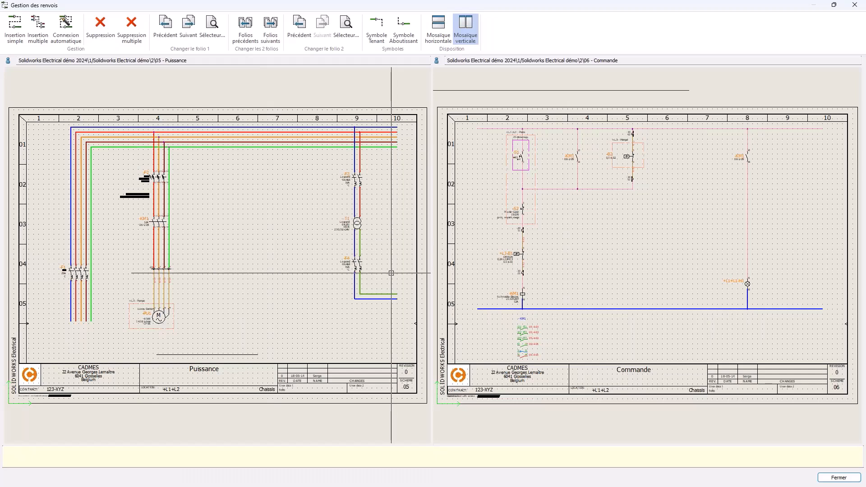
left_click(15, 31)
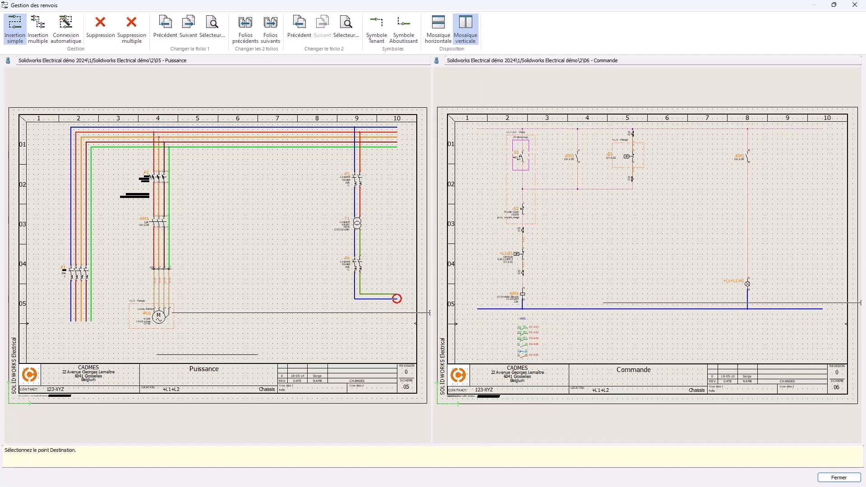
left_click(479, 311)
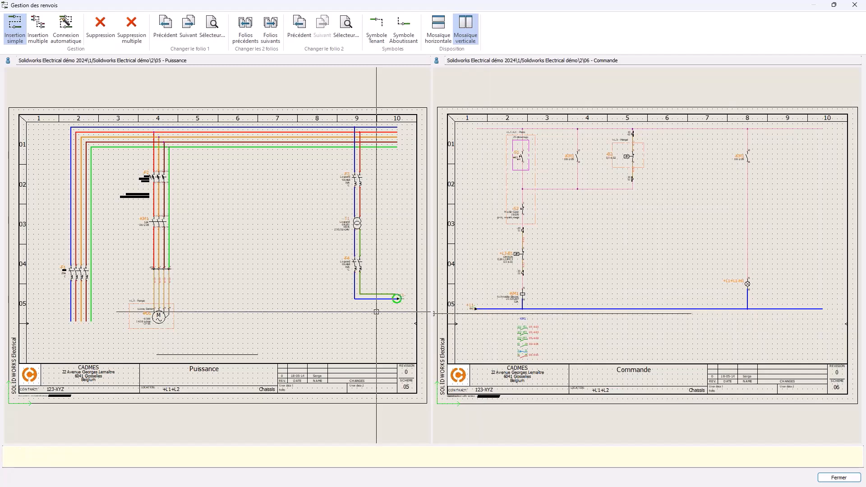
scroll(393, 298, "up", 2)
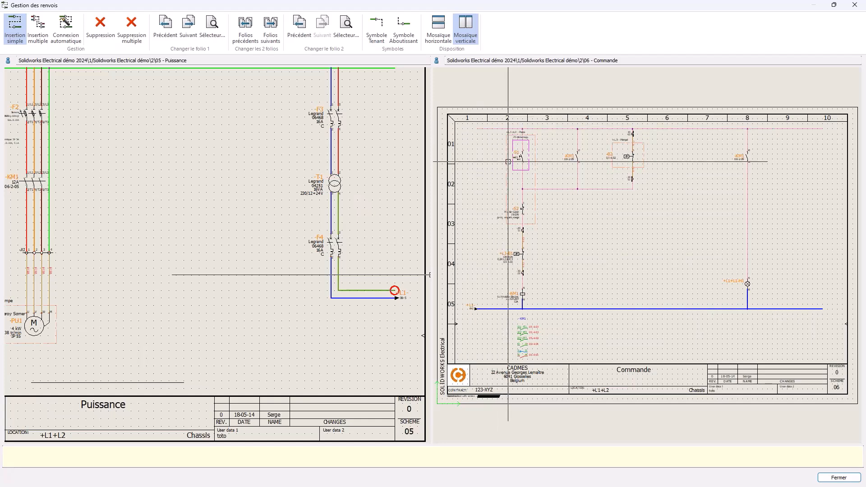
left_click(855, 5)
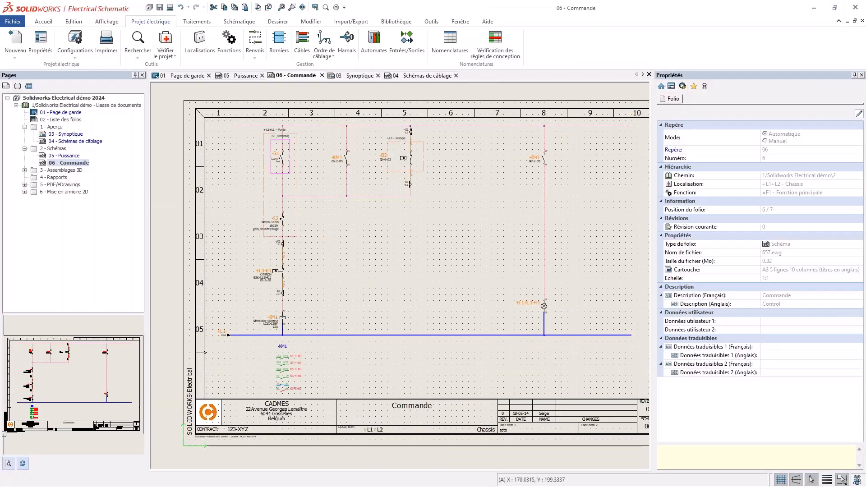
Step: Replace the upper supply wire's style on folio 06 with ~ 24V Commande (24V alternatif), propagating it through the circuits
right_click(260, 126)
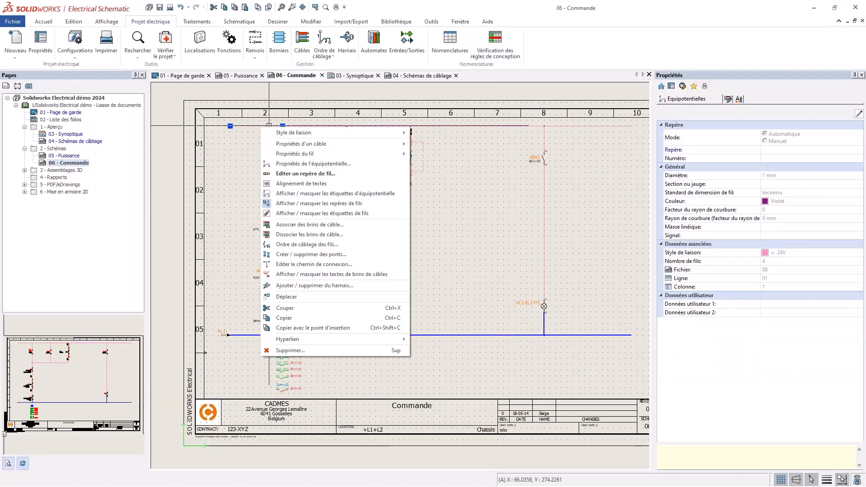
mouse_move(342, 134)
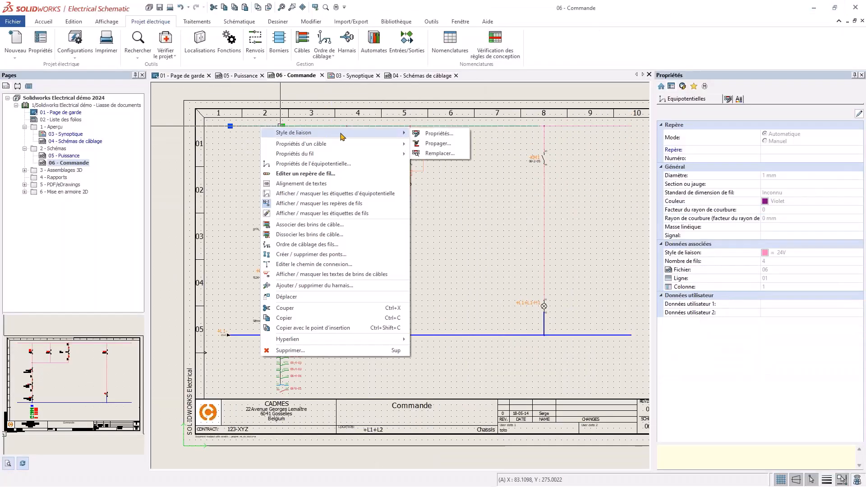
left_click(450, 155)
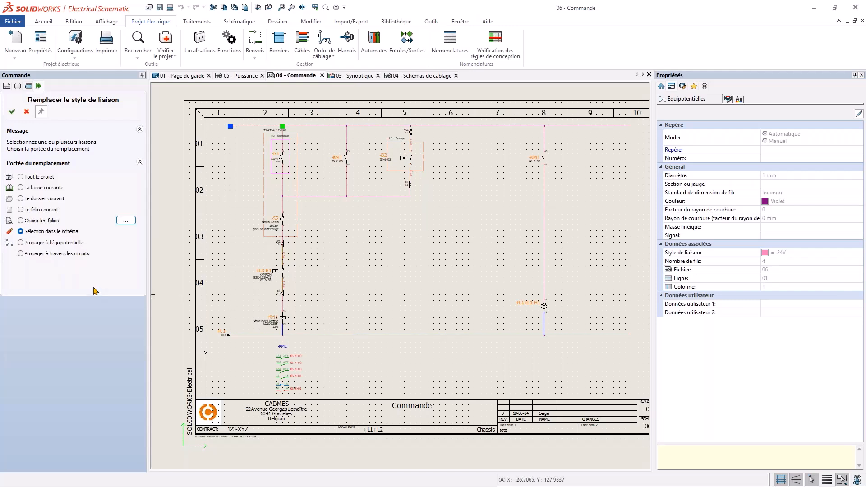
left_click(79, 257)
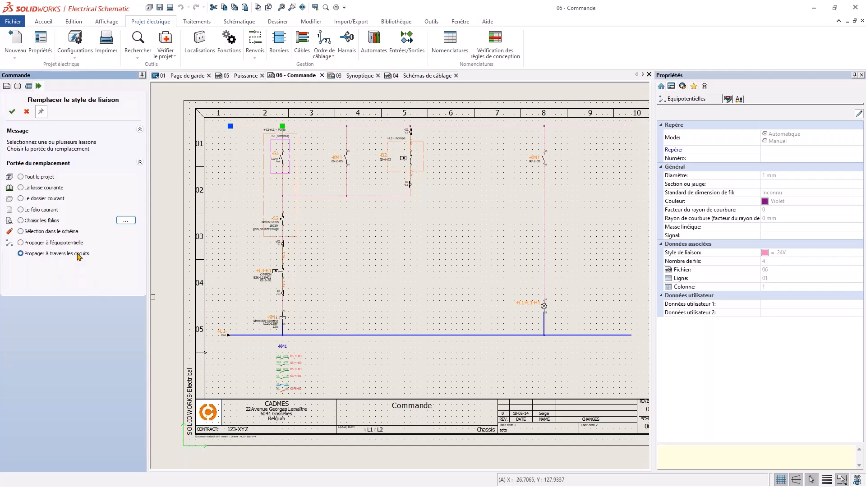
left_click(544, 306)
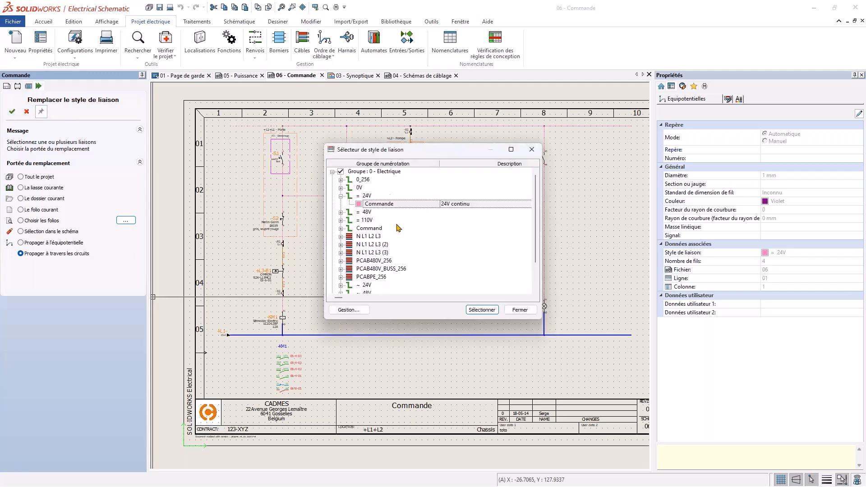
scroll(397, 231, "down", 2)
left_click(342, 253)
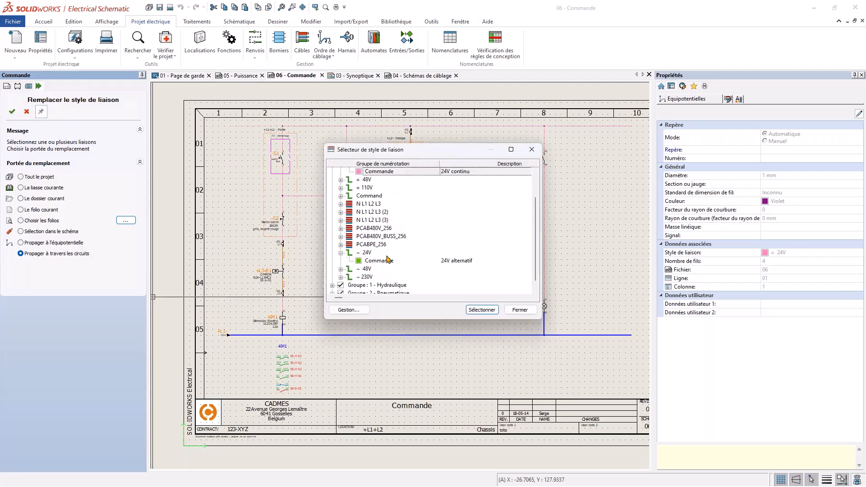
left_click(383, 261)
left_click(482, 310)
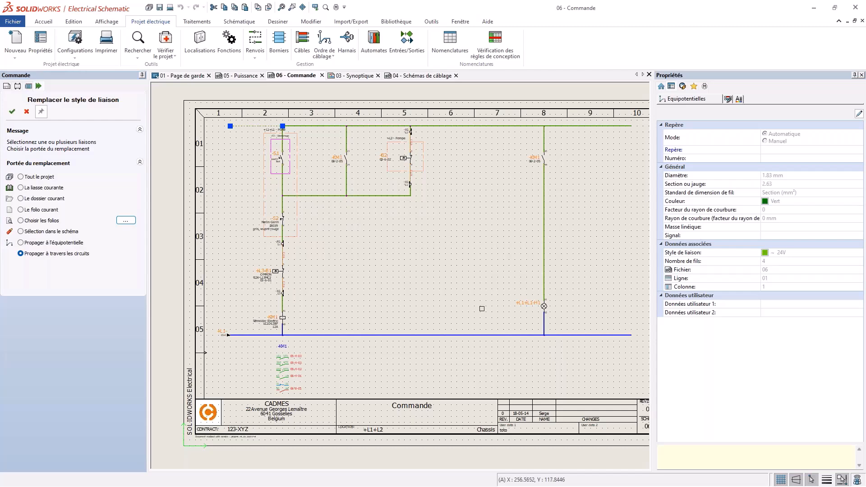
left_click(26, 112)
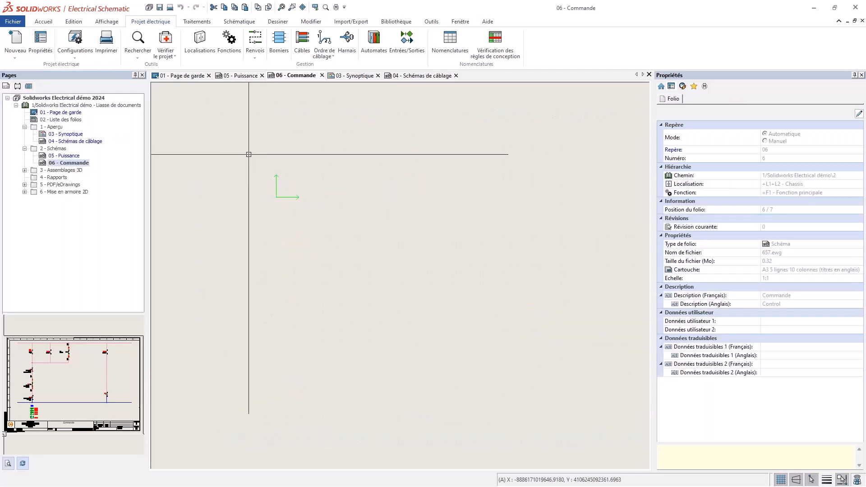
Step: Insert a single cross-reference from F4's green wire end on folio 05 to the start of the upper green wire on folio 06
left_click(256, 52)
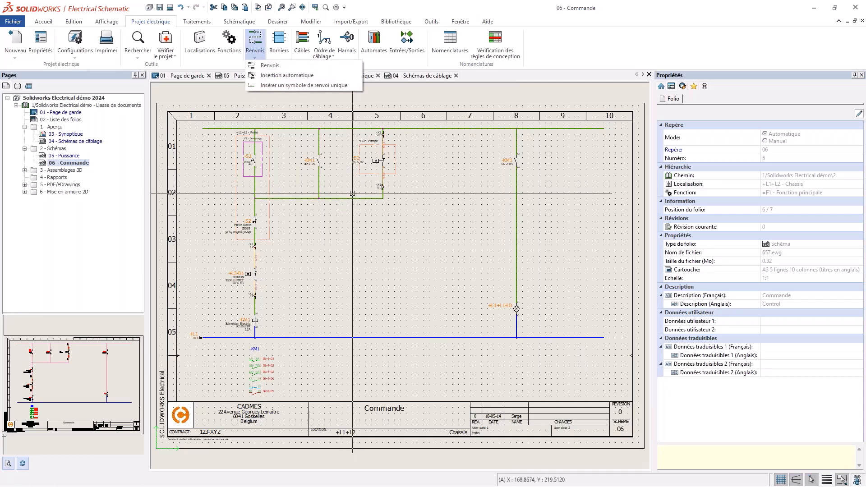
left_click(280, 65)
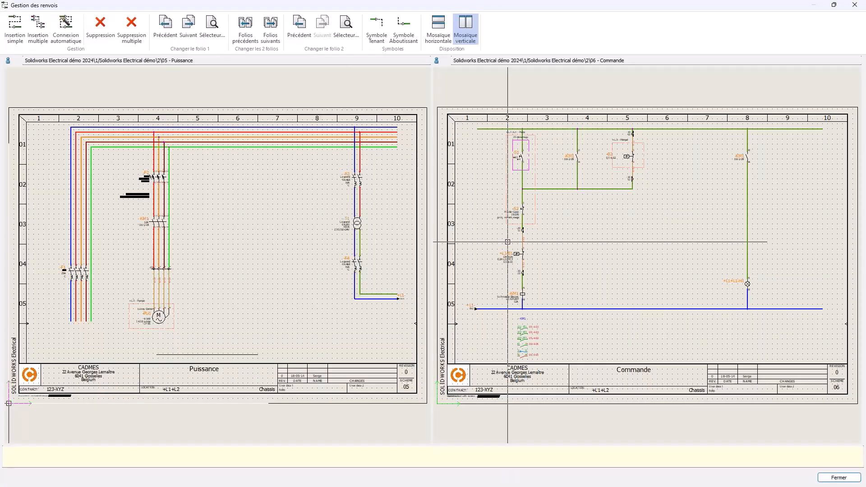
left_click(15, 27)
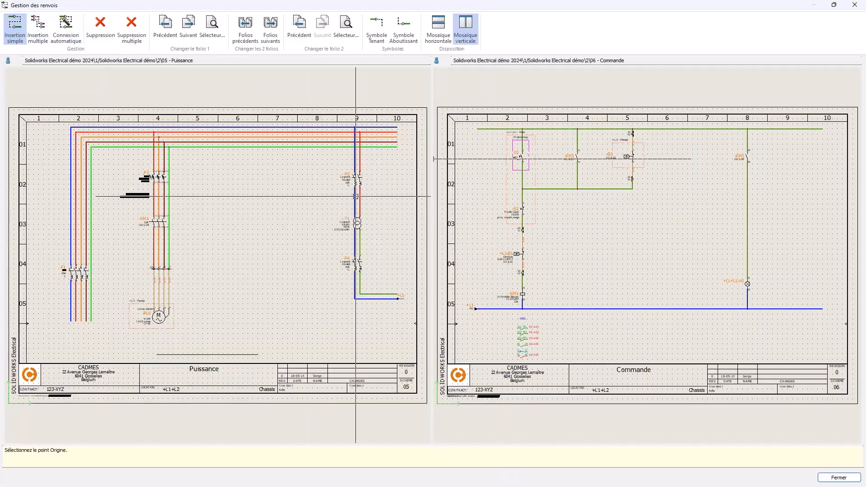
left_click(397, 294)
left_click(477, 129)
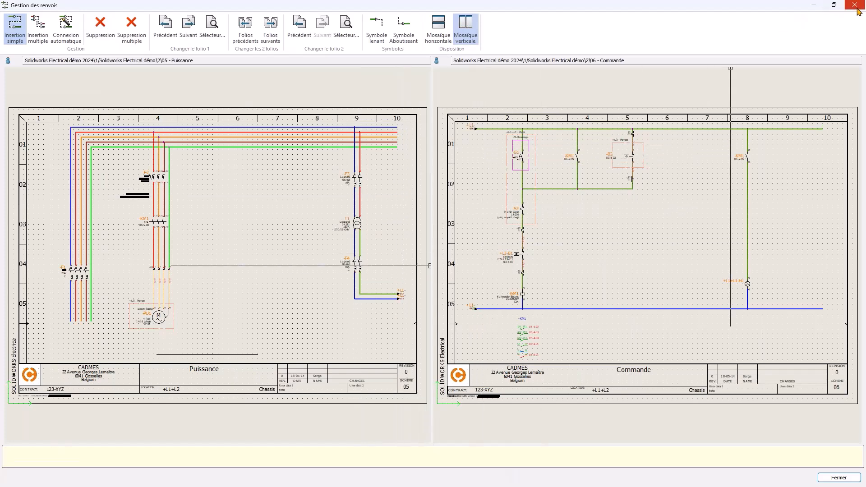
Step: Close the cross-reference manager and examine the contact cross-references listed below coil KM1 on folio 06 - Commande
left_click(840, 478)
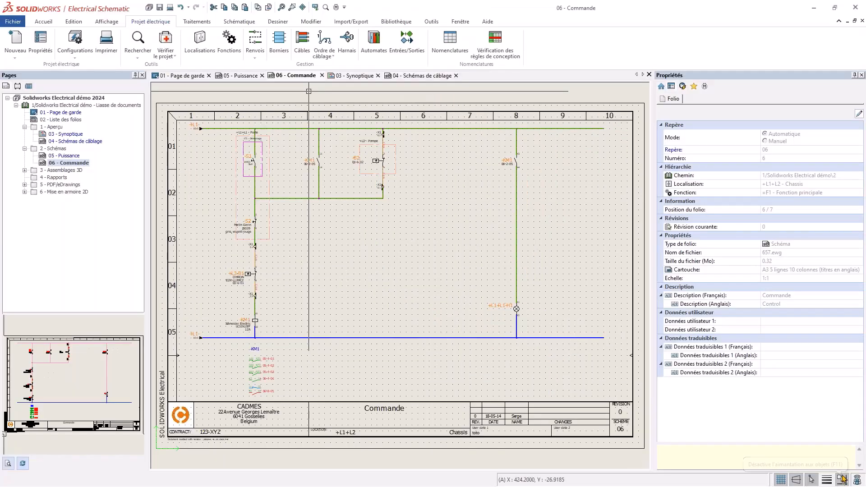
middle_click_drag(296, 381, 314, 339)
scroll(310, 343, "up", 3)
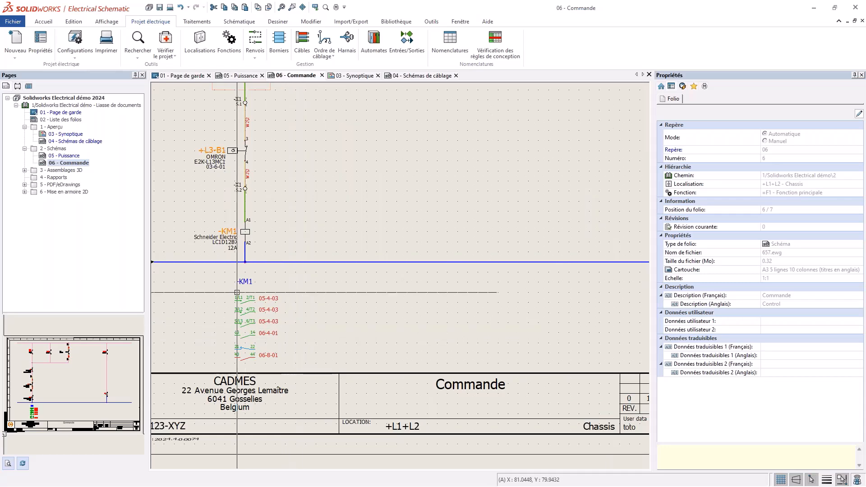
scroll(237, 292, "up", 2)
middle_click_drag(208, 316, 238, 286)
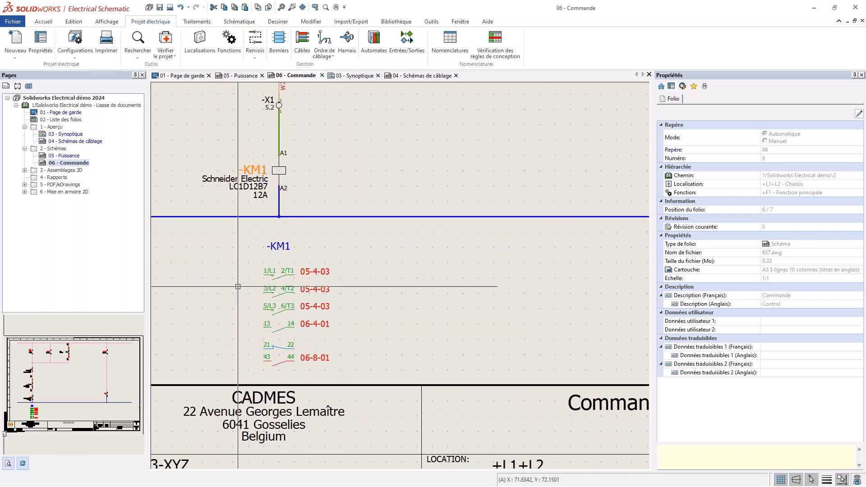
scroll(238, 286, "up", 1)
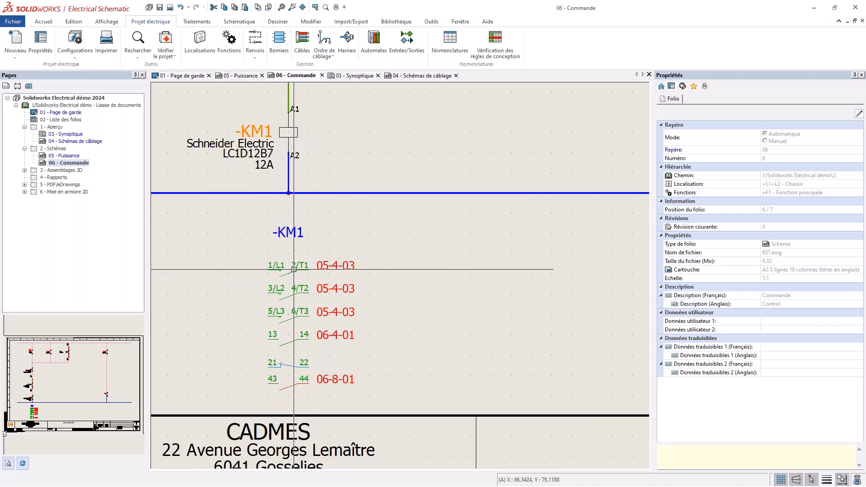
middle_click_drag(329, 354, 326, 320)
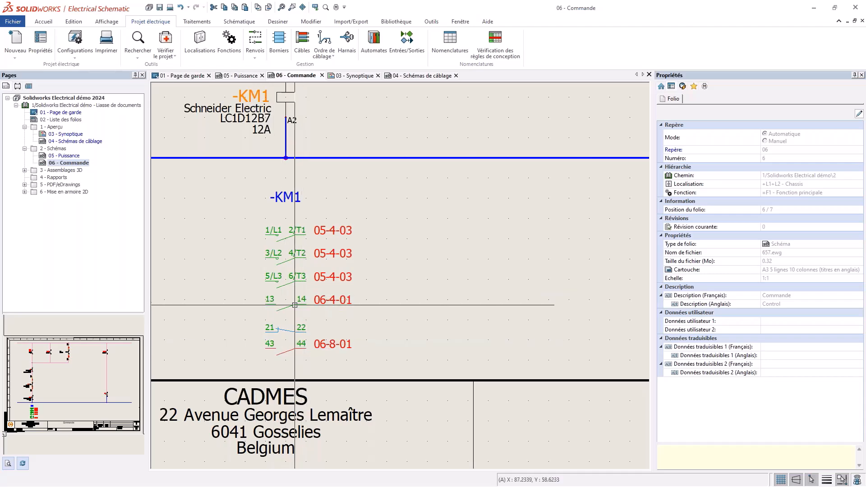
scroll(296, 303, "down", 5)
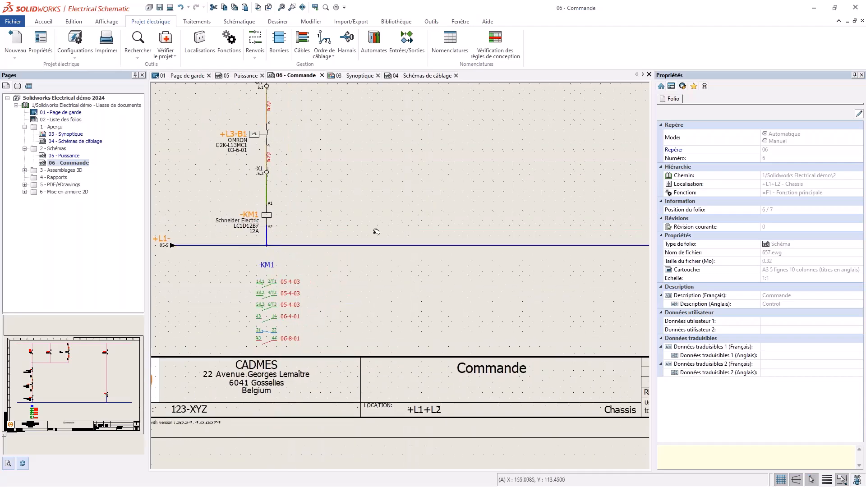
middle_click_drag(354, 232, 326, 262)
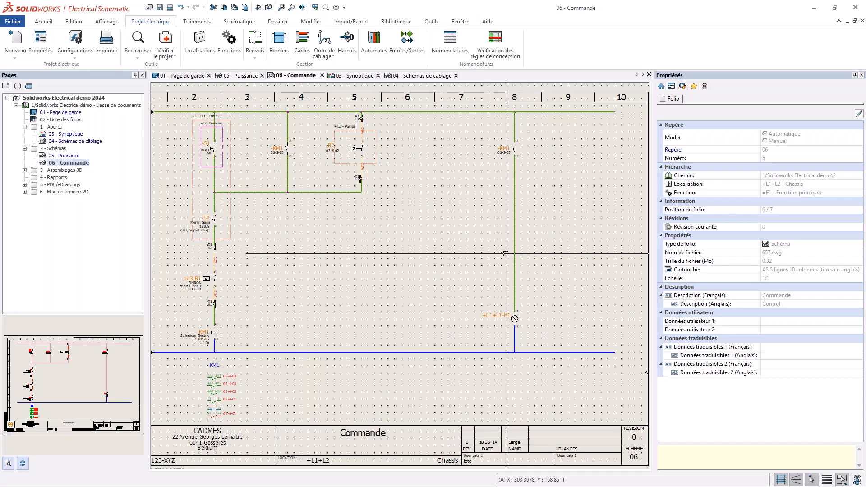
Step: Search for a Schneider Electric auxiliary manufacturer reference matching ladn11 for contactor coil KM1
middle_click_drag(425, 239, 494, 226)
scroll(339, 315, "up", 1)
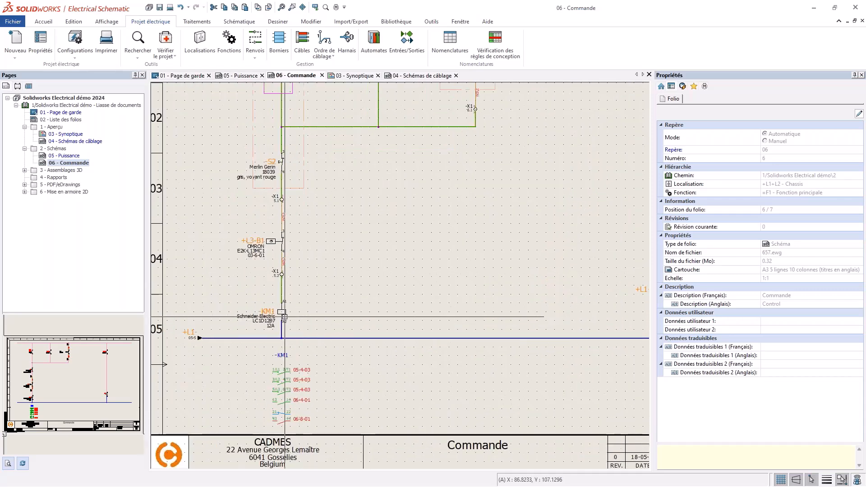
double_click(291, 314)
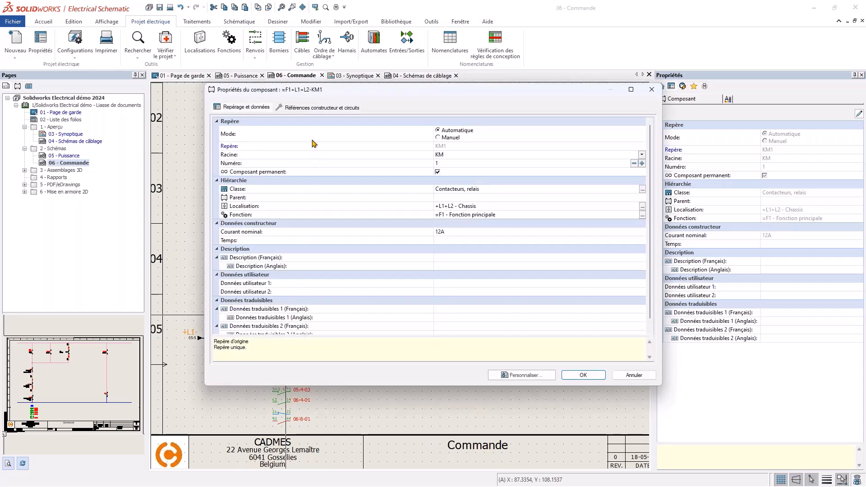
left_click(316, 108)
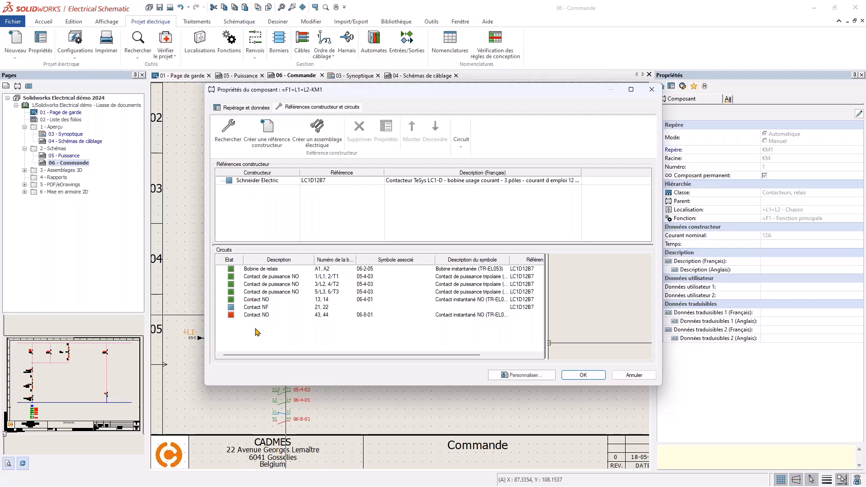
left_click(228, 131)
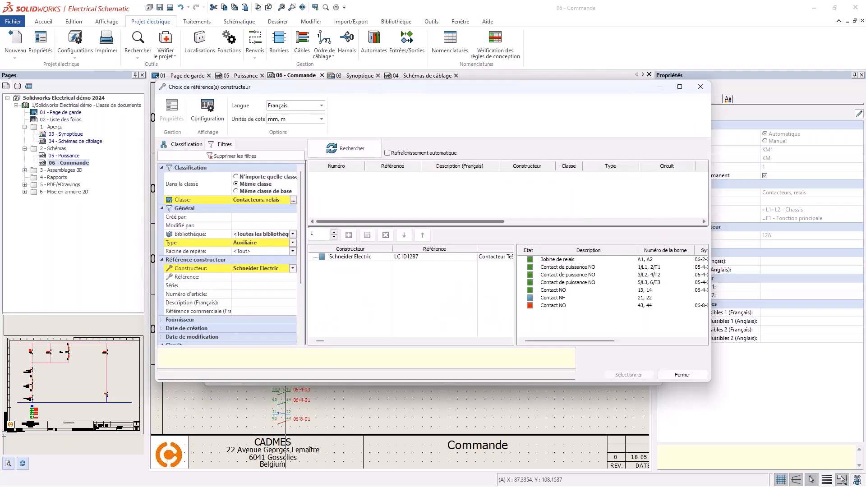
left_click(262, 278)
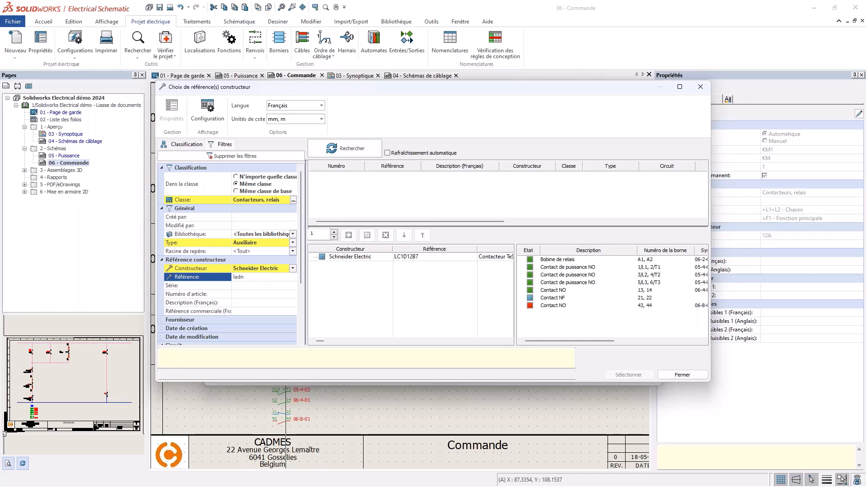
left_click(345, 149)
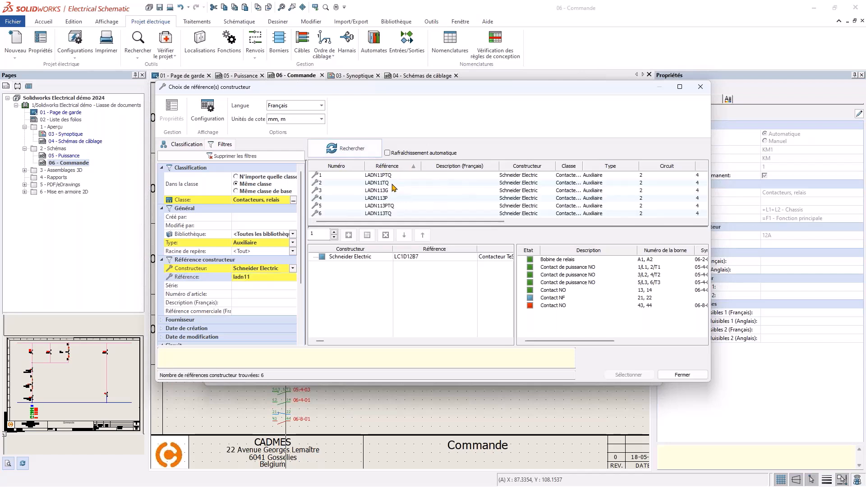
Step: Compare the auxiliary contact blocks found and add LADN11TQ to KM1's manufacturer references
left_click(378, 183)
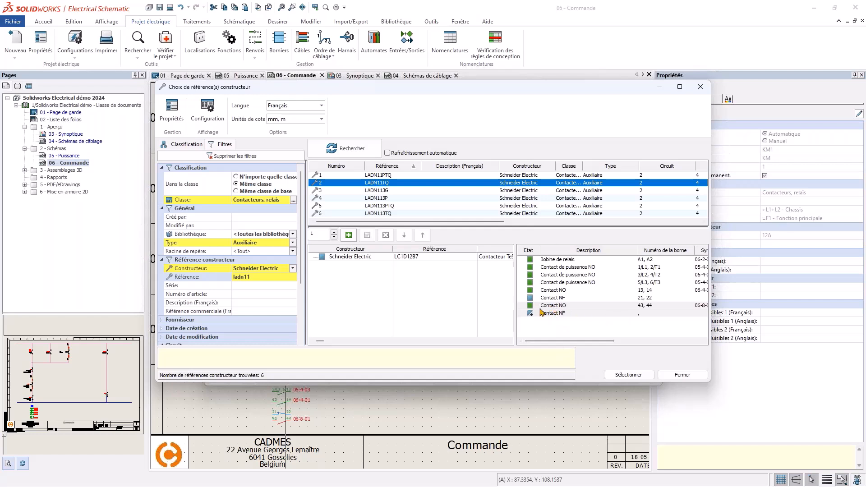
left_click(380, 199)
left_click(388, 206)
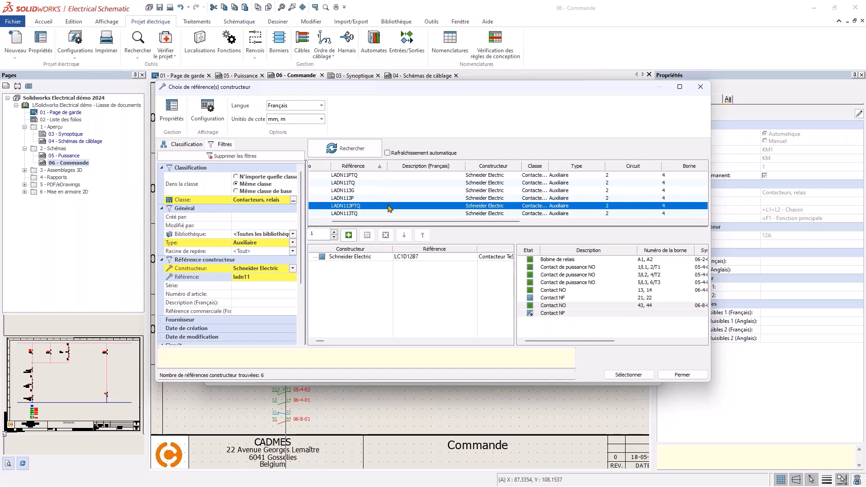
left_click(381, 183)
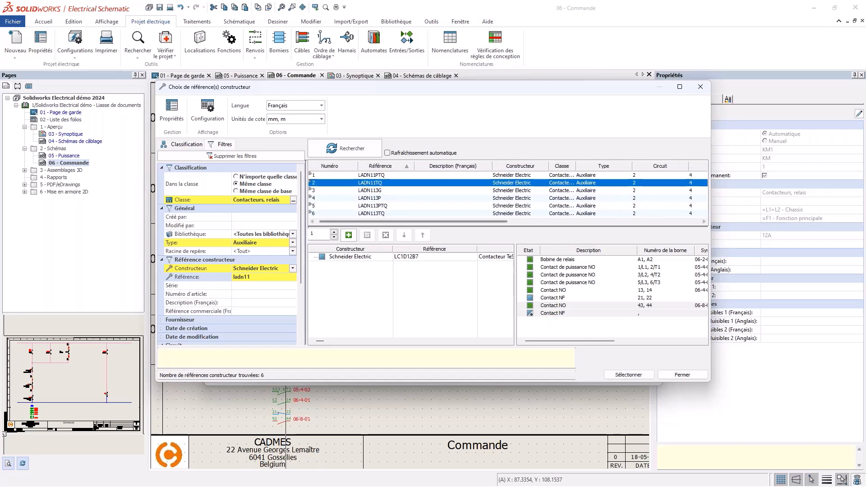
left_click(349, 235)
left_click(629, 375)
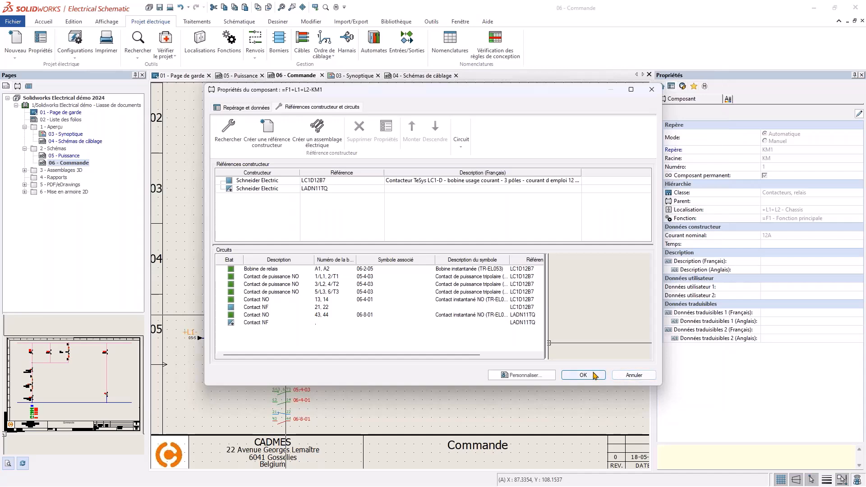
left_click(576, 376)
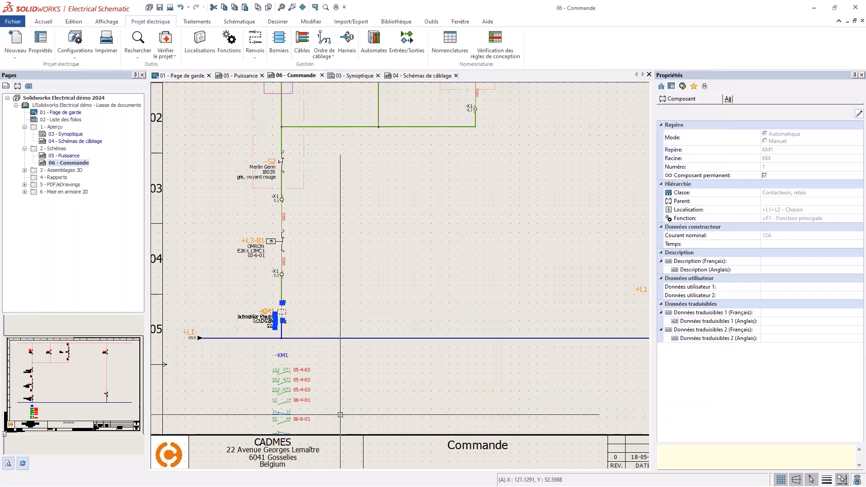
Step: Set the visible circuit type in KM1's cross-reference style to Uniquement les circuits utilisés and apply it
middle_click_drag(340, 414, 378, 348)
scroll(327, 333, "up", 2)
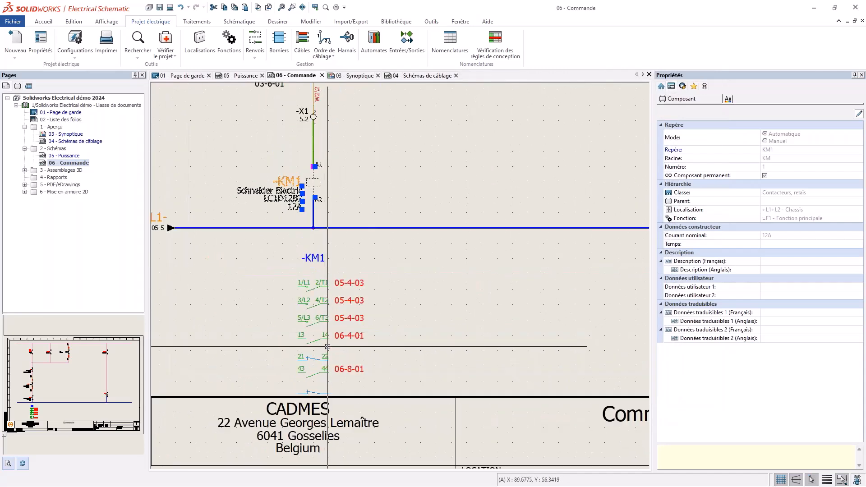
right_click(326, 283)
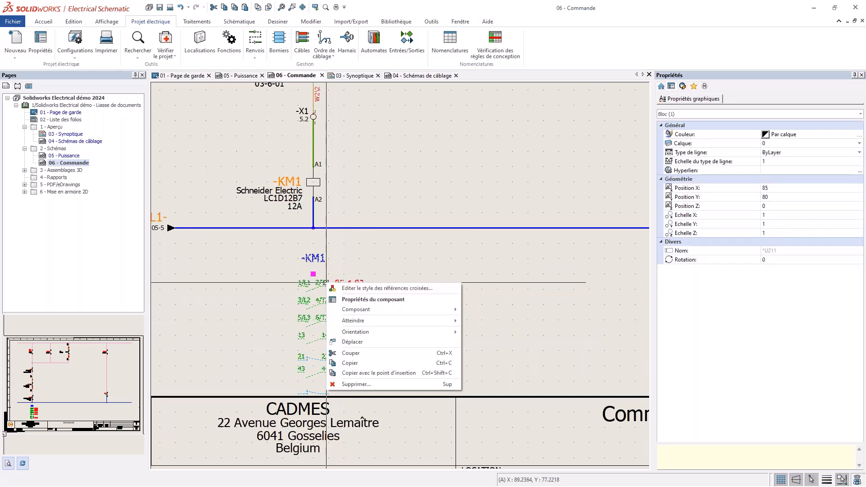
left_click(387, 288)
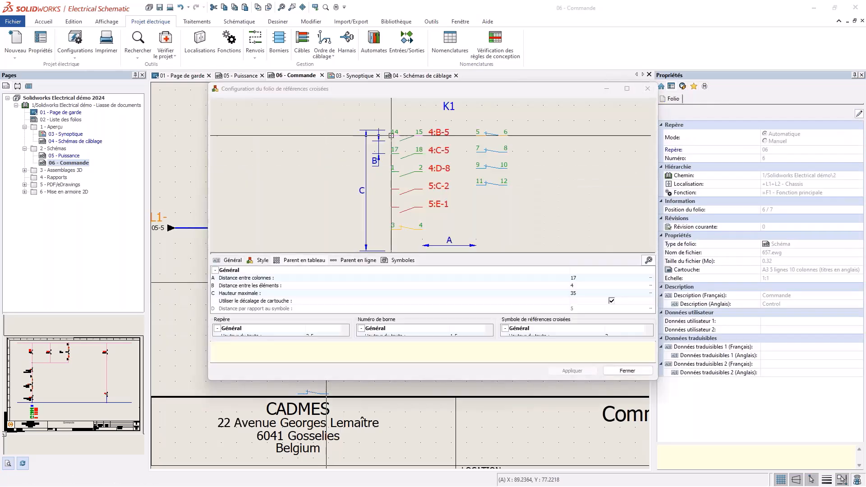
left_click(260, 263)
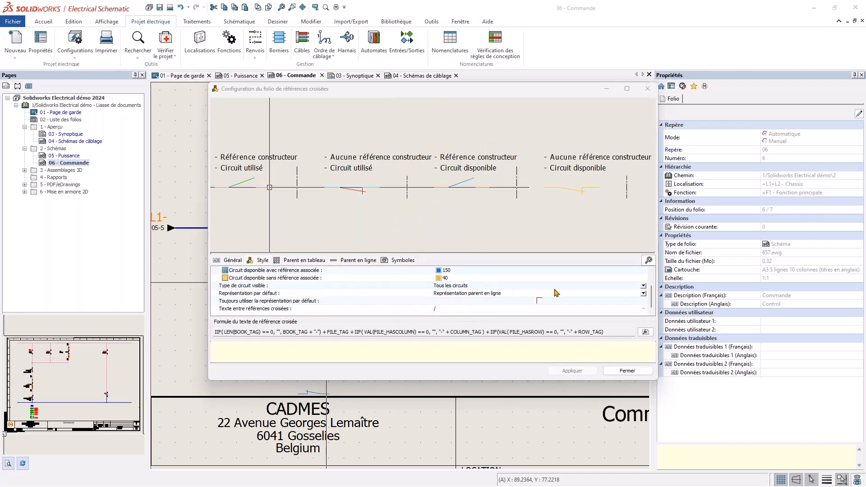
left_click(555, 289)
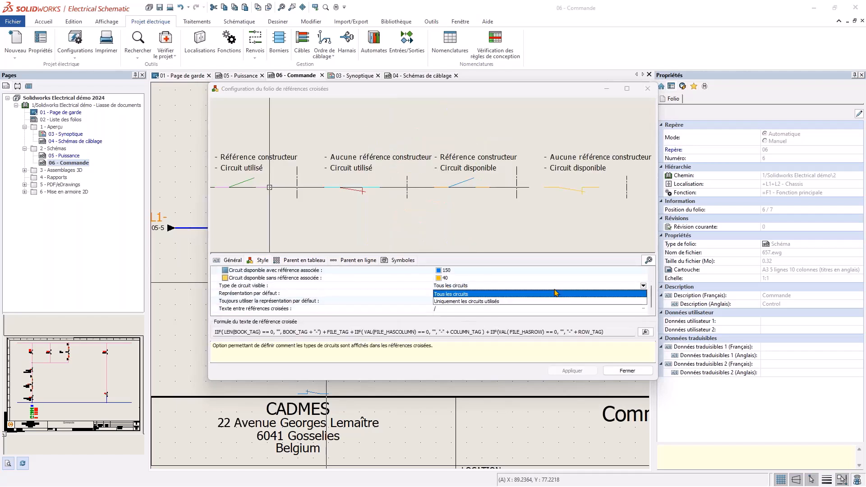
left_click(506, 301)
left_click(572, 370)
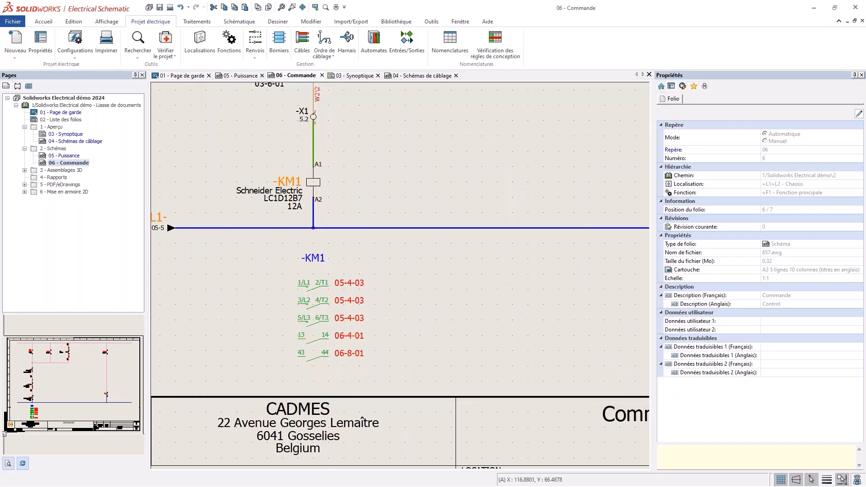
Step: Create a new mixed schematic folio (Schéma mixte) in the 2 - Schémas folder
scroll(394, 353, "down", 6)
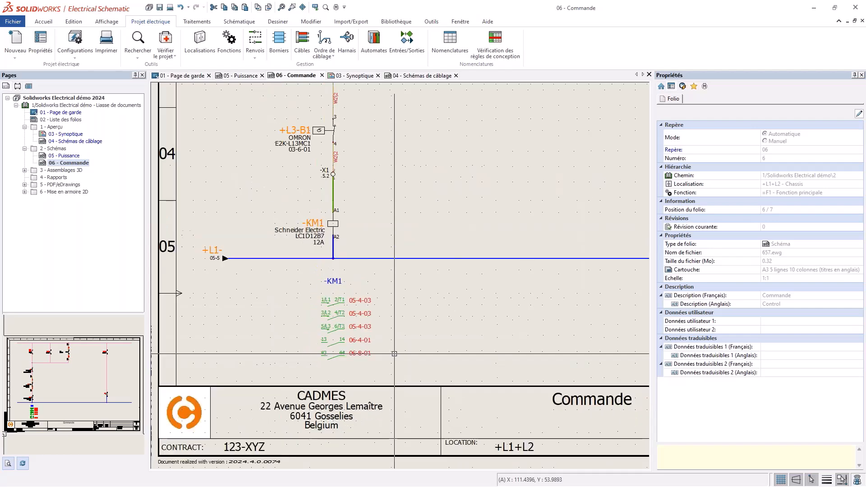
middle_click_drag(438, 242, 397, 293)
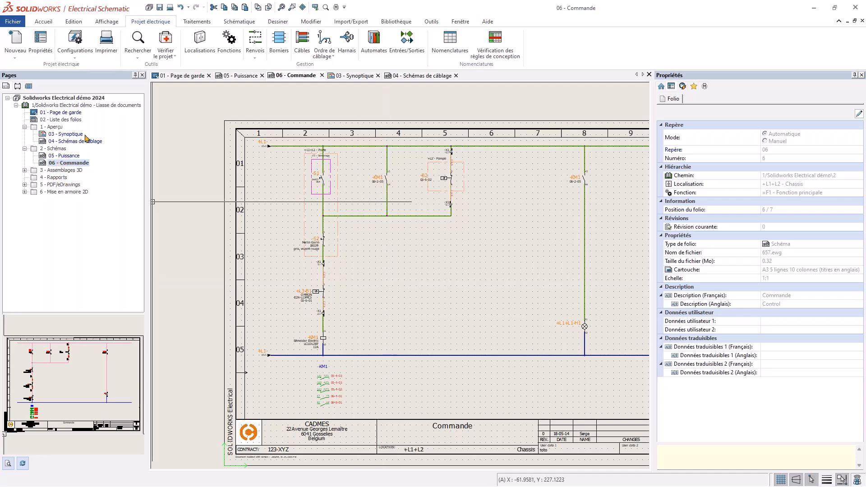
right_click(58, 148)
mouse_move(100, 156)
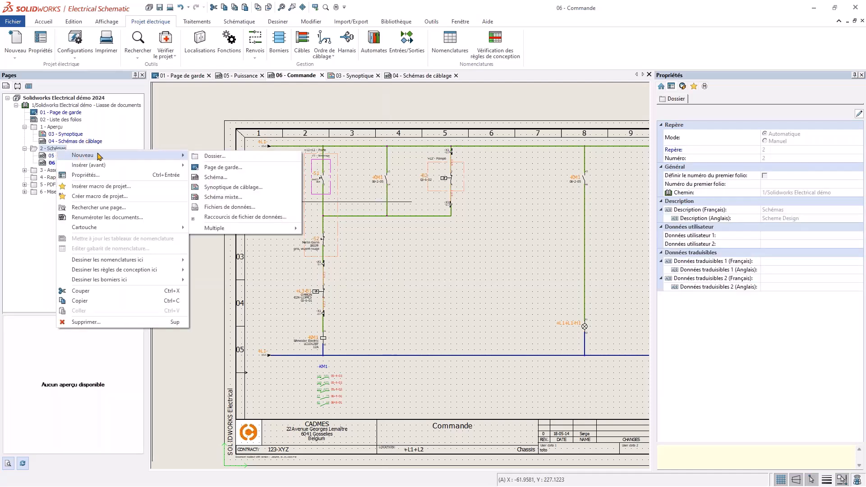
left_click(221, 198)
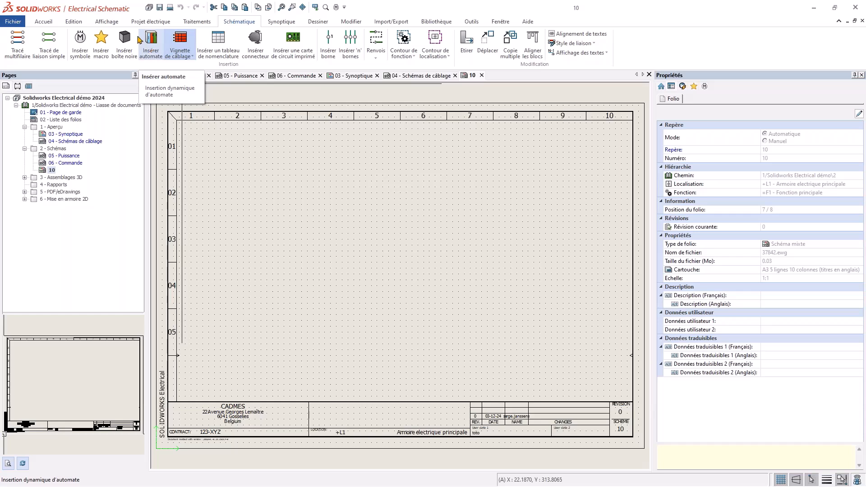
Step: Start adding a new PLC to the project in the PLC manager and open its manufacturer reference search
left_click(151, 22)
left_click(372, 47)
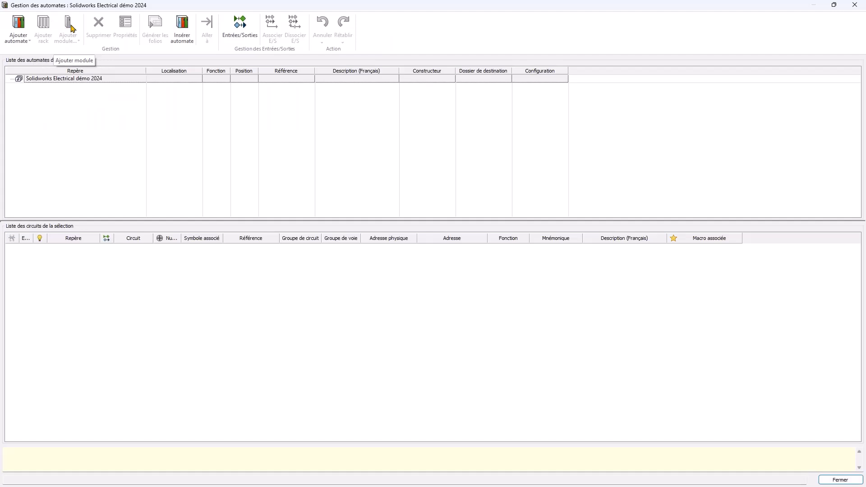
left_click(18, 36)
left_click(33, 50)
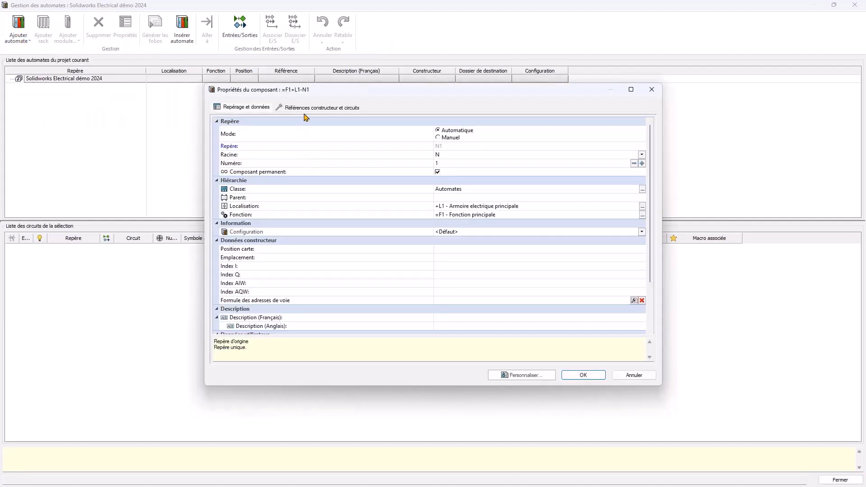
left_click(306, 110)
left_click(226, 131)
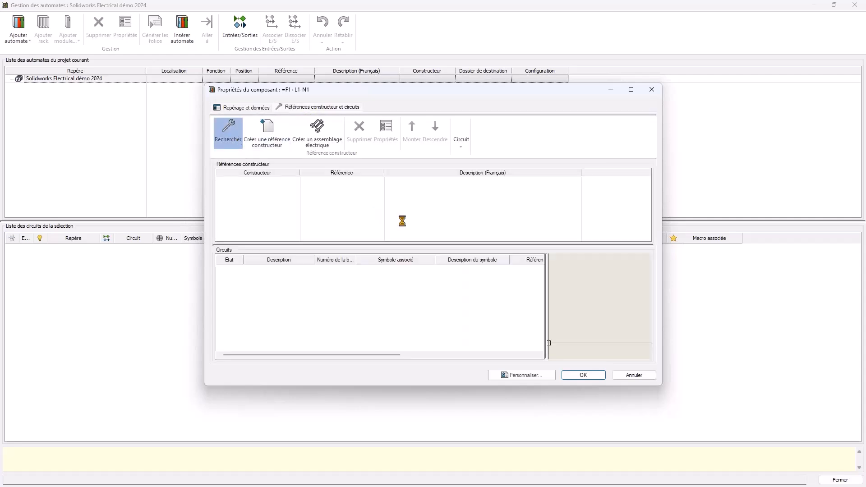
Step: Try to search for references containing sr3b within the Automates class and the Base type
left_click(252, 276)
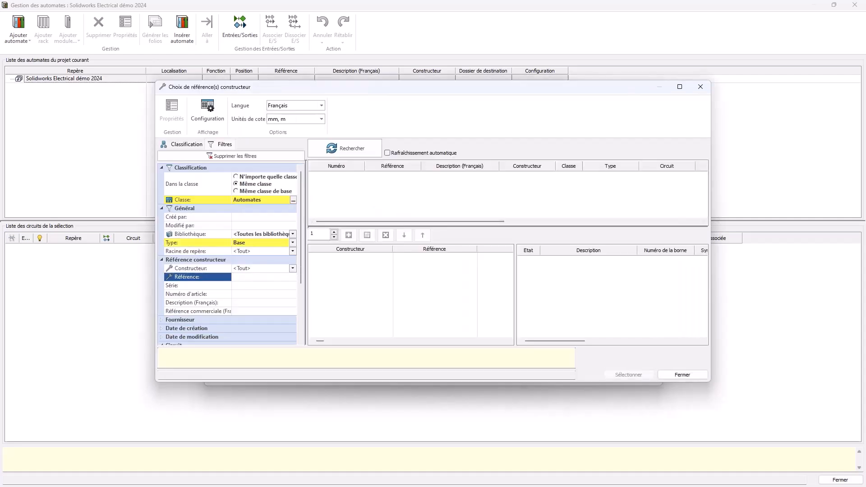
type("sr3b")
left_click(356, 148)
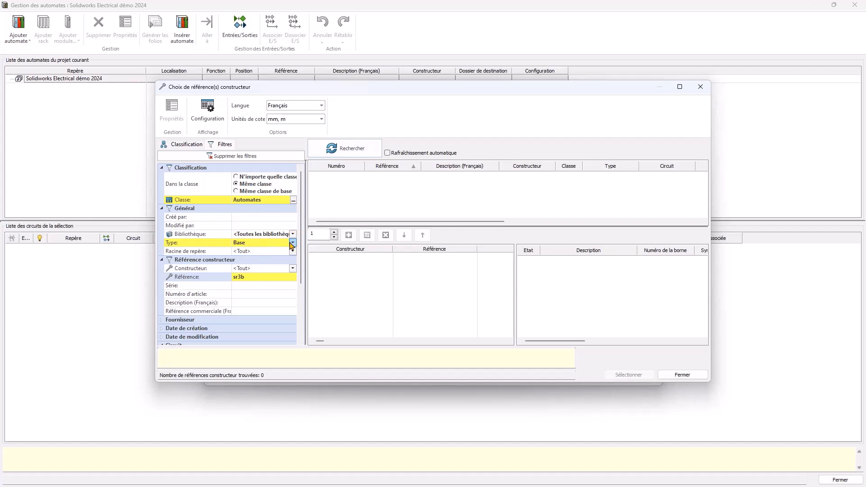
Step: Clear all the search filters and search the manufacturer references for sr3b
left_click(266, 159)
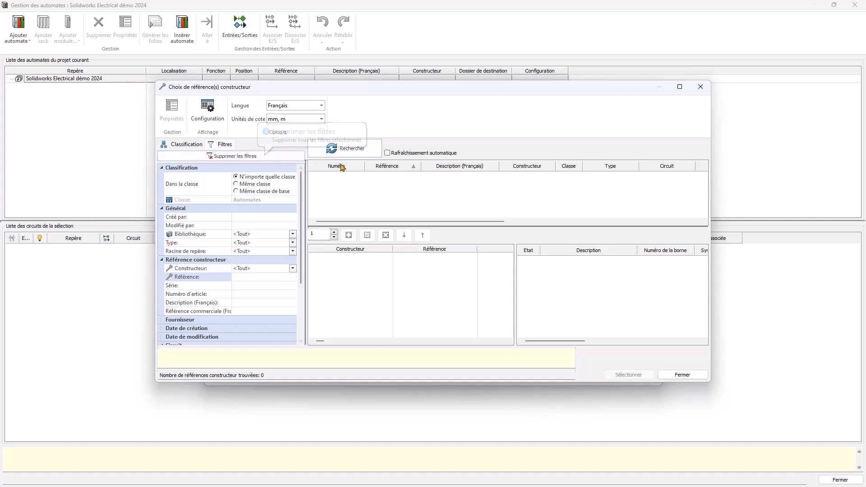
left_click(272, 278)
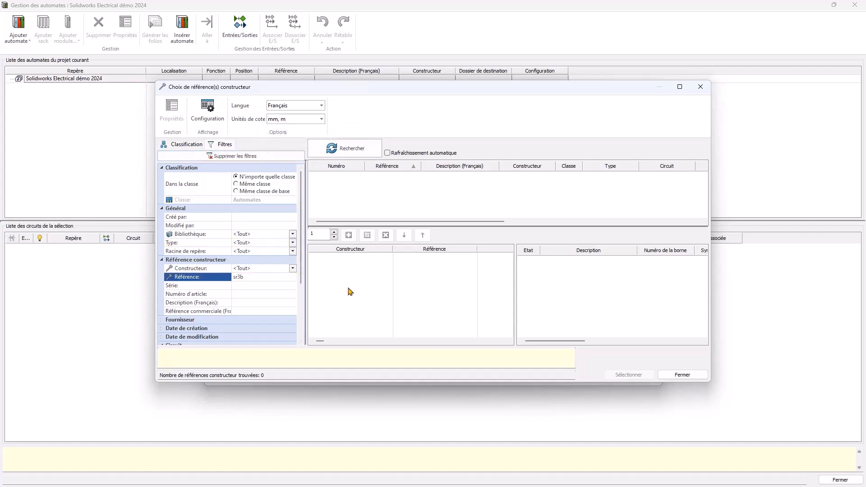
left_click(349, 148)
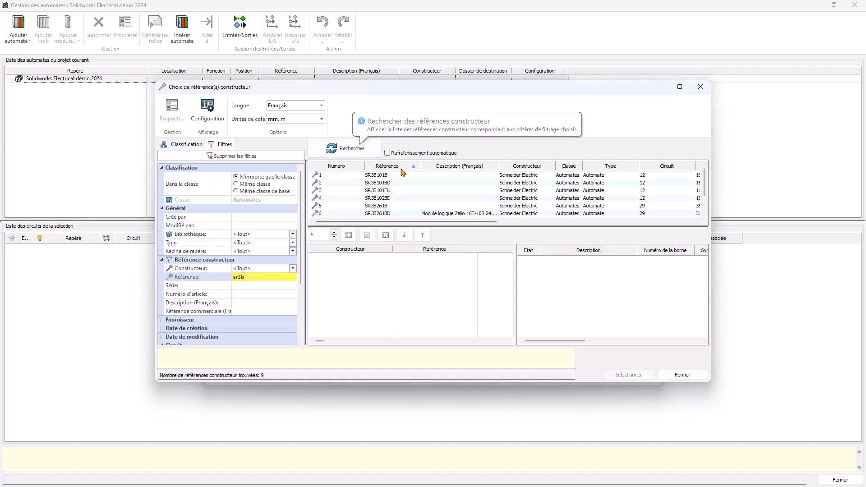
Step: Assign the Schneider Electric reference SR3B101B to the new PLC and create it in the project
left_click(378, 176)
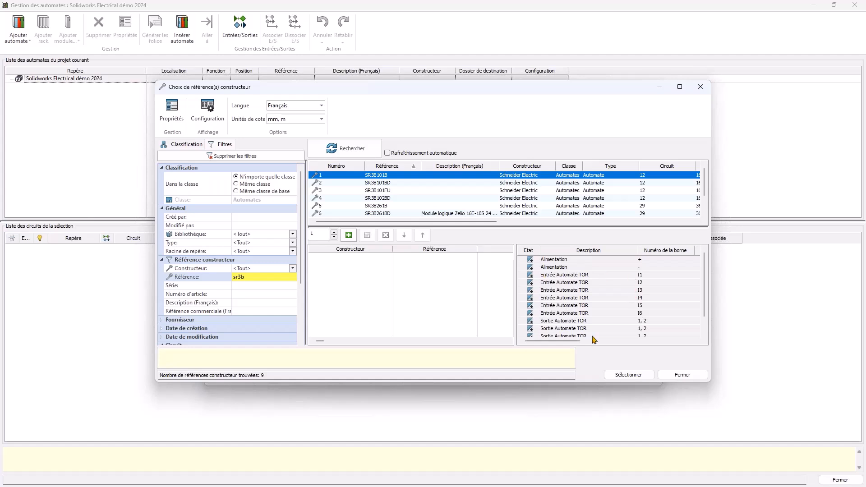
left_click(350, 237)
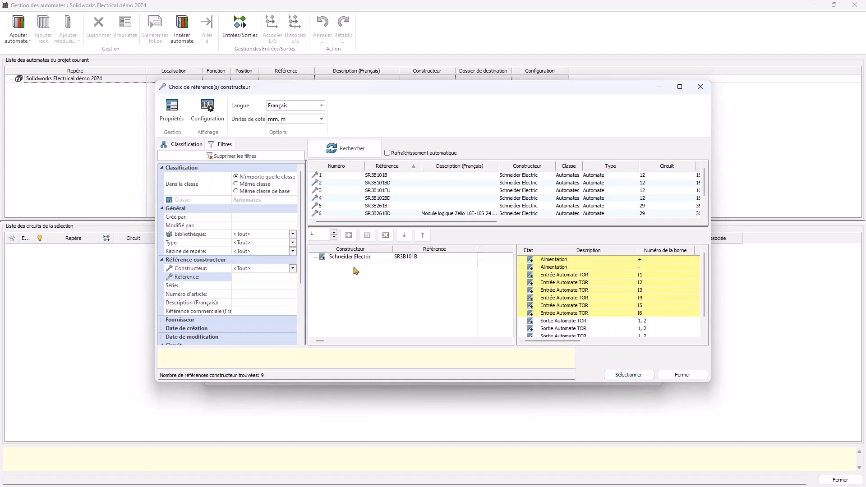
left_click(628, 375)
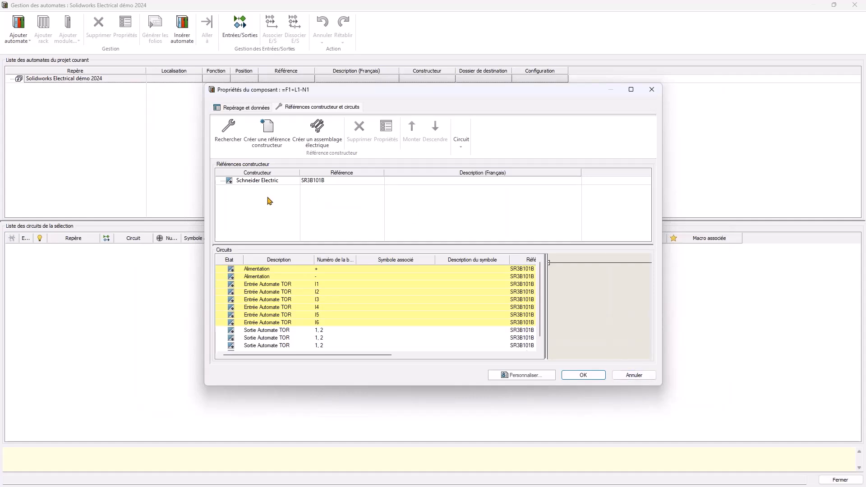
left_click(582, 376)
Step: Start inserting PLC N1 into folio 10, excluding inputs I5 and I6 and all four outputs from the circuits to draw
left_click(38, 87)
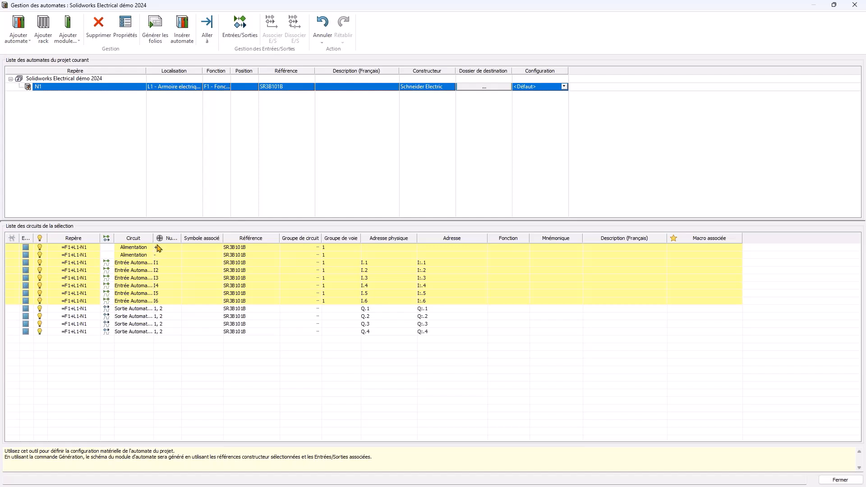
left_click(183, 28)
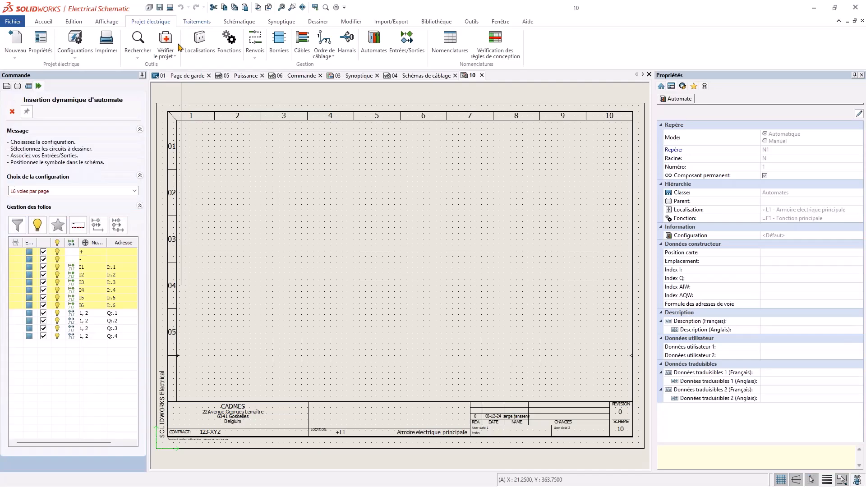
left_click_drag(78, 358, 37, 297)
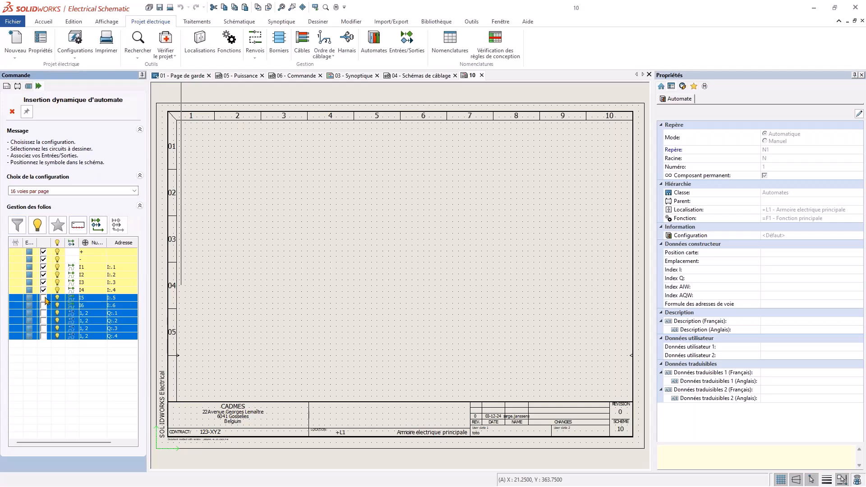
left_click(63, 360)
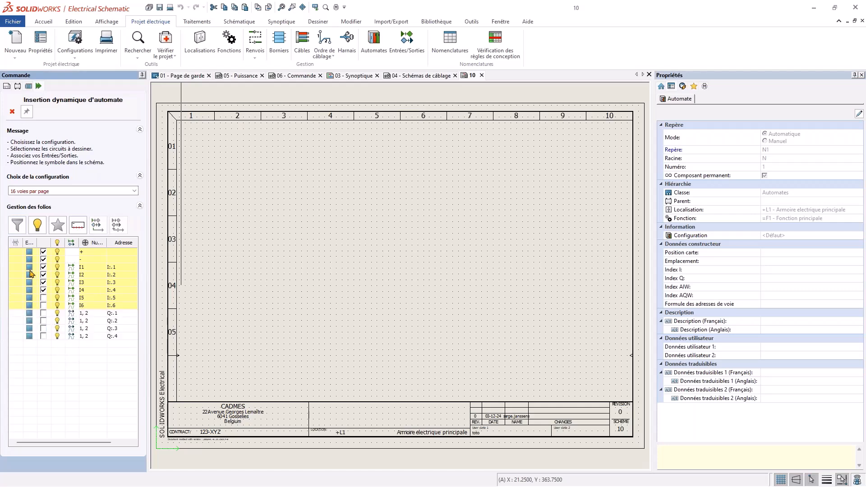
Step: Add a new input/output to each of the PLC channels I1 to I4
left_click(83, 269)
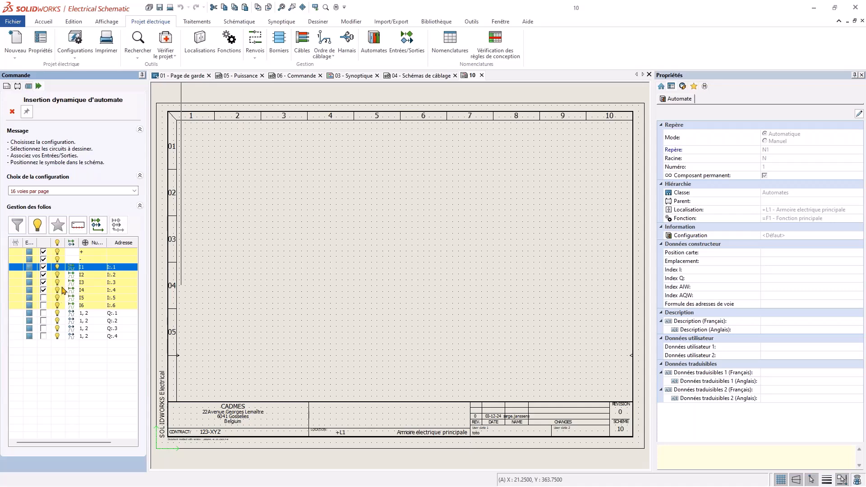
left_click(21, 292, "shift")
right_click(21, 292)
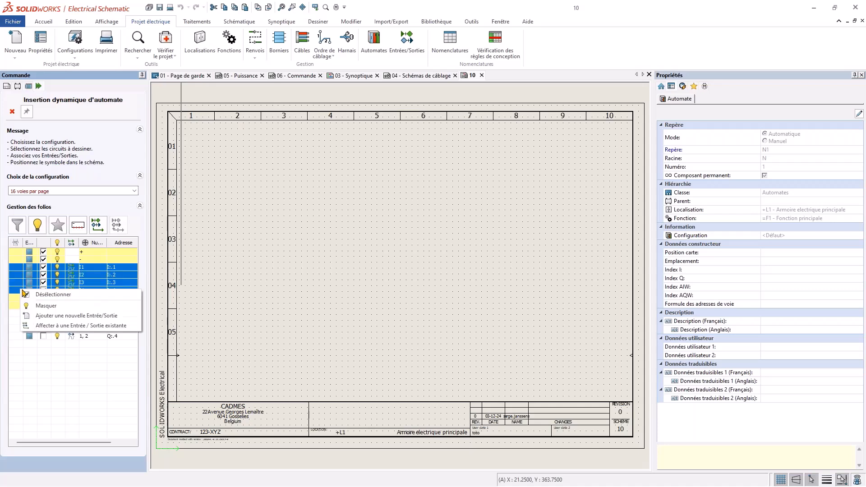
left_click(74, 319)
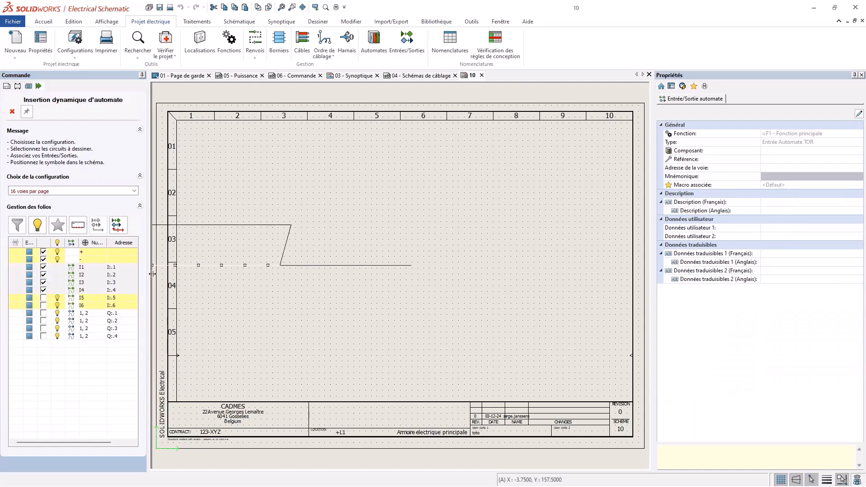
Step: Display the associated macro column and place the PLC block with its supply and I1 to I4 channels in the lower middle of folio 10
left_click_drag(153, 274, 229, 274)
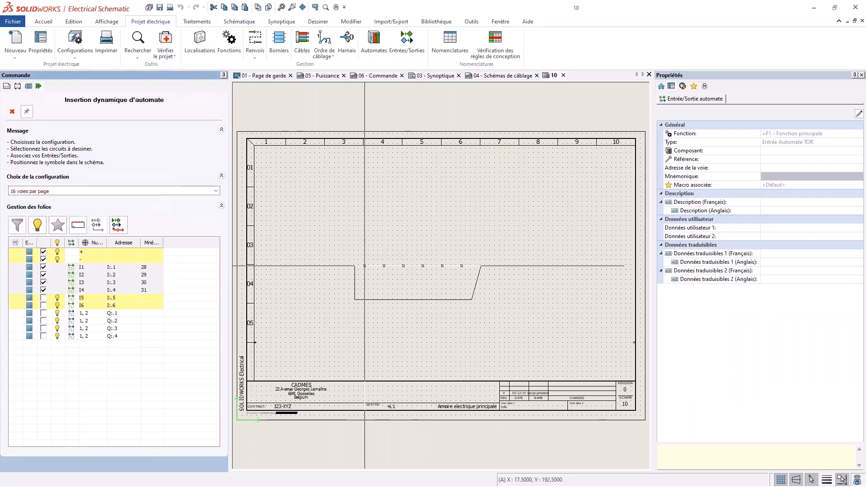
left_click(59, 226)
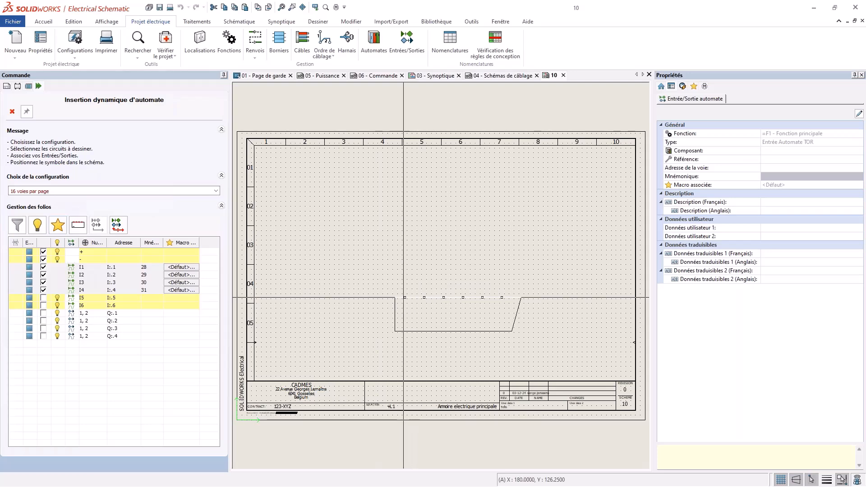
left_click(392, 295)
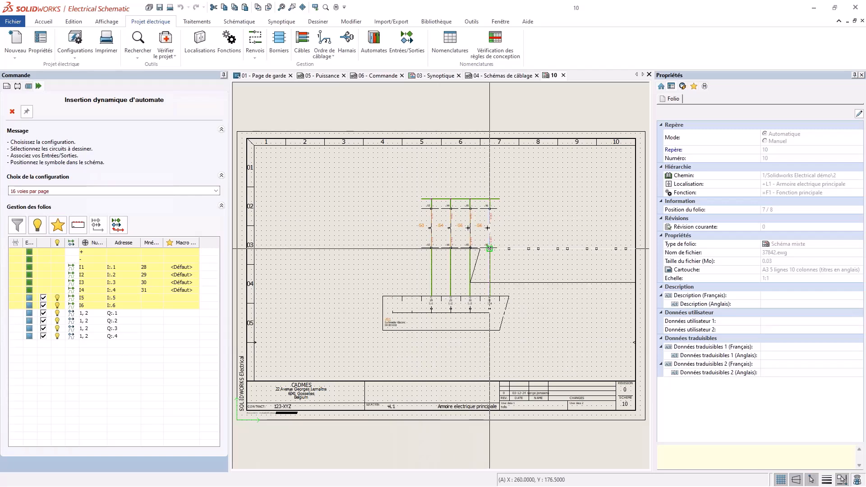
left_click(490, 248)
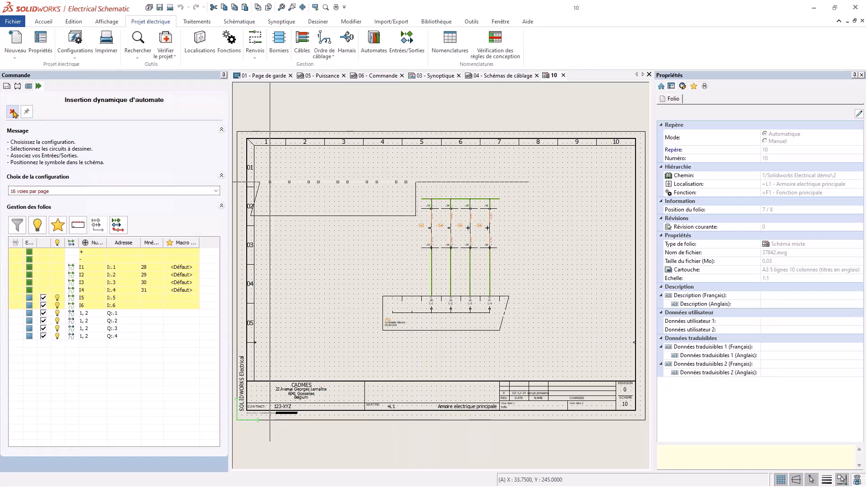
key("Escape")
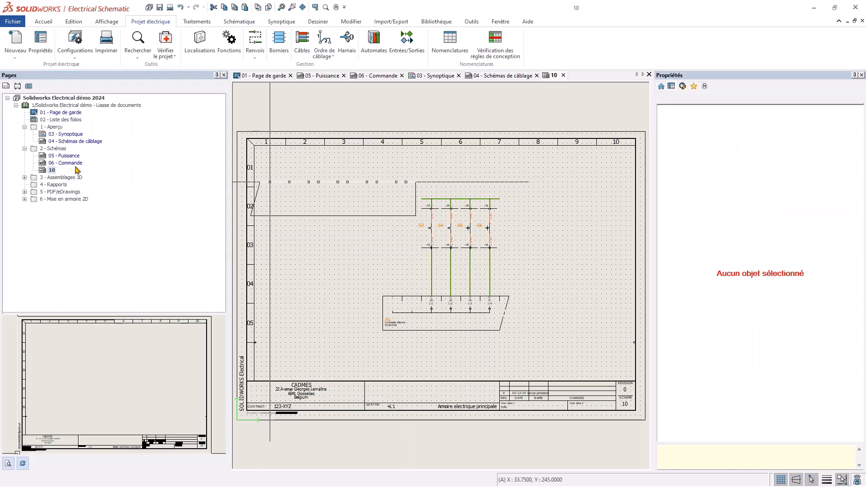
Step: Create a new schematic folio following folio 10
right_click(52, 170)
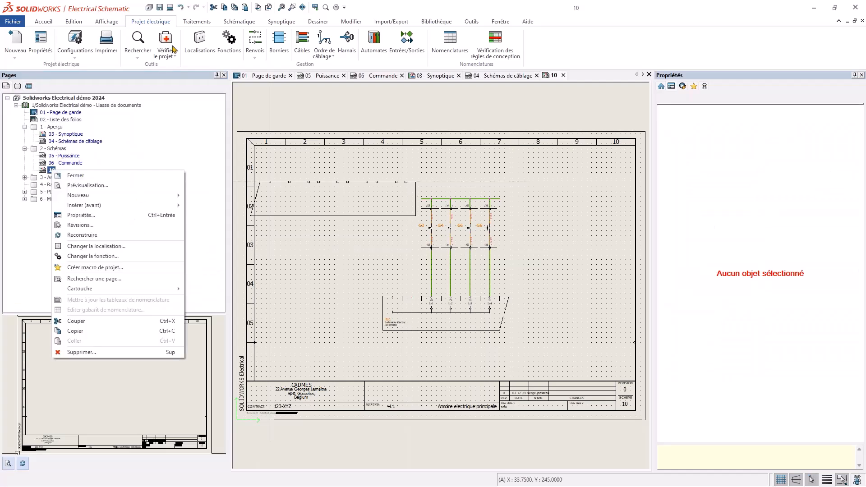
left_click(267, 8)
left_click(268, 7)
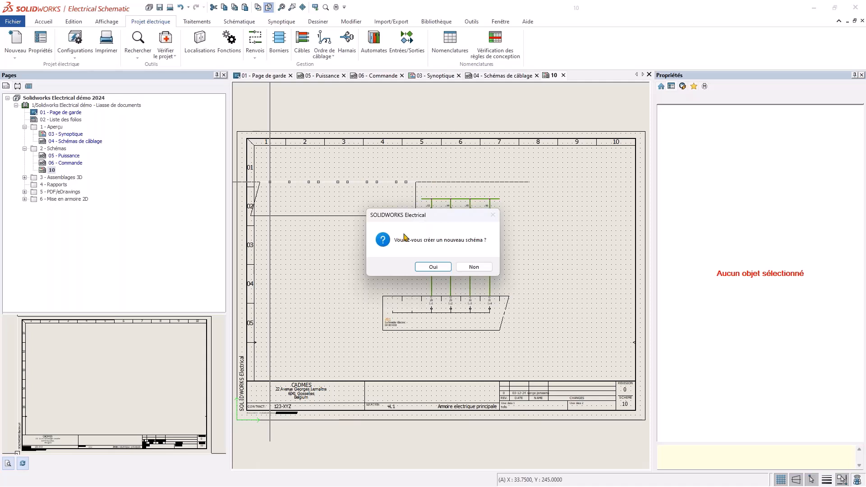
left_click(433, 267)
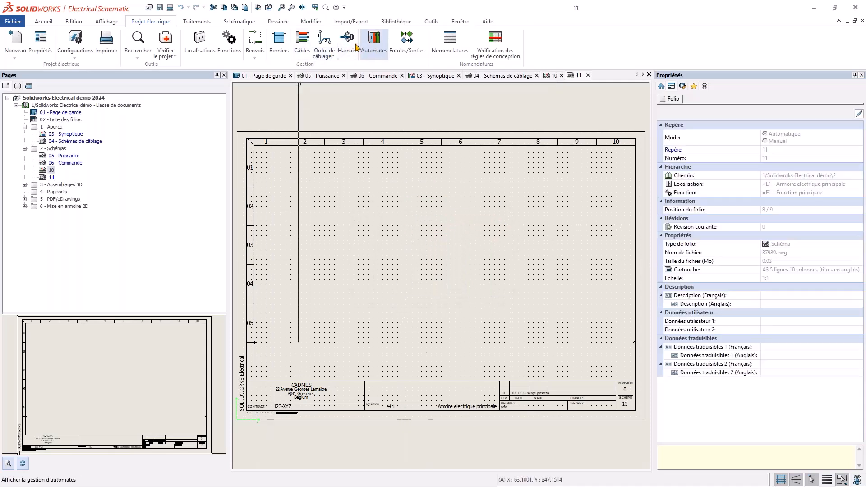
Step: Continue drawing PLC =F1+L1-N1, exclude channels I5 and I6, and add new inputs/outputs to channels Q:.1 to Q:.4
left_click(245, 22)
left_click(151, 43)
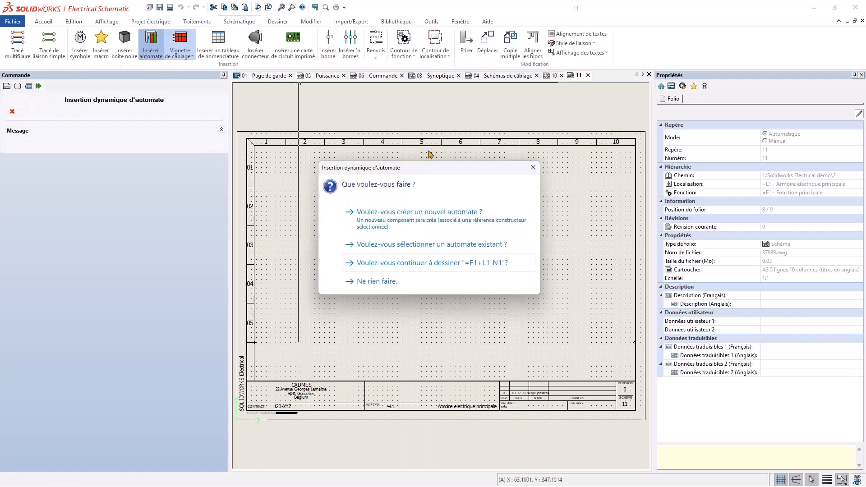
left_click(501, 265)
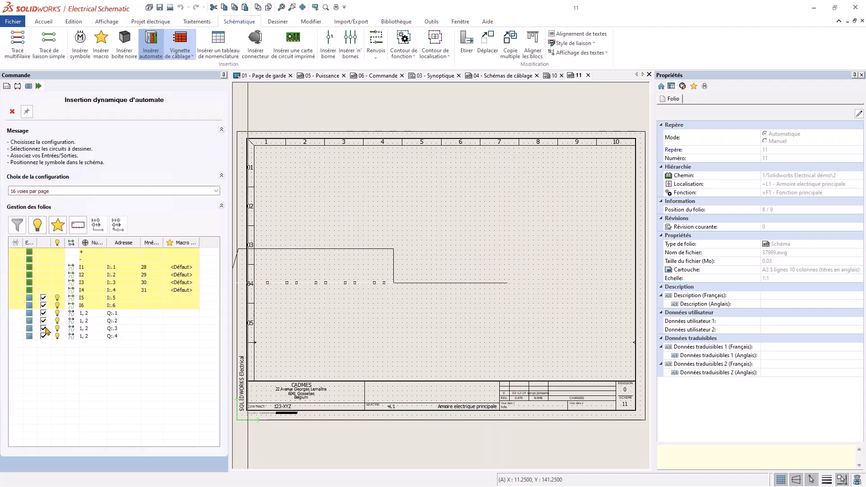
left_click(43, 298)
left_click(43, 306)
left_click_drag(120, 356, 50, 320)
right_click(51, 319)
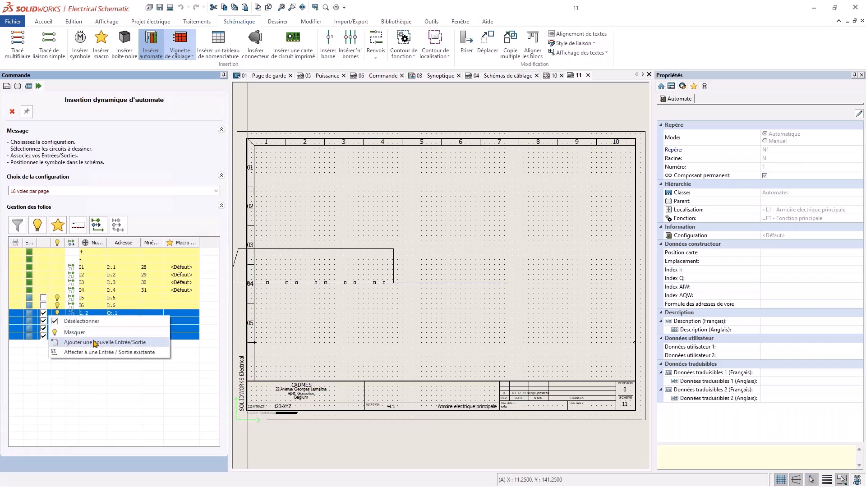
left_click(96, 342)
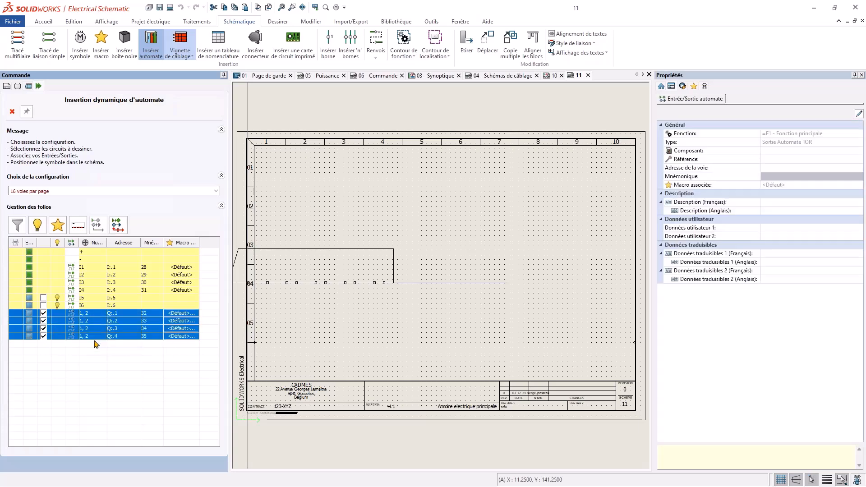
Step: Place the PLC block with output channels Q:.1 to Q:.4 in the upper middle of folio 11 and end the insertion
left_click(77, 226)
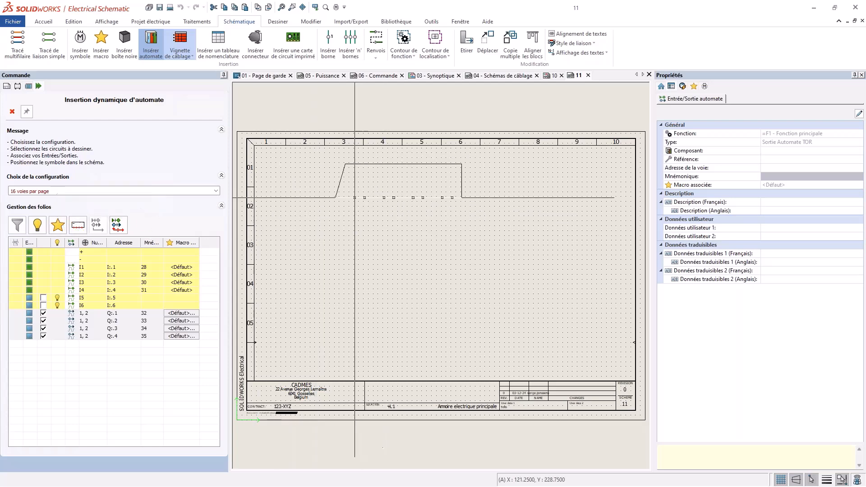
left_click(360, 196)
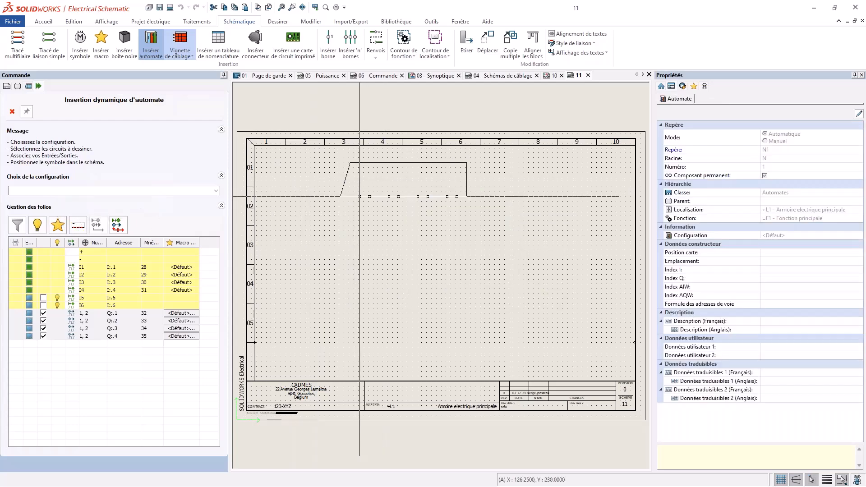
left_click(12, 111)
scroll(303, 235, "up", 3)
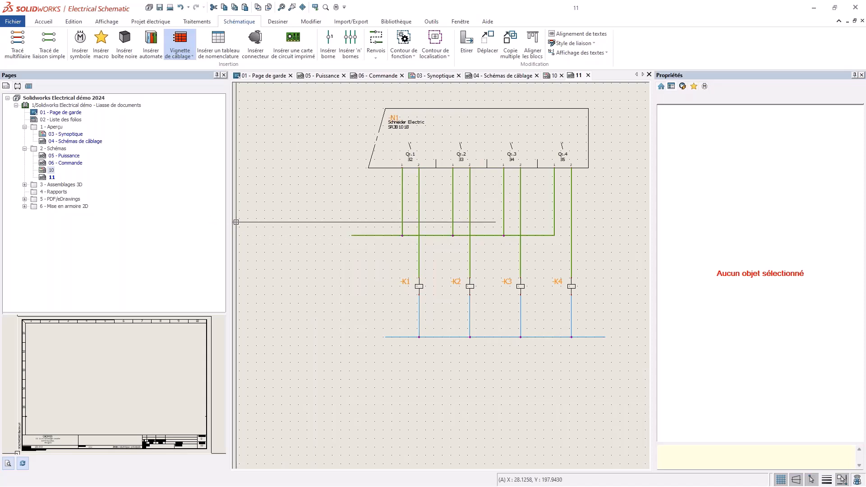
Step: Delete folios 10 and 11 from the schematics folder
left_click(51, 171)
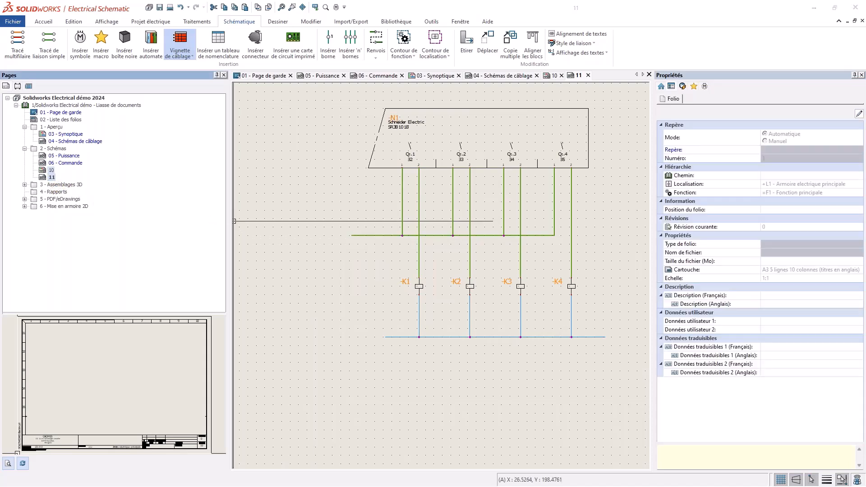
key("Delete")
left_click(436, 268)
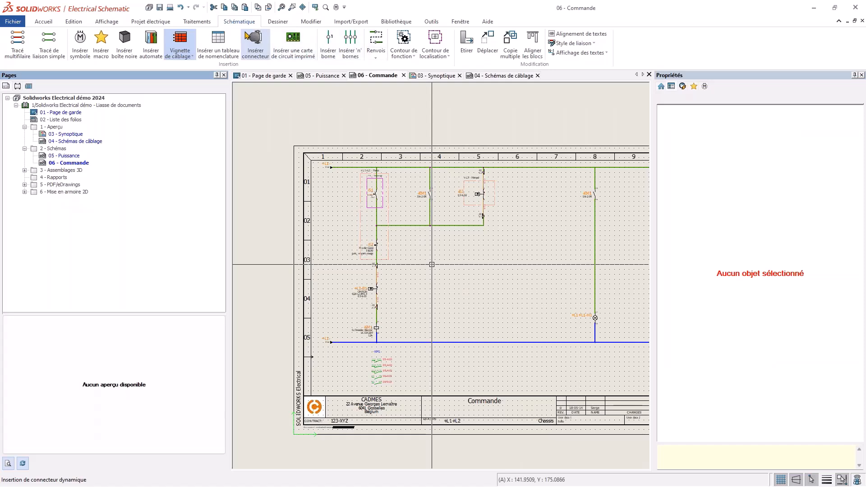
Step: Open the PLC manager, list the circuits of N1 and view the properties of input I1
left_click(150, 21)
left_click(366, 51)
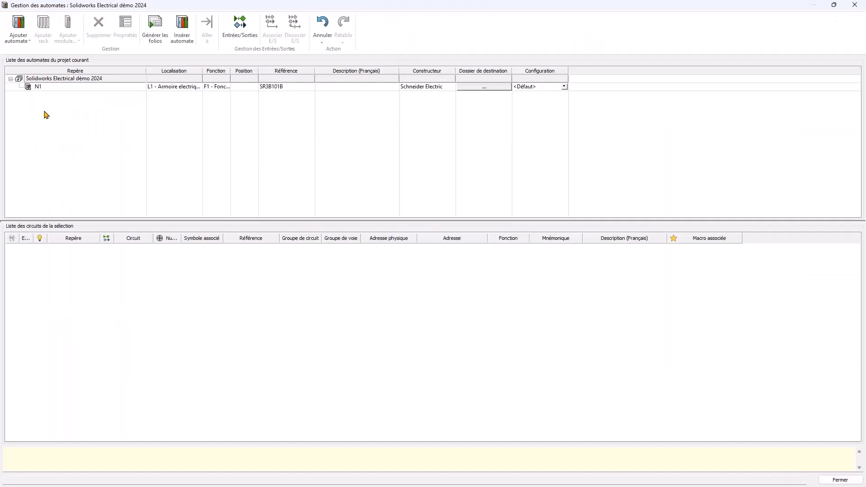
left_click(42, 88)
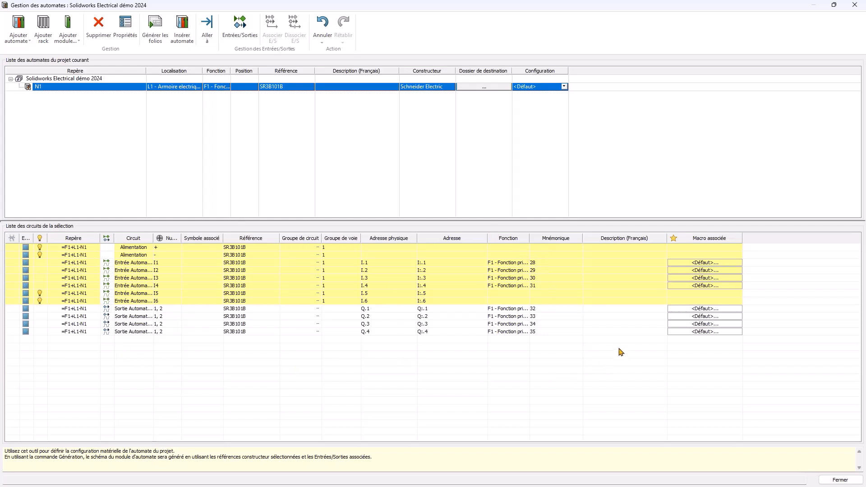
left_click(623, 263)
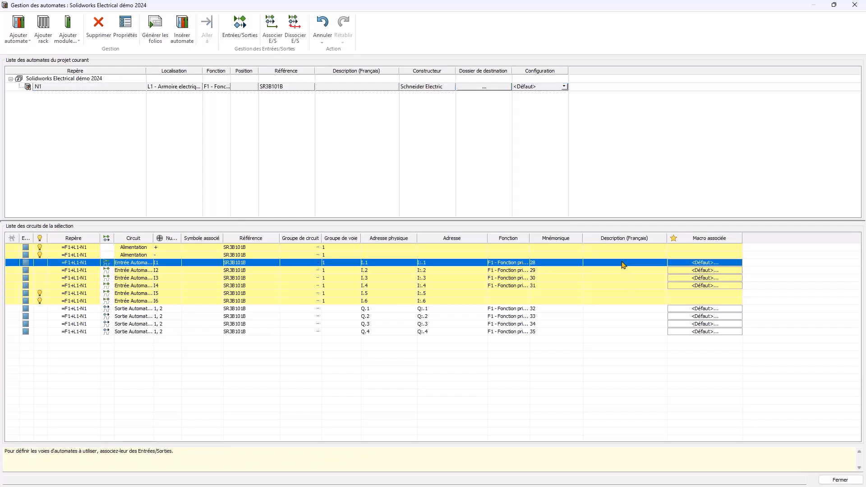
double_click(623, 264)
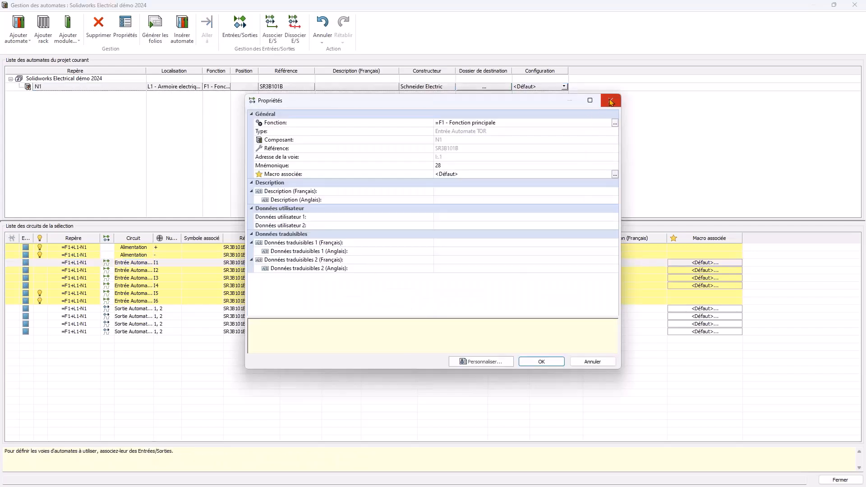
left_click(611, 101)
Step: Open the inputs/outputs manager and delete every input/output that is not associated with PLC N1
left_click_drag(636, 348, 455, 261)
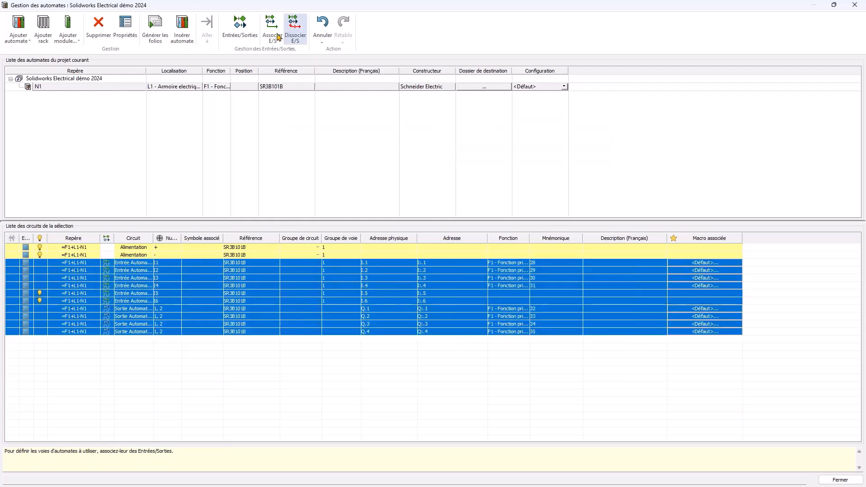
left_click(241, 27)
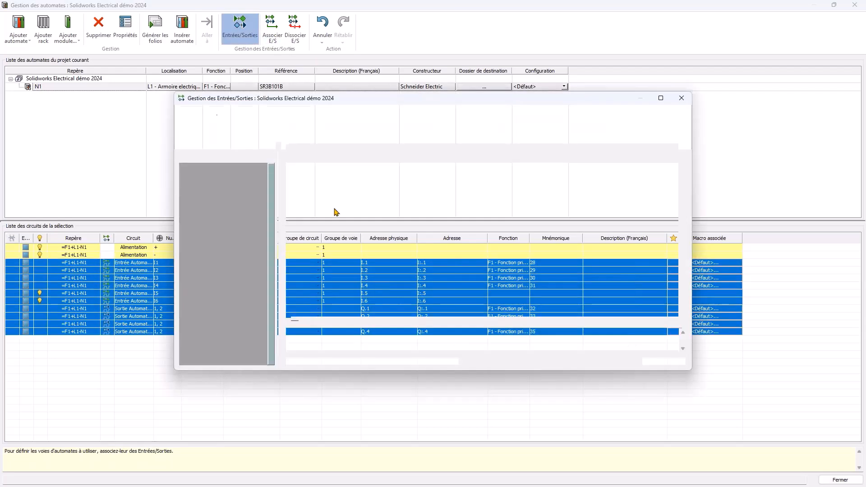
left_click(297, 184)
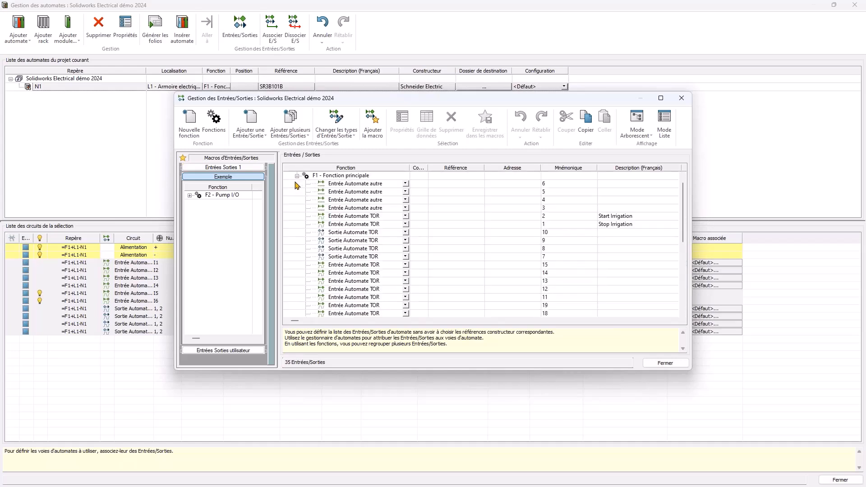
left_click_drag(287, 184, 353, 239)
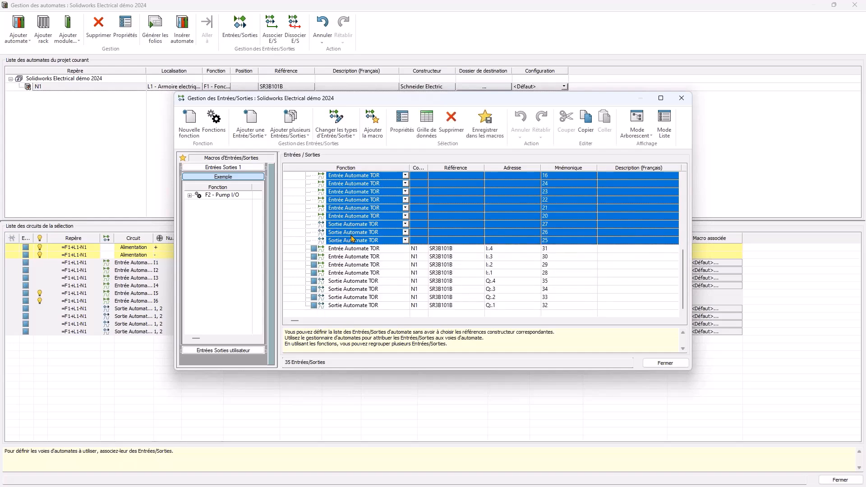
left_click(451, 122)
left_click(457, 255)
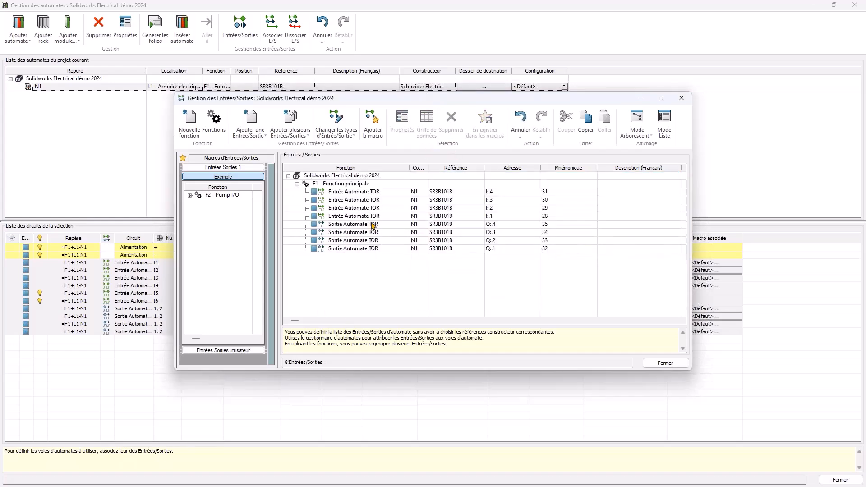
Step: Open the data grid for all remaining inputs/outputs, then switch to Excel and copy the descriptions from Start Irrigation to Electrovalve #4
left_click_drag(549, 283, 356, 188)
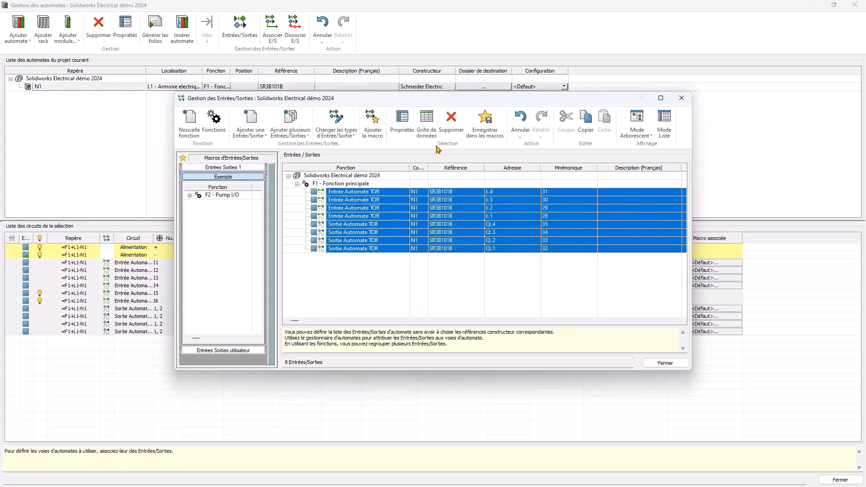
left_click(427, 118)
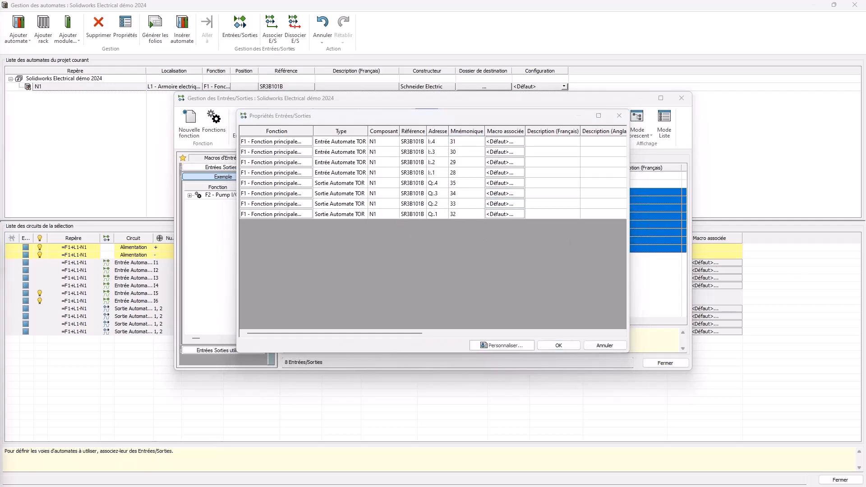
left_click_drag(0, 280, 733, 107)
left_click(660, 326)
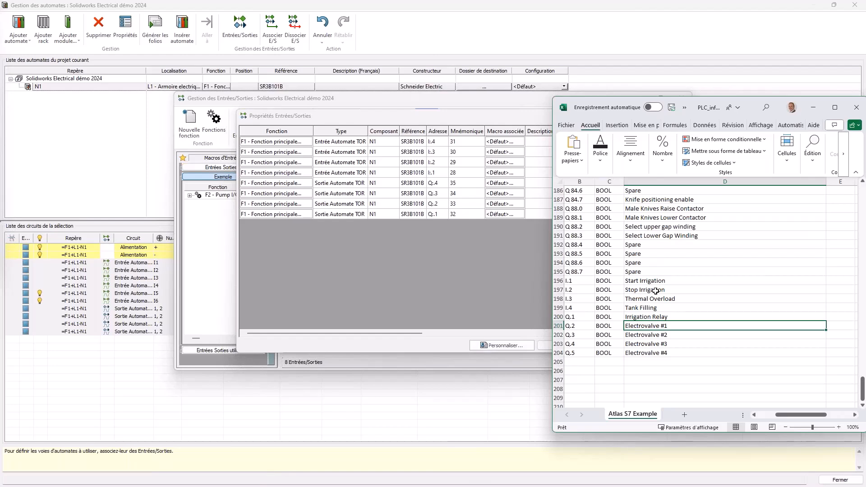
left_click_drag(693, 280, 664, 352)
key("ctrl+c")
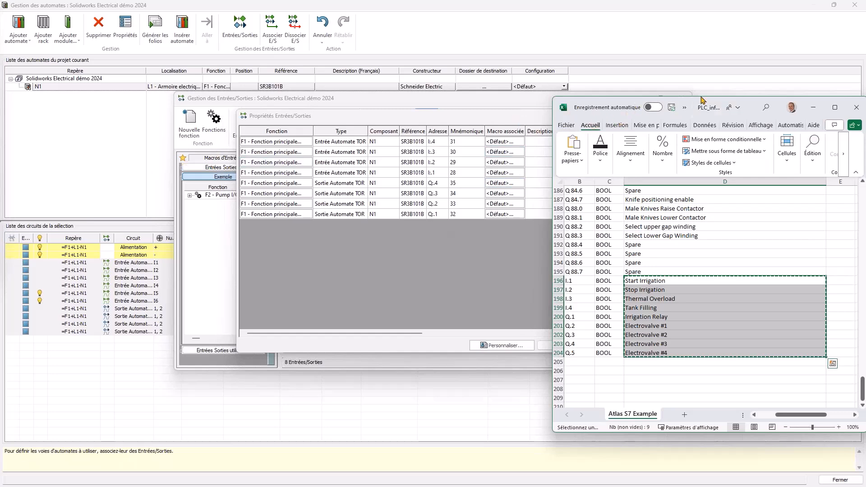
left_click(814, 107)
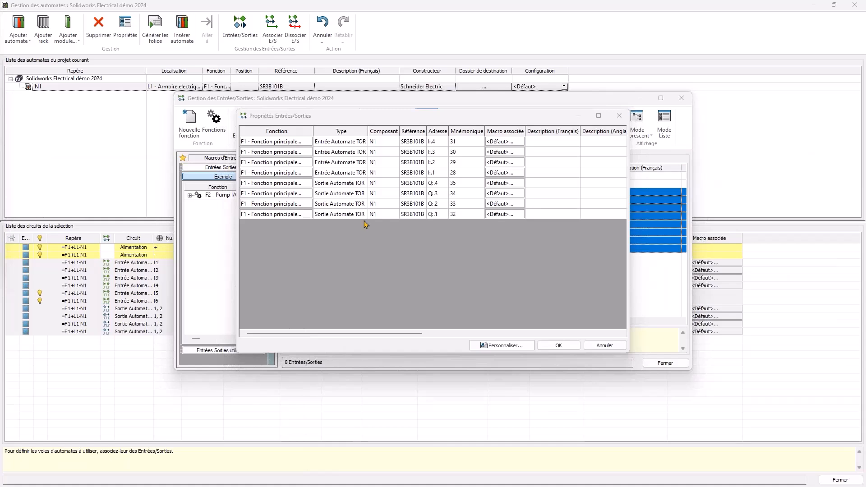
Step: Sort the inputs/outputs grid by address, paste the copied descriptions into the French description column from address I:.1, and close the inputs/outputs manager
left_click(437, 132)
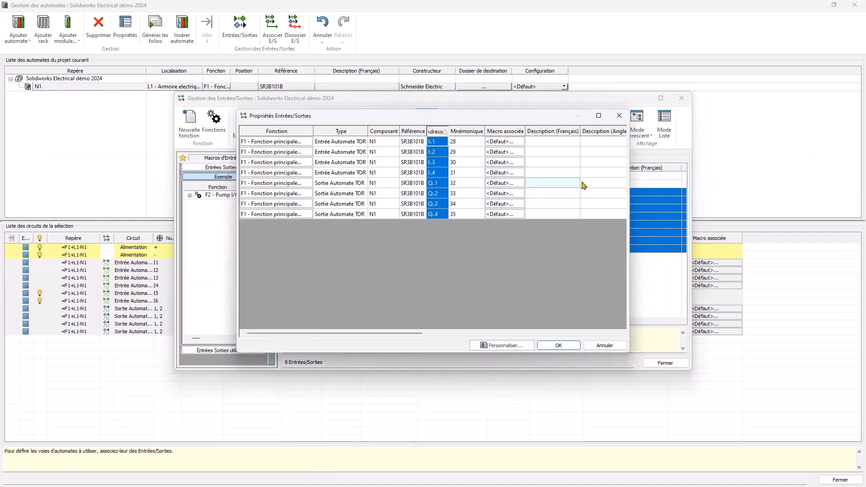
left_click(561, 141)
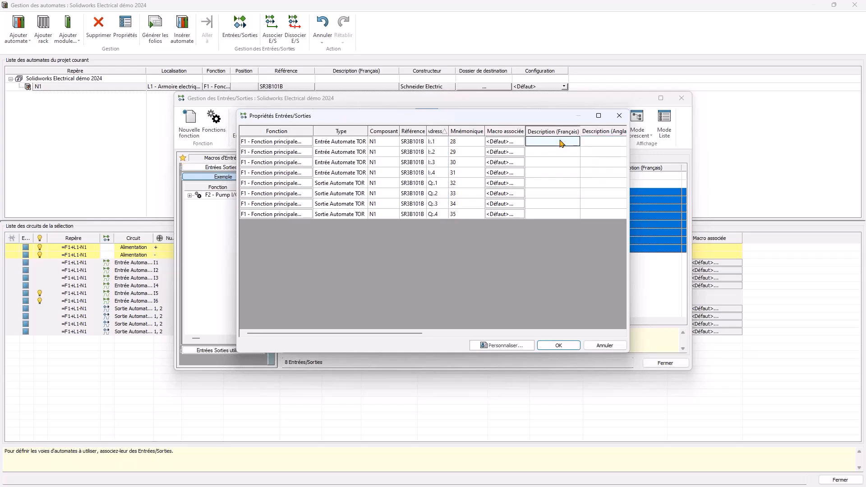
key("ctrl+v")
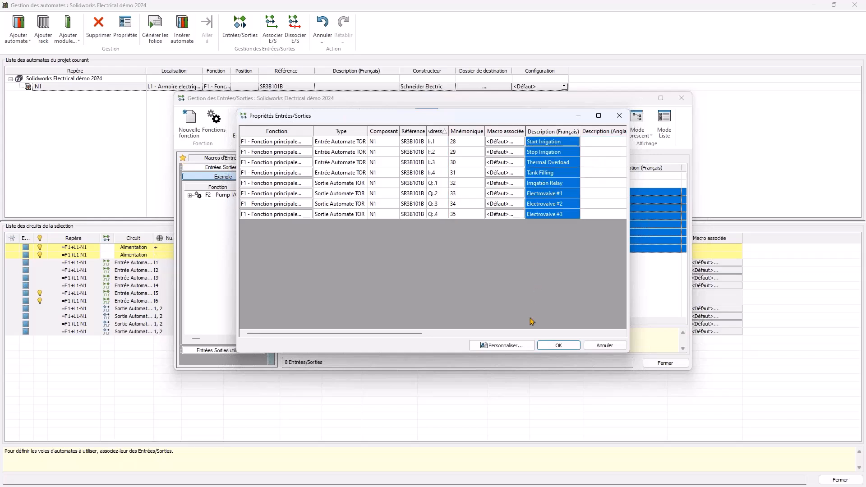
left_click(559, 345)
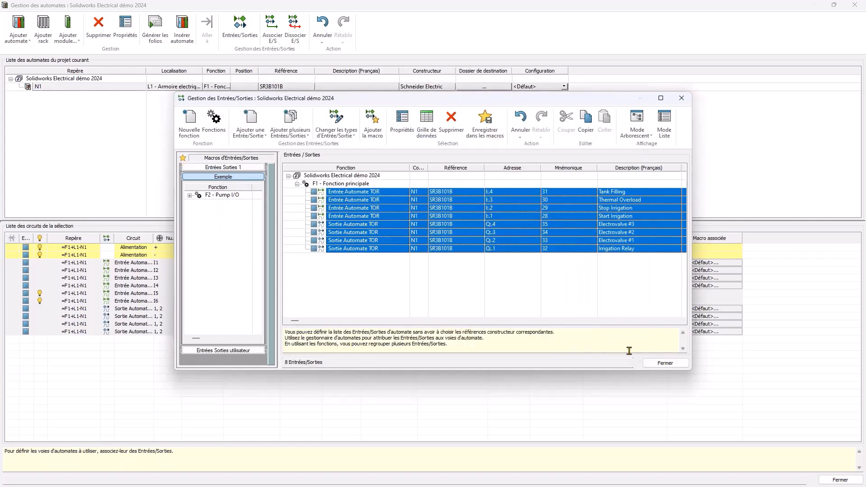
left_click(664, 363)
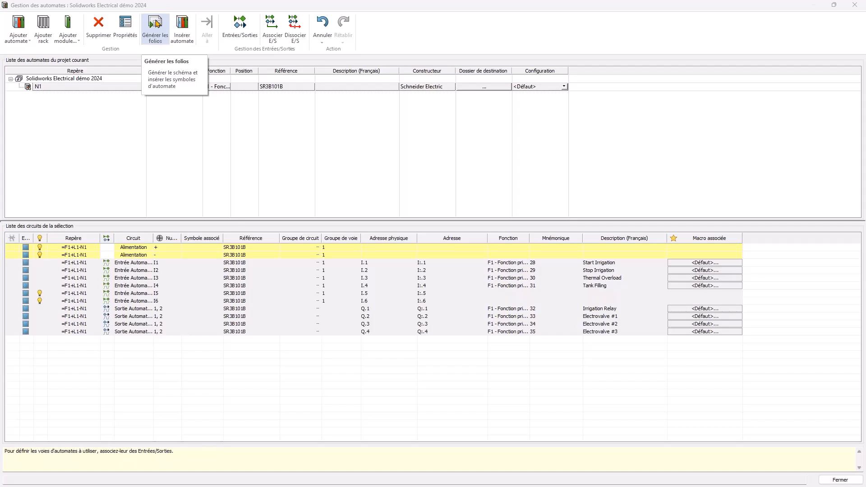
right_click(39, 295)
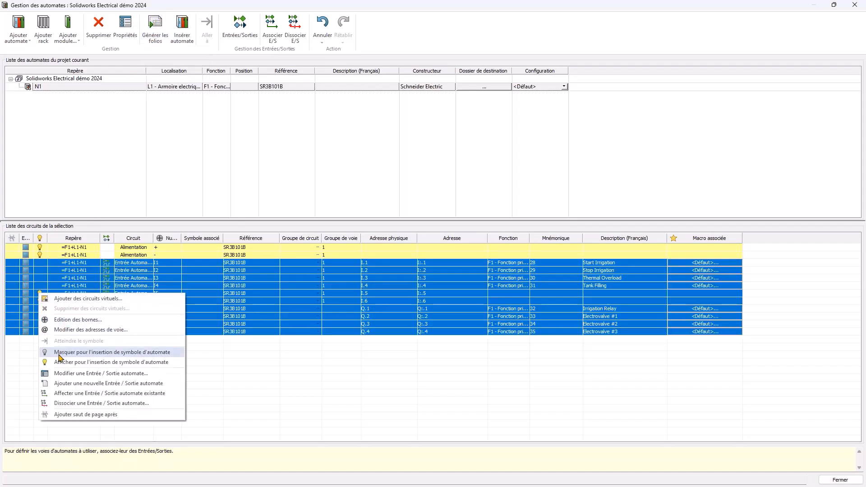
left_click(59, 352)
left_click(50, 360)
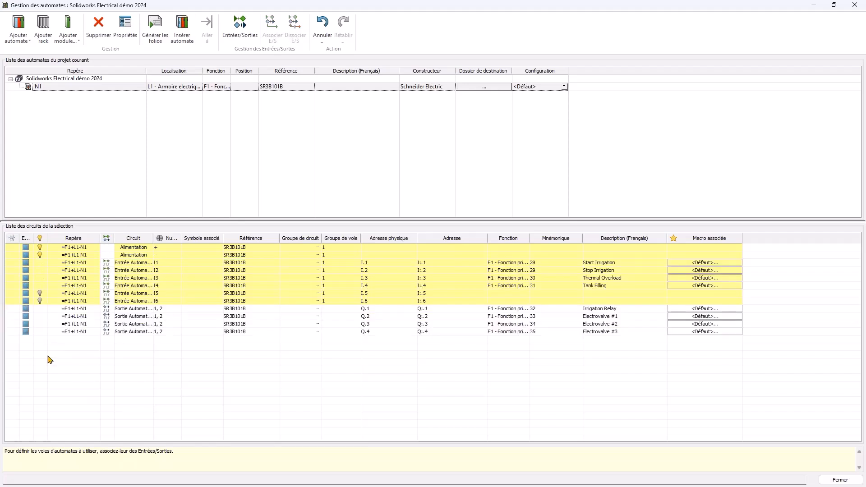
left_click_drag(49, 332, 27, 263)
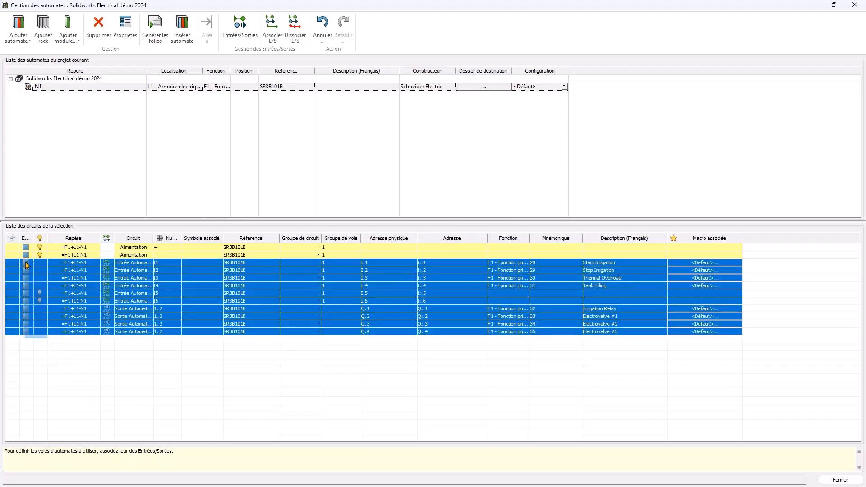
right_click(26, 261)
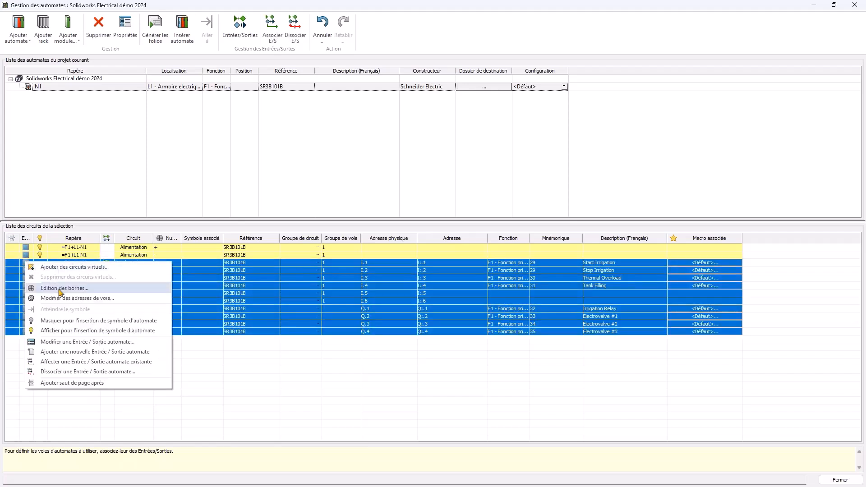
left_click(55, 330)
left_click(91, 381)
Step: Hide inputs I6 and I5 of N1 from PLC symbol insertion, and add a page break after input I4
right_click(45, 301)
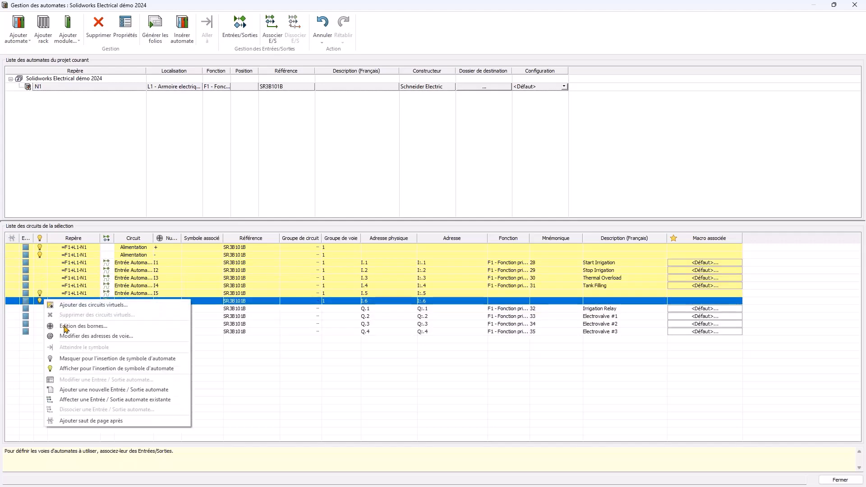
left_click(64, 360)
right_click(44, 293)
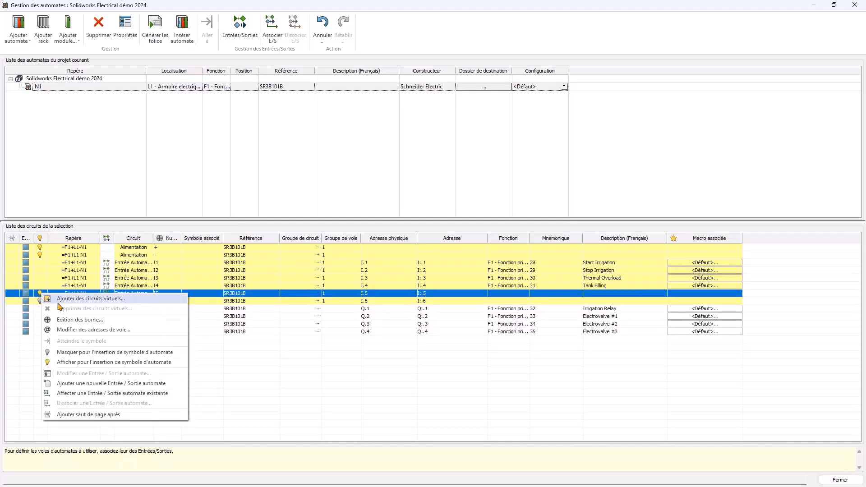
left_click(64, 349)
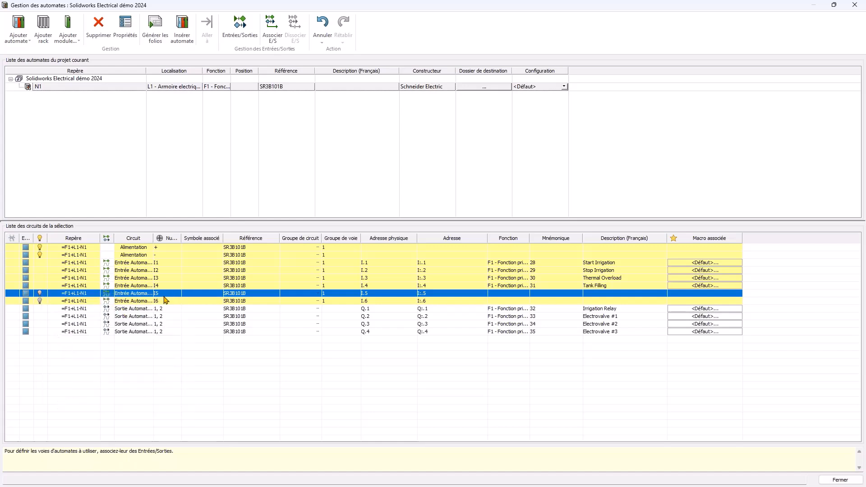
right_click(13, 286)
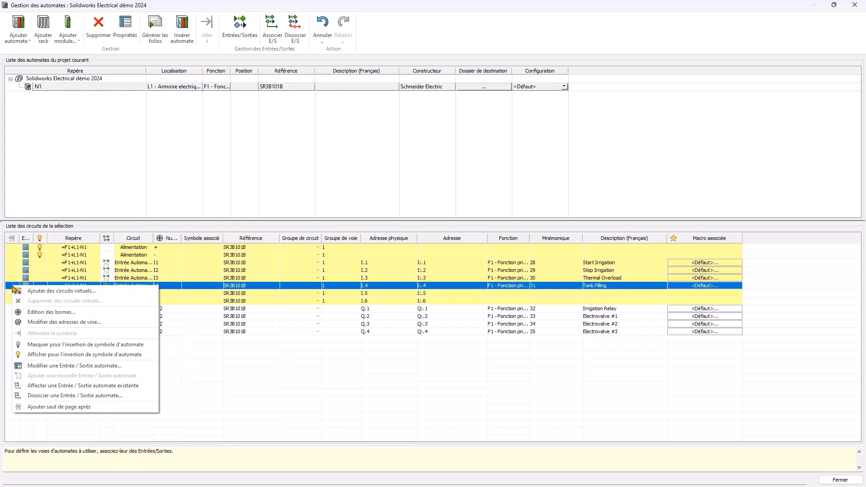
left_click(67, 406)
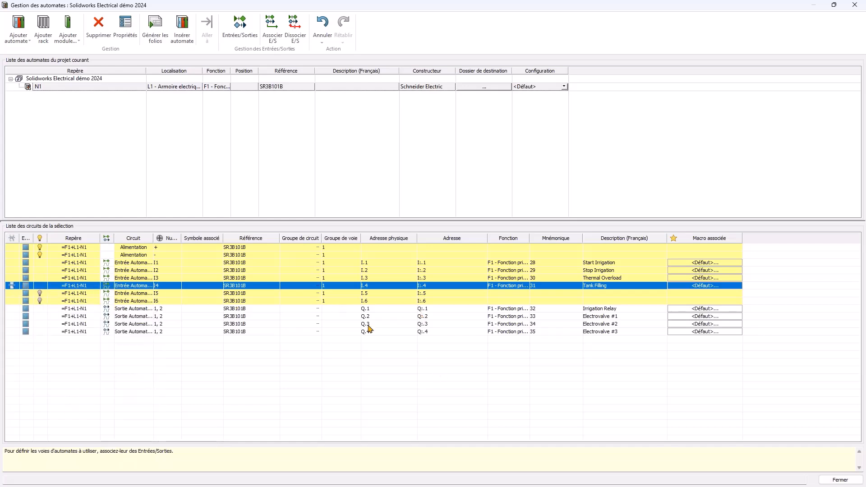
Step: Generate the PLC folios in the folder 2 - Schémas, dismiss the creation report and close the PLC manager
left_click(159, 30)
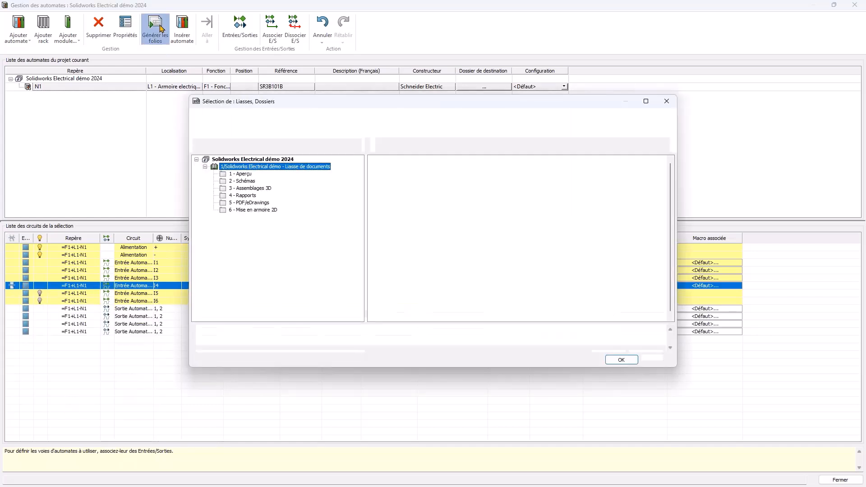
left_click(243, 181)
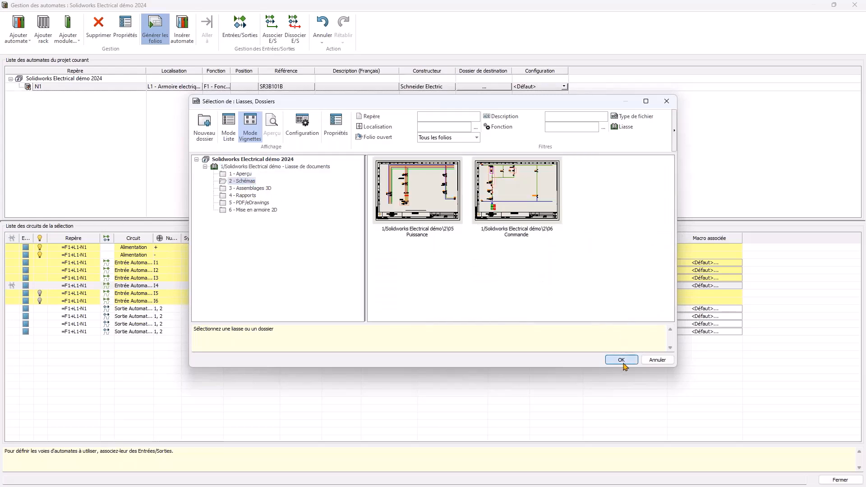
left_click(622, 360)
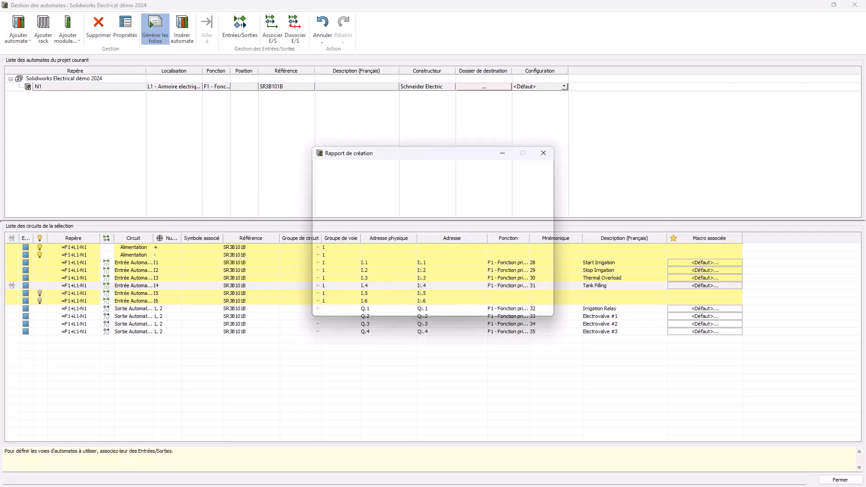
left_click(534, 308)
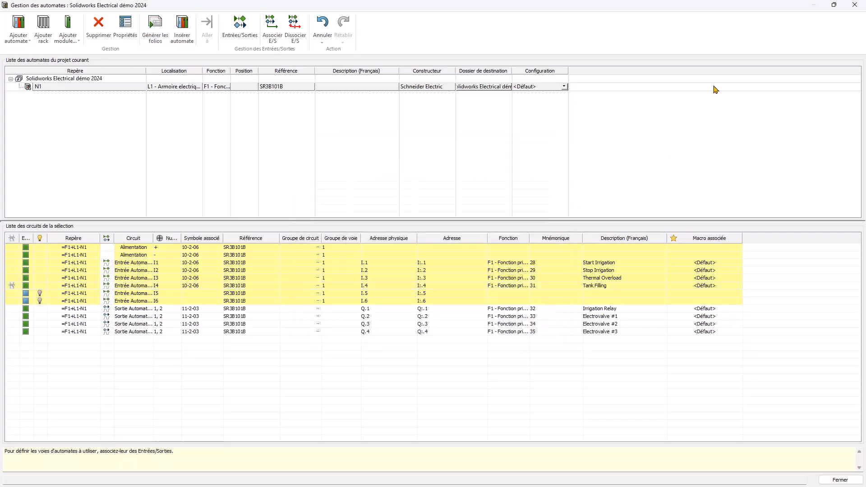
left_click(854, 4)
Step: Open the generated folios 10 and 11 to examine the drawn PLC inputs and outputs with their descriptions
double_click(92, 171)
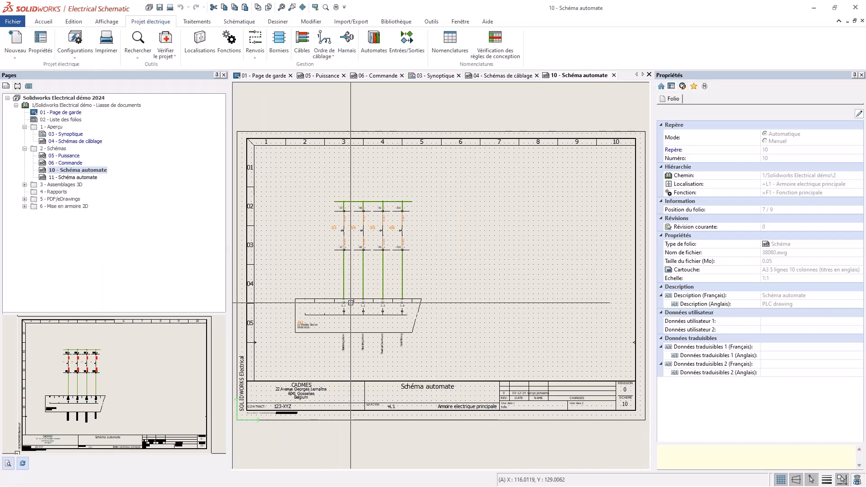
double_click(78, 178)
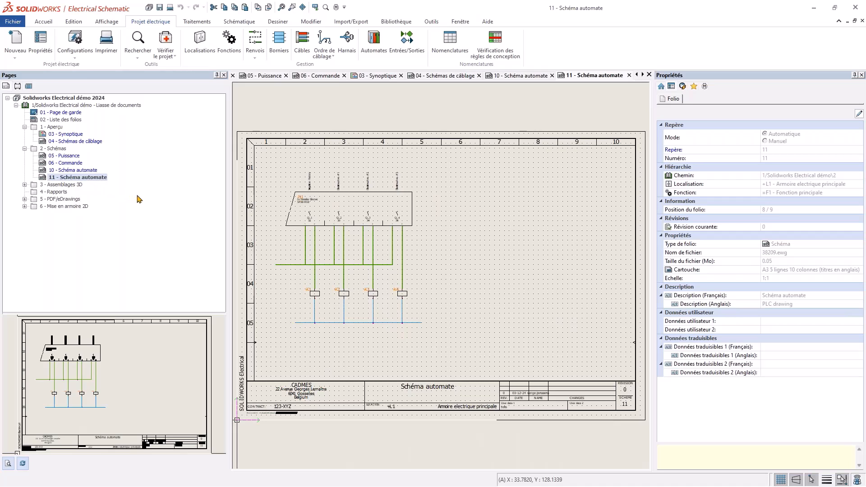
middle_click_drag(359, 272, 373, 202)
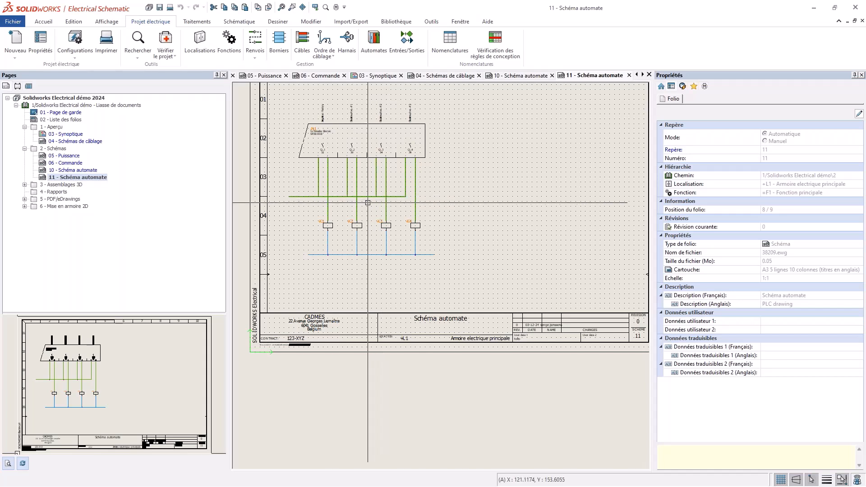
Step: Open folio 06 - Commande and number the project's new wires without changing the existing numbers
left_click(321, 75)
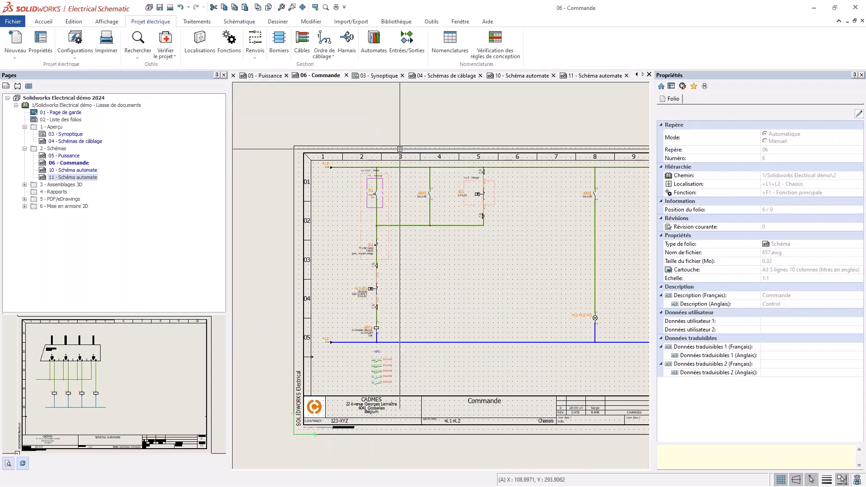
left_click(198, 22)
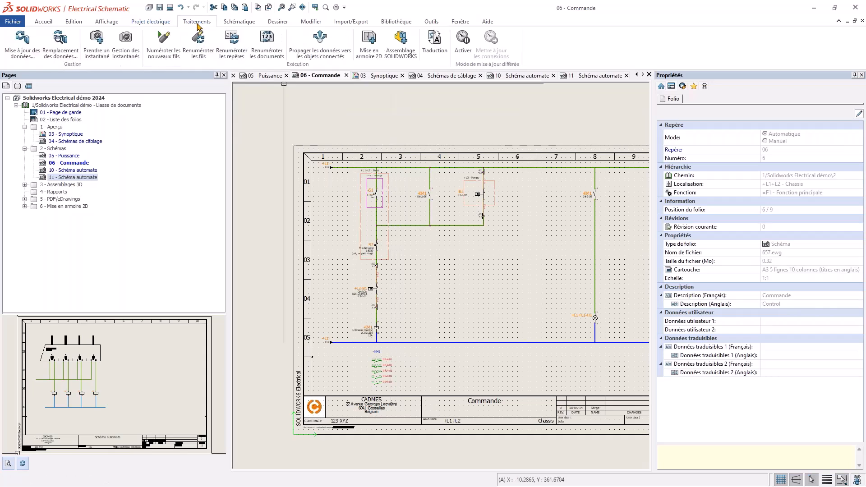
left_click(168, 48)
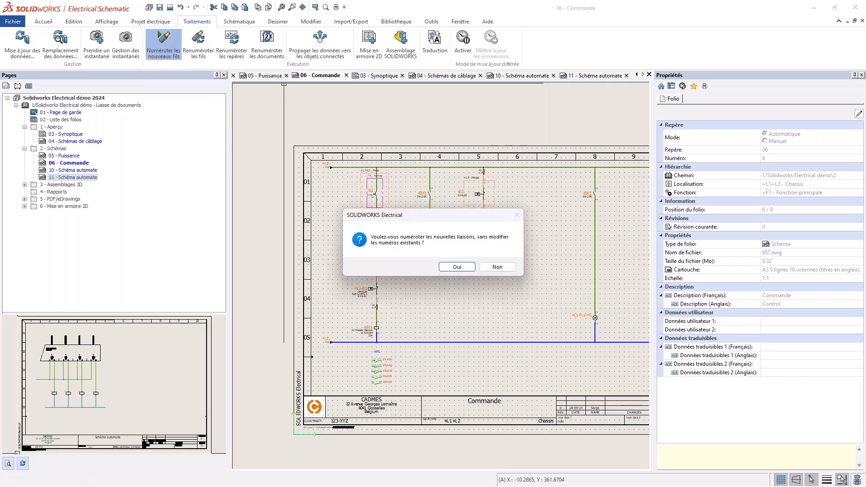
left_click(455, 266)
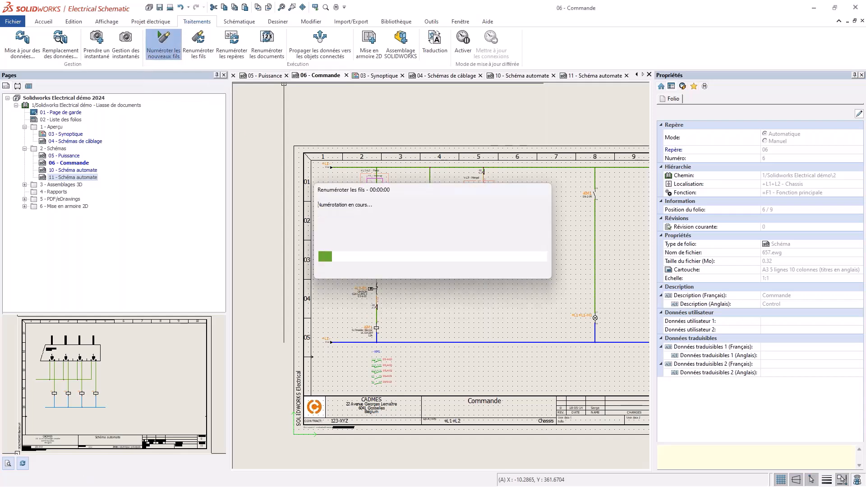
Step: Examine the wire numbers on folio 06 - Commande and on folio 05 - Puissance
scroll(418, 244, "up", 5)
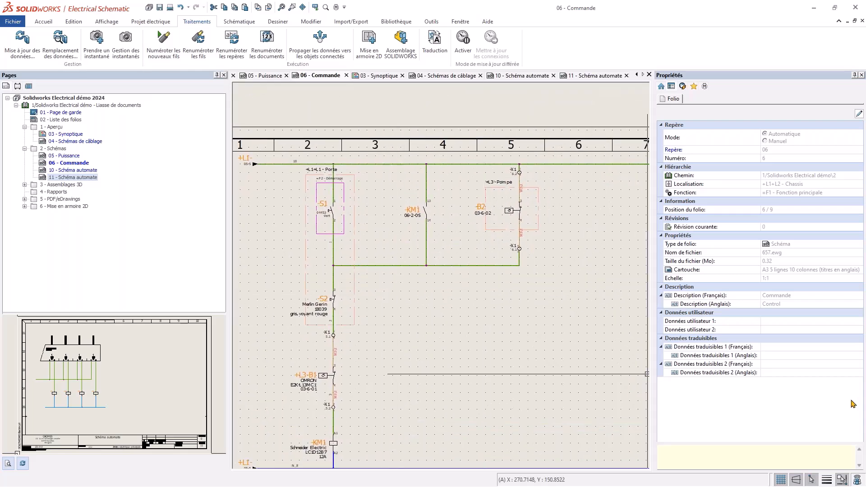
middle_click_drag(360, 330, 358, 274)
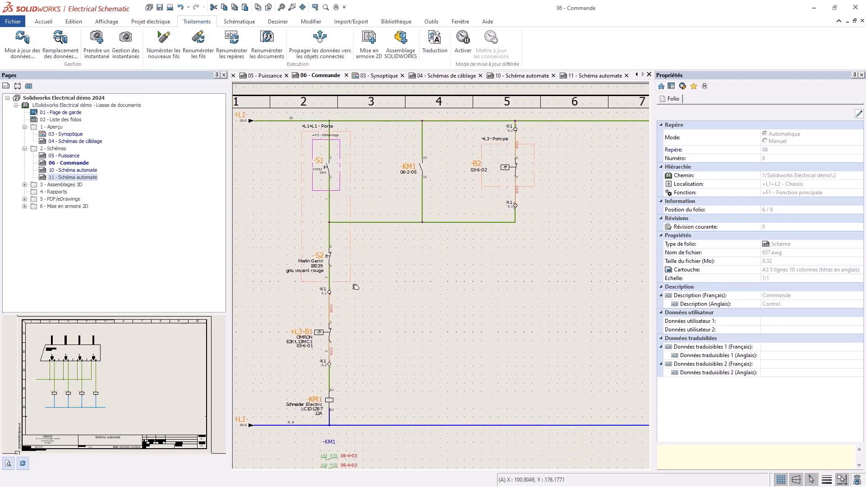
left_click(265, 75)
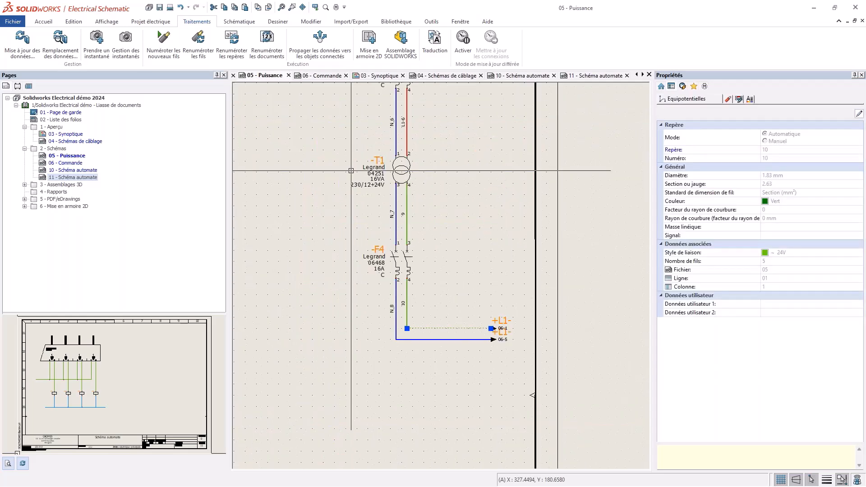
middle_click_drag(351, 171, 363, 266)
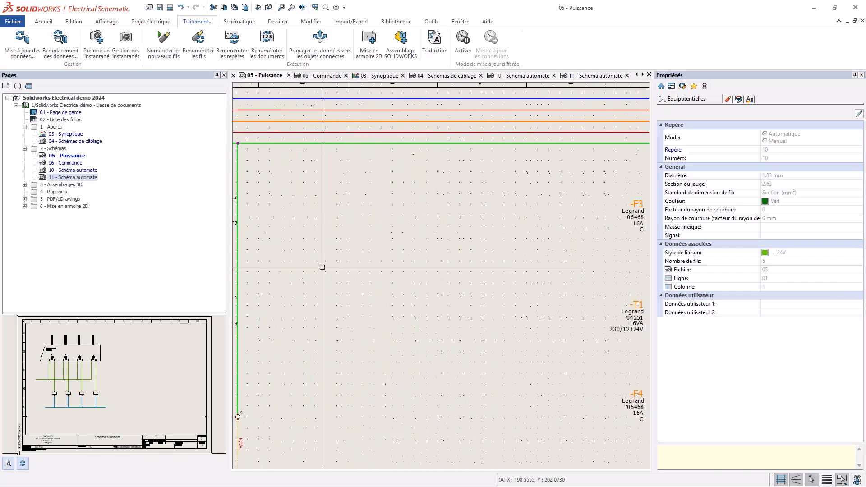
scroll(439, 274, "down", 2)
Step: Return to folio 06 - Commande and change the project's numbering mode to Fil in the wire style manager
left_click(334, 76)
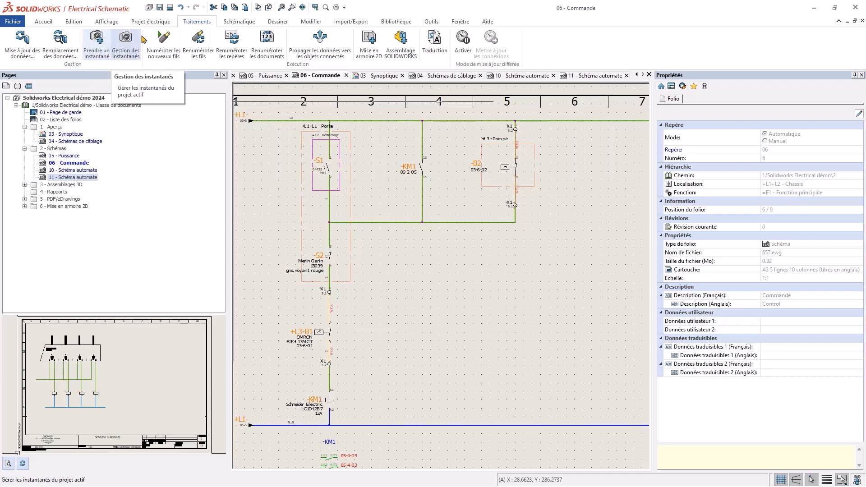
left_click(158, 22)
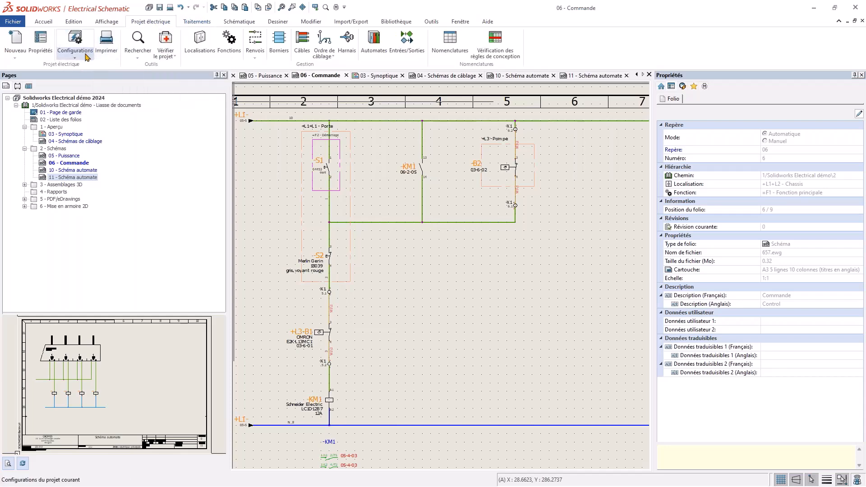
left_click(75, 43)
left_click(99, 84)
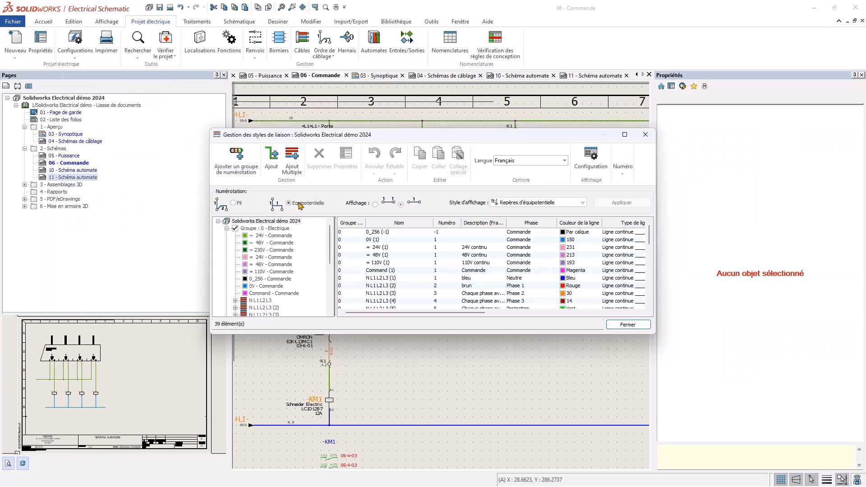
left_click(233, 203)
left_click(622, 202)
left_click(627, 325)
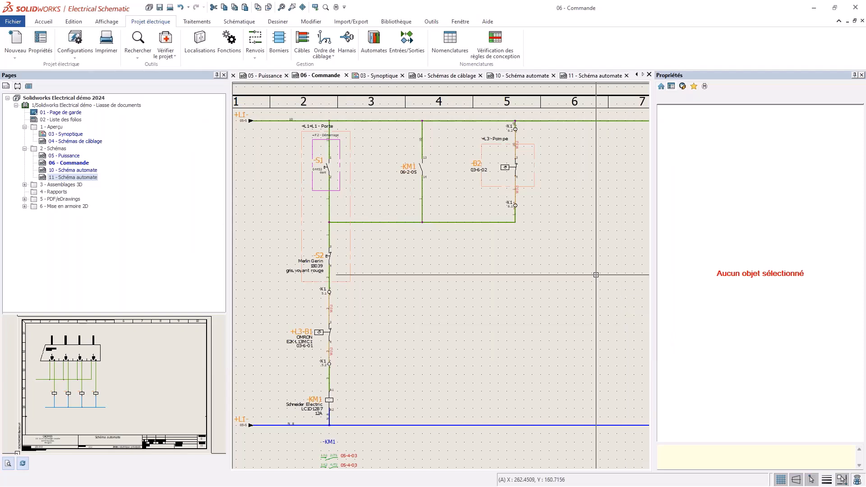
Step: Recalculate the wire numbers across the whole project, keeping the manually entered numbers
left_click(197, 21)
left_click(199, 43)
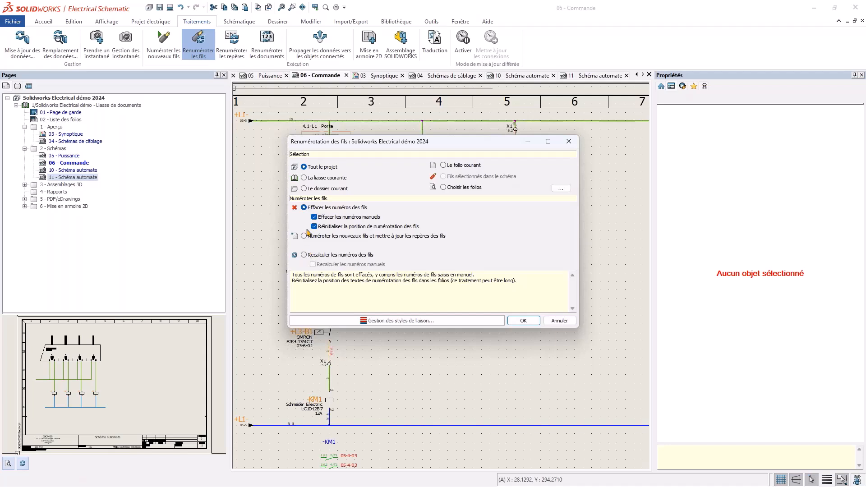
left_click(304, 255)
left_click(527, 320)
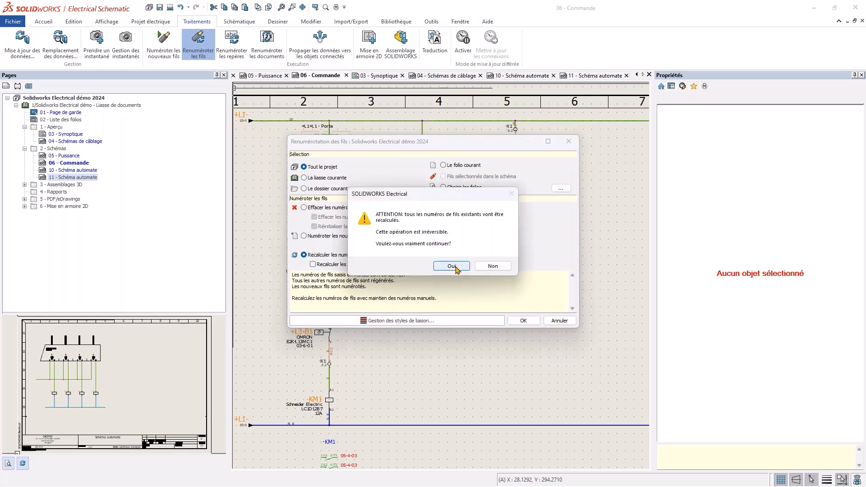
left_click(453, 266)
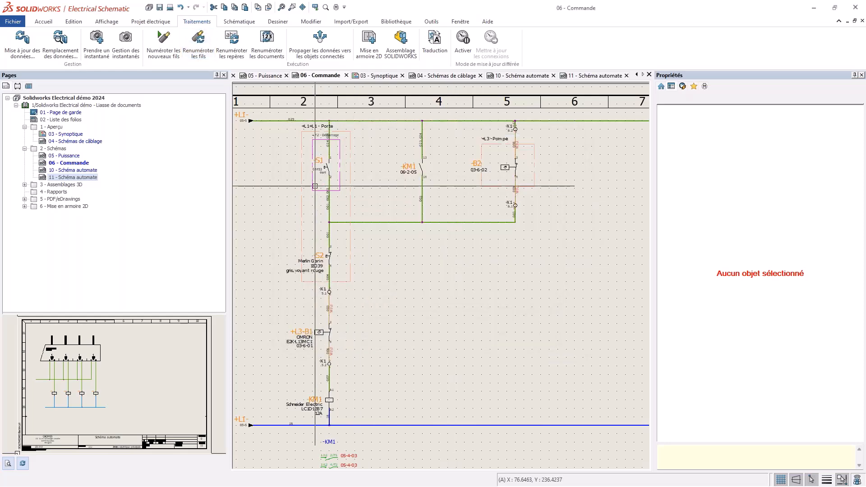
Step: Examine the individual wire numbers around S1, KM1, B2 and S2 on folio 06 - Commande
scroll(315, 186, "up", 2)
middle_click_drag(293, 186, 284, 227)
scroll(283, 227, "up", 2)
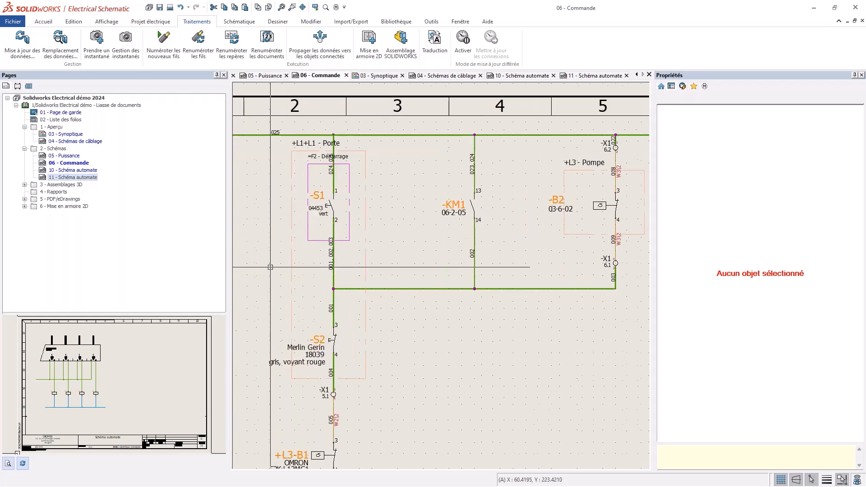
middle_click_drag(310, 257, 300, 191)
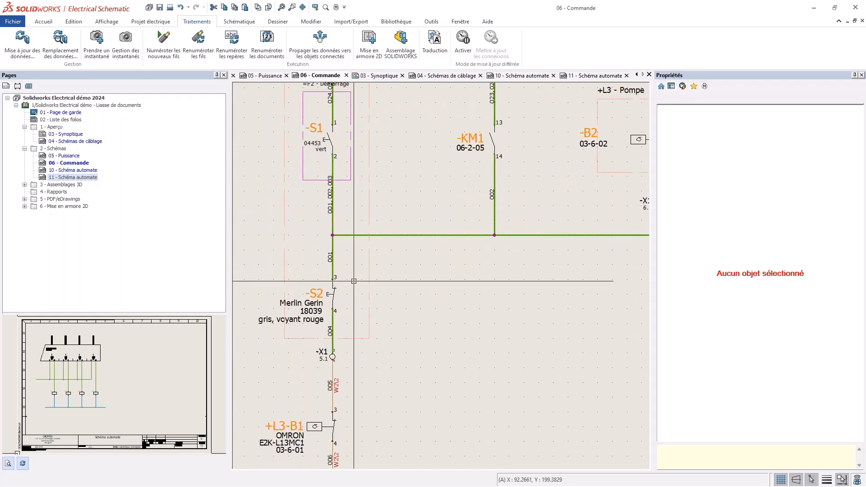
scroll(343, 252, "up", 2)
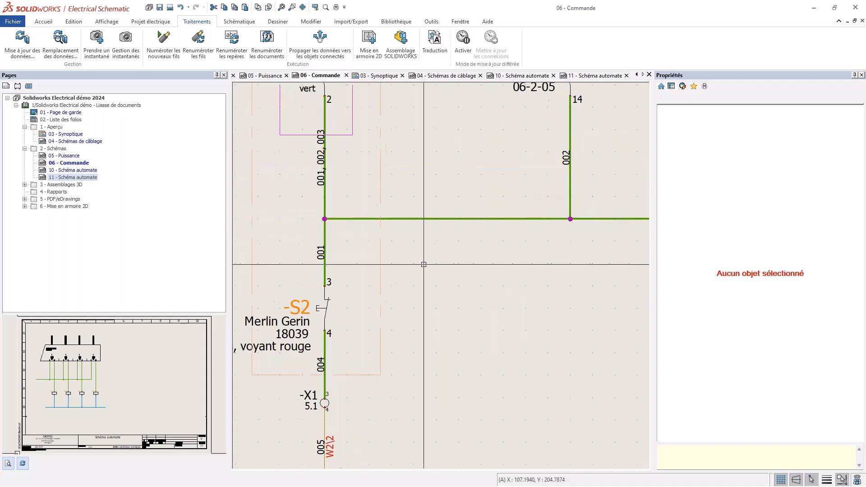
scroll(412, 255, "down", 2)
middle_click_drag(412, 256, 363, 236)
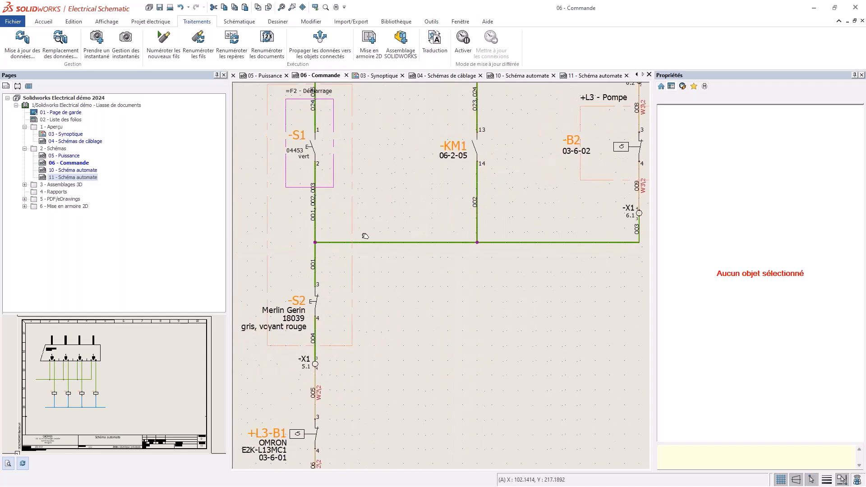
scroll(312, 195, "up", 3)
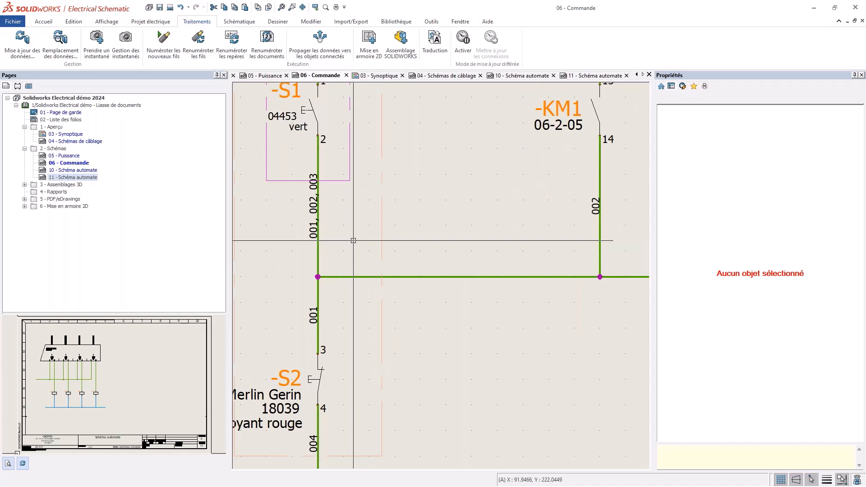
scroll(315, 135, "down", 1)
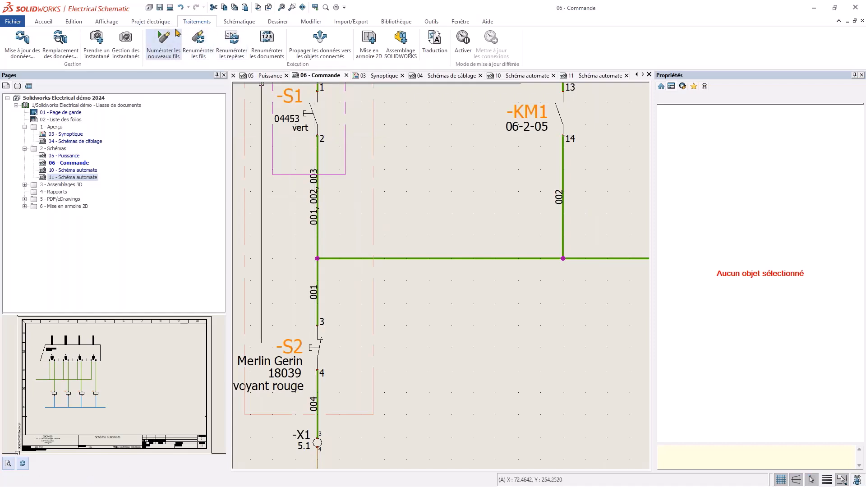
Step: Open the design rule check and review its first four rules, from Fils sans repère to terminals with too many connected wires
left_click(159, 22)
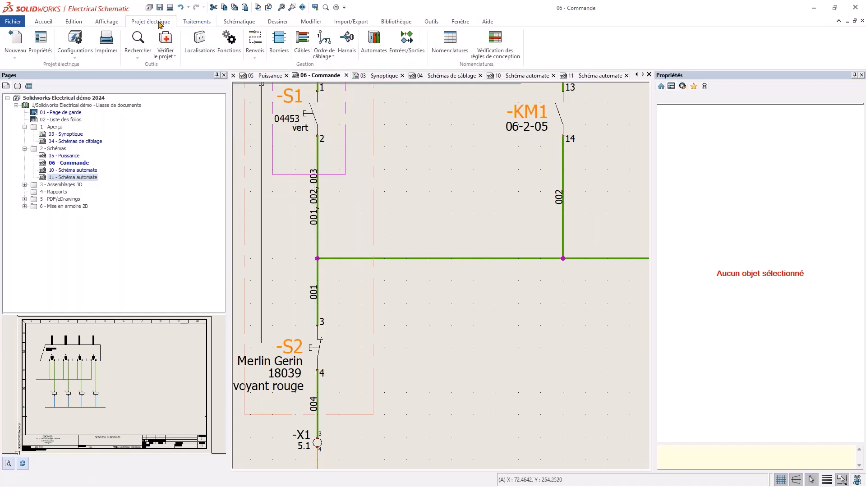
left_click(497, 47)
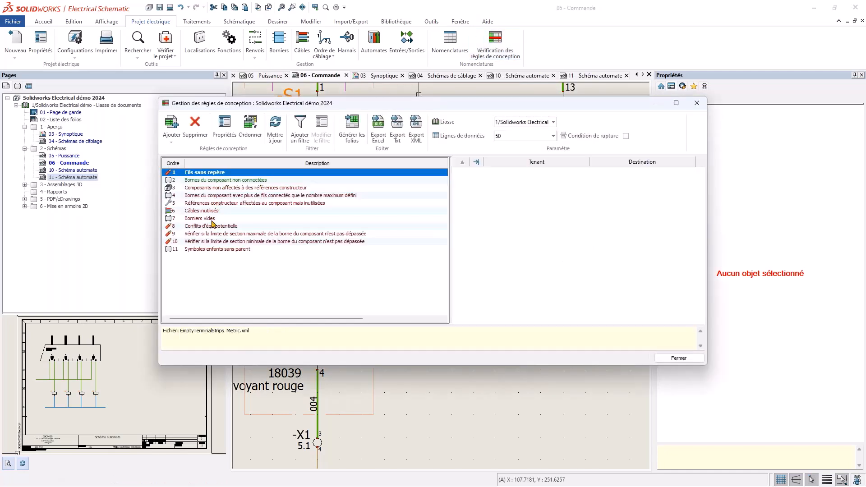
left_click(219, 174)
left_click(236, 182)
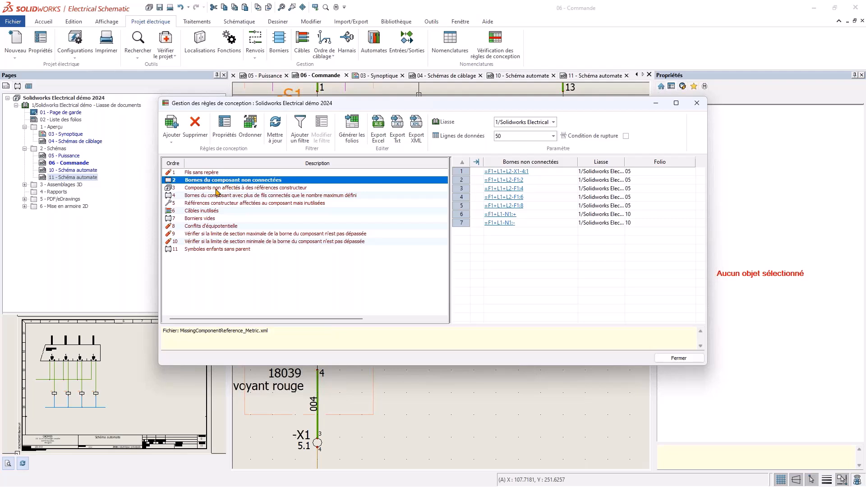
left_click(216, 190)
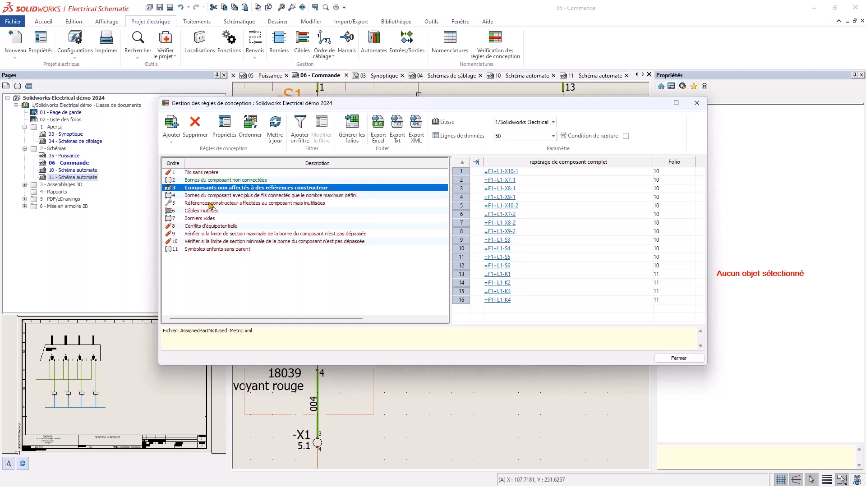
left_click(250, 197)
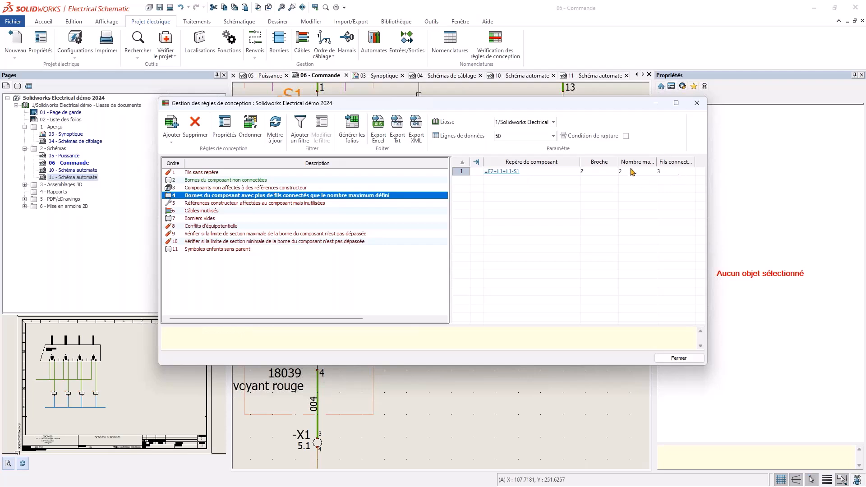
Step: Go to the flagged component =F2+L1+L1-S1 in the schematic and examine the wires connected at its terminal 2
left_click(514, 171)
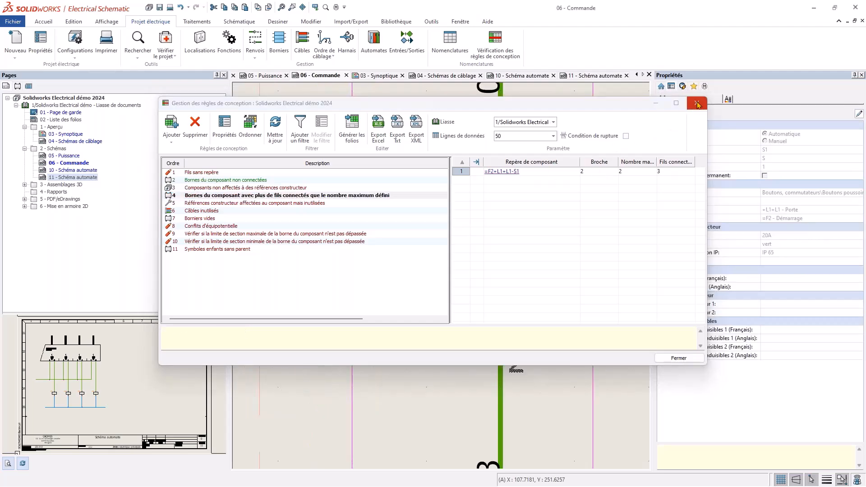
left_click(657, 107)
scroll(560, 337, "down", 3)
middle_click_drag(537, 323, 377, 184)
scroll(431, 276, "down", 2)
middle_click_drag(473, 285, 407, 277)
middle_click_drag(469, 293, 442, 289)
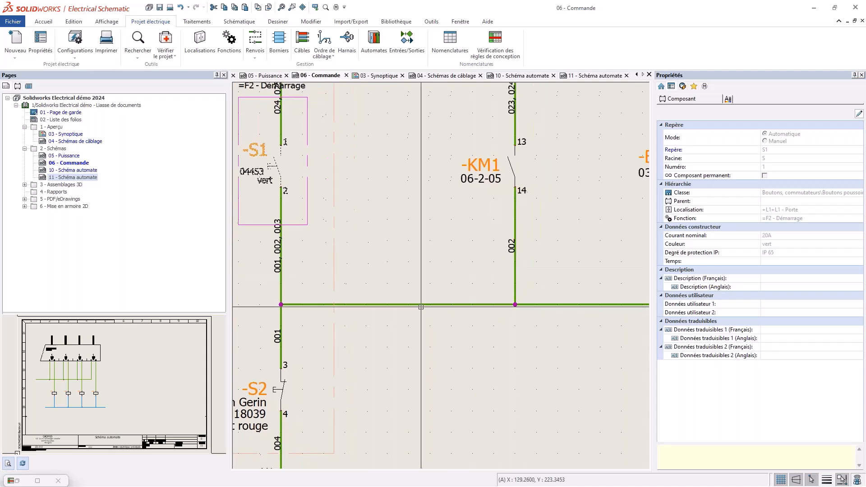
Step: Enable automatic display of the nodal indicators in the project's graphic configuration
left_click(77, 43)
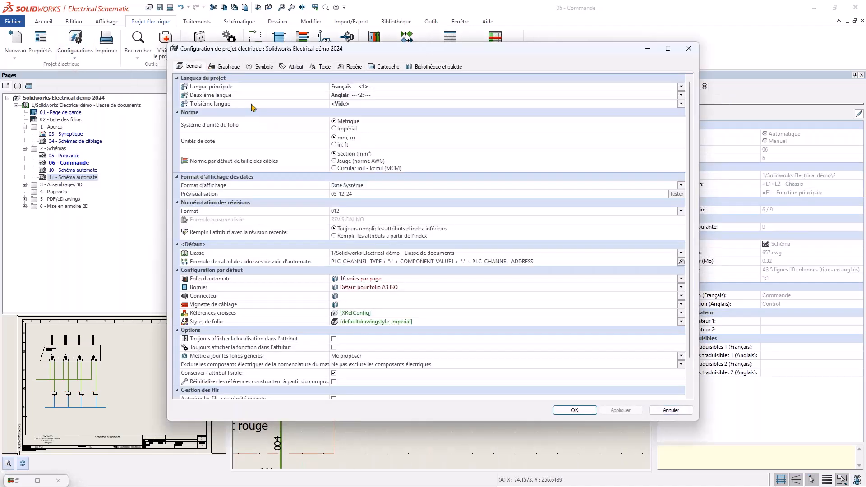
left_click(224, 67)
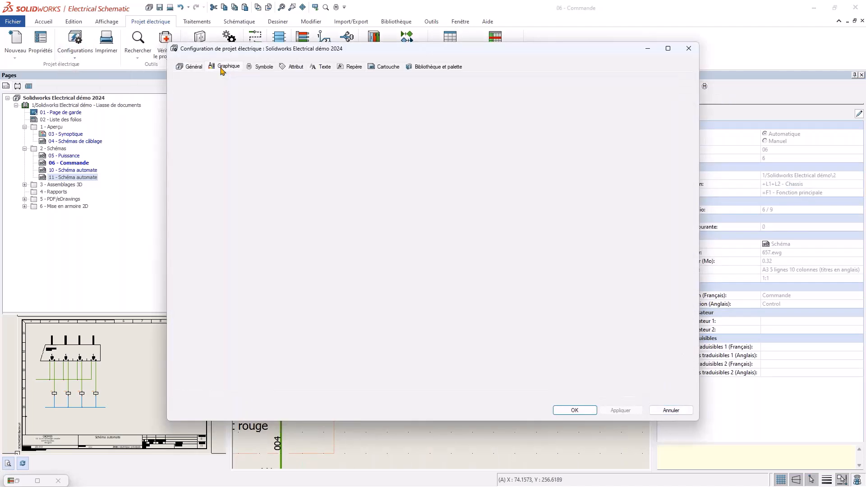
left_click(334, 365)
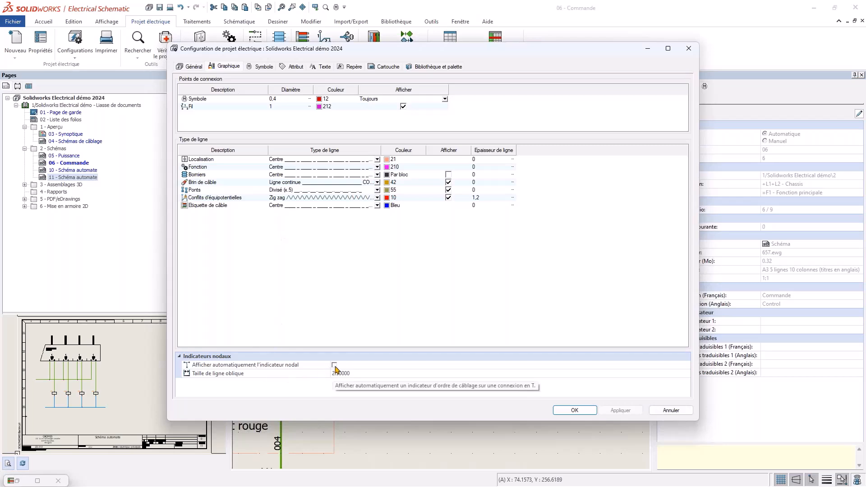
left_click(575, 410)
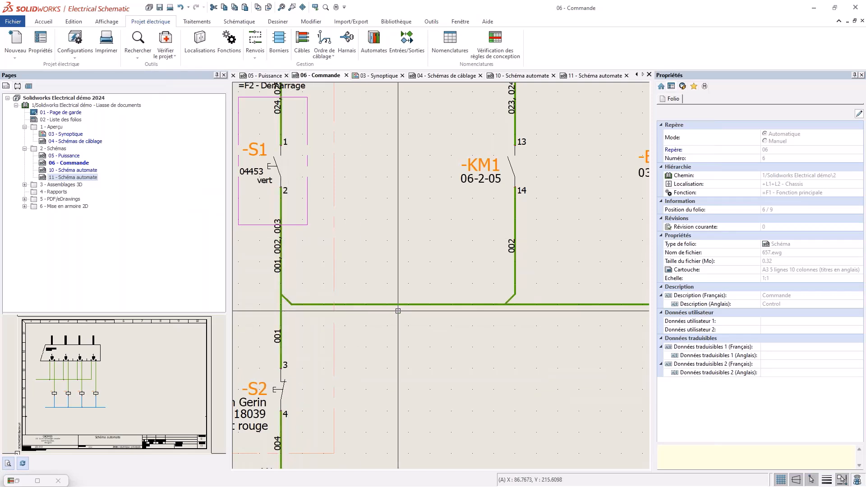
Step: Edit the connection path of the wire below KM1 terminal 14 so both horizontal branches run through that terminal
middle_click_drag(504, 306, 379, 312)
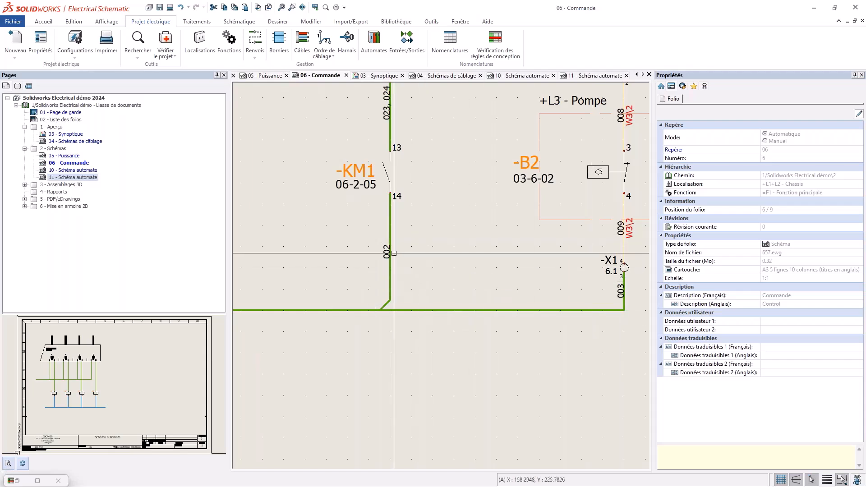
right_click(390, 276)
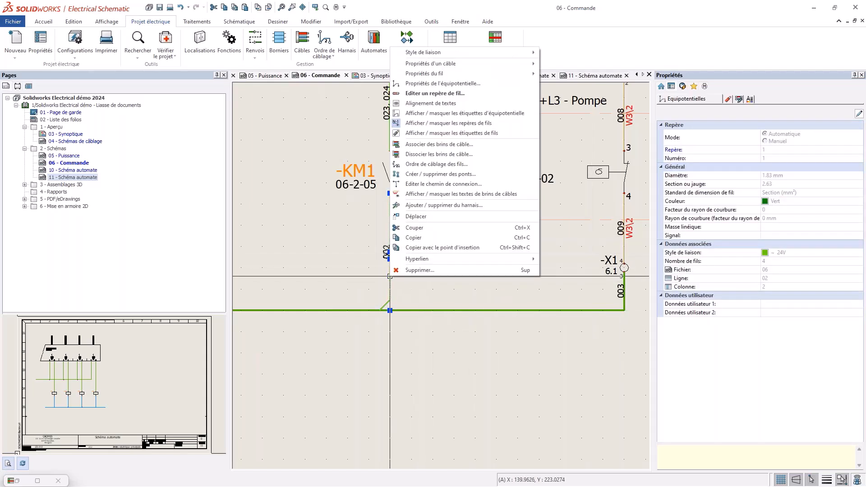
left_click(433, 184)
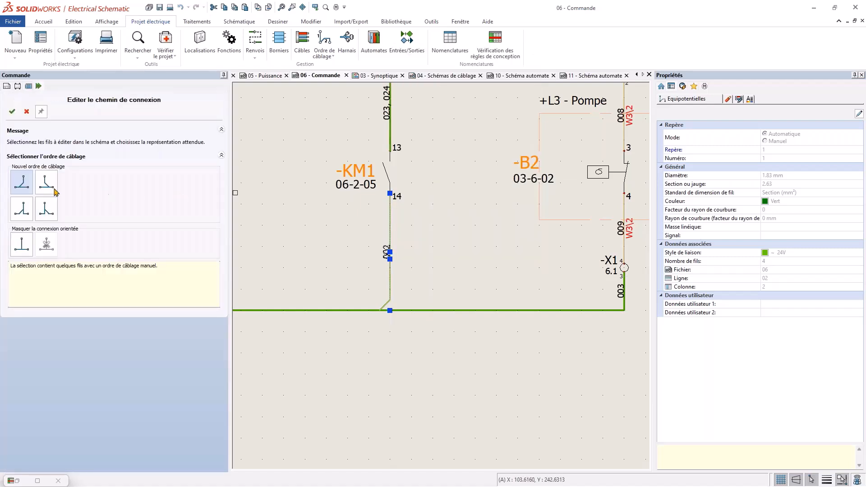
left_click(26, 211)
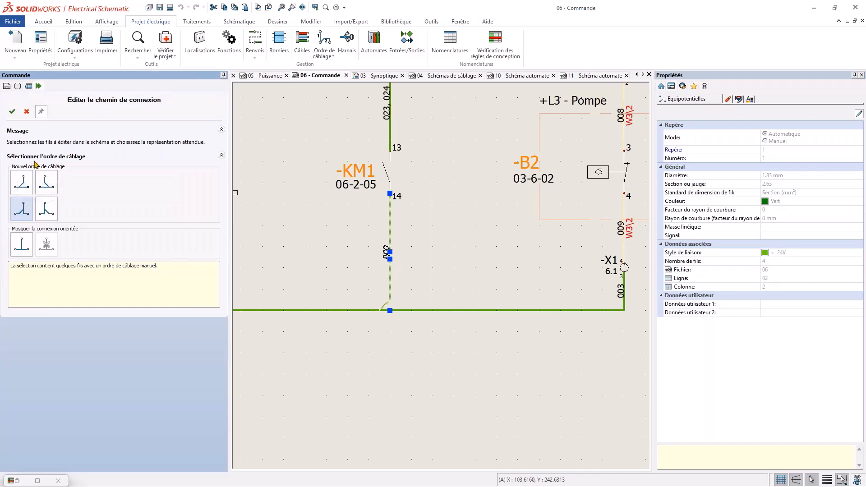
left_click(12, 112)
scroll(329, 267, "down", 3)
middle_click_drag(401, 253, 405, 253)
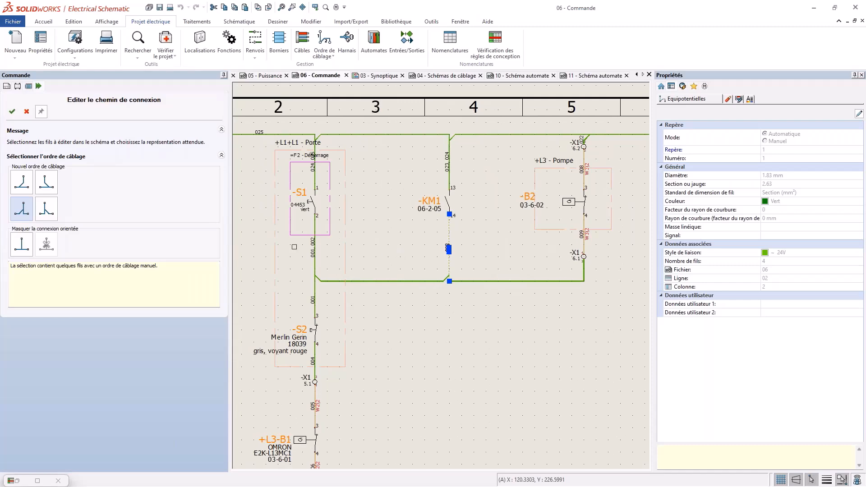
left_click(27, 112)
Step: Recalculate the whole project's wire numbers for the changed wiring order and examine the numbers around S1, KM1 and X1
scroll(329, 256, "up", 4)
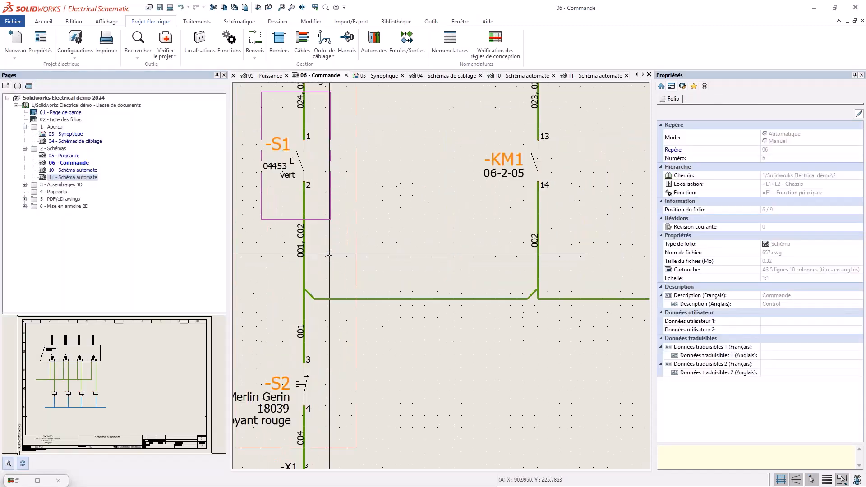
middle_click_drag(440, 260, 438, 259)
scroll(438, 259, "down", 1)
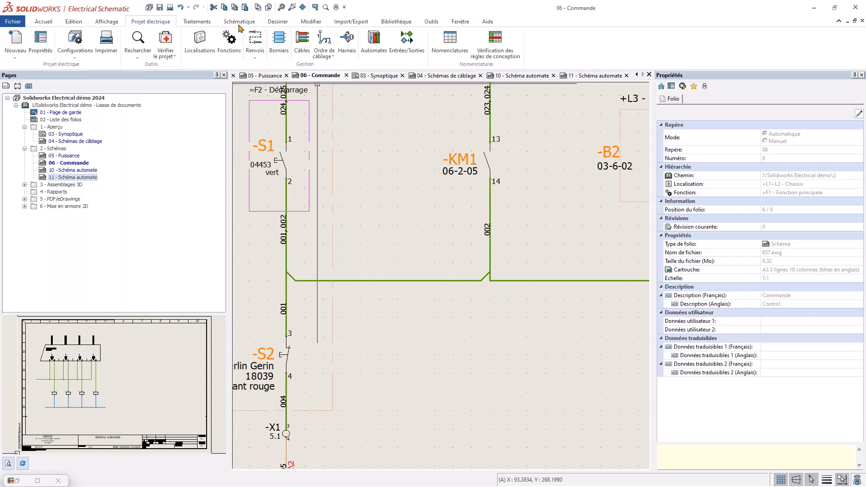
left_click(192, 25)
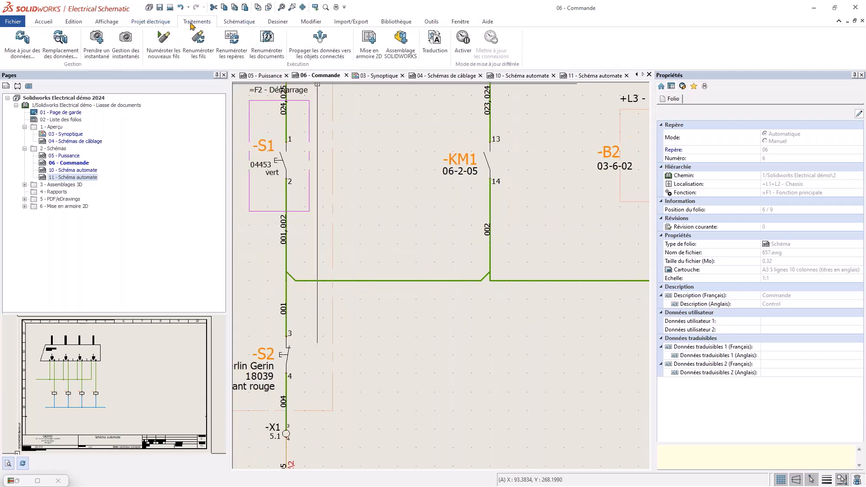
left_click(200, 45)
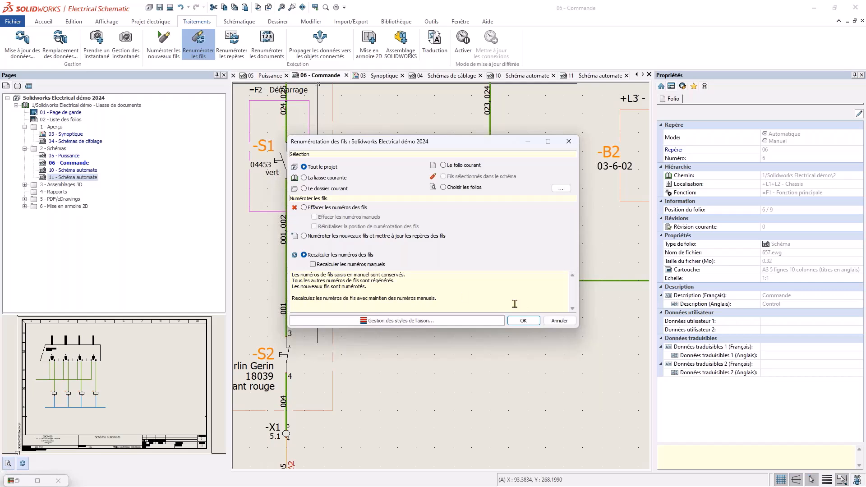
left_click(523, 320)
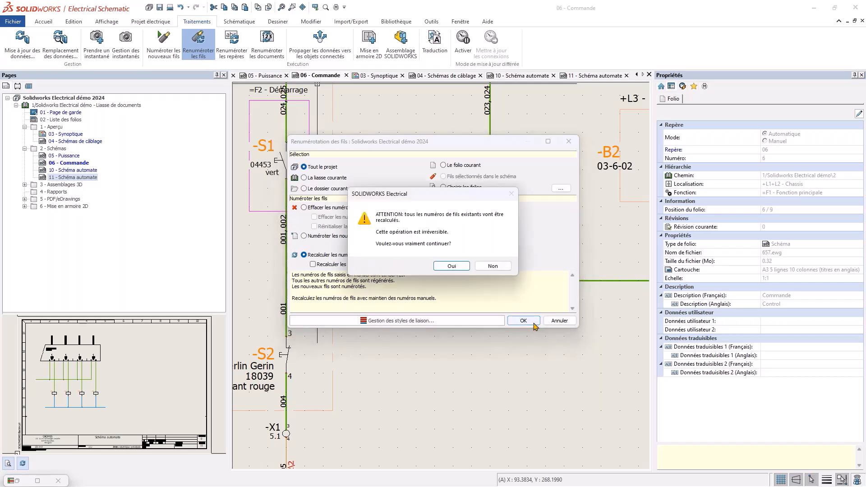
left_click(462, 267)
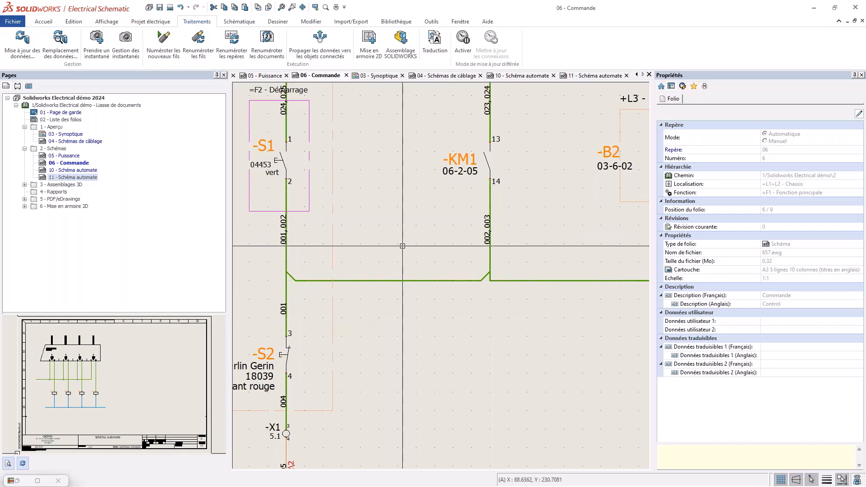
middle_click_drag(436, 244, 269, 259)
middle_click_drag(406, 270, 526, 262)
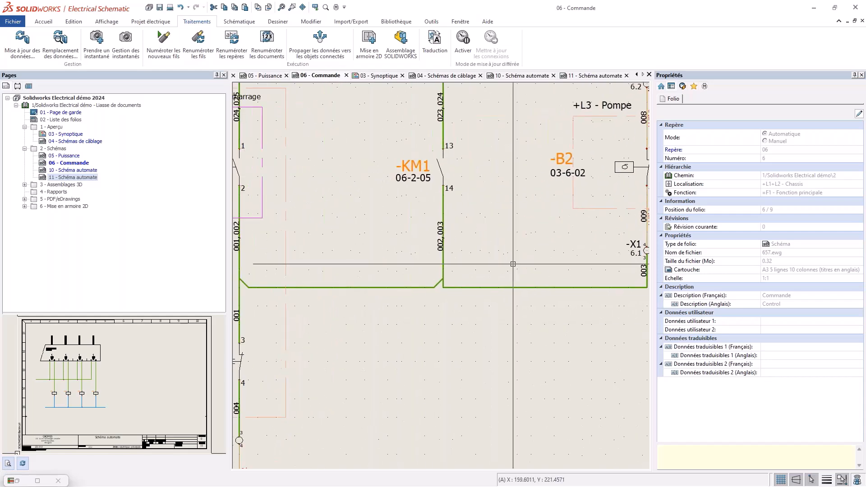
Step: Restore the design rule manager, update the rule for terminals with too many wires, and review the Borniers vides rule
left_click(37, 481)
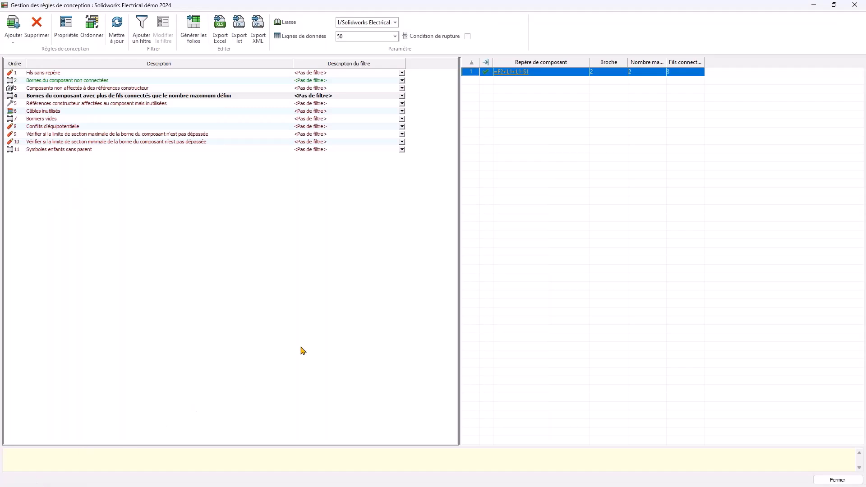
left_click(120, 20)
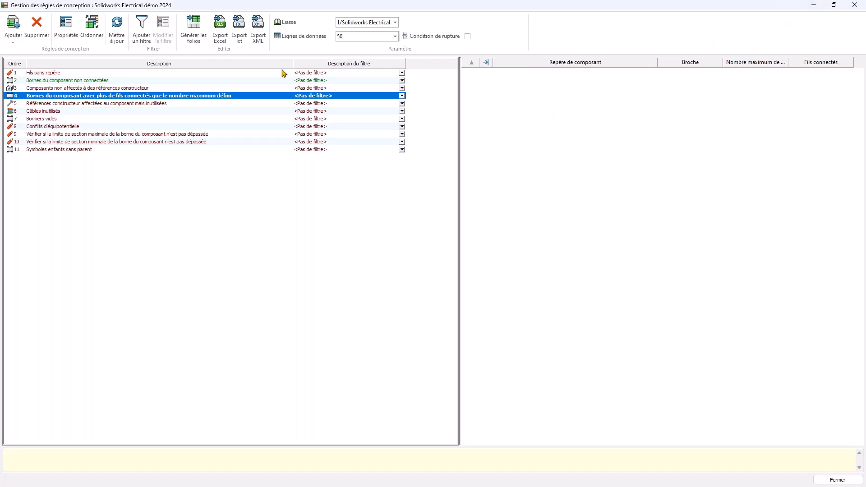
left_click(51, 121)
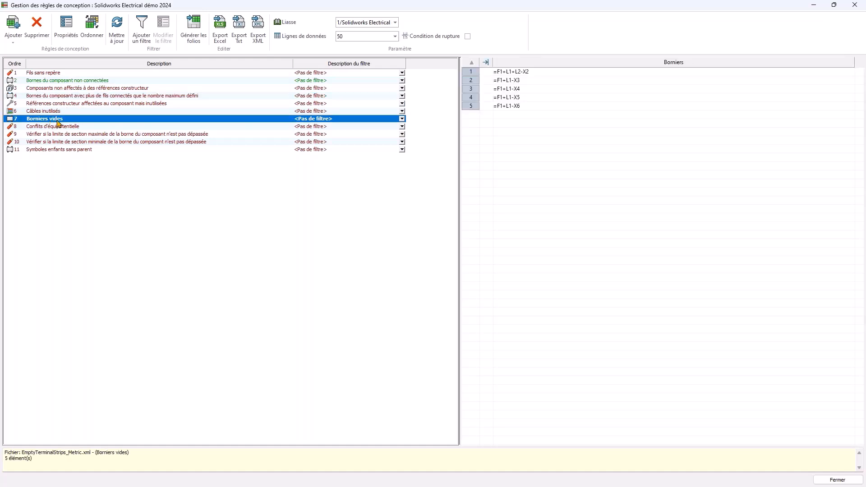
Step: Review the design rules for the maximum and minimum wire section limits of component terminals, and close the design rule manager
left_click(74, 134)
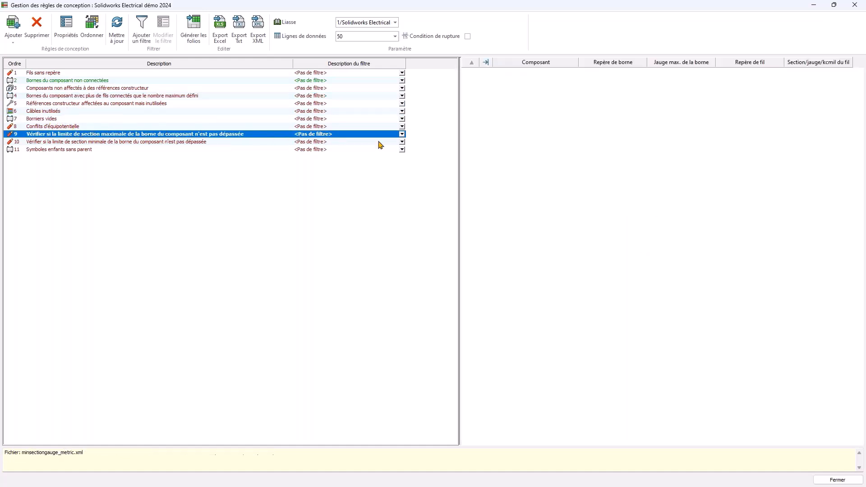
left_click(179, 142)
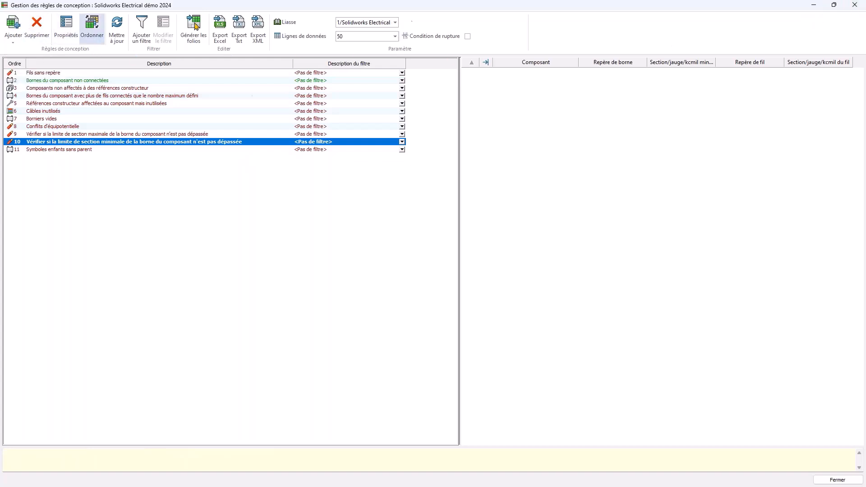
left_click(855, 5)
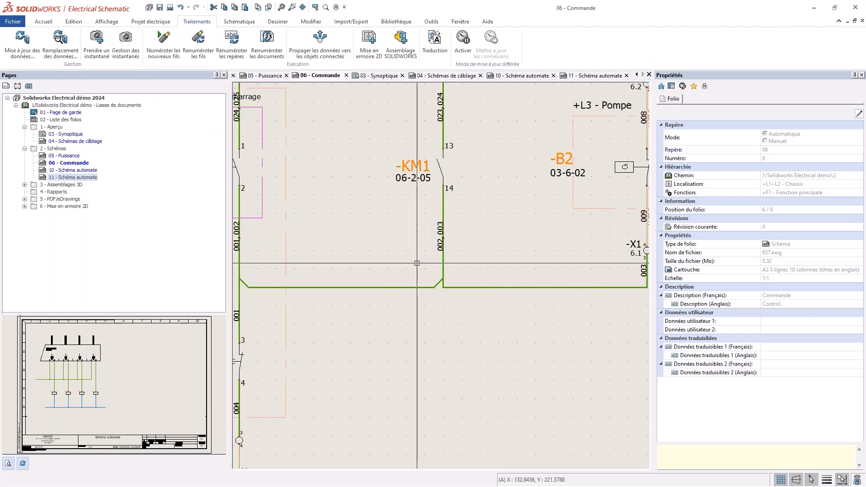
Step: Examine the mark renumbering options for the whole project and its element list, and leave without renumbering
scroll(408, 346, "down", 2)
middle_click_drag(406, 347, 410, 246)
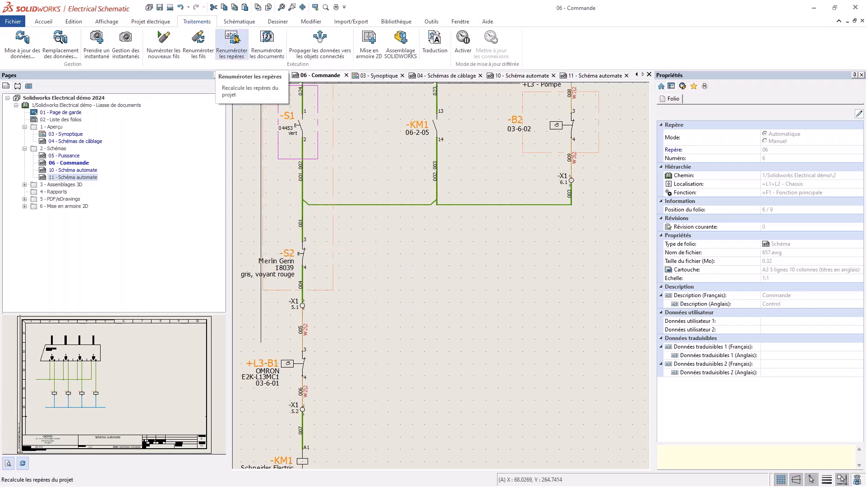
left_click(231, 41)
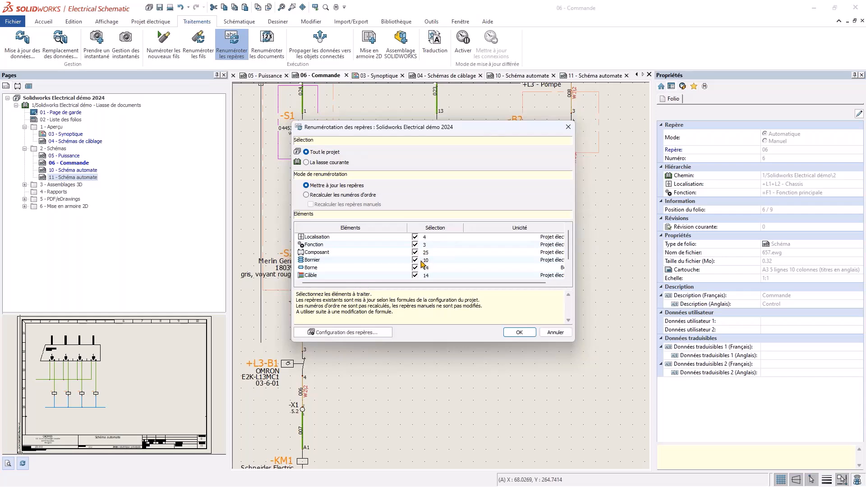
left_click_drag(419, 282, 485, 294)
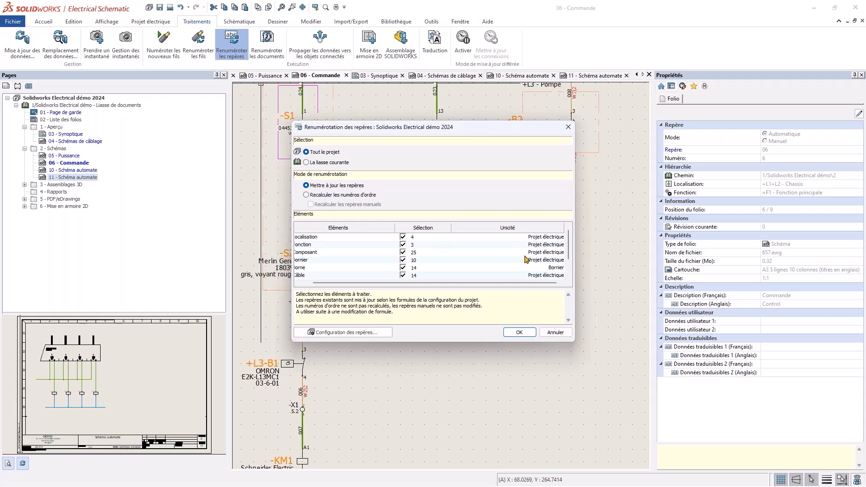
left_click(849, 393)
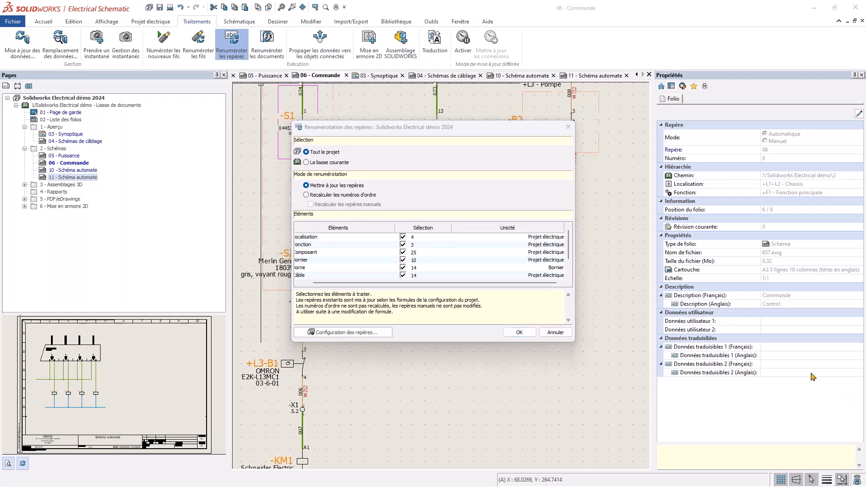
left_click(541, 272)
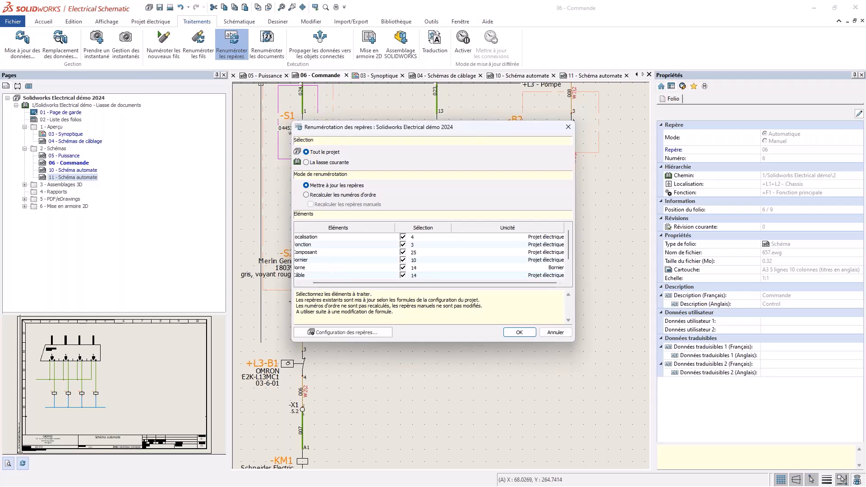
left_click(556, 332)
Step: Renumber all project documents by recalculating order numbers, with folders in steps of 10 from 10 and folios in steps of 5 from 5
left_click(265, 45)
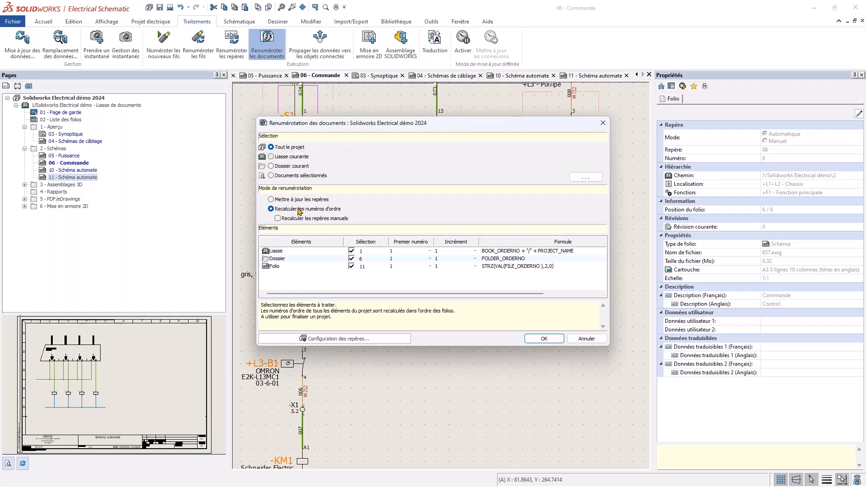
left_click(412, 259)
type("10")
key("Tab")
left_click(406, 266)
type("5")
key("Tab")
left_click(544, 339)
left_click(417, 254)
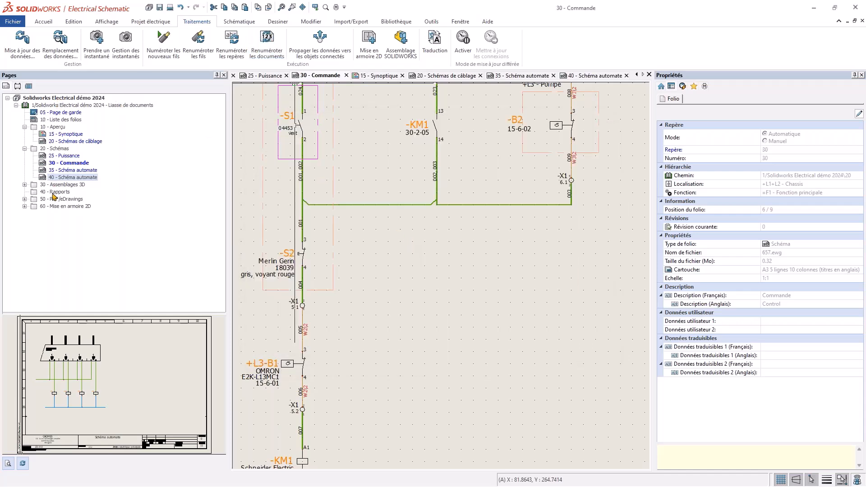
Step: Check the numbering of the folders, cover page and folio list in the document tree
left_click(53, 127)
left_click(59, 149)
left_click(55, 185)
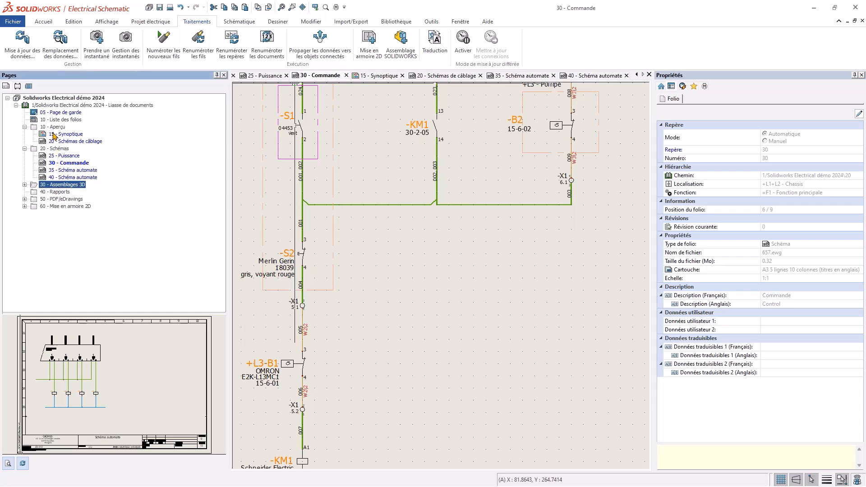
left_click(57, 112)
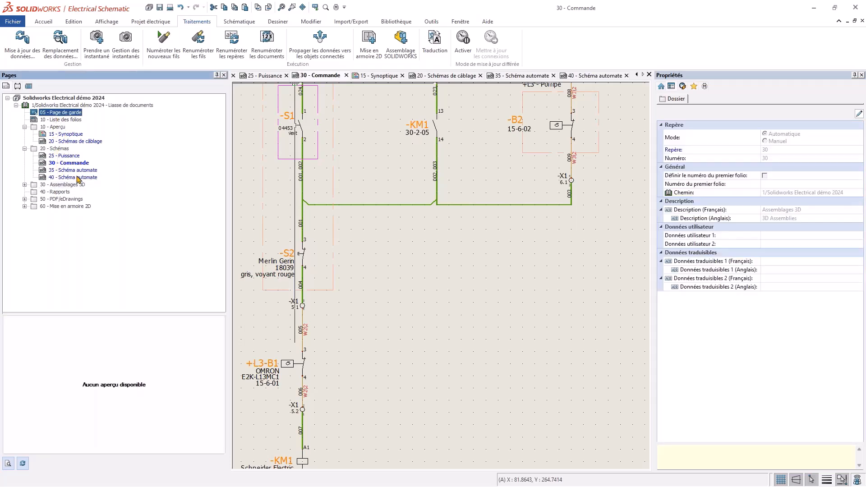
left_click(69, 120)
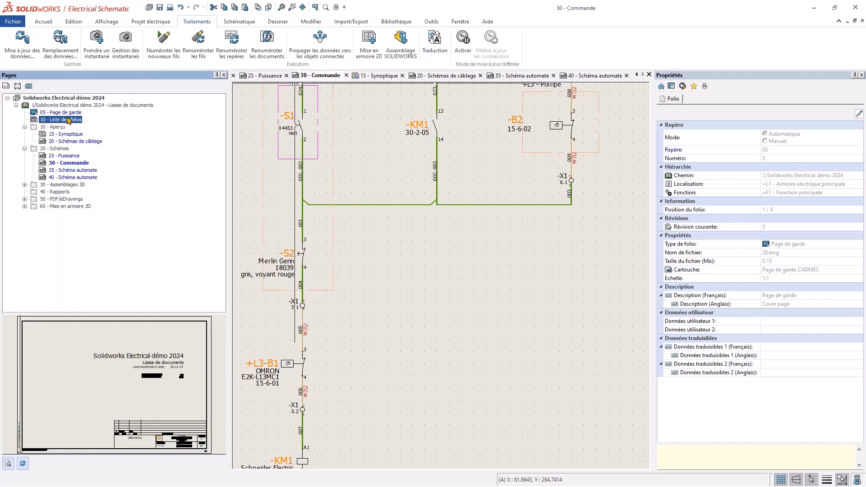
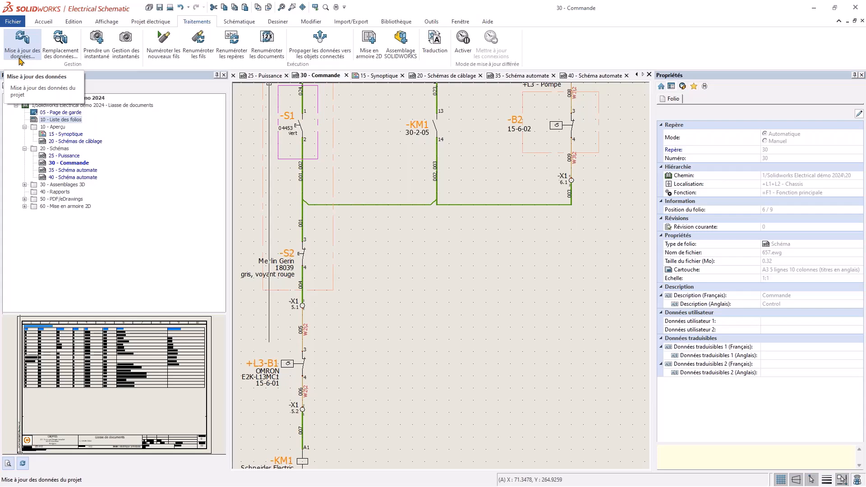
Step: Review which data types the project data update assistant can update, and leave it without updating
left_click(36, 55)
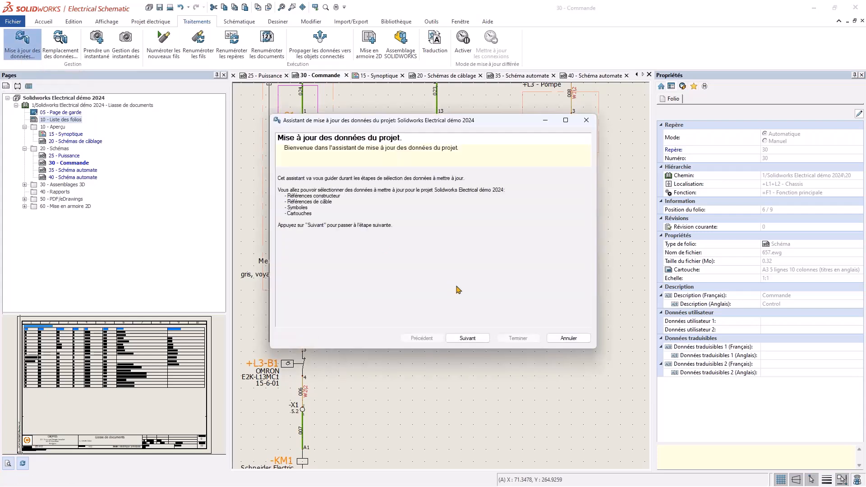
left_click(471, 337)
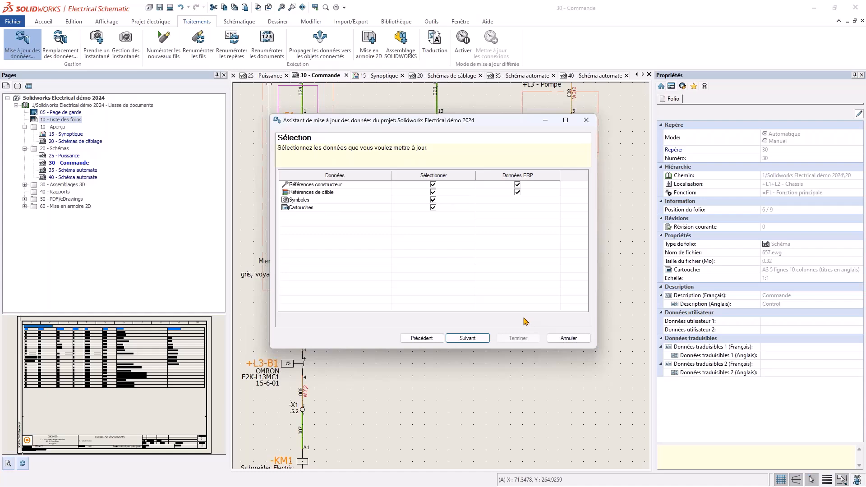
left_click(568, 338)
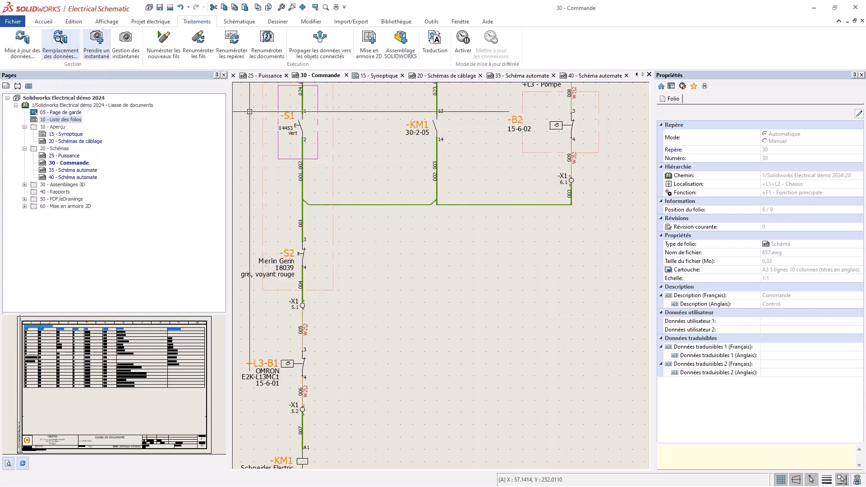
Step: Open the Puissance folio at breaker F2 and start a project data replacement restricted to manufacturer references
left_click(263, 76)
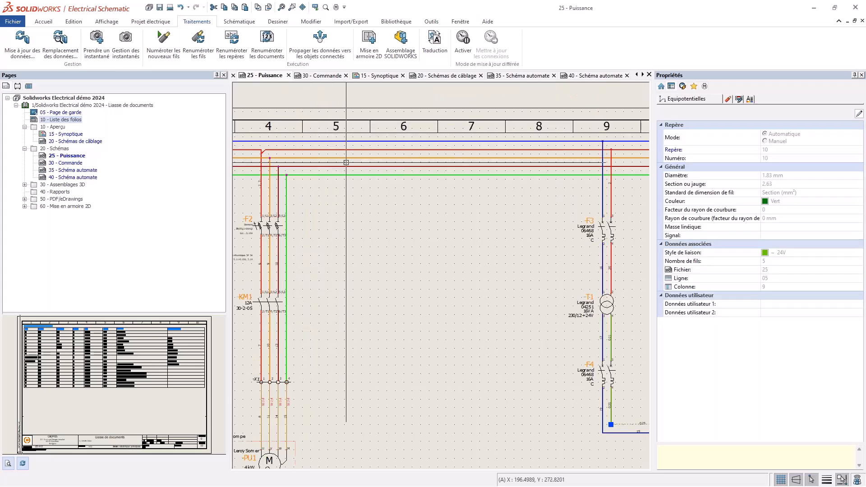
scroll(350, 248, "up", 5)
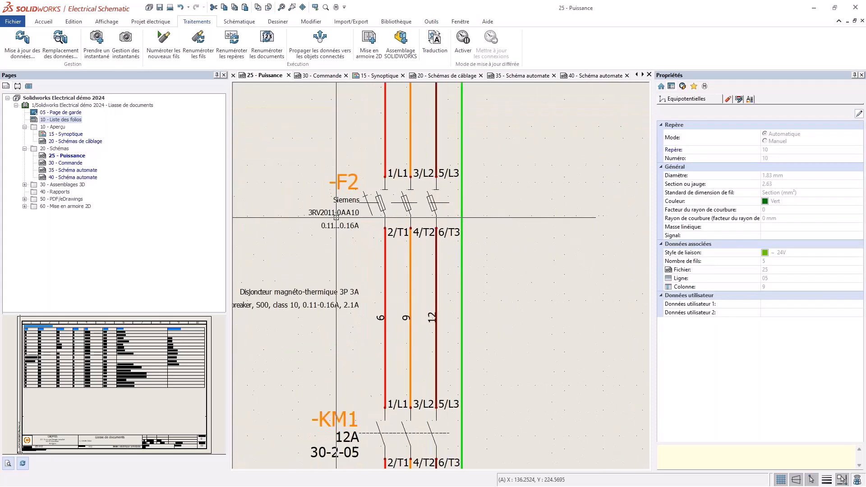
scroll(325, 210, "up", 1)
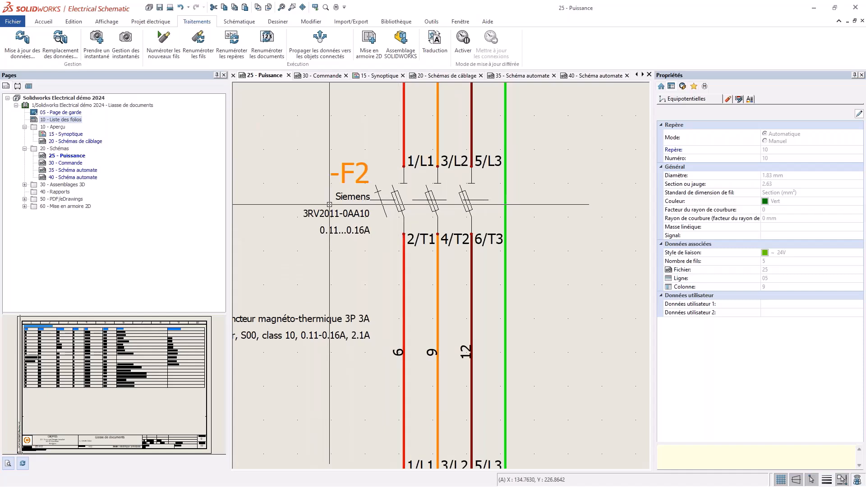
left_click(60, 41)
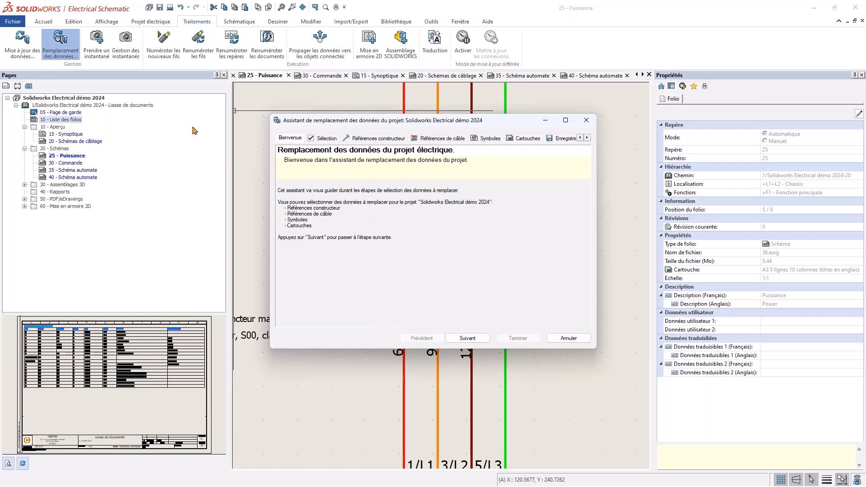
left_click(312, 138)
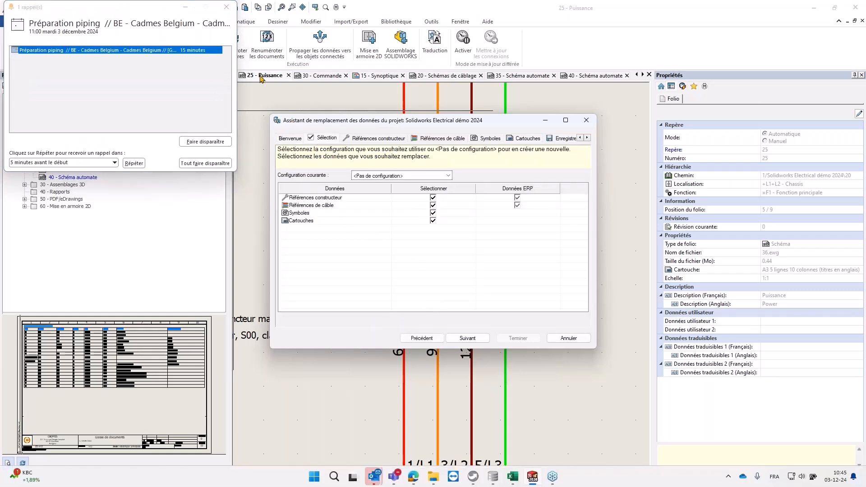
left_click(223, 163)
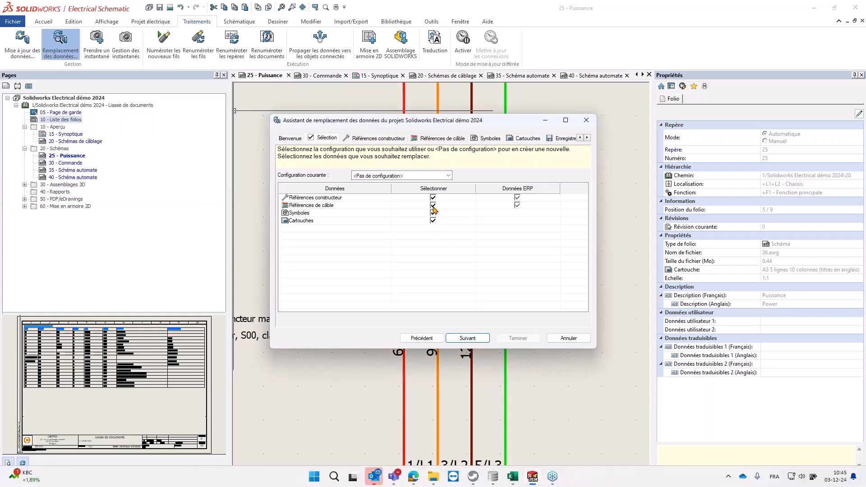
left_click(433, 205)
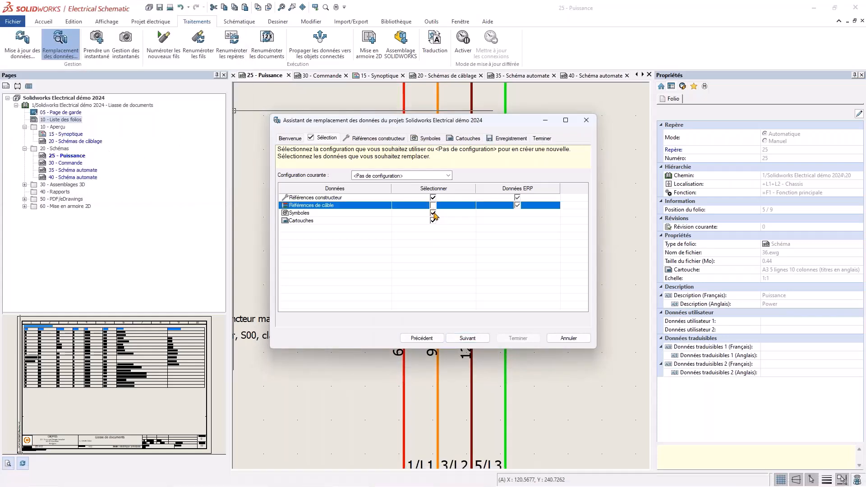
left_click(433, 213)
left_click(433, 221)
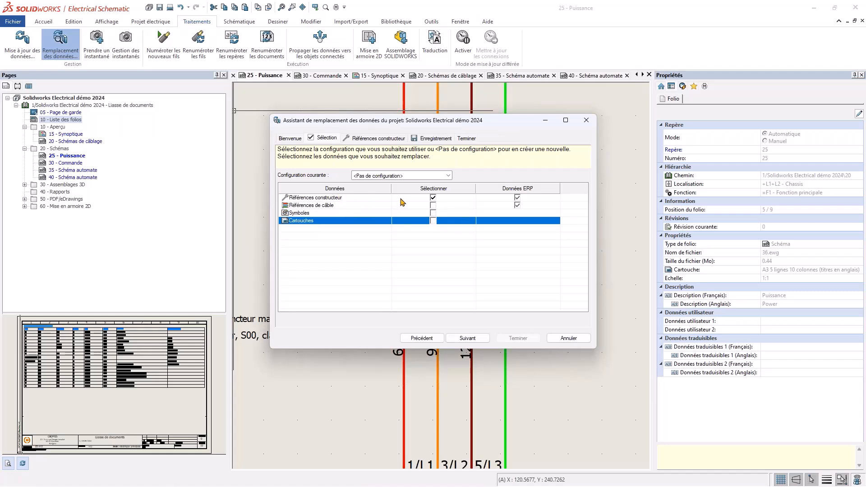
Step: Find the Siemens 3RV2011-0AA10 among the manufacturer references and open the selection of its replacement reference
left_click(376, 139)
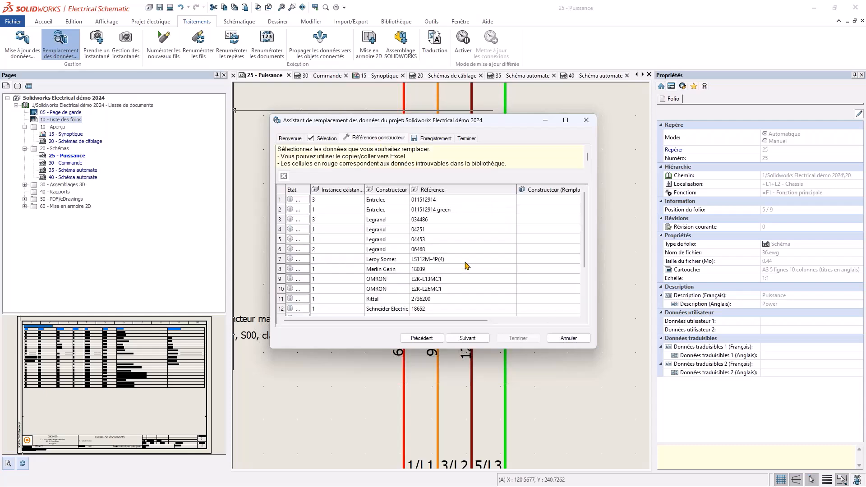
left_click_drag(416, 125, 479, 112)
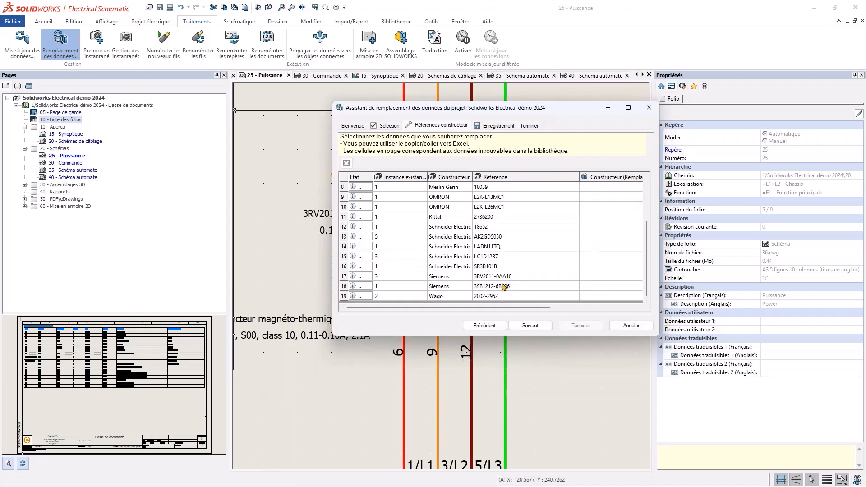
left_click(509, 277)
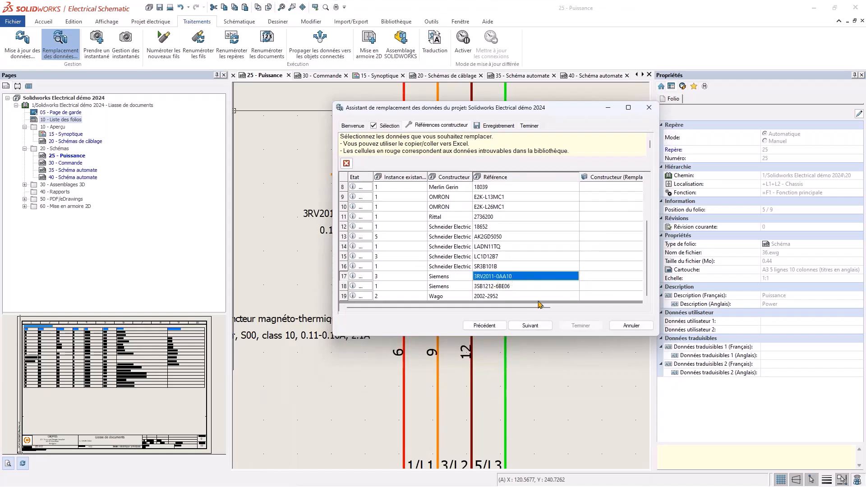
left_click_drag(531, 308, 585, 309)
left_click(561, 280)
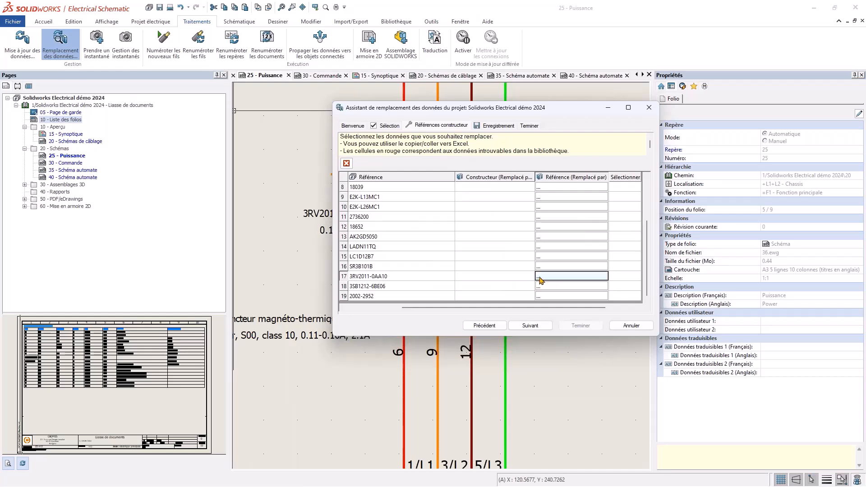
left_click(539, 277)
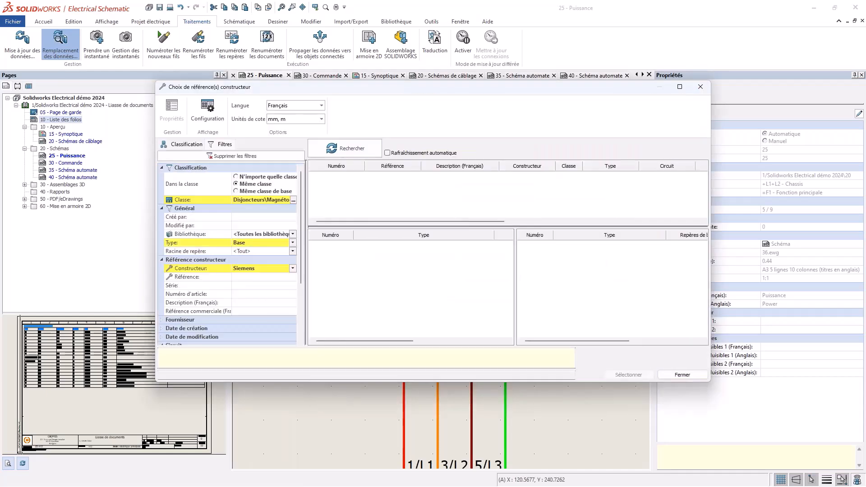
Step: Clear the catalogue filters, search for reference gv2me08, assign Schneider Electric GV2ME08 as the replacement, and continue to the configuration saving stage
left_click(235, 156)
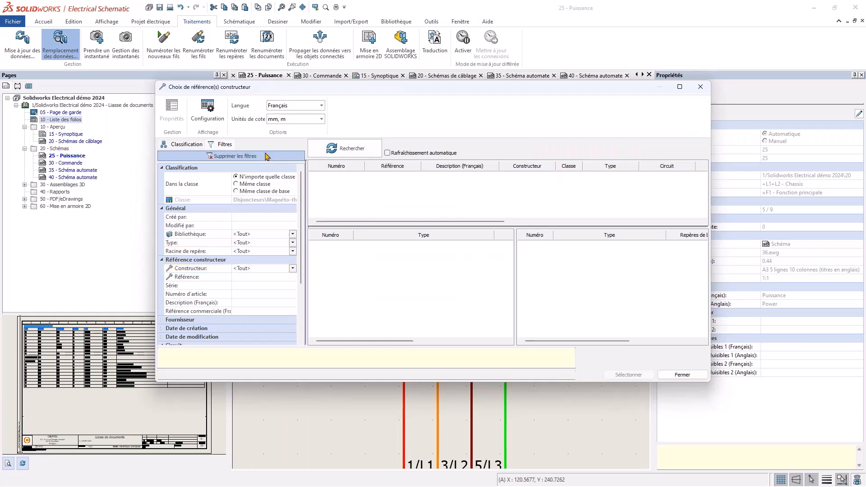
left_click(253, 277)
type("gv2me08")
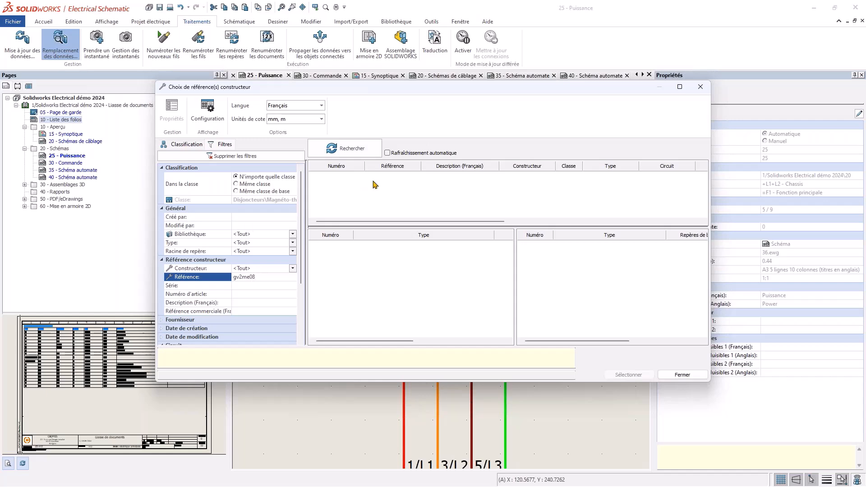
left_click(346, 148)
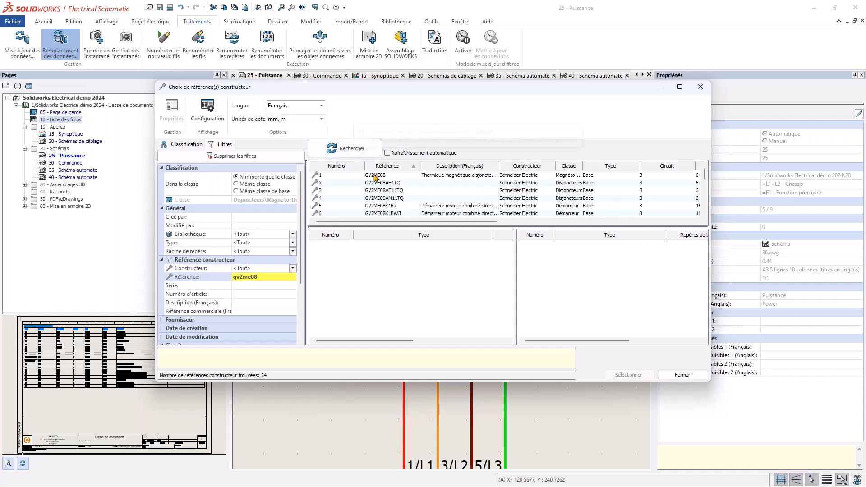
left_click(374, 176)
left_click(629, 374)
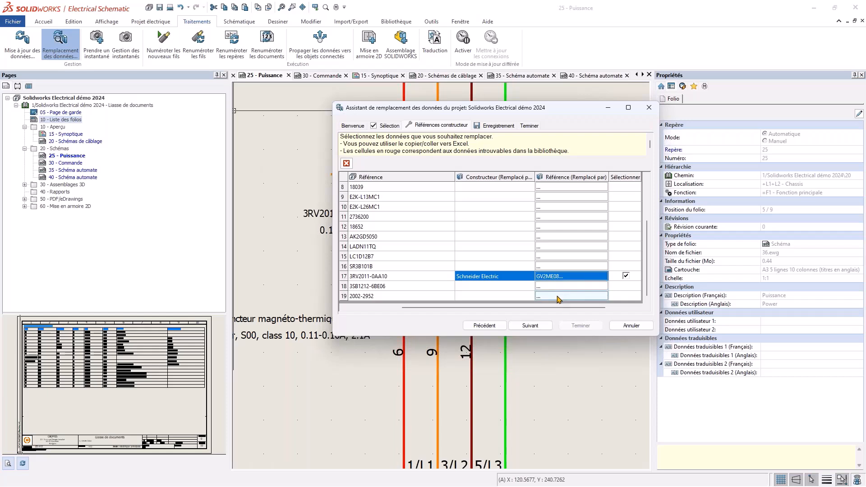
left_click(533, 326)
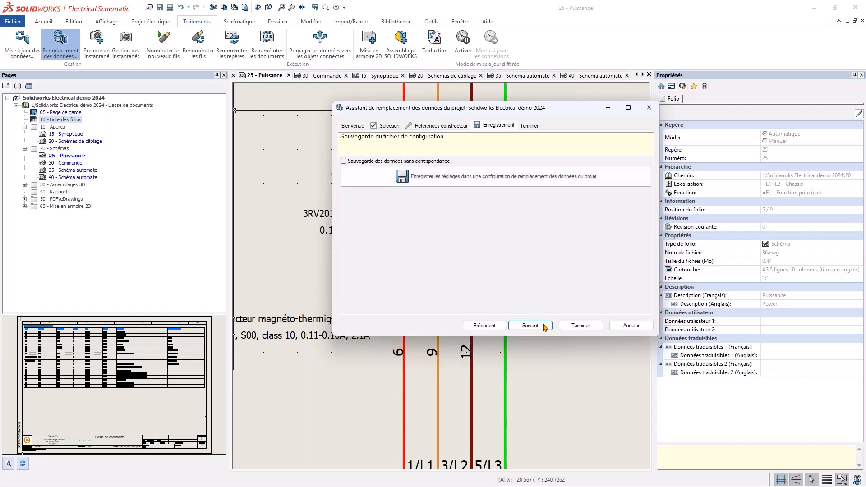
Step: Finish the replacement assistant to apply the GV2ME08 replacement, cancelling the saving of its settings as a configuration
left_click(580, 325)
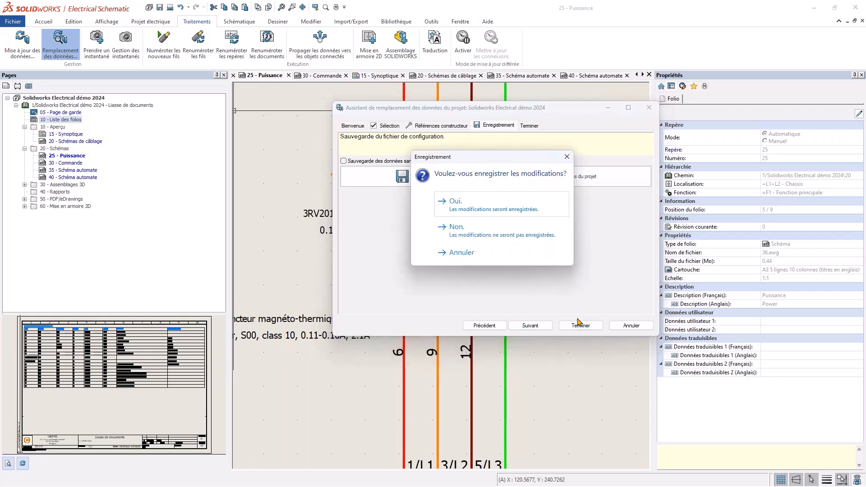
left_click(538, 208)
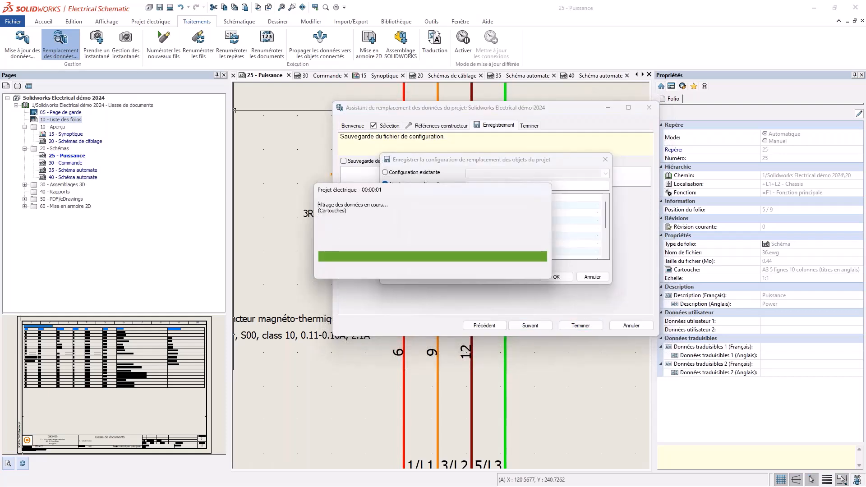
left_click(591, 279)
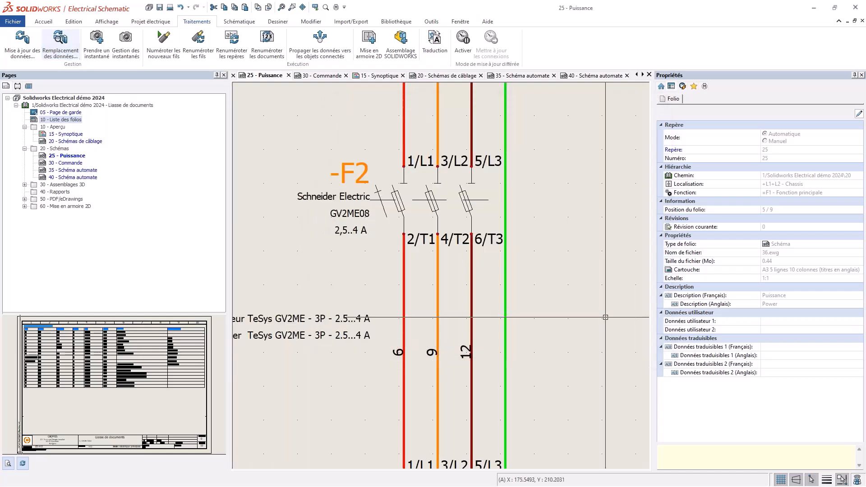
Step: Hide the French and English description attributes of the F2 breaker symbol on the Puissance folio
middle_click_drag(354, 255, 341, 270)
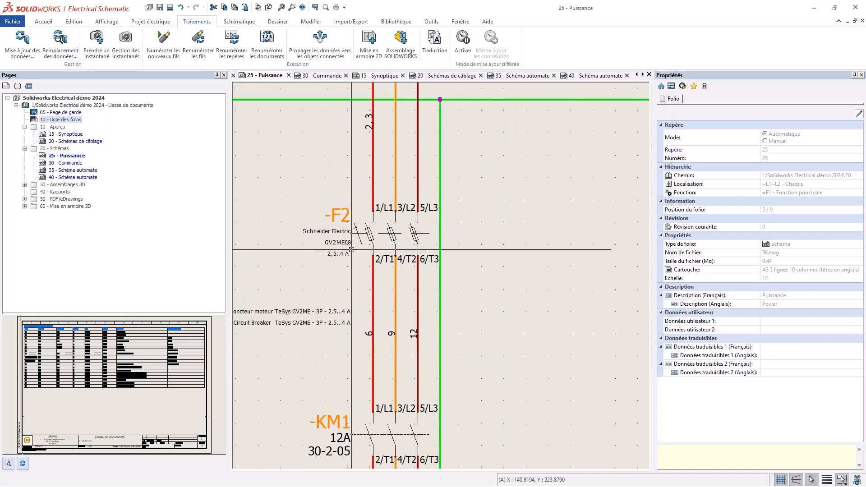
left_click(405, 244)
right_click(405, 243)
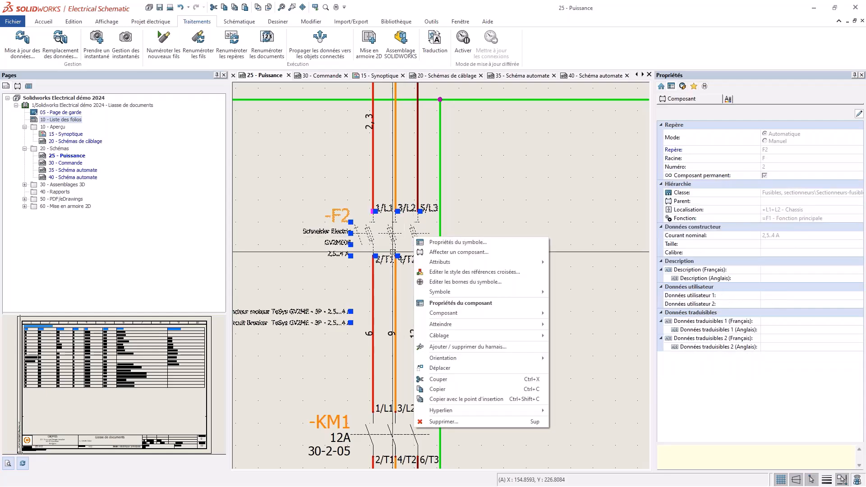
mouse_move(505, 264)
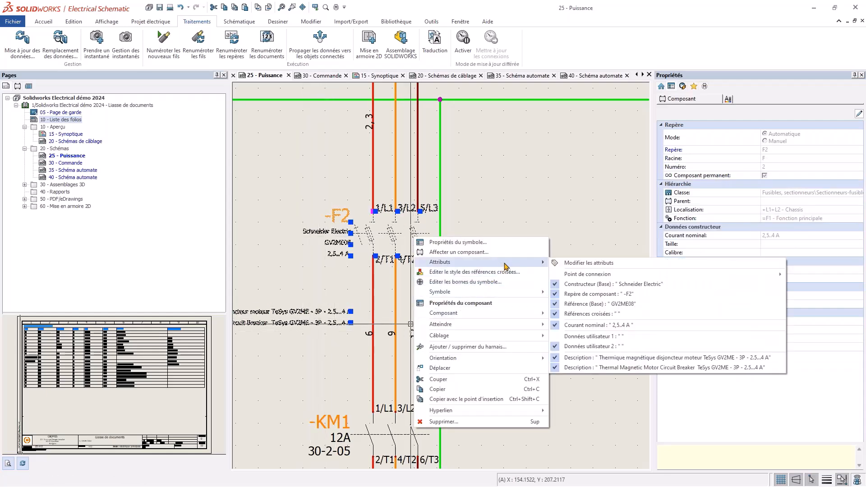
left_click(600, 357)
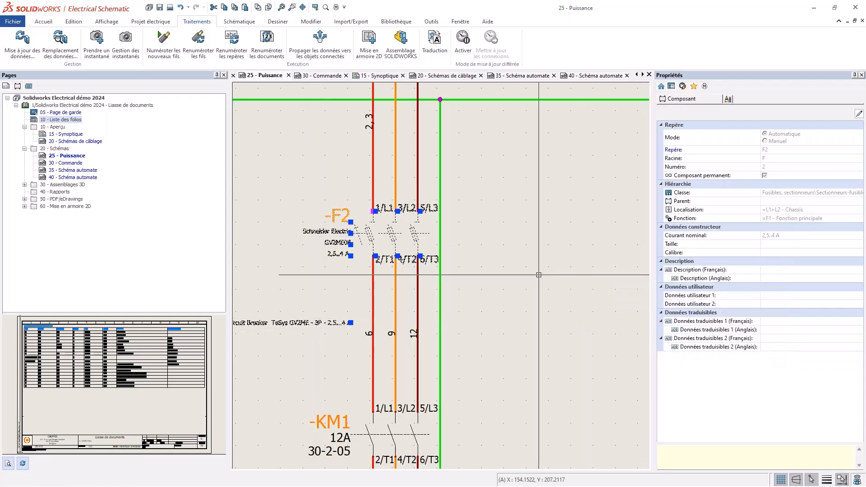
right_click(415, 232)
mouse_move(502, 288)
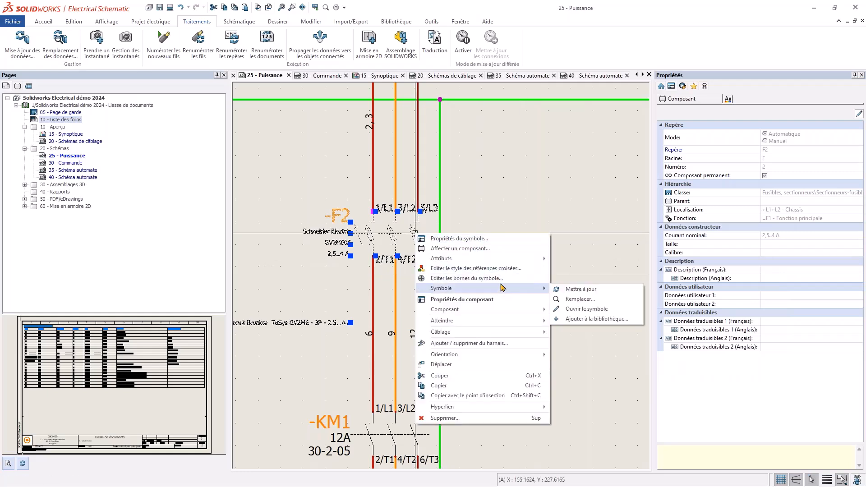
mouse_move(519, 259)
left_click(585, 356)
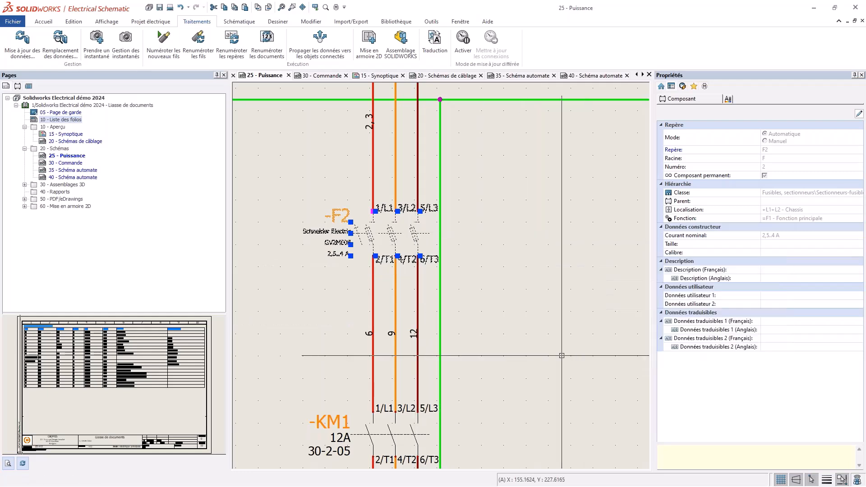
key("Escape")
middle_click_drag(325, 276, 410, 281)
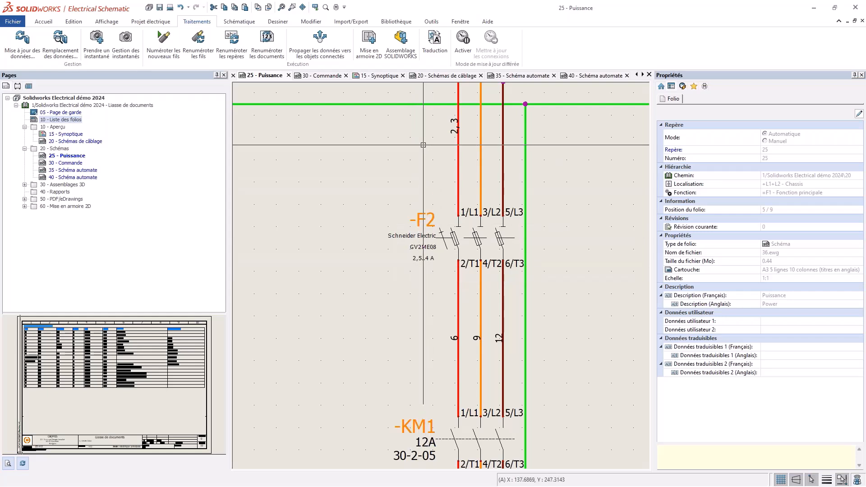
Step: Open the project translation, list the texts of the whole project, and examine their English translations, including the PLC input/output descriptions
left_click(436, 45)
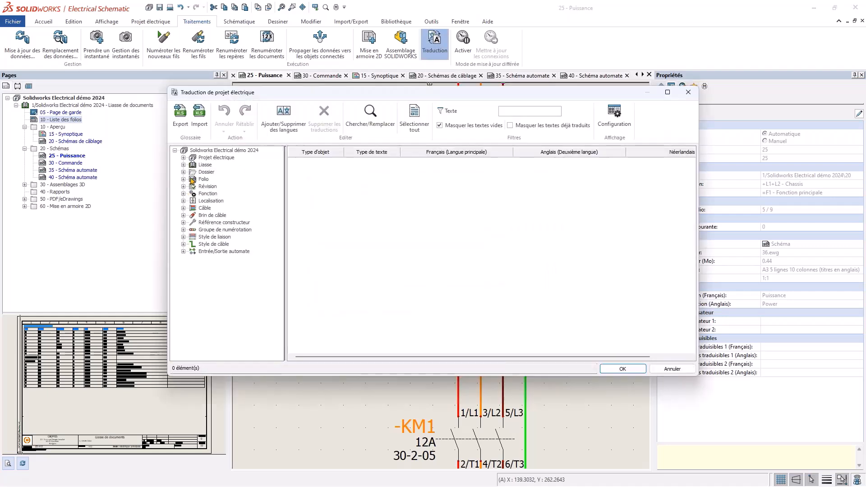
left_click(201, 150)
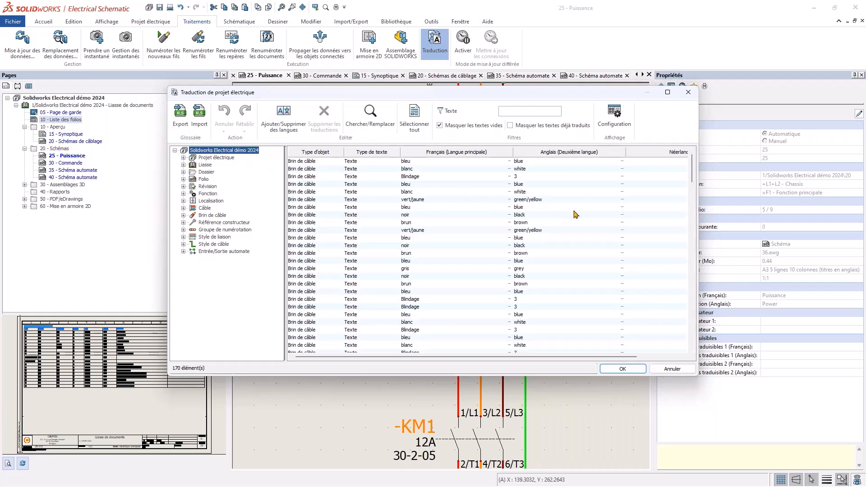
scroll(635, 316, "down", 2)
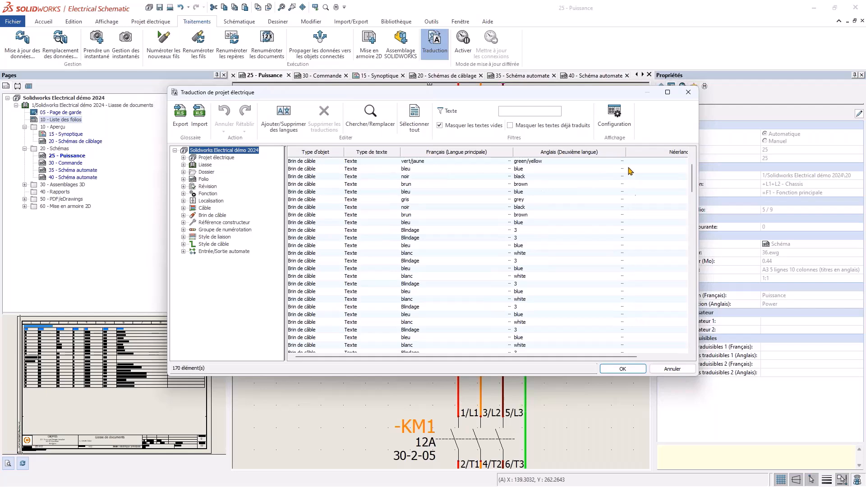
scroll(453, 322, "down", 8)
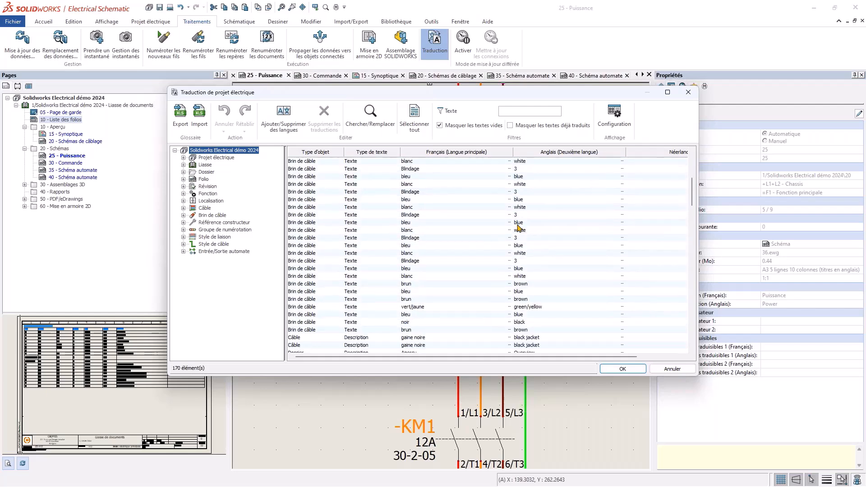
scroll(570, 286, "down", 2)
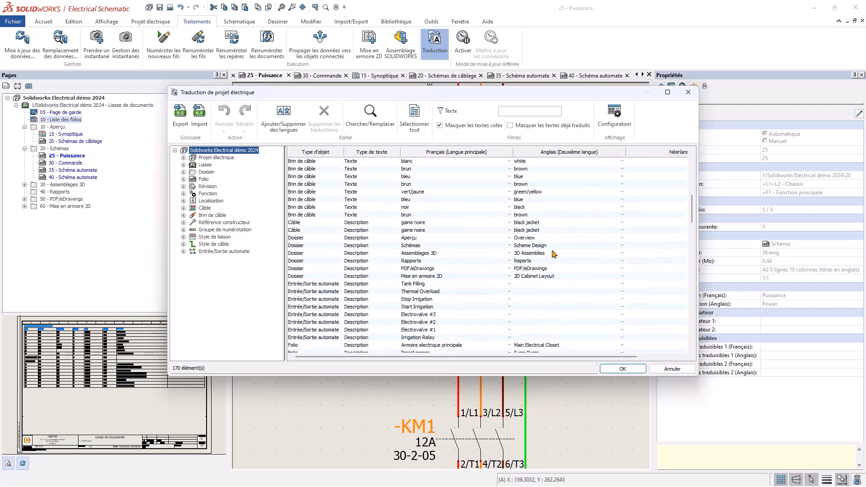
double_click(554, 285)
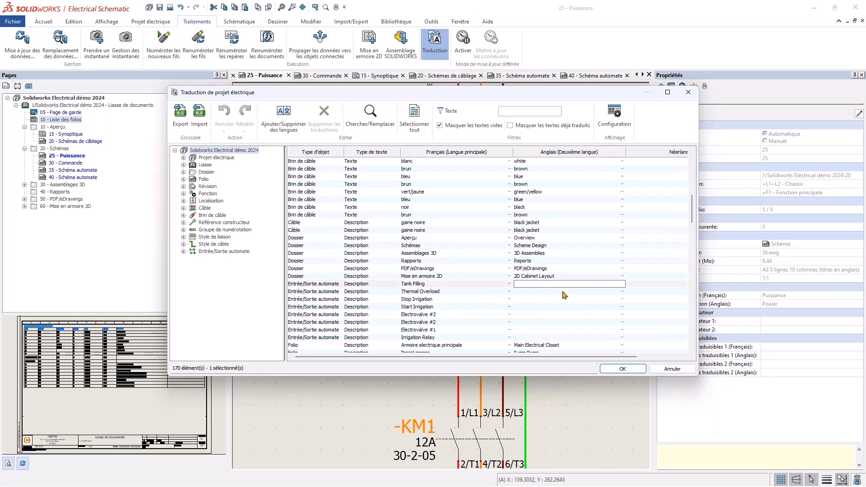
left_click(238, 277)
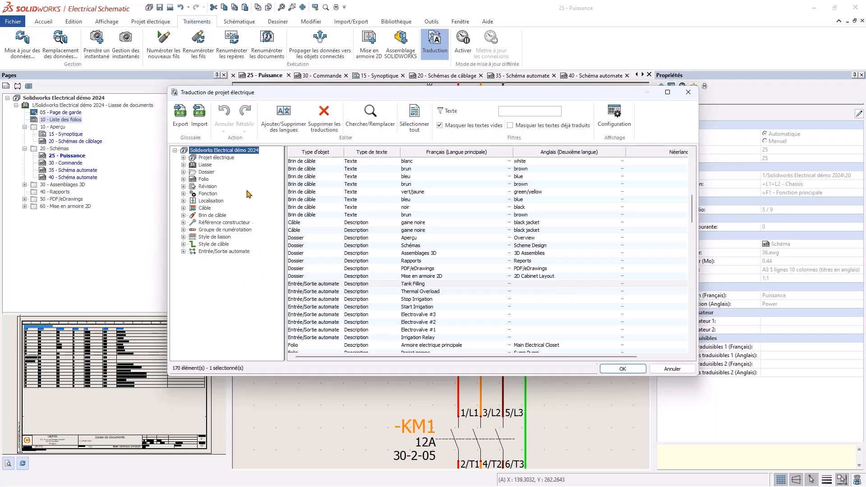
Step: Export the translation glossary to an Excel file named toto in the Bureau folder, with Français as the base language
left_click(180, 116)
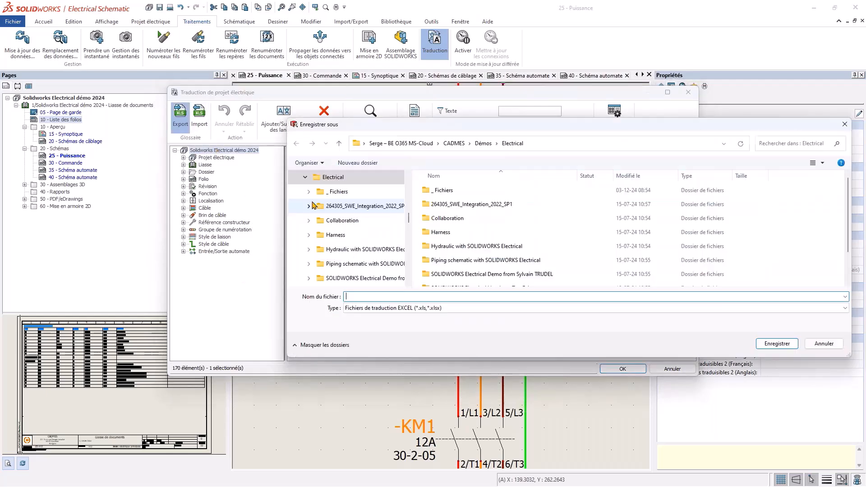
left_click(305, 176)
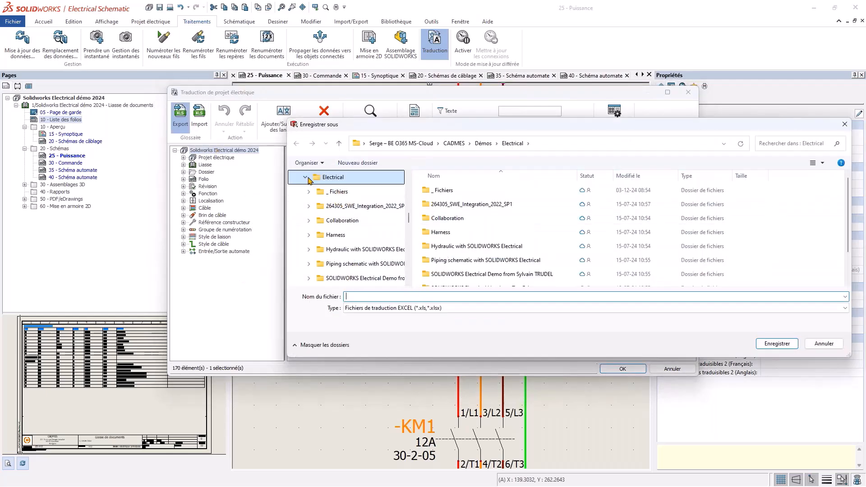
scroll(321, 220, "up", 5)
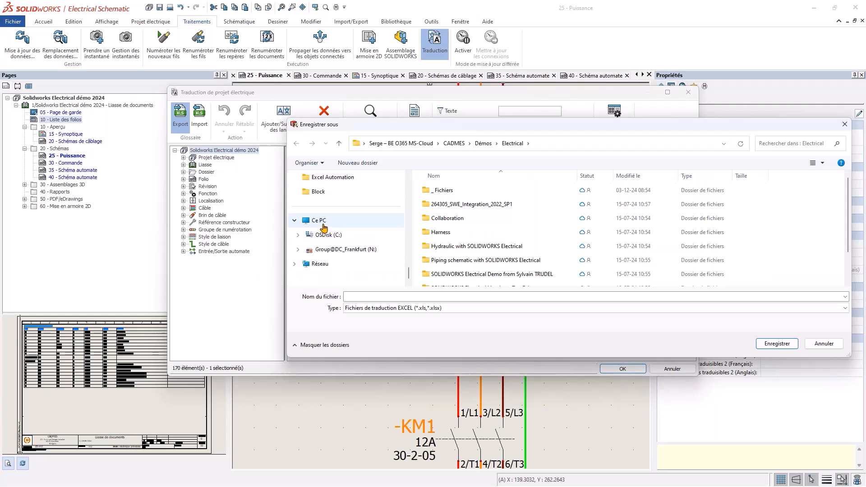
left_click(295, 208)
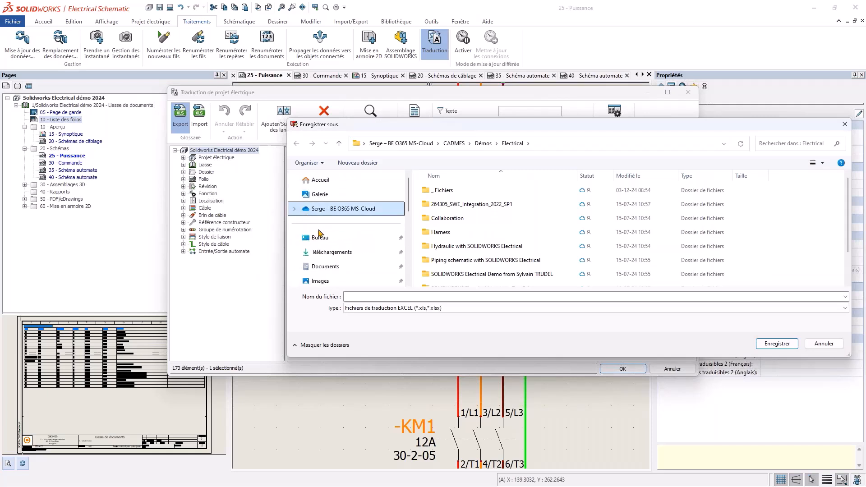
left_click(318, 238)
left_click(426, 296)
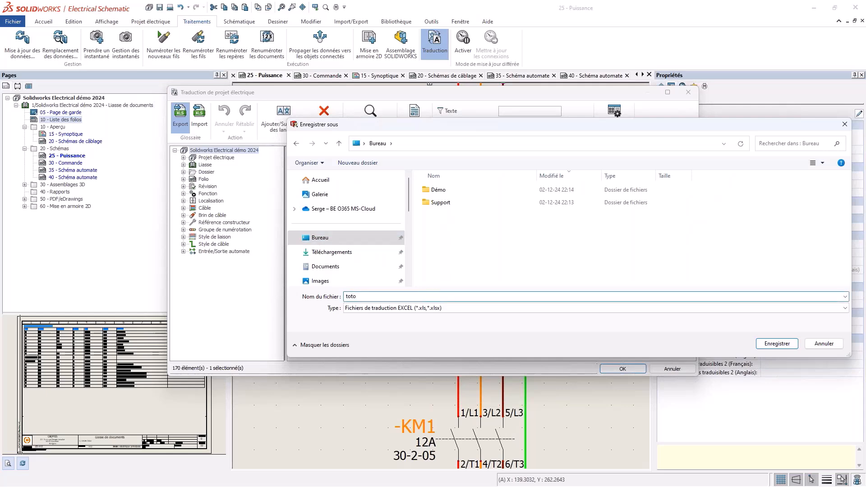
left_click(796, 345)
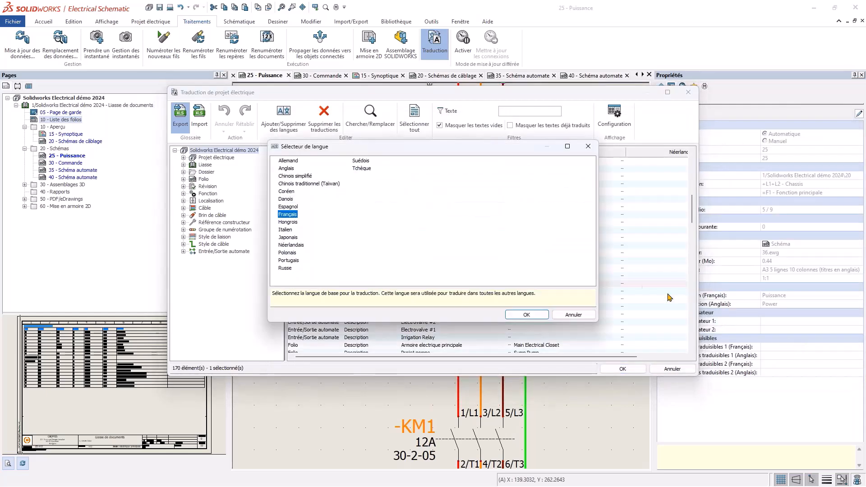
left_click(530, 316)
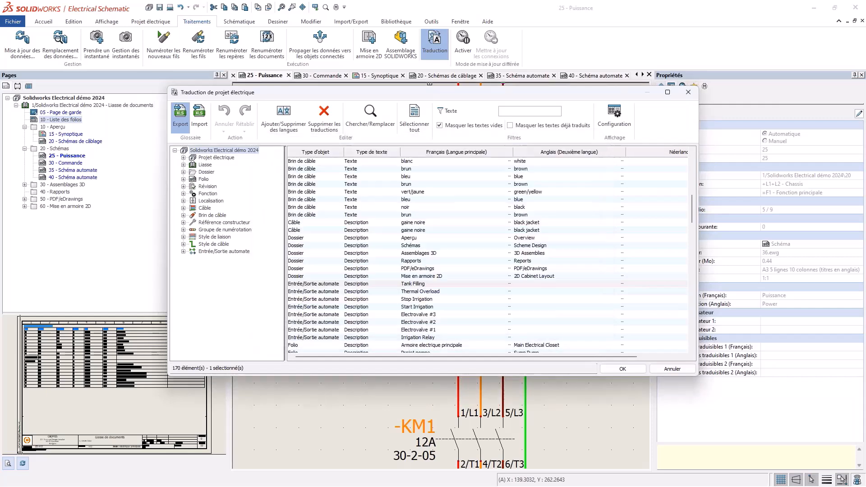
Step: Review the language columns and texts of the exported toto.xls in Excel, then close it and the project translation
left_click(420, 255)
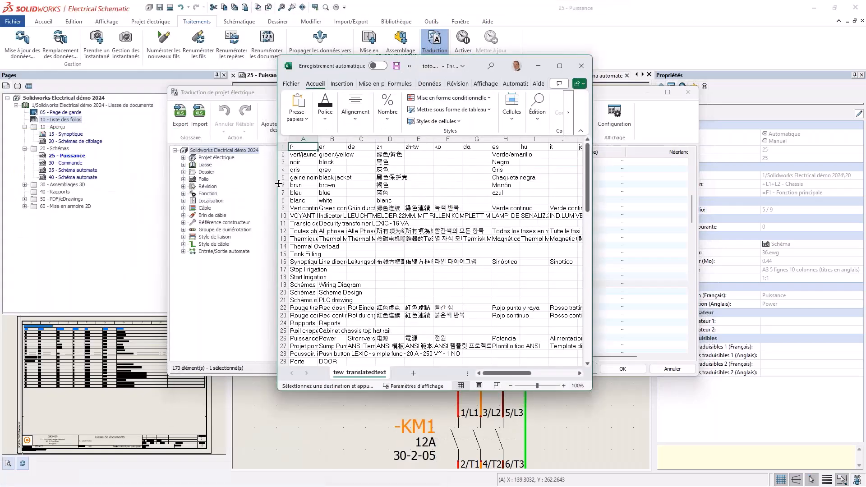
left_click_drag(279, 183, 103, 188)
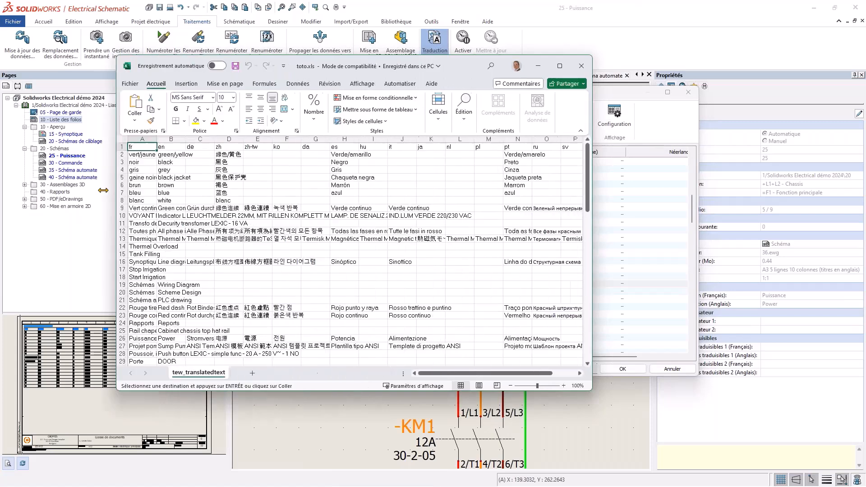
scroll(327, 302, "down", 12)
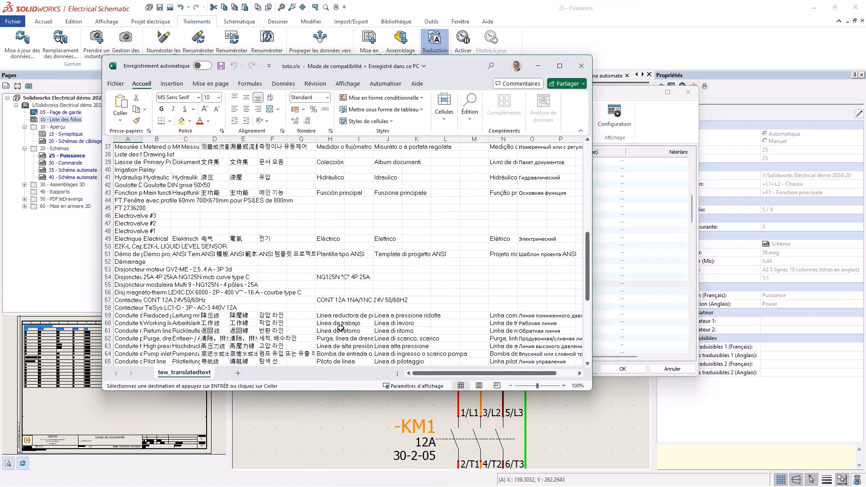
left_click(580, 66)
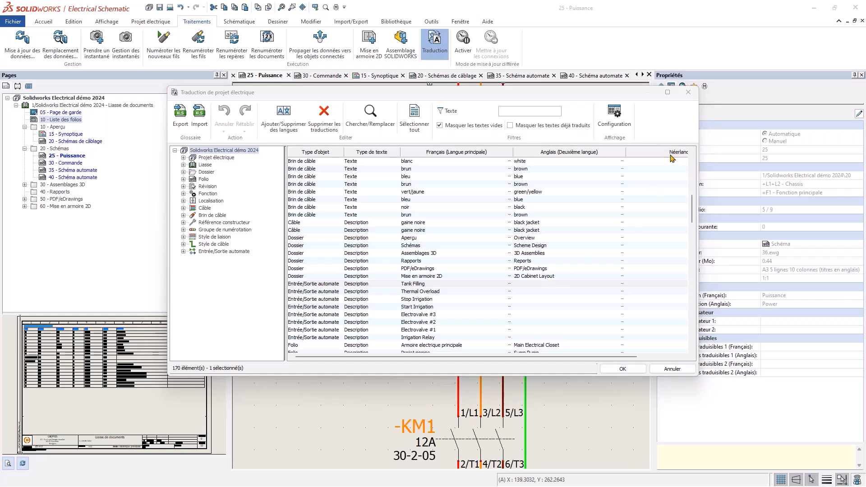
left_click(688, 93)
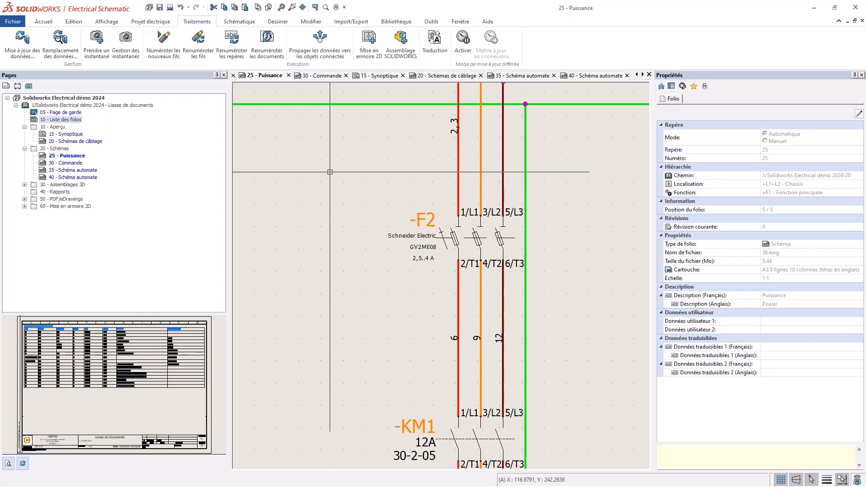
Step: Open the project's report management, review the report templates available to add, and leave the template selection without adding any
left_click(144, 22)
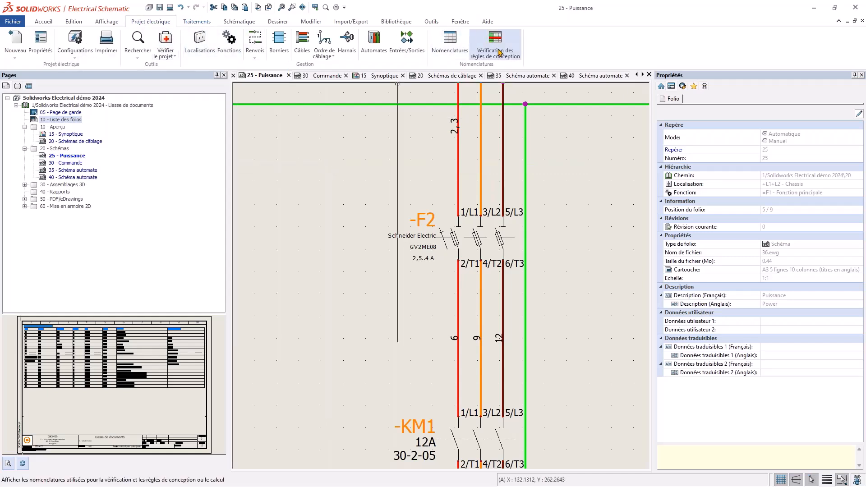
left_click(445, 45)
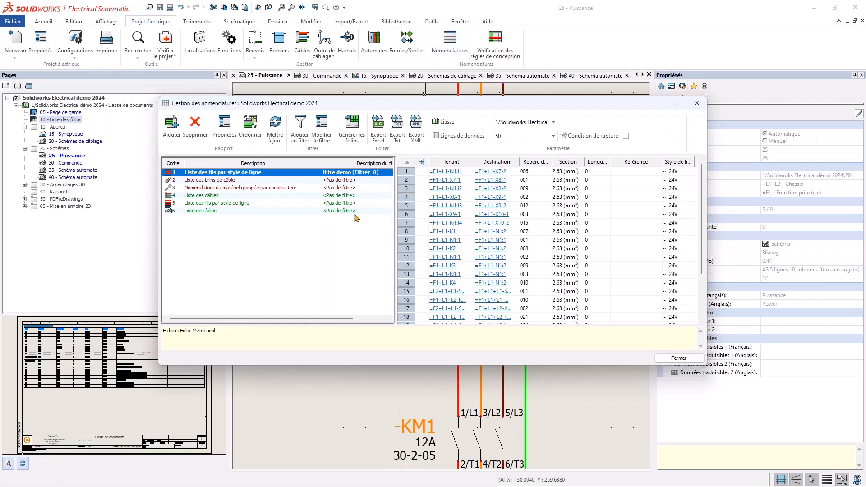
left_click(172, 131)
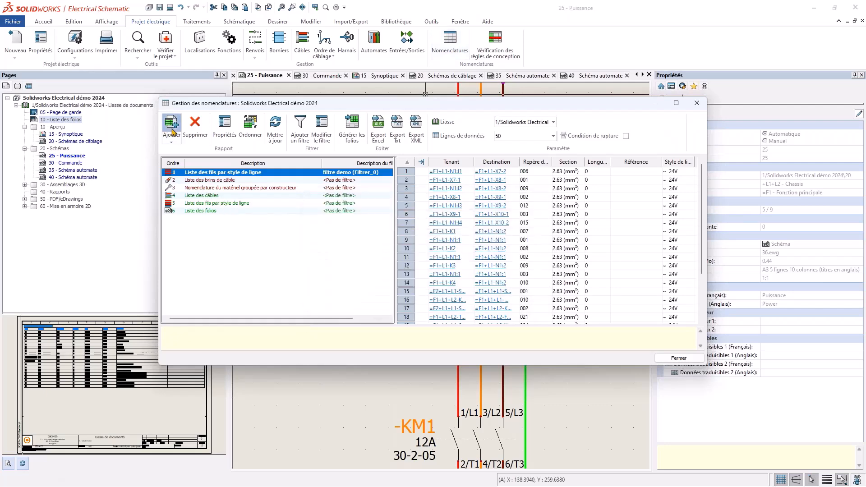
scroll(318, 223, "down", 4)
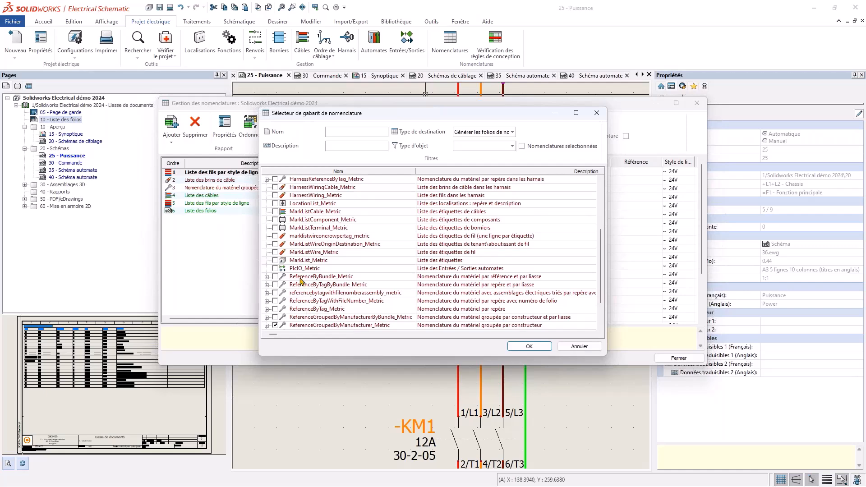
scroll(319, 232, "up", 4)
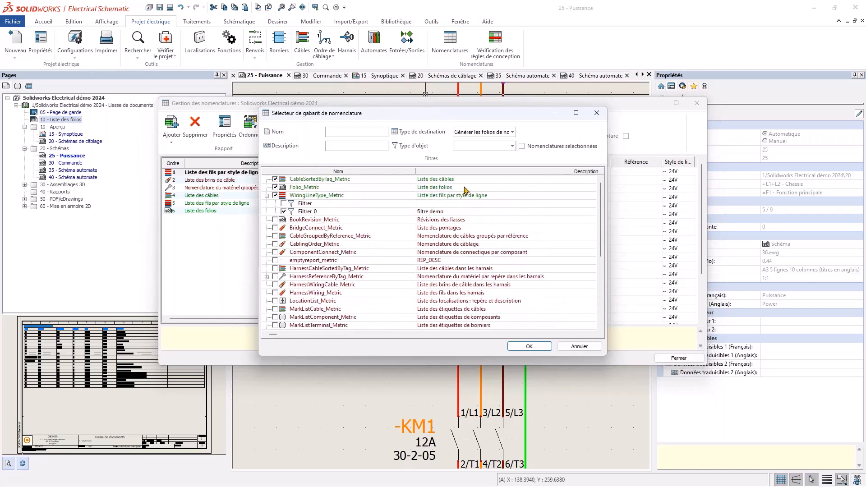
left_click(597, 116)
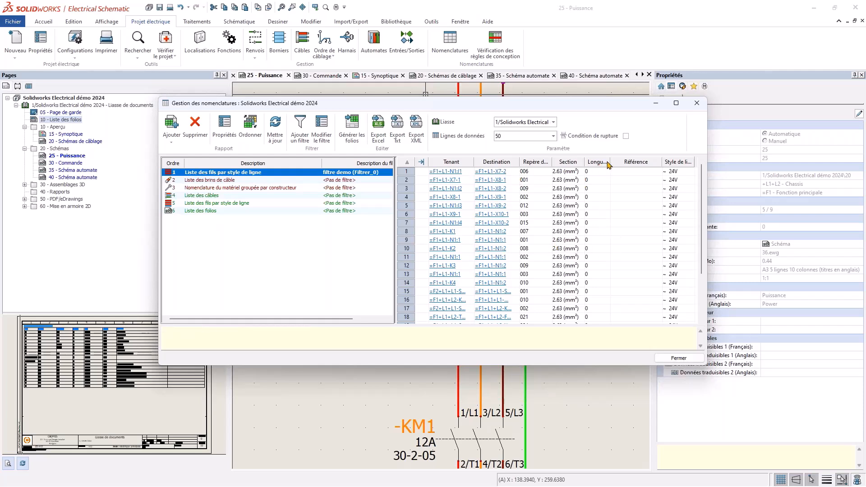
Step: Widen the wire length column and review the cable core, manufacturer-grouped bill of materials, cable and unfiltered wire-by-line-style reports
left_click_drag(610, 162, 629, 159)
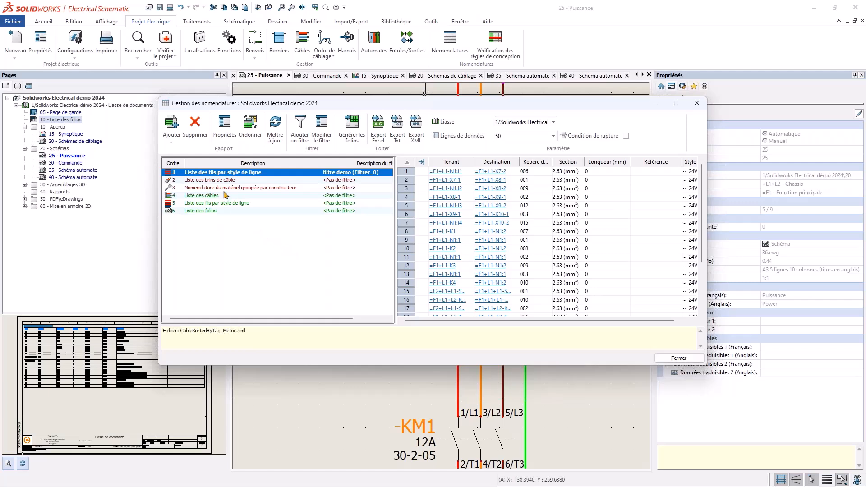
left_click(209, 181)
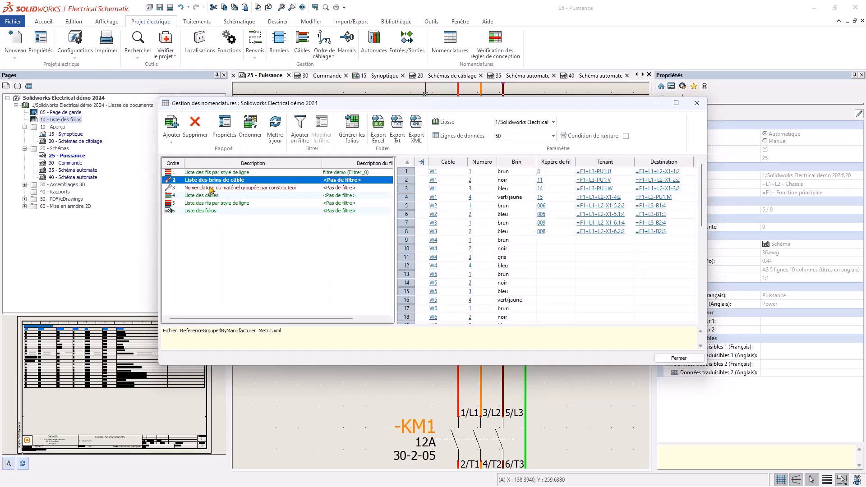
left_click(211, 190)
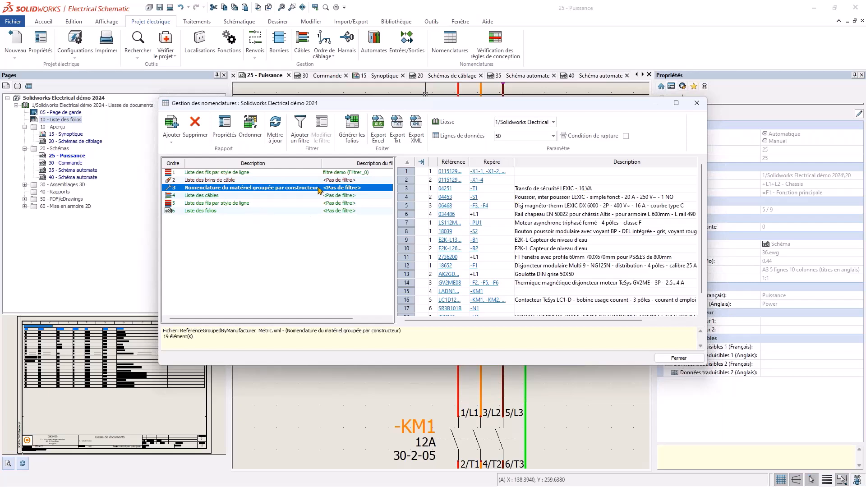
left_click(205, 196)
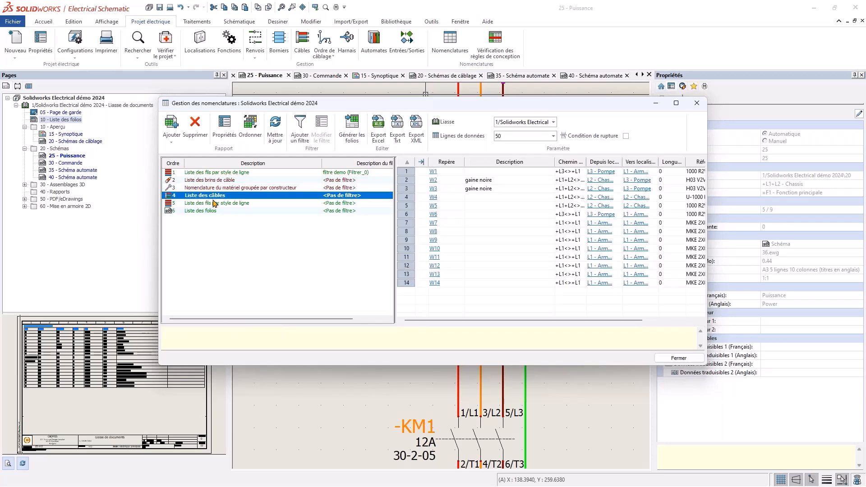
left_click(216, 203)
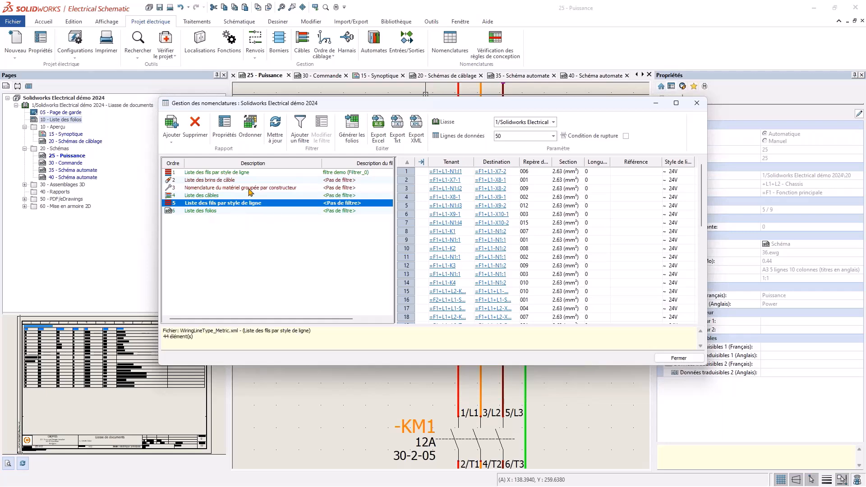
Step: Start generating the report drawings and include every listed report, from the filtered wire list to the cable list
left_click(352, 127)
left_click(311, 220)
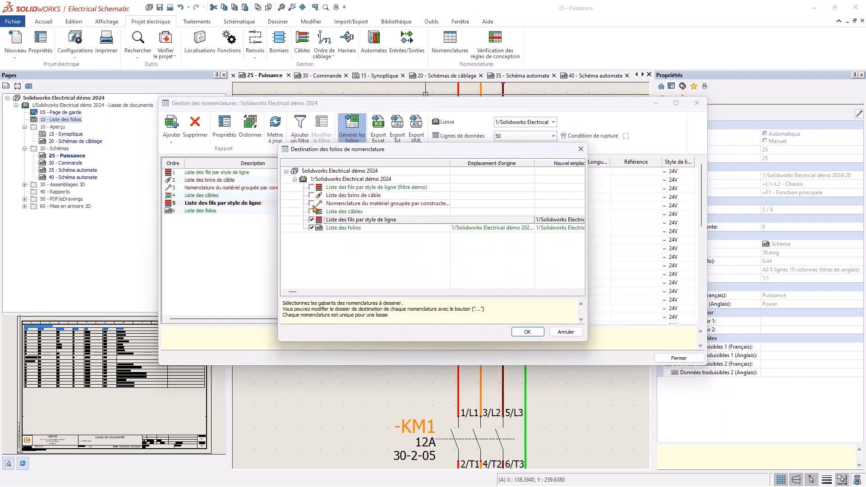
left_click(311, 212)
left_click(311, 203)
left_click(311, 195)
left_click(311, 187)
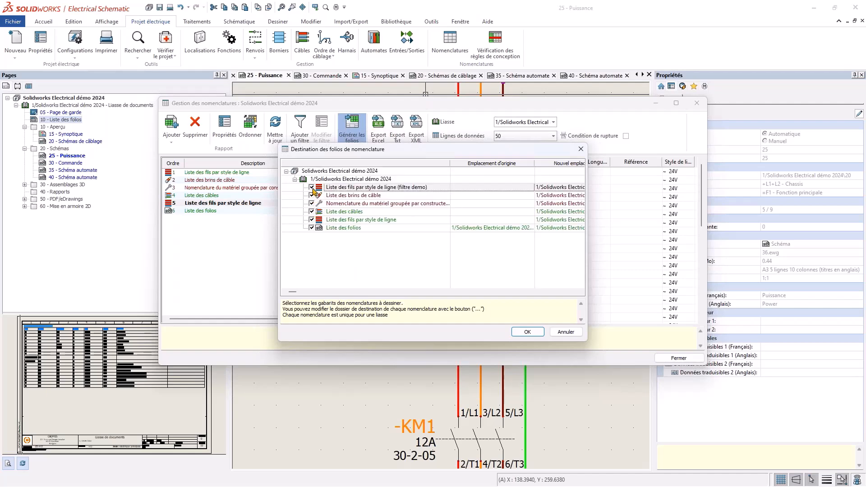
Step: Set the folder 40 - Rapports as destination for all reports except Liste des folios, generate the drawings, and close the report management
left_click_drag(590, 251, 763, 252)
left_click_drag(284, 188, 302, 225)
left_click(690, 194)
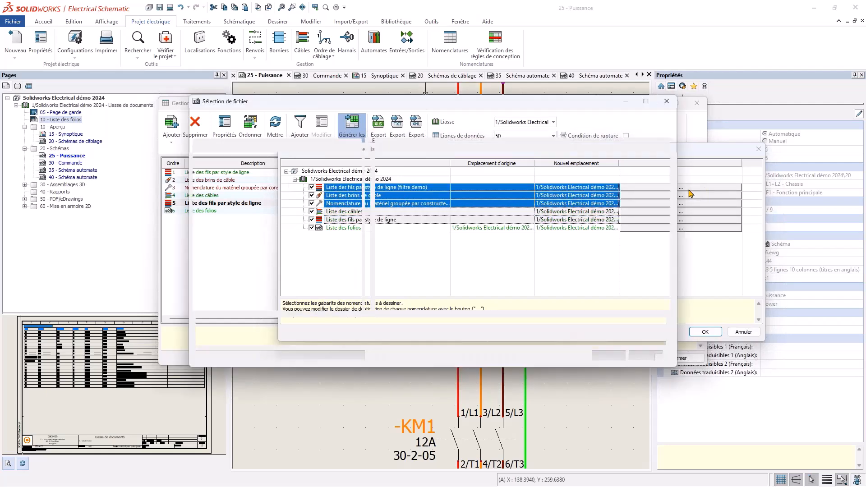
left_click(251, 199)
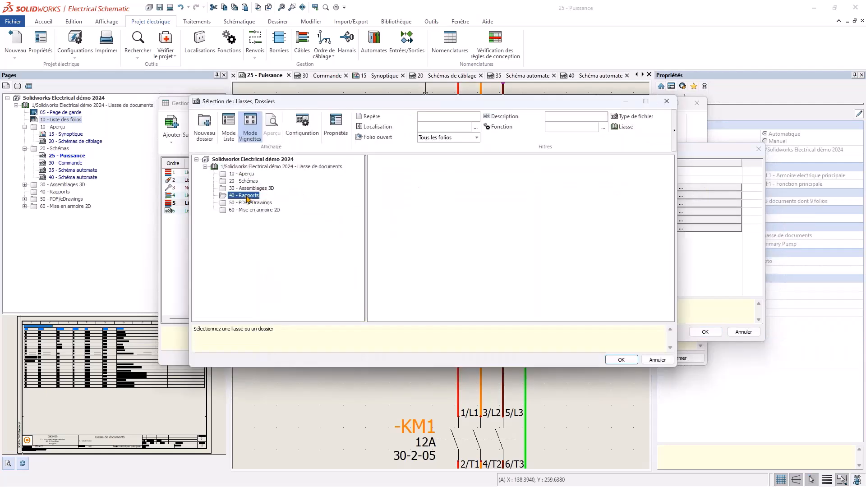
left_click(630, 361)
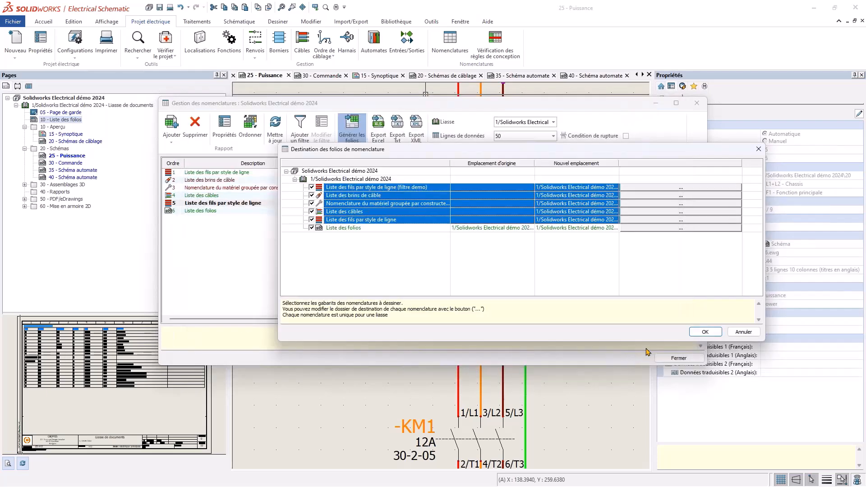
left_click(712, 333)
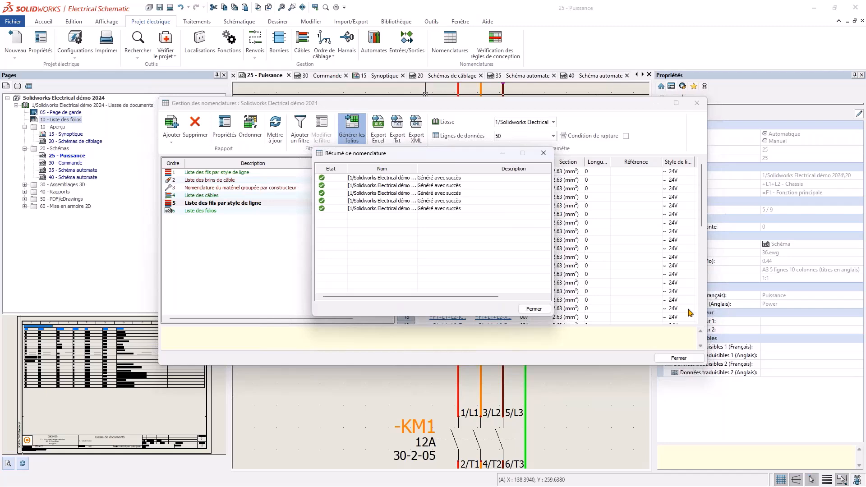
left_click(533, 309)
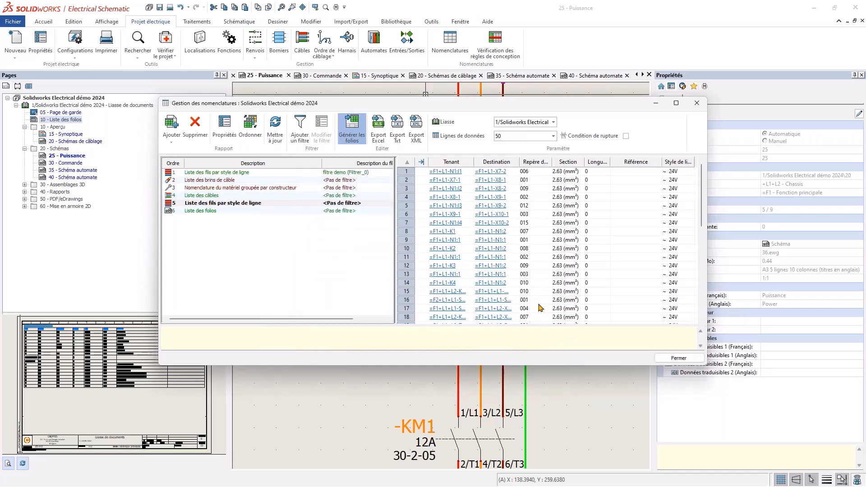
left_click(697, 103)
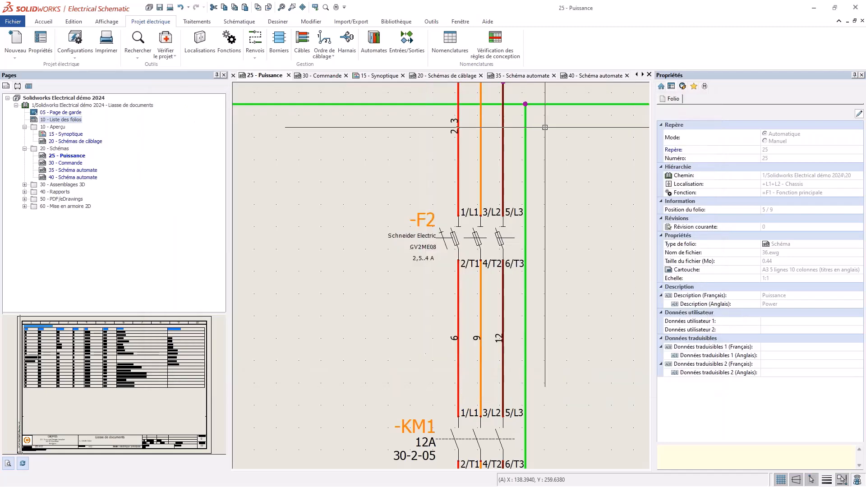
Step: Open and examine the generated drawings 56, 58, 59 and 62 in the folder 40 - Rapports
left_click(25, 192)
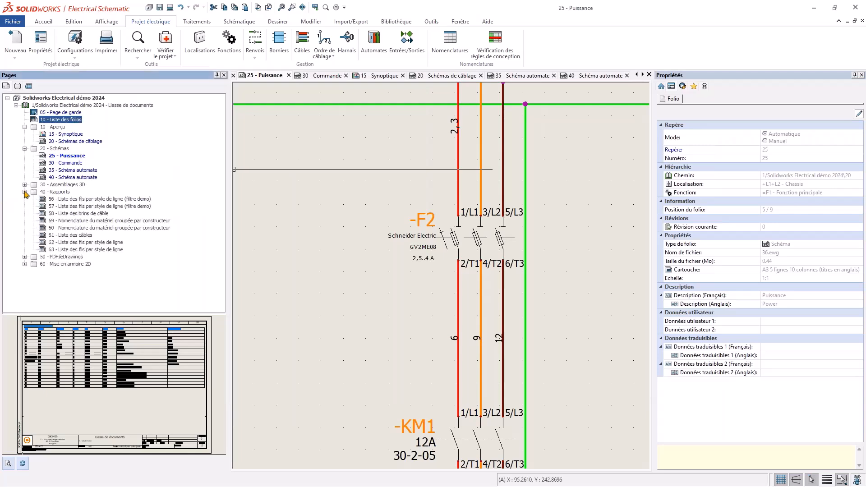
double_click(70, 198)
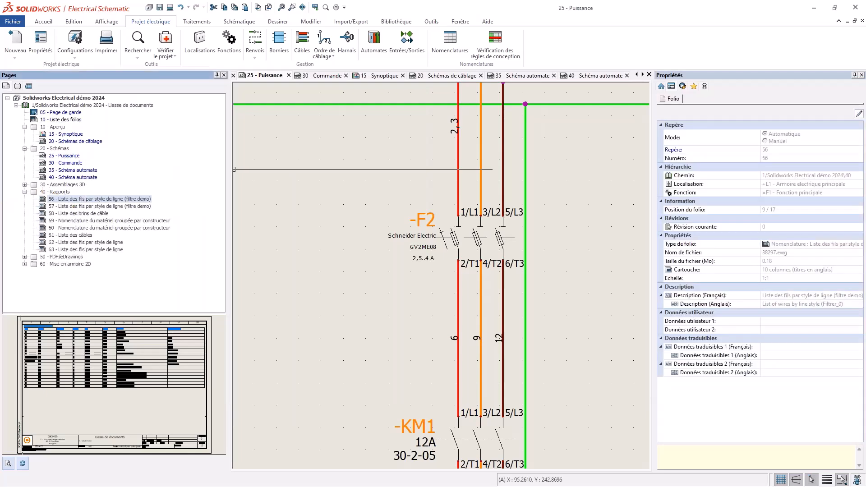
scroll(348, 264, "up", 5)
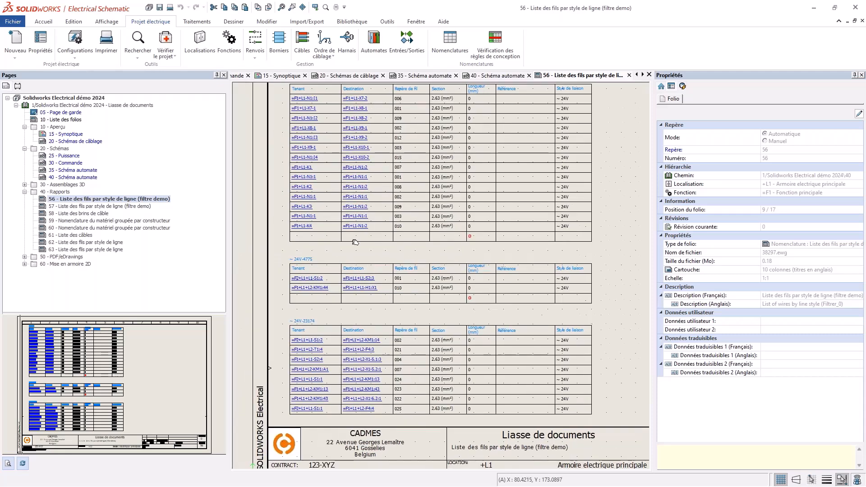
scroll(348, 264, "down", 10)
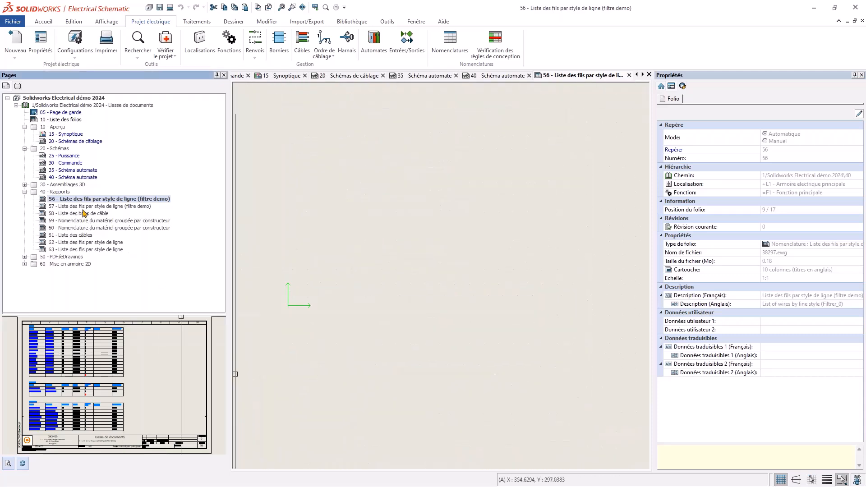
double_click(83, 213)
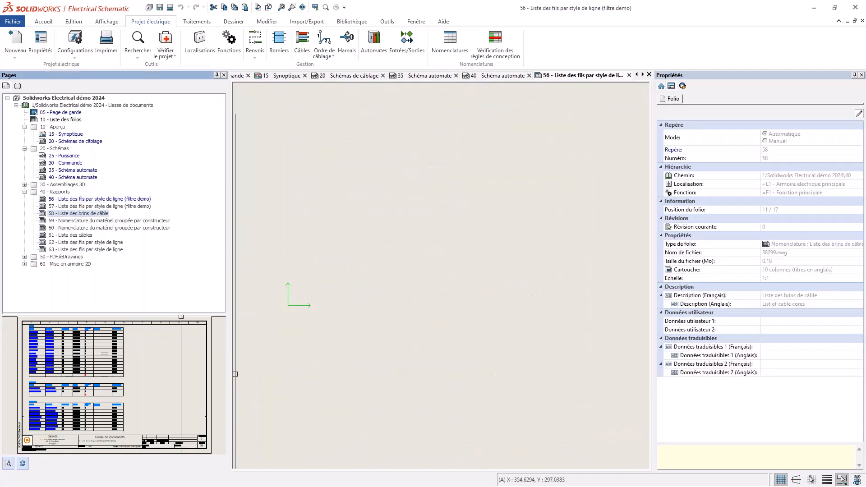
double_click(81, 220)
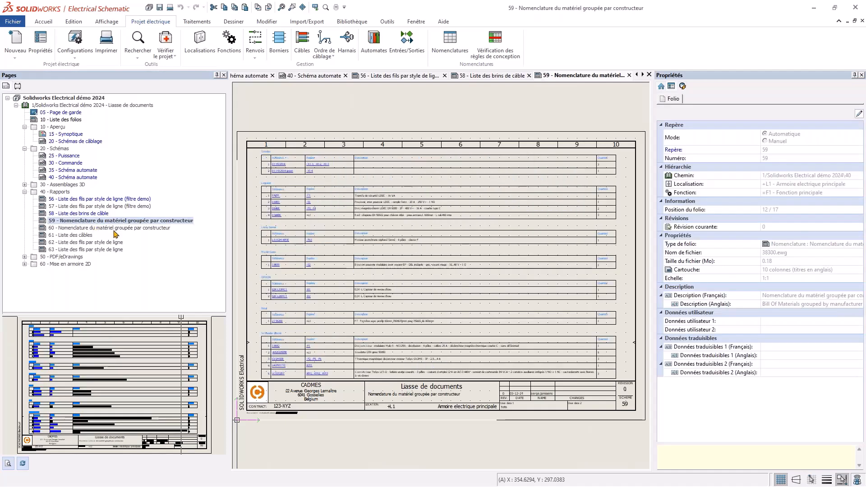
double_click(103, 243)
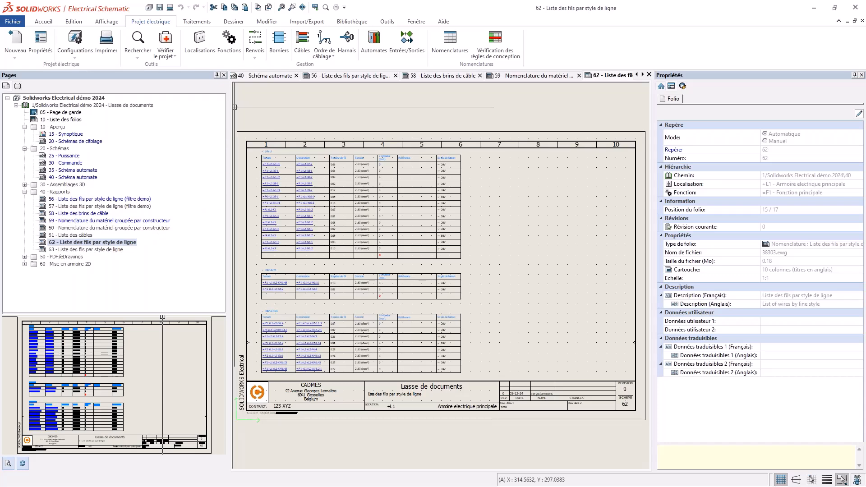
Step: Open terminal strip X1 from the project's terminal strip management in the terminal strip editor
left_click(279, 45)
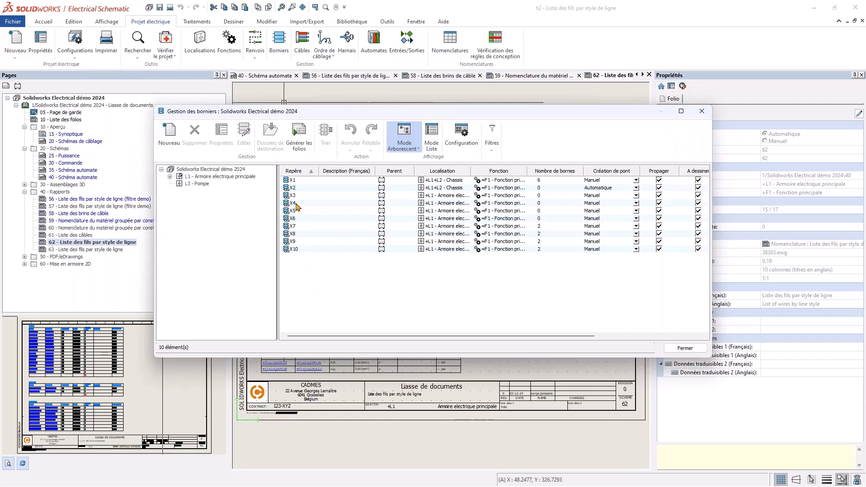
double_click(292, 181)
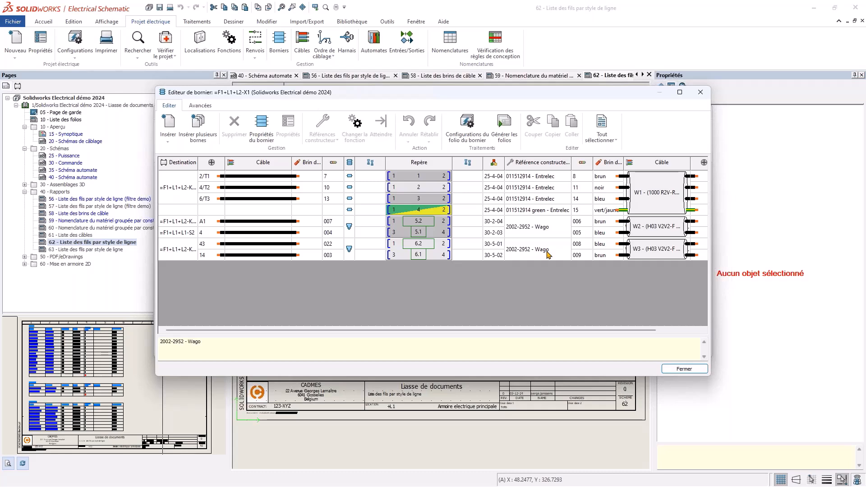
Step: Examine the terminal renumbering options of strip X1, previewing the Haut en bas level numbering, and leave without renumbering
left_click(381, 179)
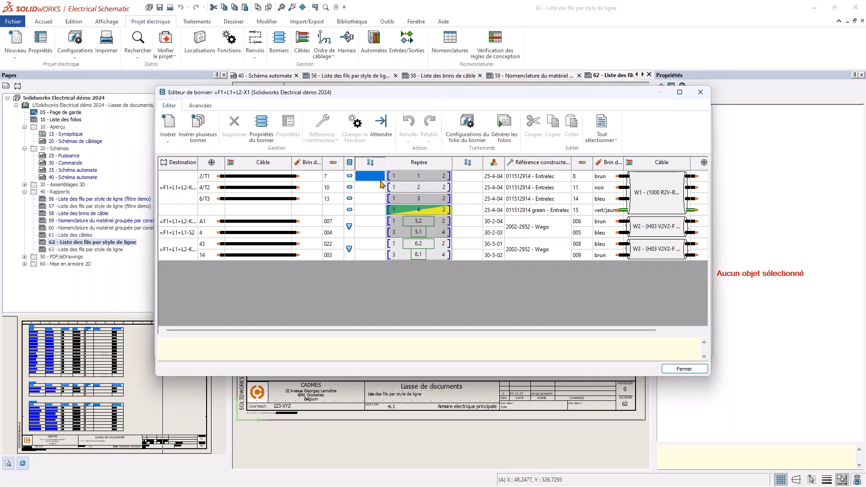
left_click(381, 188, "shift")
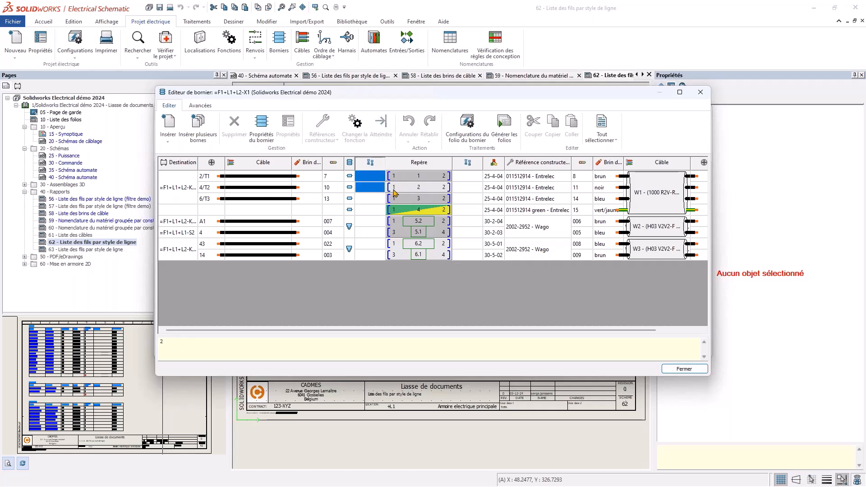
right_click(393, 190)
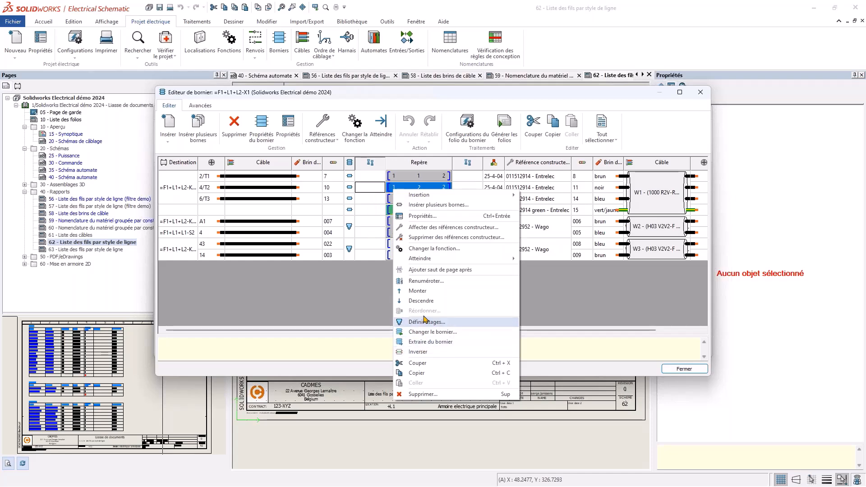
left_click(426, 280)
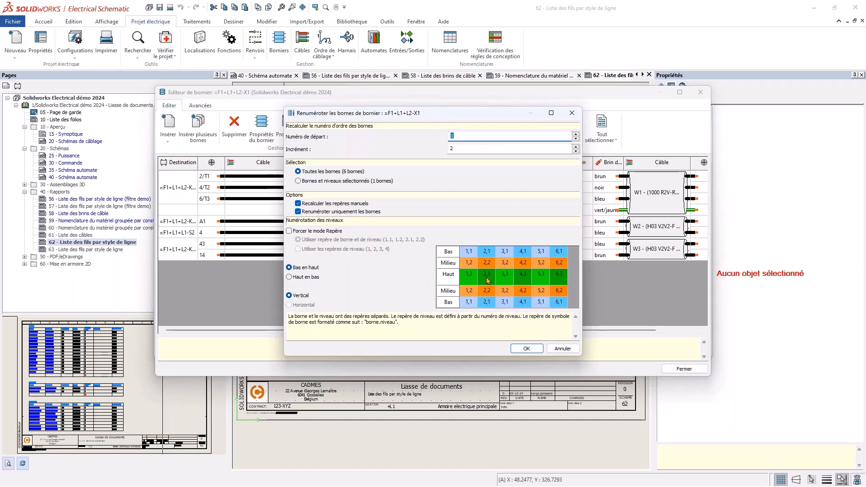
left_click(309, 278)
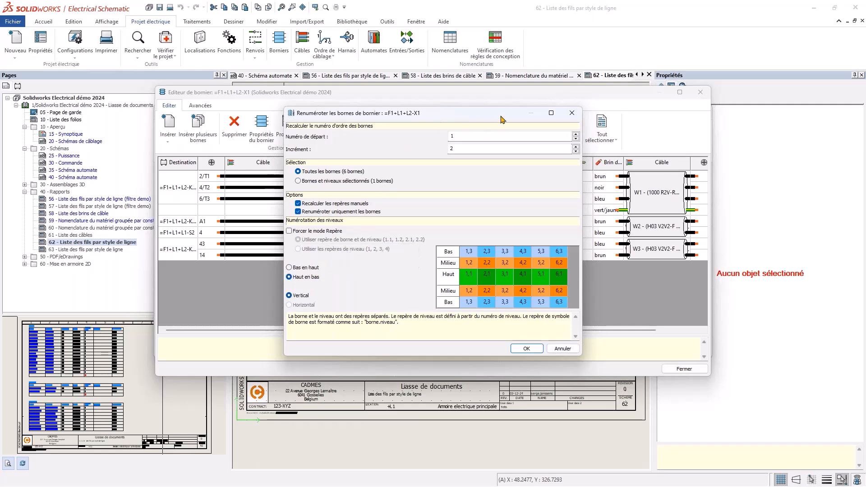
left_click(572, 113)
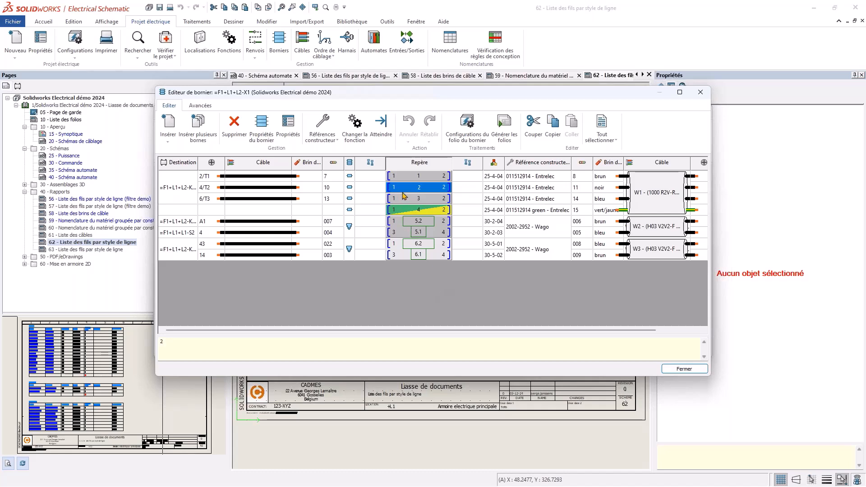
Step: Generate the drawing of terminal strip X1 in the folder 40 - Rapports and close the terminal strip editor and management
left_click(508, 130)
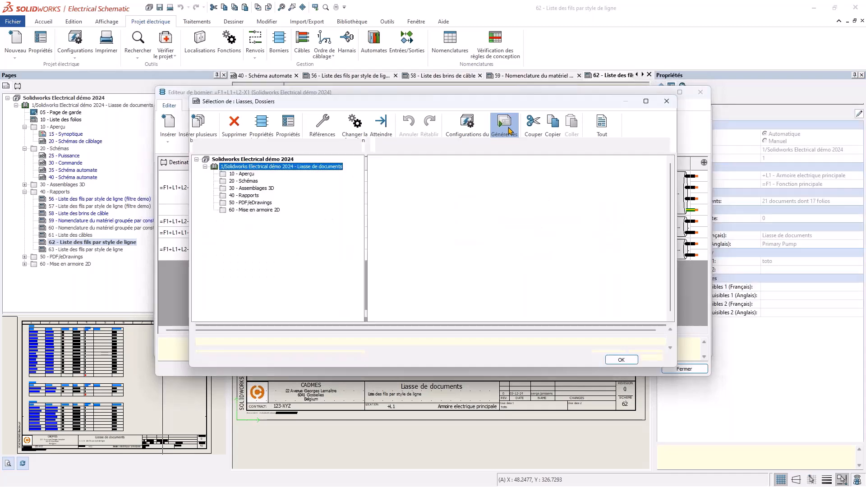
left_click(234, 195)
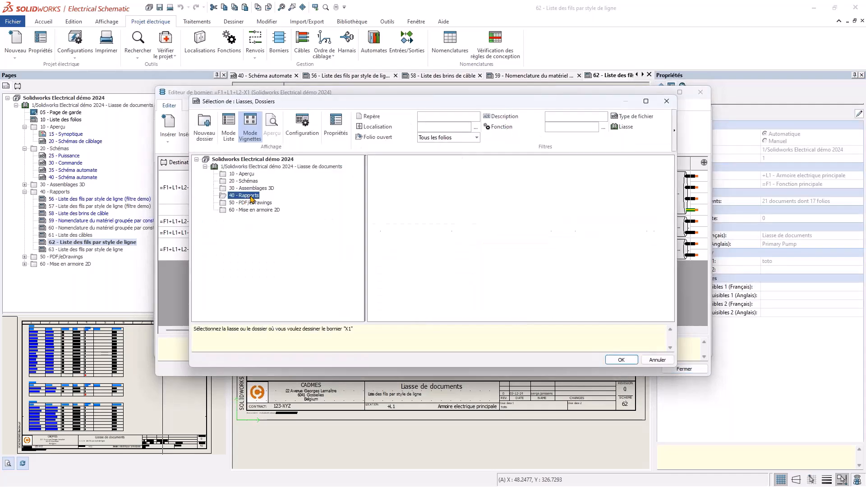
left_click(618, 360)
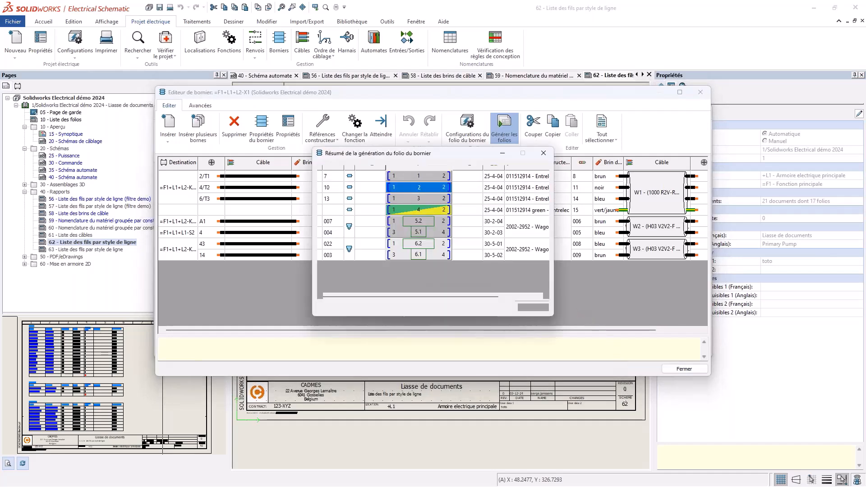
left_click(534, 308)
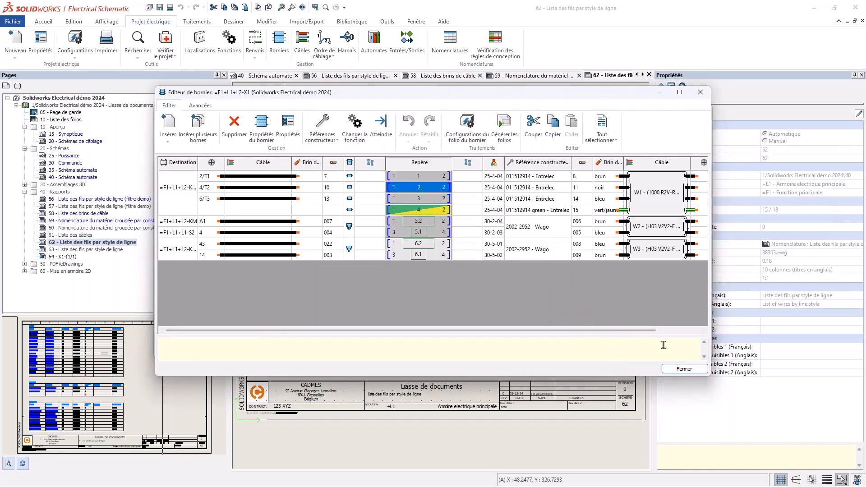
left_click(684, 369)
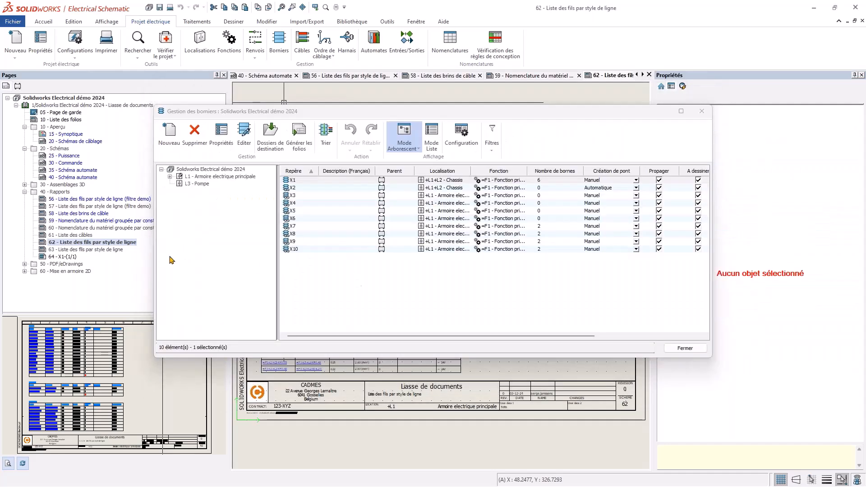
left_click(702, 112)
Step: Open the generated drawing 64 - X1-(1/1) and examine its terminals and cable connections
double_click(61, 256)
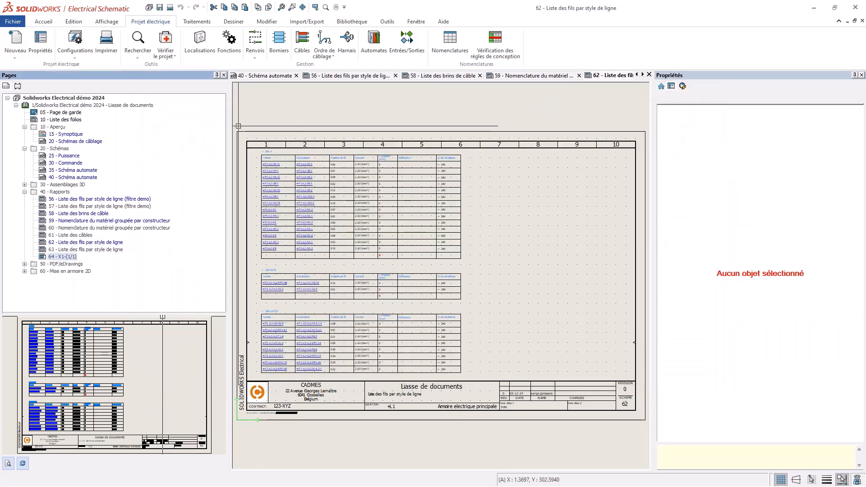
scroll(414, 219, "up", 5)
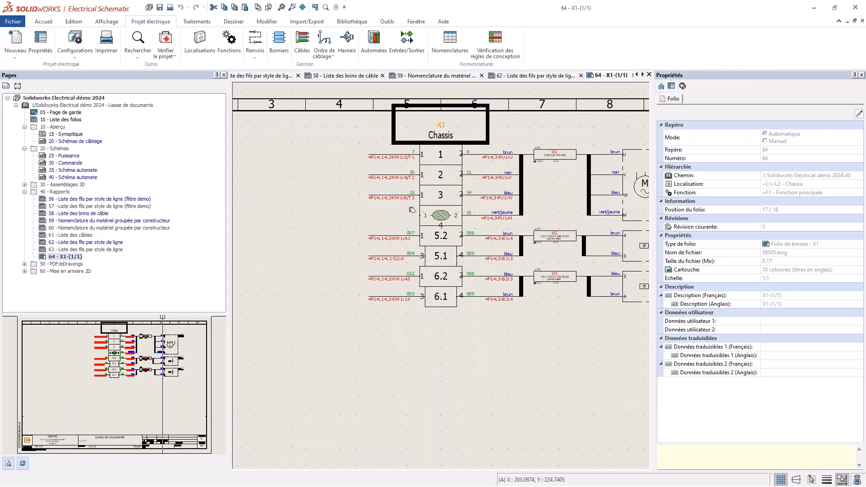
Step: Open the terminal strip drawing configuration of 64 - X1-(1/1) and examine its wire, cable, symbol, bridge and layout settings
middle_click_drag(275, 248, 345, 232)
scroll(378, 222, "down", 1)
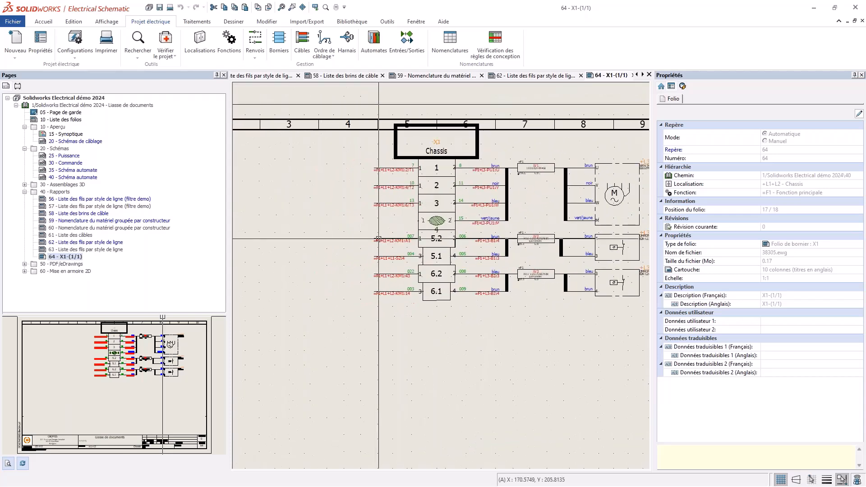
right_click(77, 261)
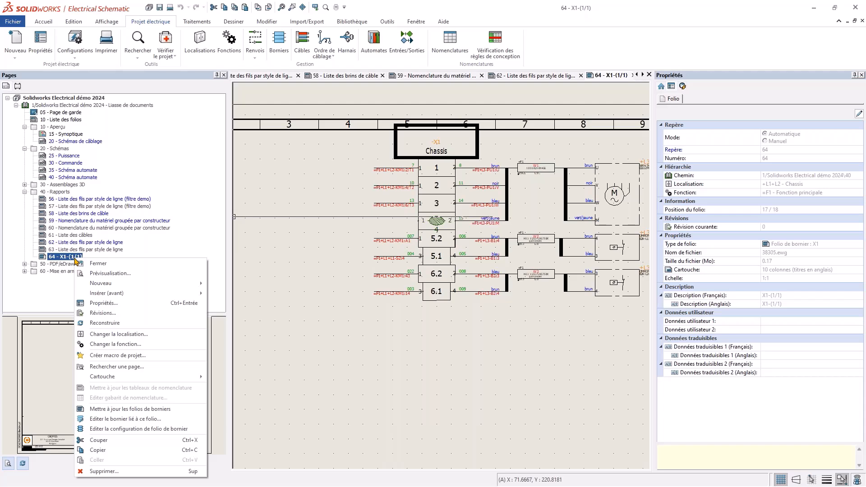
left_click(149, 429)
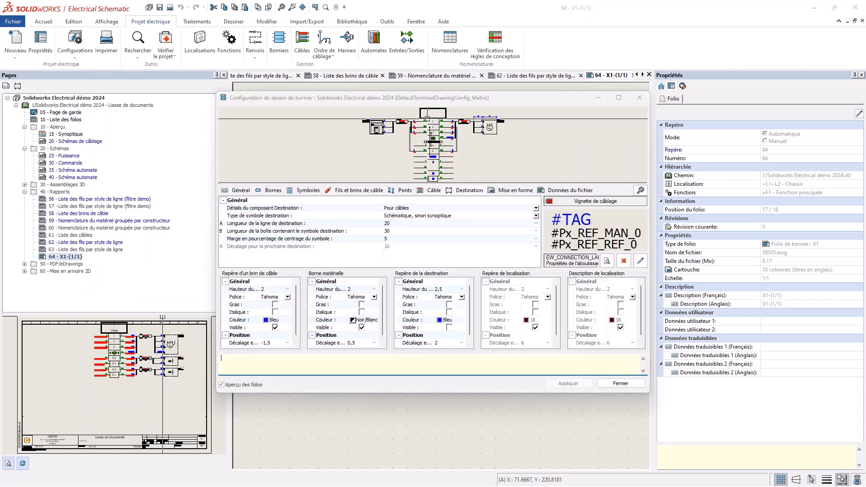
left_click(619, 98)
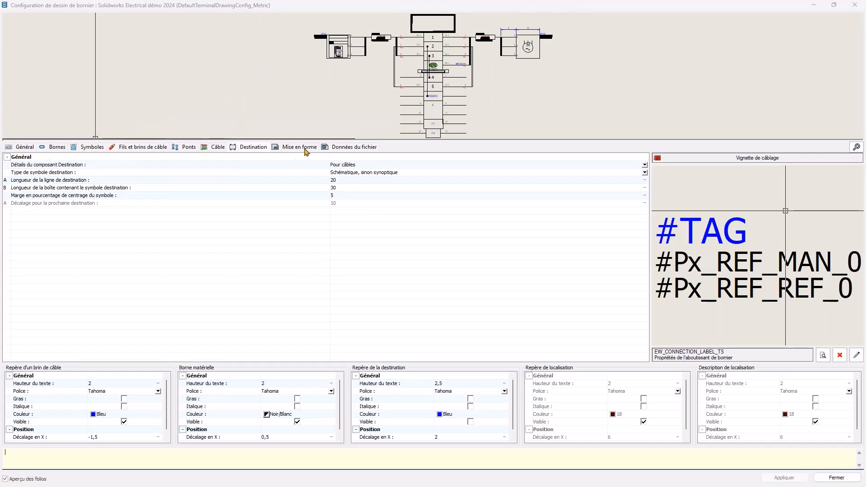
left_click(151, 150)
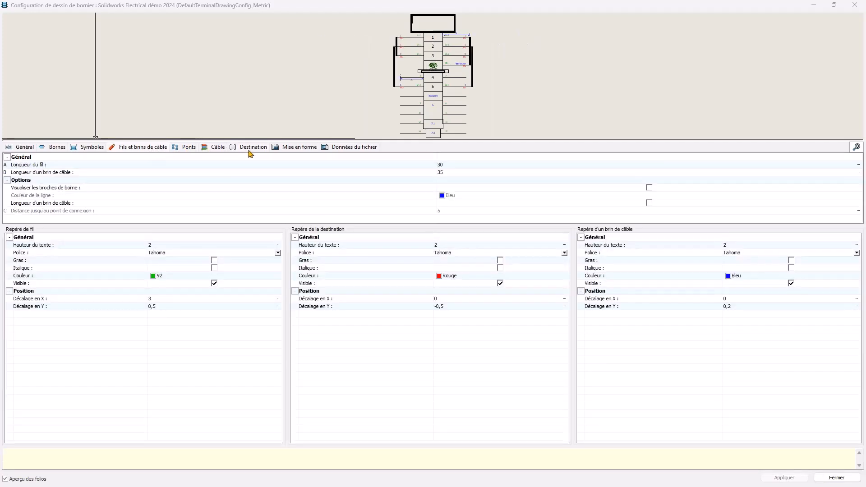
left_click(218, 152)
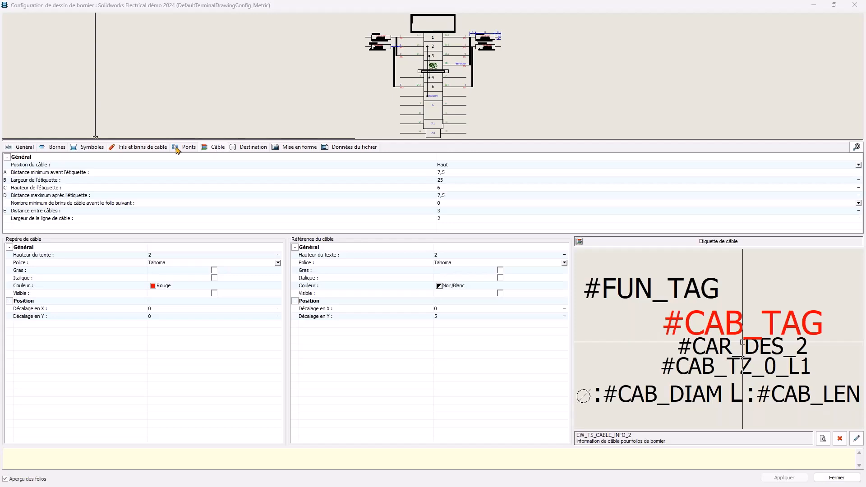
left_click(87, 149)
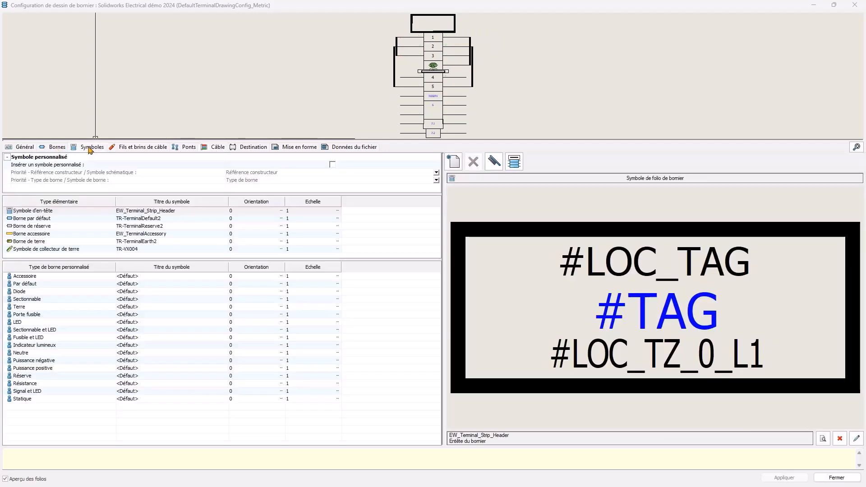
left_click(130, 151)
left_click(192, 152)
left_click(214, 152)
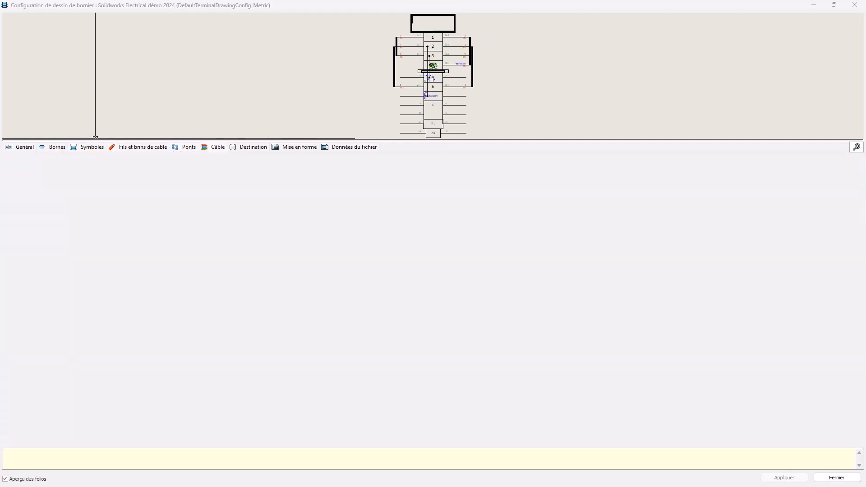
left_click(291, 147)
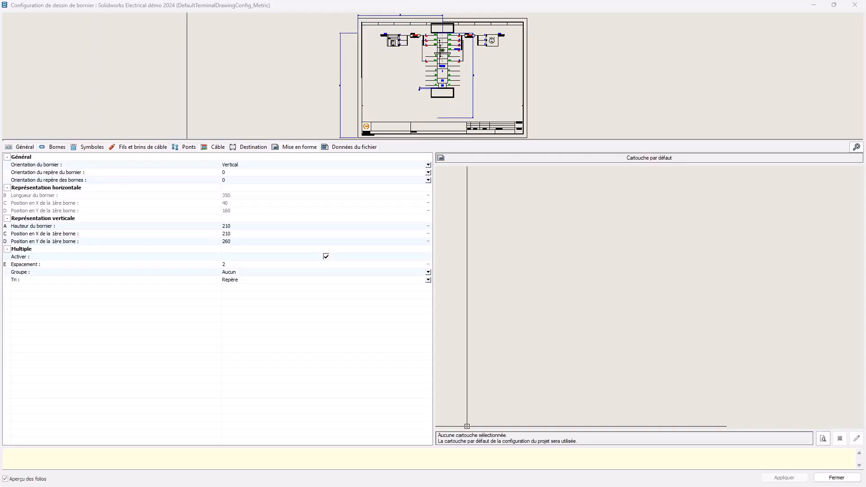
Step: Set the destination component details to Pour câbles et fils, apply the change and close the terminal strip drawing configuration
left_click(246, 151)
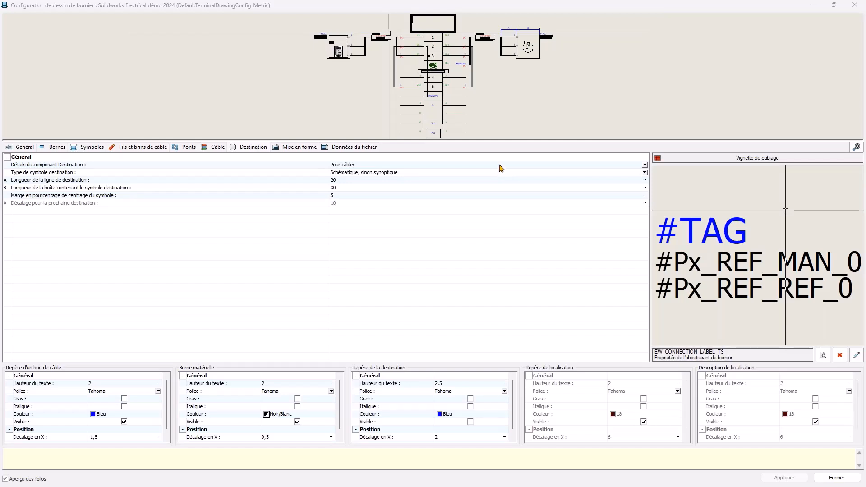
left_click(499, 165)
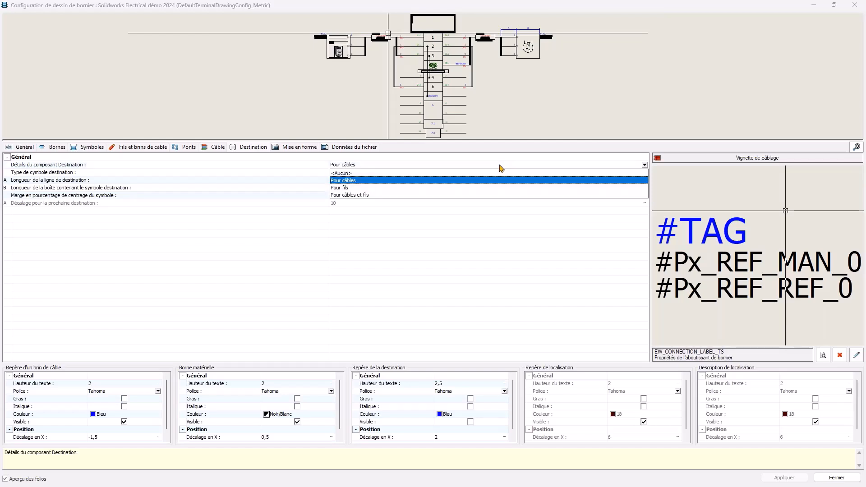
left_click(354, 195)
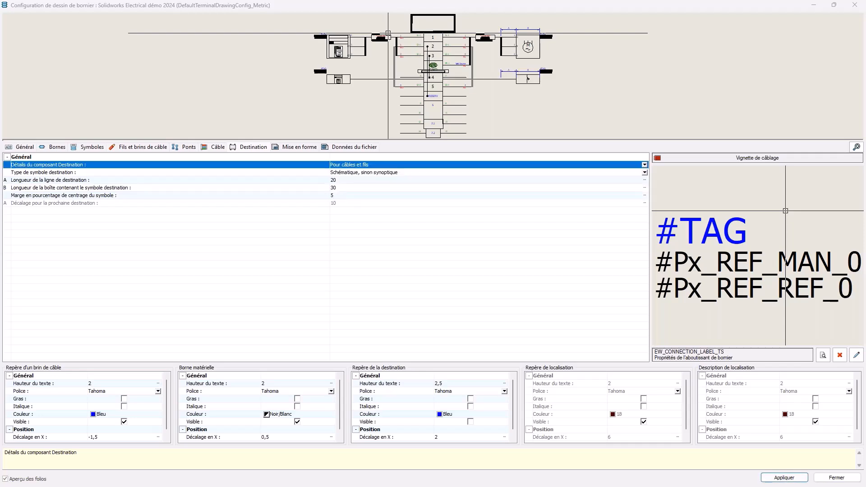
left_click(790, 480)
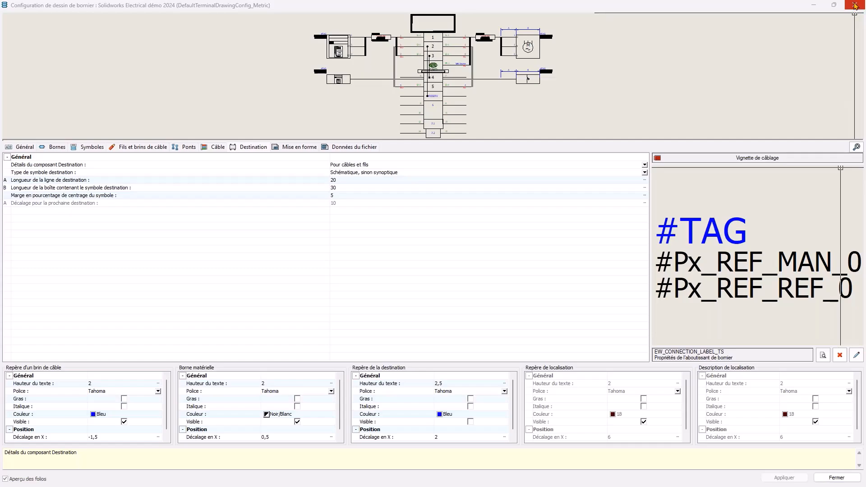
left_click(837, 478)
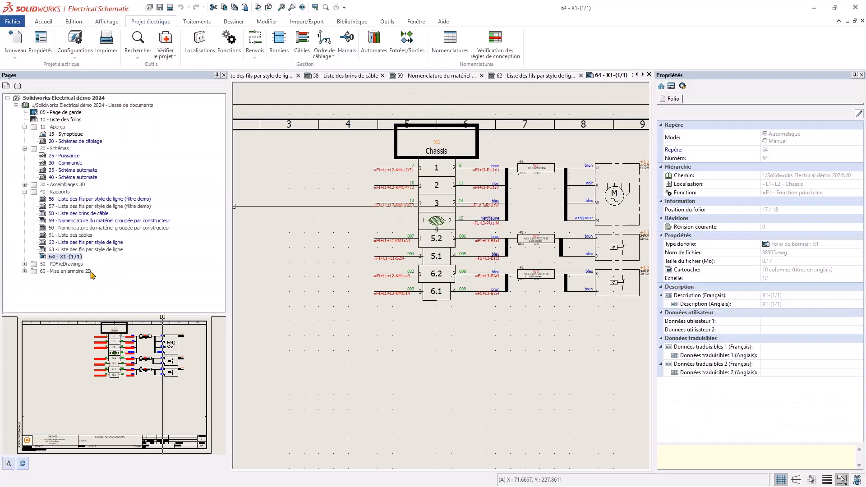
Step: Update the terminal strip drawing 64 - X1-(1/1), close the generation summary and view the whole strip
right_click(70, 256)
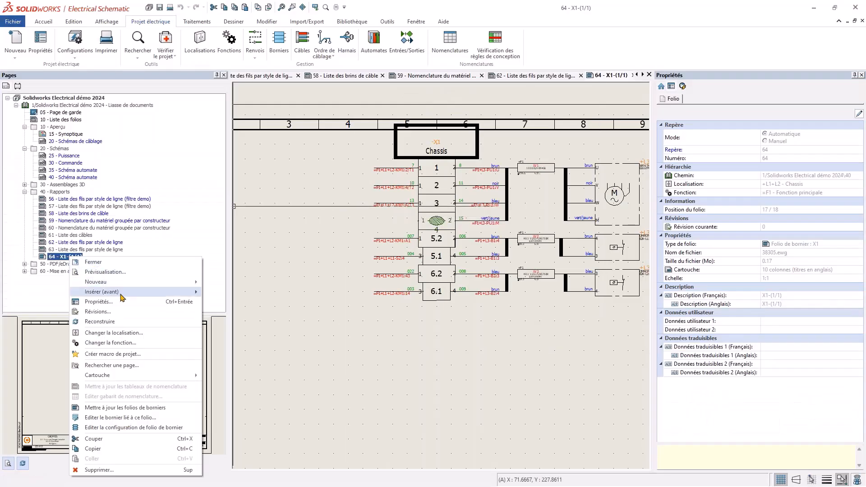
mouse_move(121, 293)
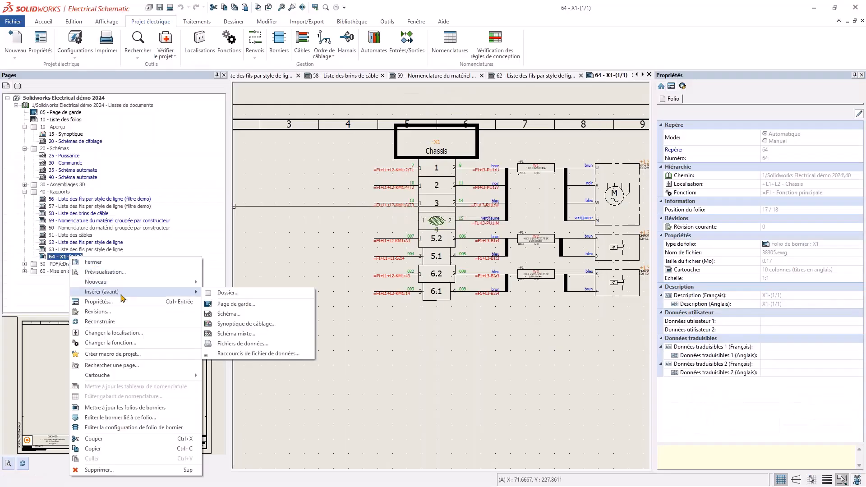
left_click(155, 408)
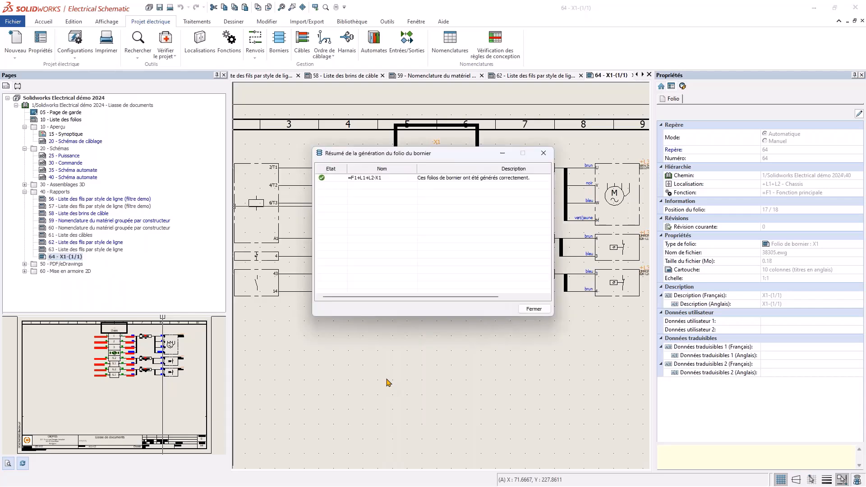
left_click(528, 308)
scroll(526, 310, "down", 4)
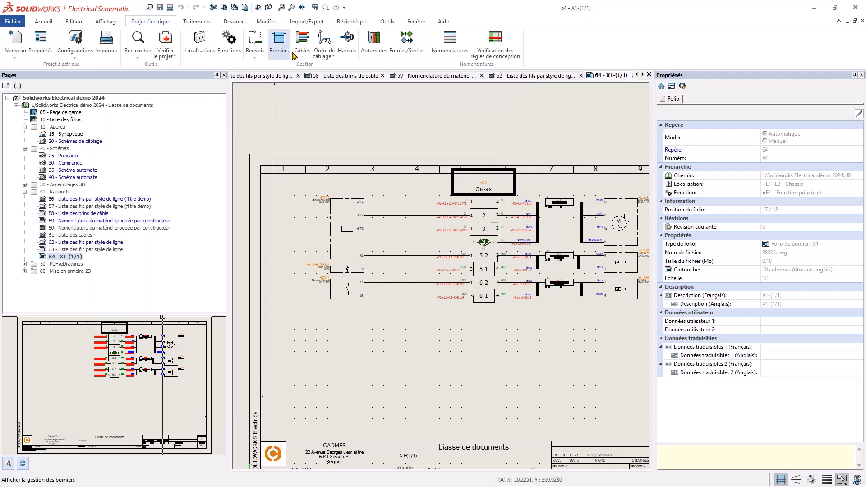
Step: Review the 2D cabinet layout drawings proposed for the project and its locations, and leave without creating any
left_click(203, 23)
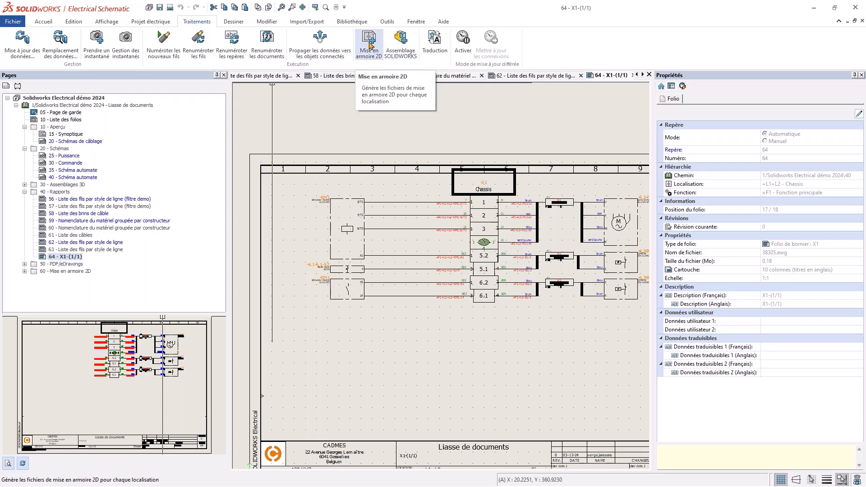
left_click(370, 46)
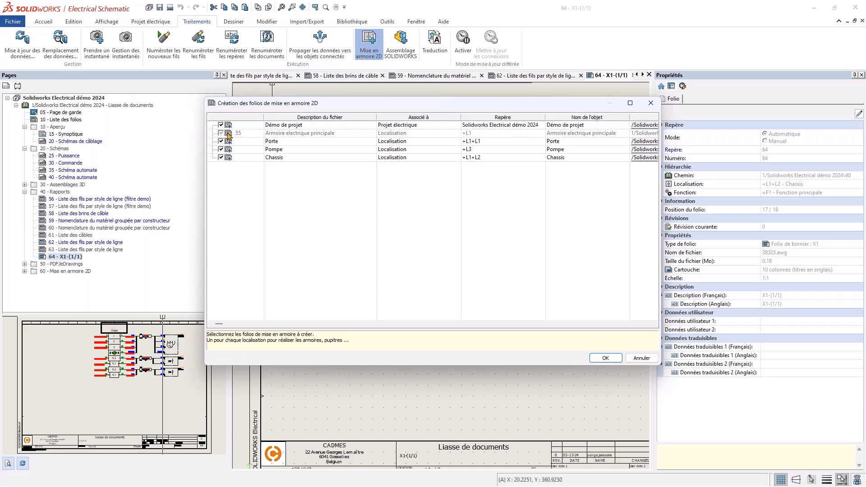
left_click(651, 103)
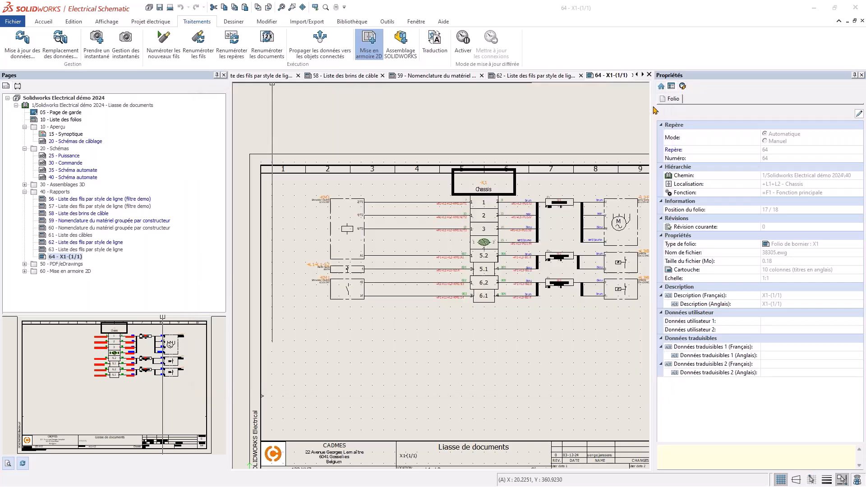
Step: Open the 2D layout 55 - Armoire electrique principale and list the components of locations L1 Porte and L2 Chassis
left_click(25, 271)
double_click(73, 279)
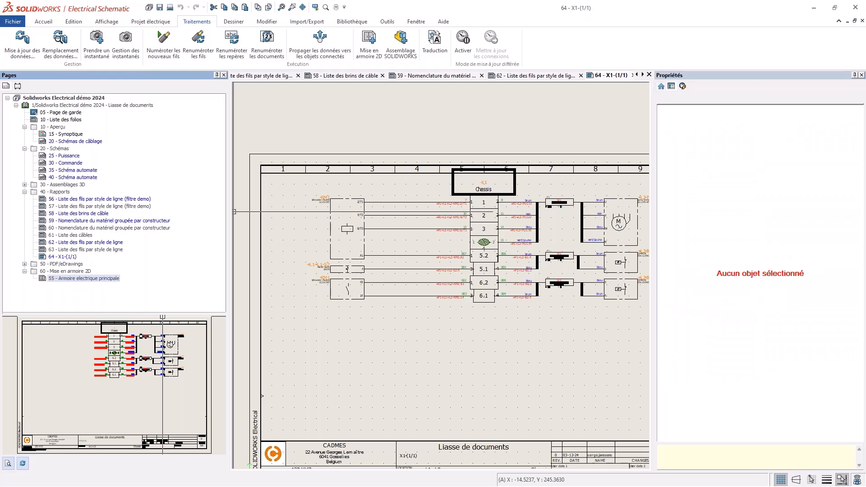
scroll(377, 233, "up", 3)
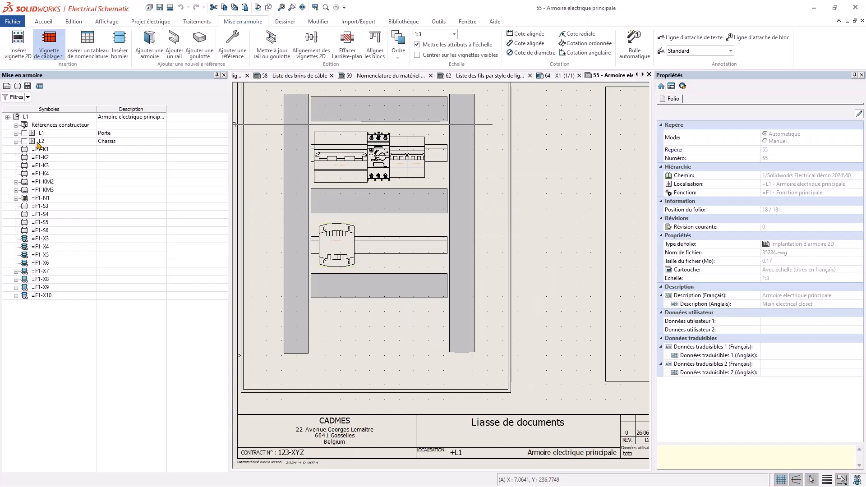
left_click(16, 134)
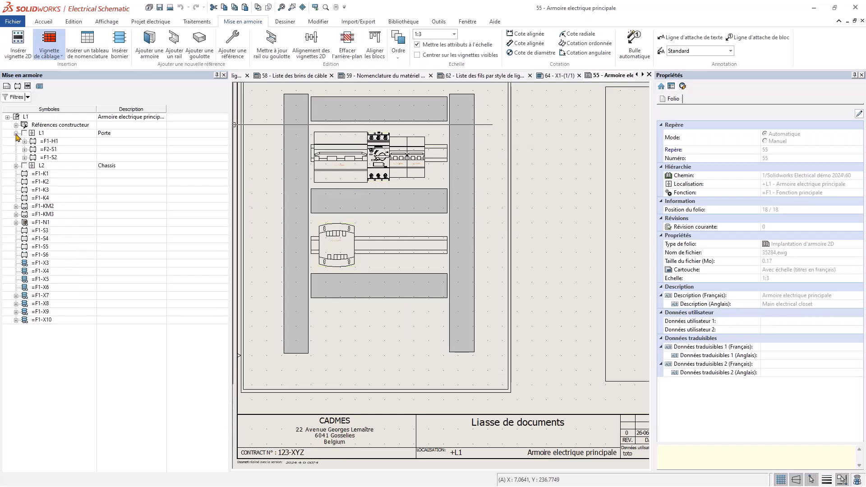
left_click(16, 165)
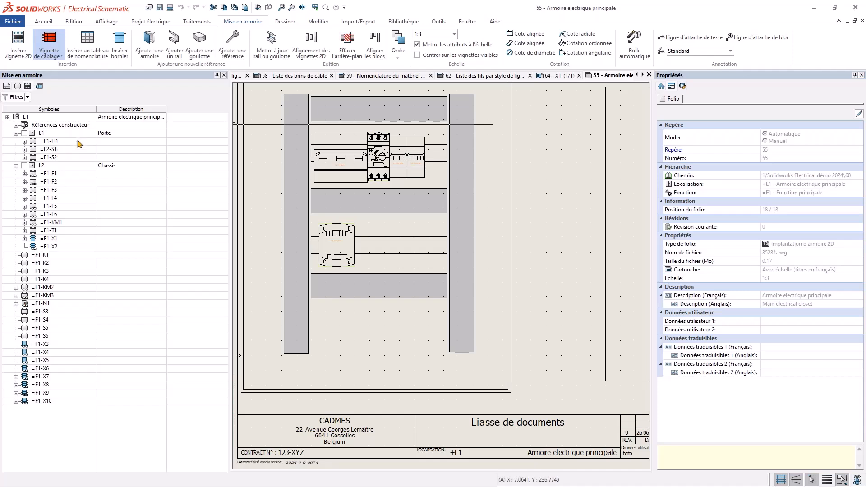
Step: Filter the tree to components not yet inserted and place KM1 on the lower rail beside T1, excluding reference LADN11TQ
left_click(17, 97)
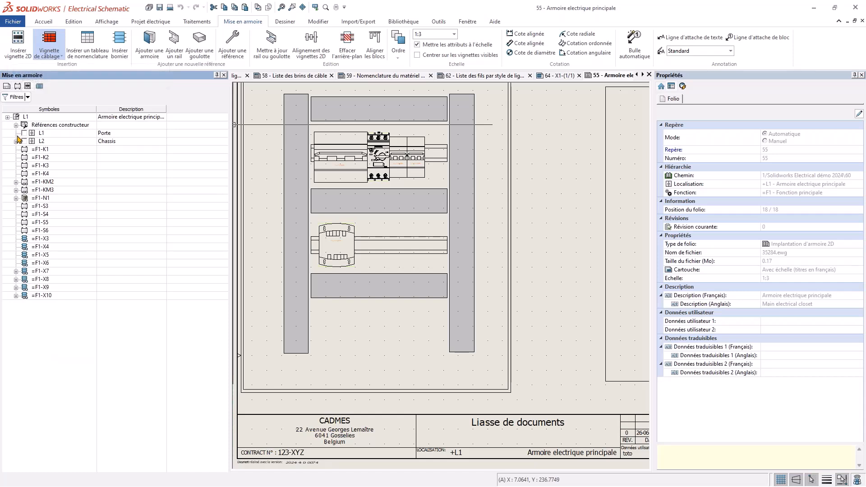
left_click(16, 141)
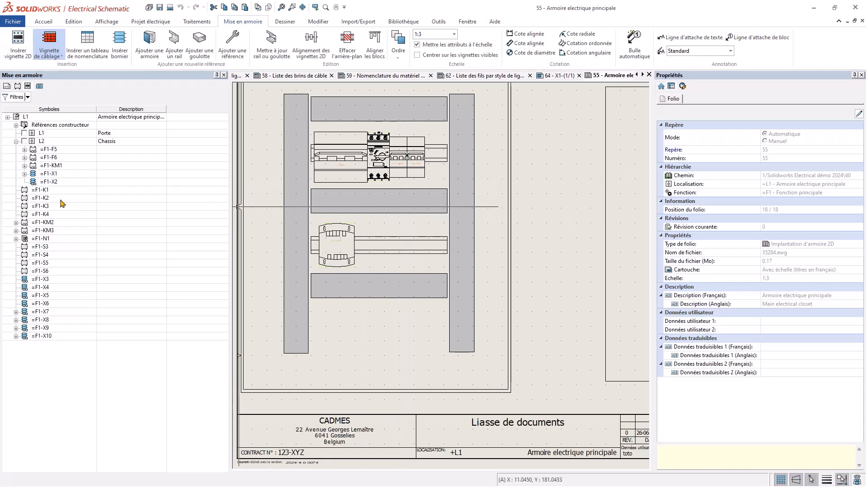
right_click(58, 169)
left_click(90, 174)
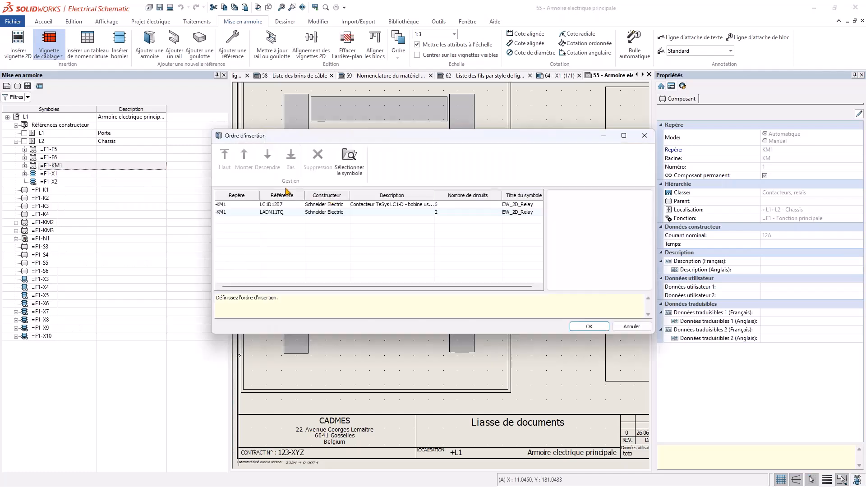
left_click(282, 213)
key("Delete")
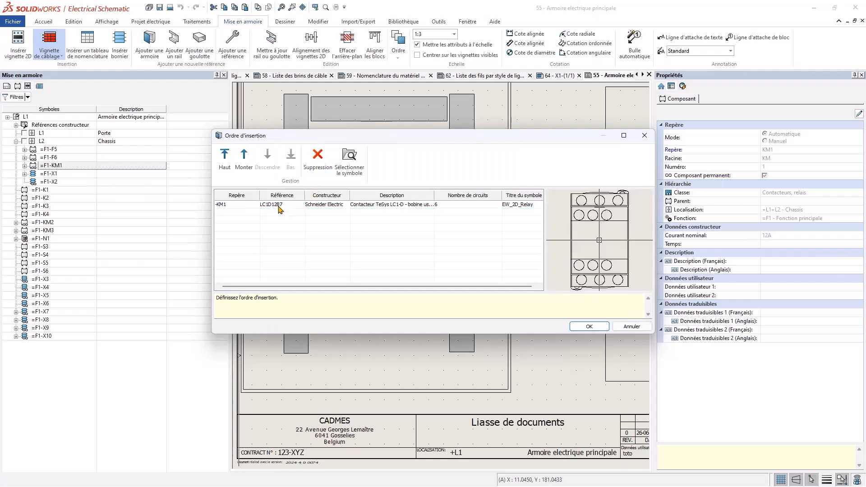
left_click(593, 328)
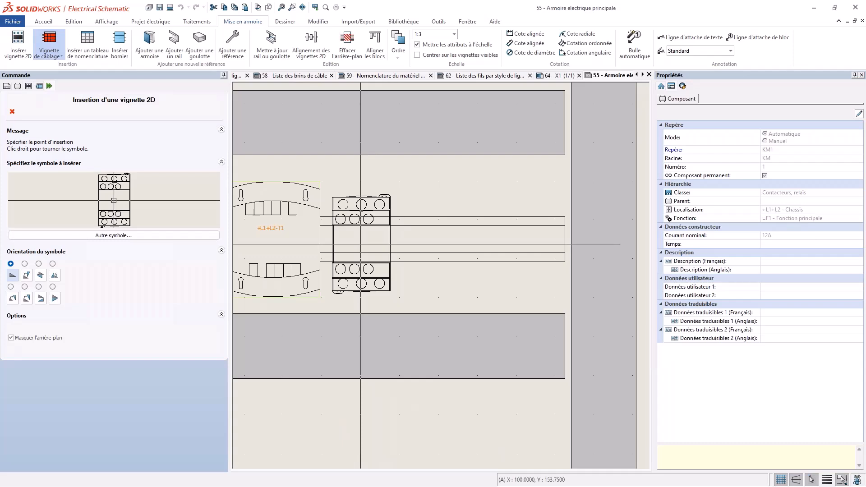
left_click(361, 244)
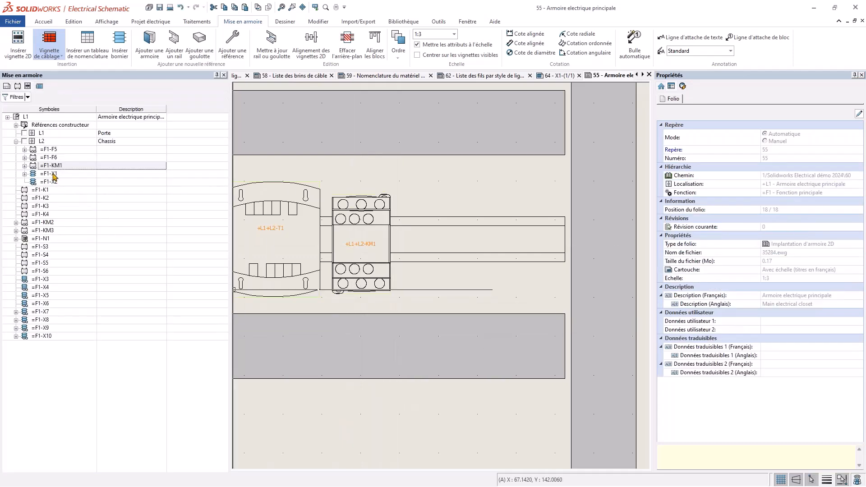
Step: Remove the filter on inserted components and list all manufacturer references of cabinet L1
scroll(509, 124, "down", 4)
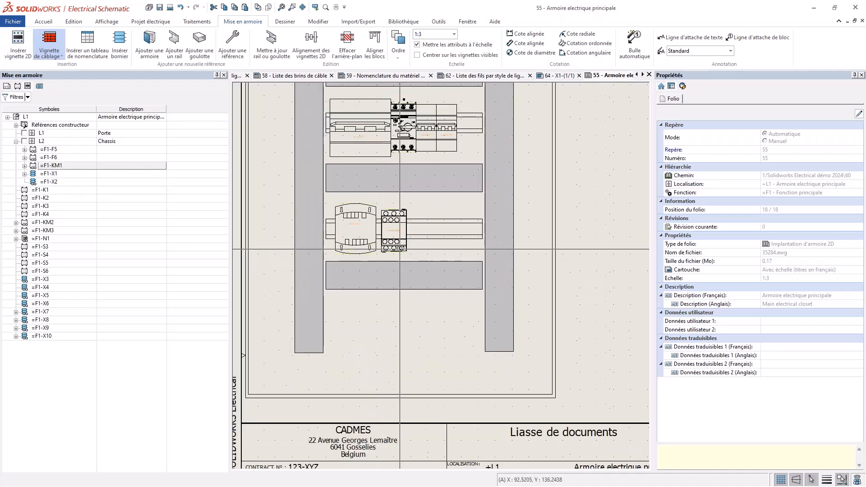
left_click(16, 126)
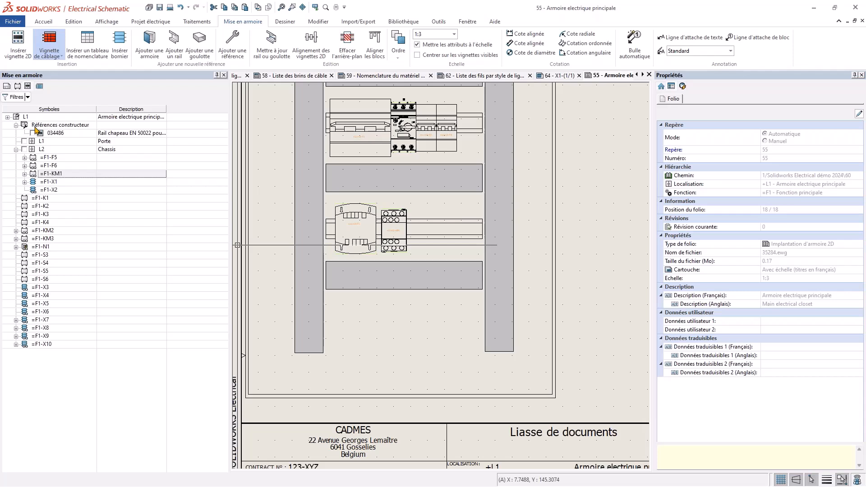
left_click(16, 98)
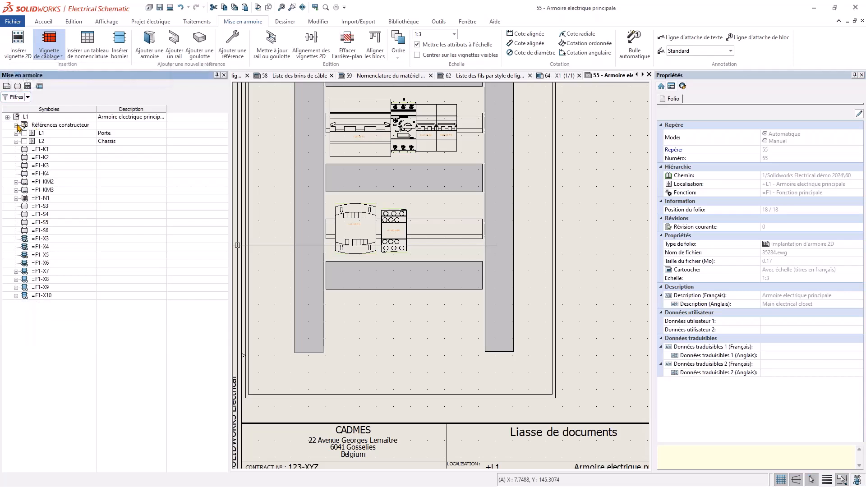
left_click(16, 126)
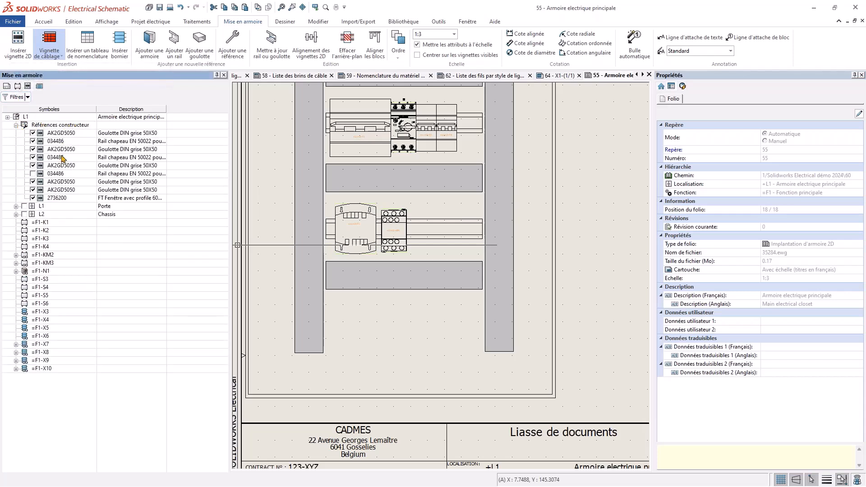
Step: Insert the remaining 034486 reference as a rail beneath the lowest horizontal duct, drawn as a short horizontal length
left_click(33, 174)
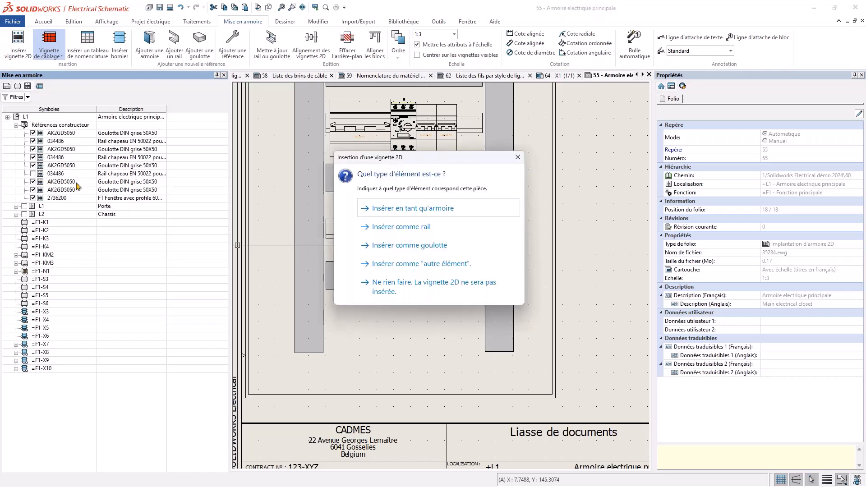
left_click(391, 228)
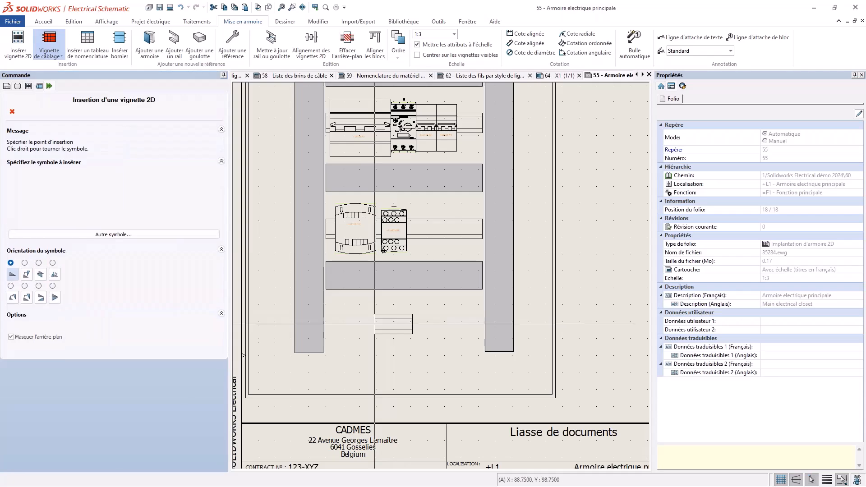
left_click(366, 315)
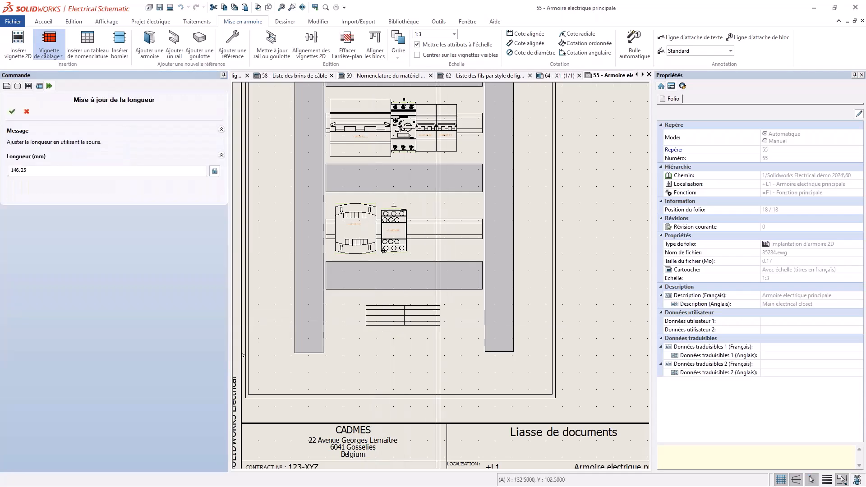
left_click(430, 315)
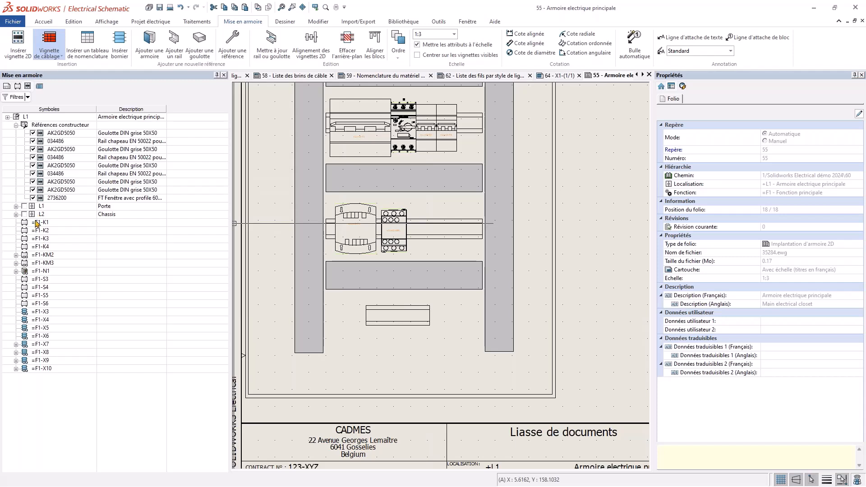
Step: List the contents of locations L1 Porte and L2 Chassis and insert terminal strip X1 at the start of the short rail
left_click(16, 214)
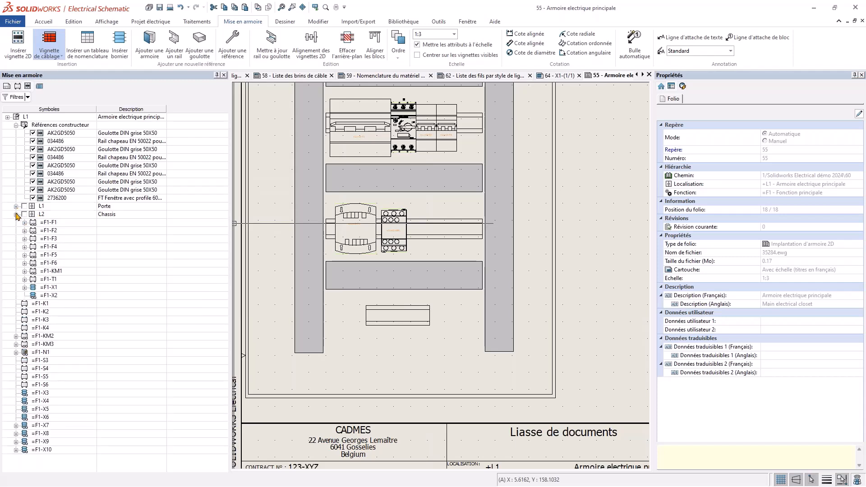
left_click(16, 206)
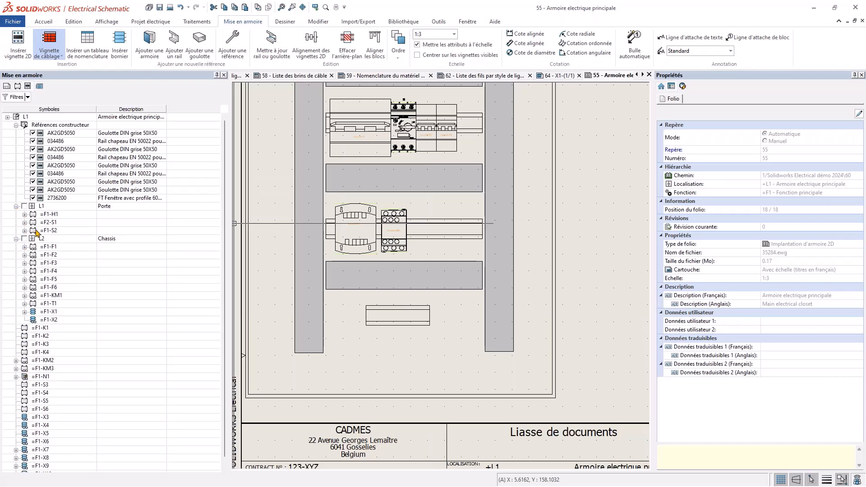
right_click(53, 312)
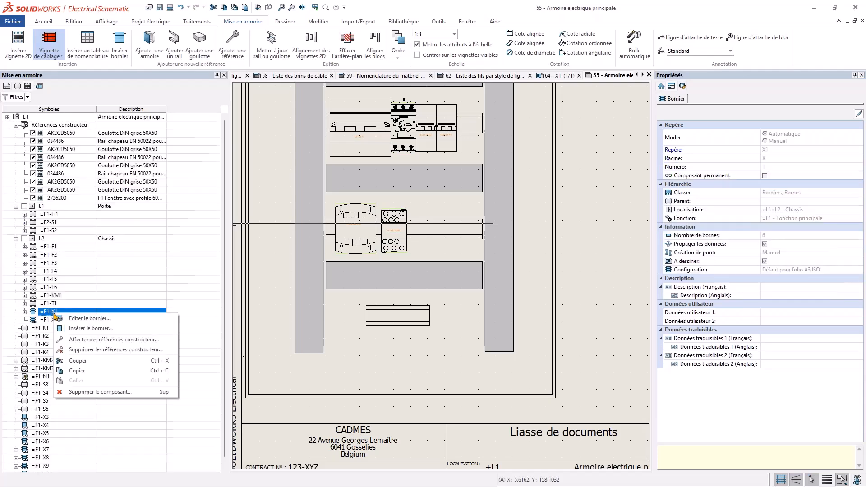
left_click(90, 328)
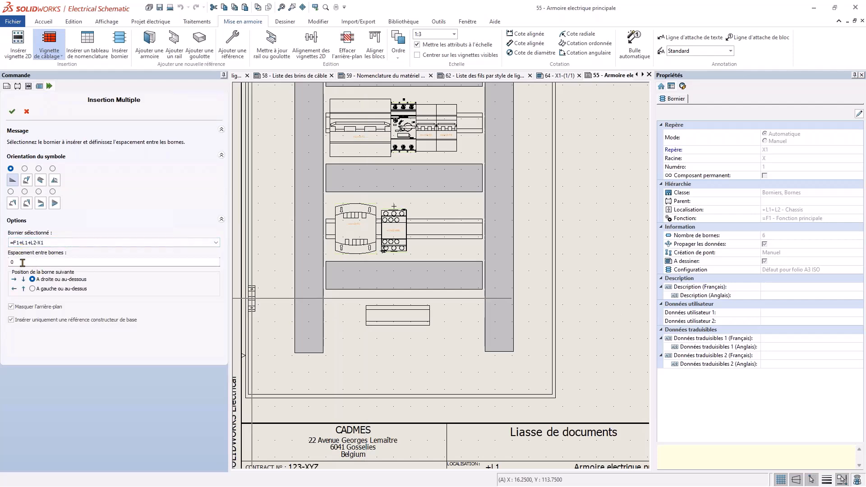
left_click(366, 315)
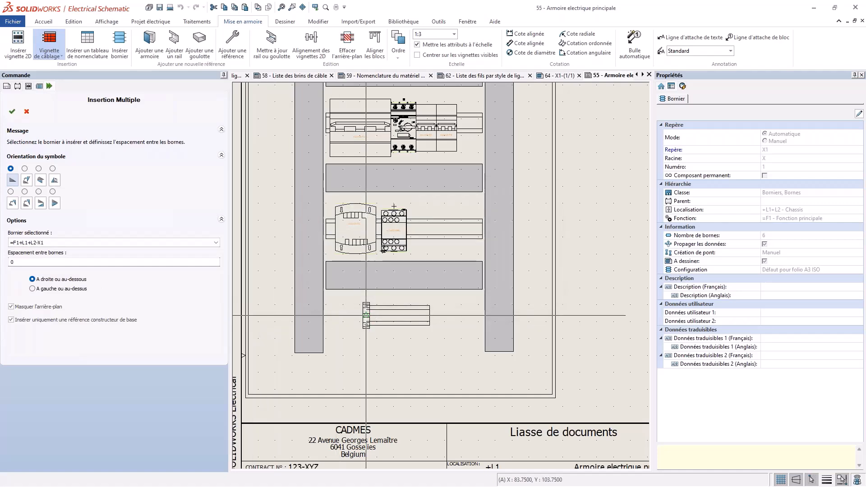
scroll(376, 333, "up", 3)
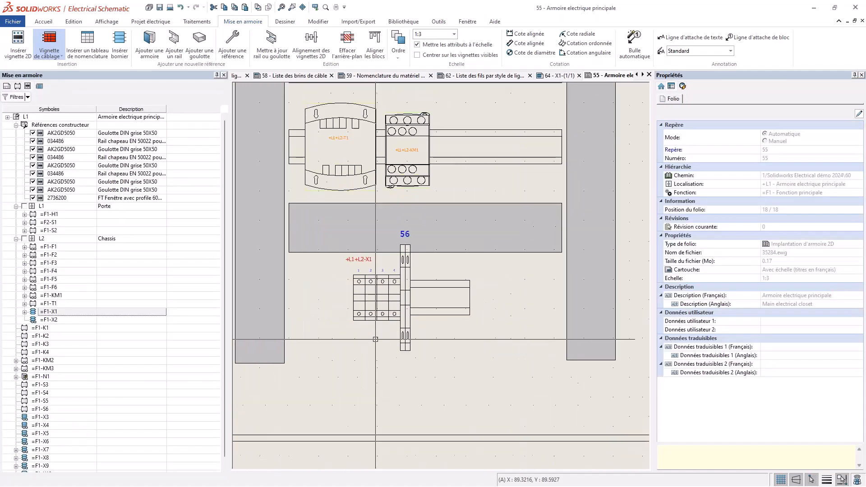
middle_click_drag(376, 358, 380, 436)
scroll(359, 231, "down", 2)
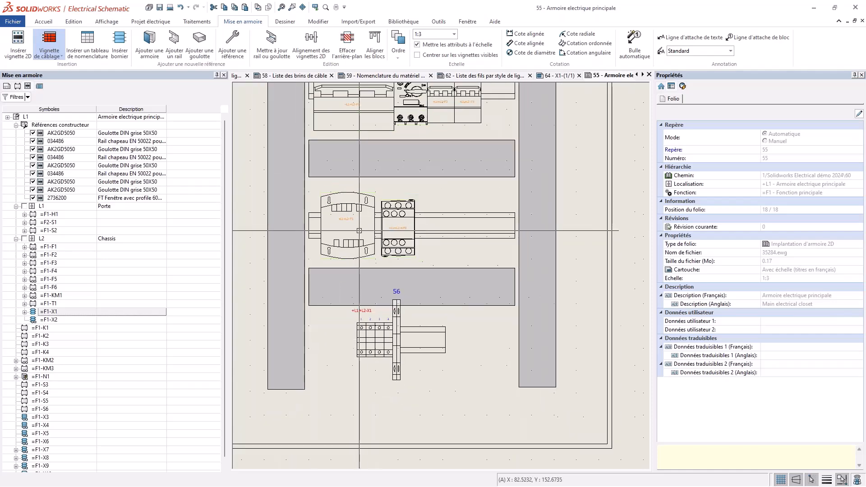
Step: Align the 2D footprints of KM1 and T1 side by side on the middle rail with a spacing of 0
left_click(394, 211)
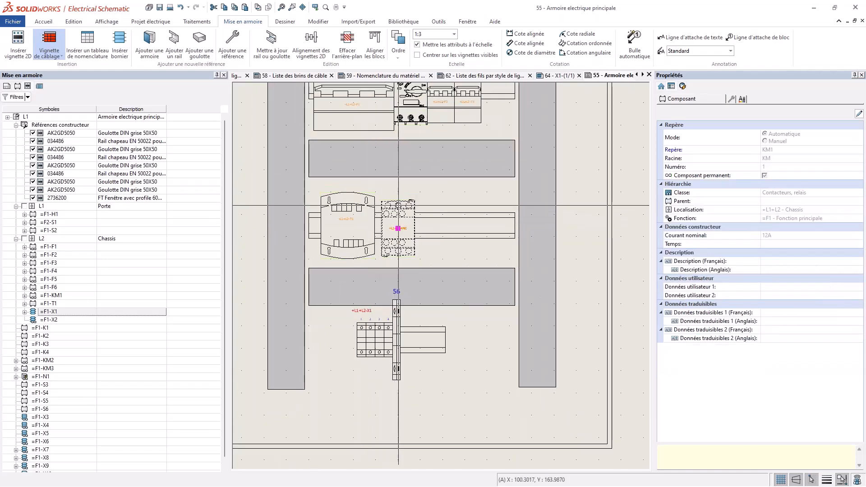
left_click(360, 193)
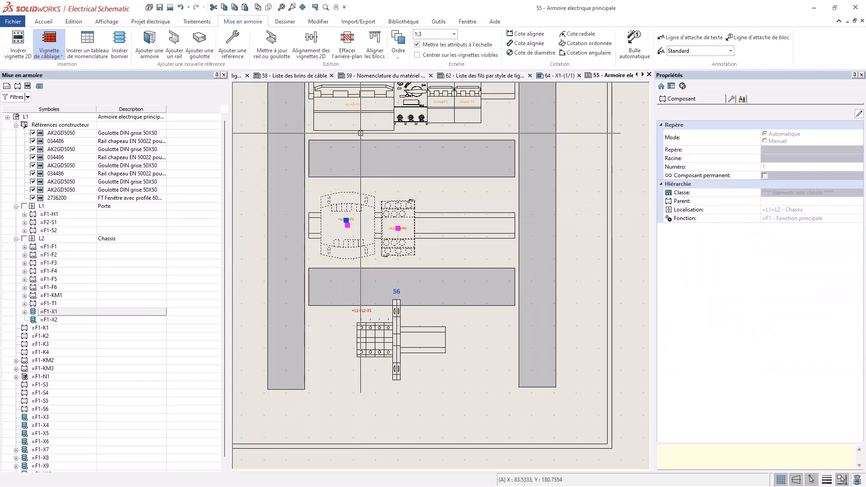
left_click(317, 44)
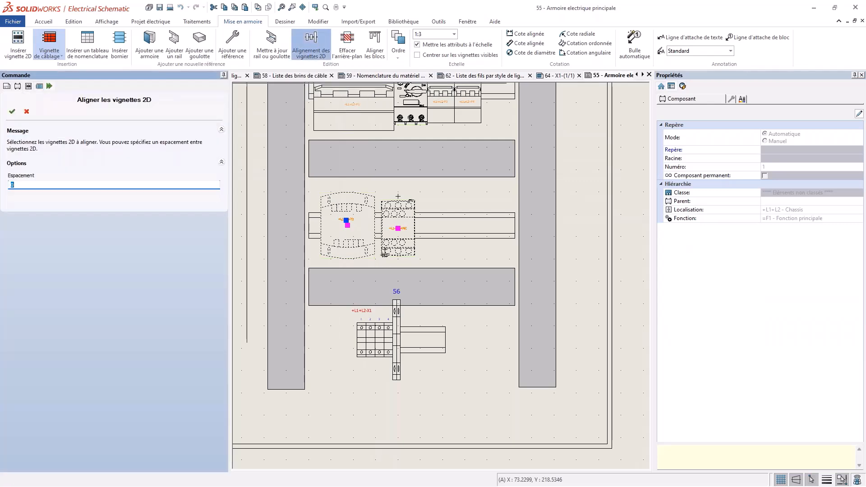
left_click(12, 111)
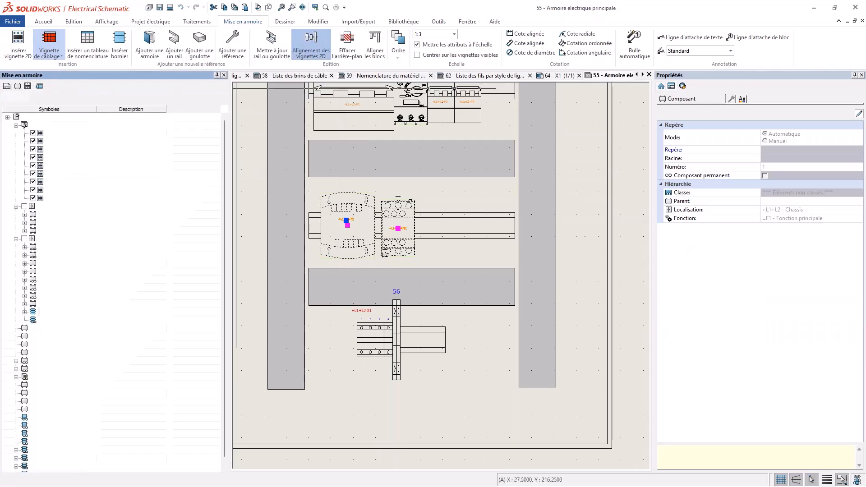
key("Escape")
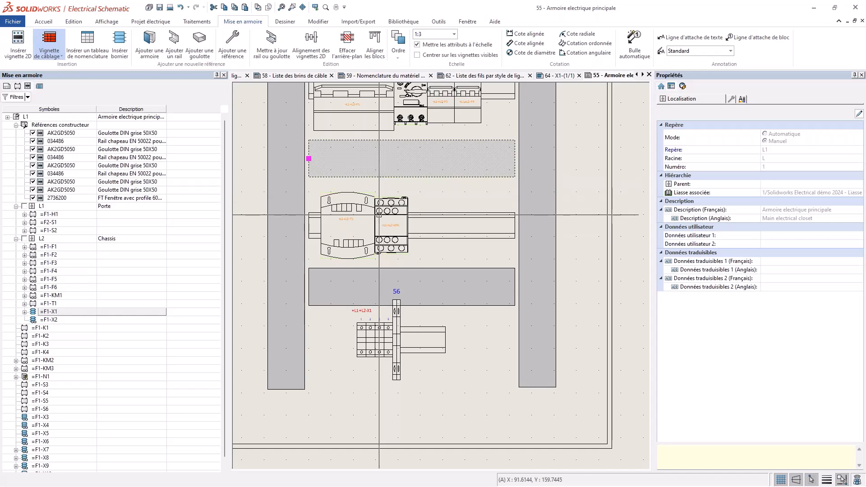
scroll(378, 214, "up", 2)
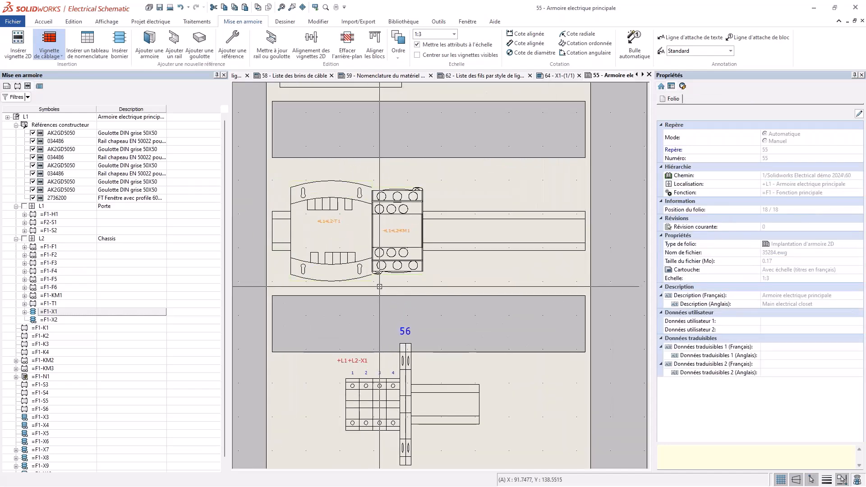
scroll(381, 276, "down", 2)
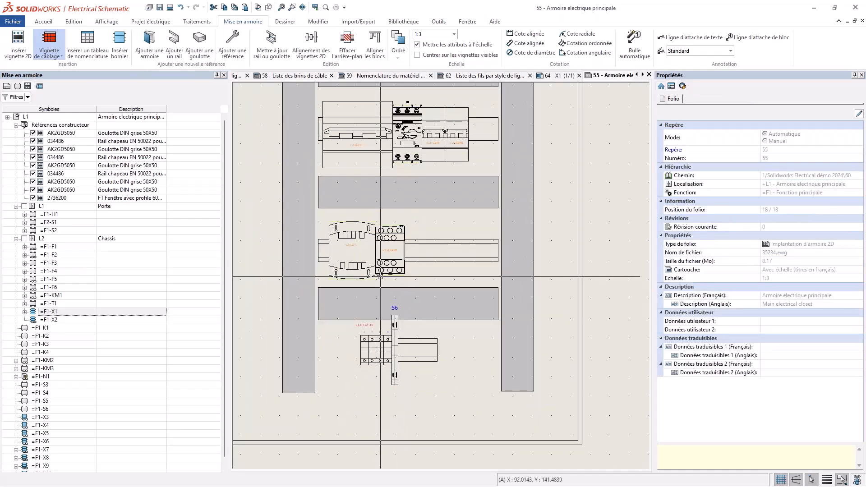
Step: Delete the door outline and its three round components beside the cabinet
scroll(380, 276, "down", 4)
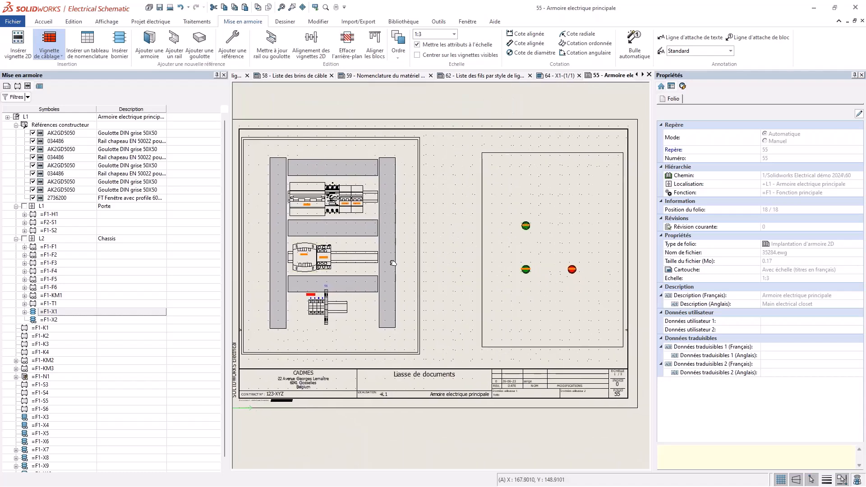
left_click(453, 134)
left_click(638, 357)
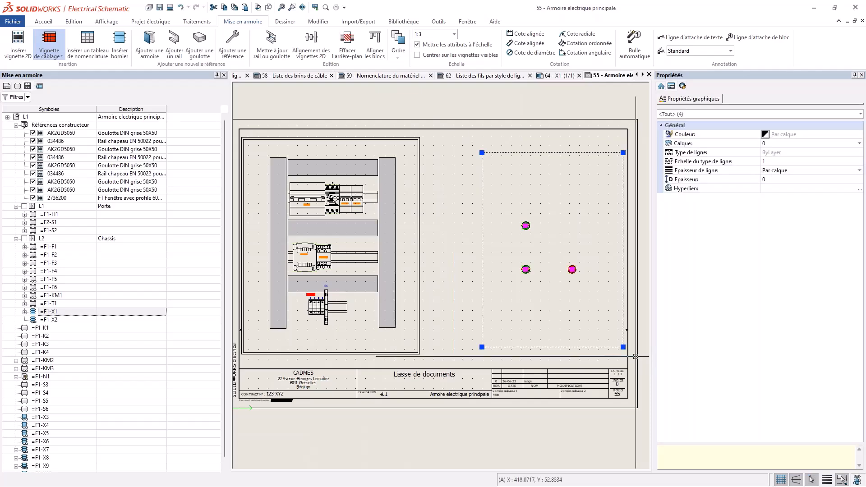
key("Delete")
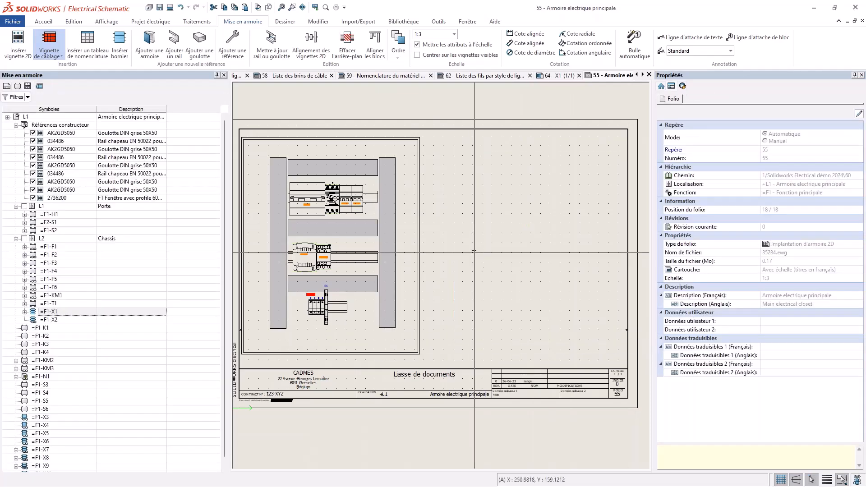
Step: Add automatic circle balloons to the cabinet footprints, all lined up along the cabinet's right side, with a bill of materials table included
left_click(635, 45)
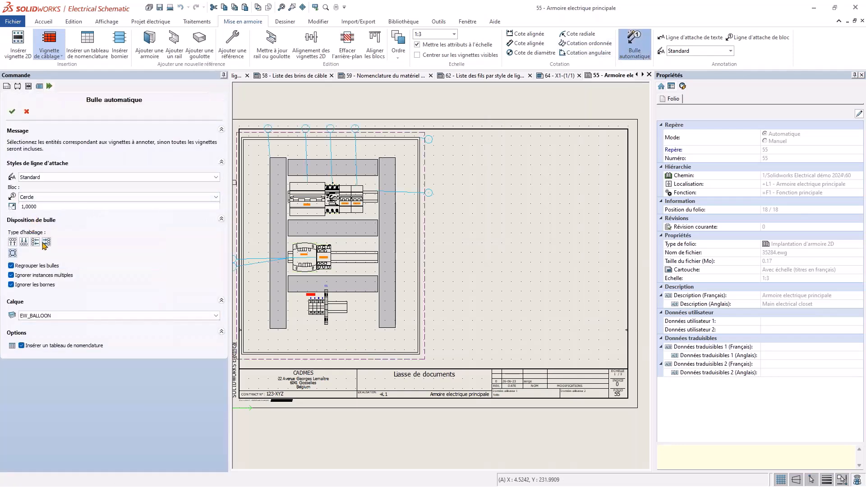
left_click(46, 243)
left_click(13, 112)
Step: Insert the table with configuration Nomenclature du folio de la mise en armoire 2D avec repère de bulle beside the balloons and check its rows
scroll(389, 231, "up", 3)
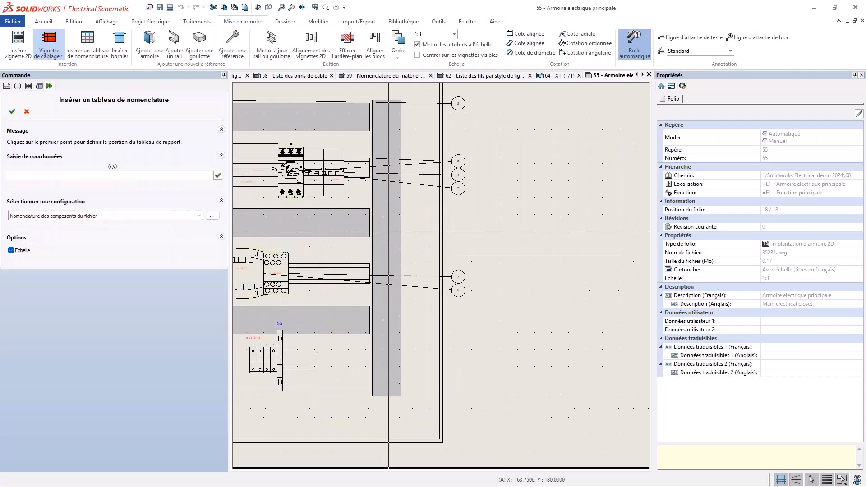
left_click(195, 217)
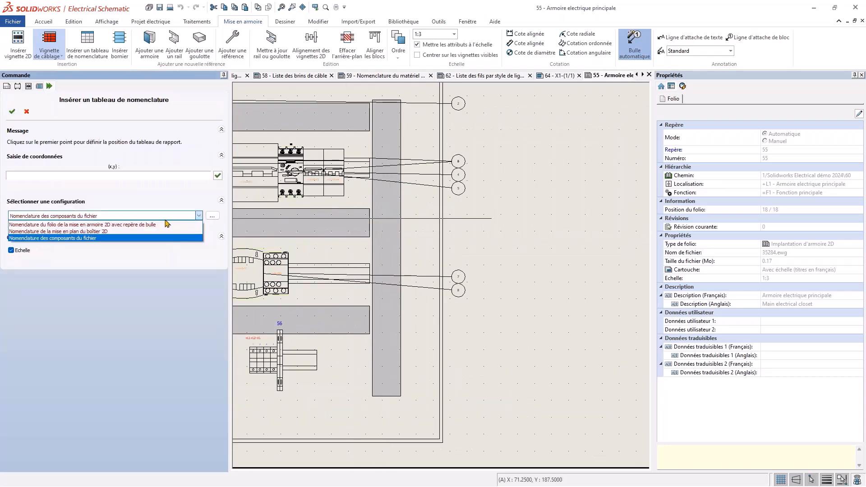
left_click(44, 226)
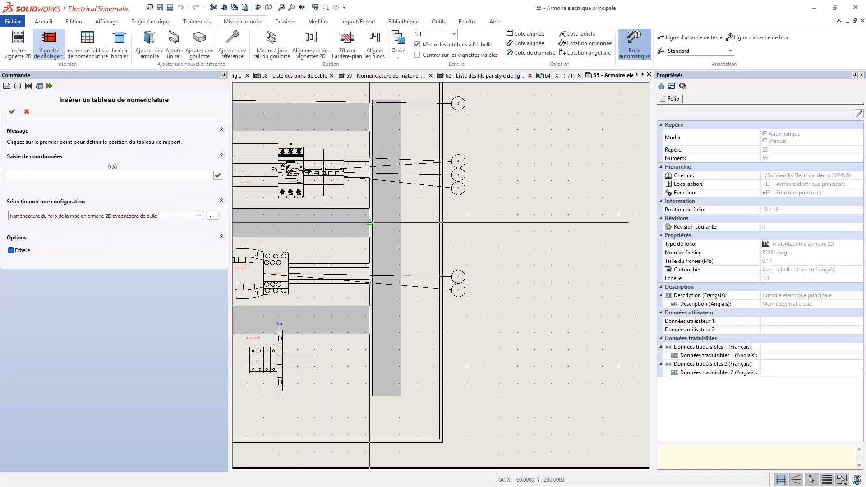
scroll(497, 182, "down", 3)
left_click(497, 182)
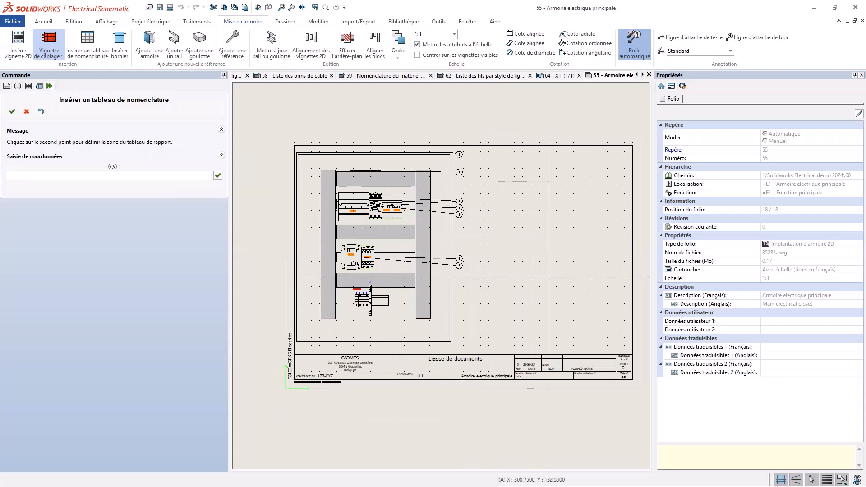
left_click(566, 292)
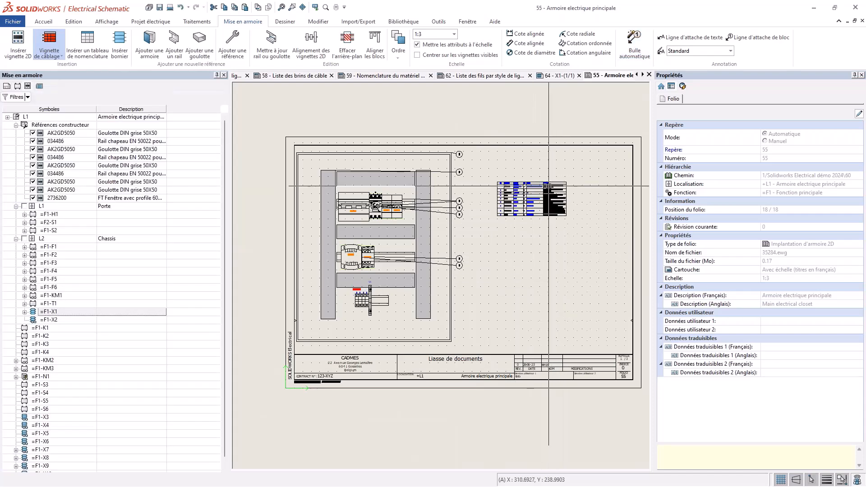
scroll(544, 191, "up", 4)
scroll(410, 157, "up", 3)
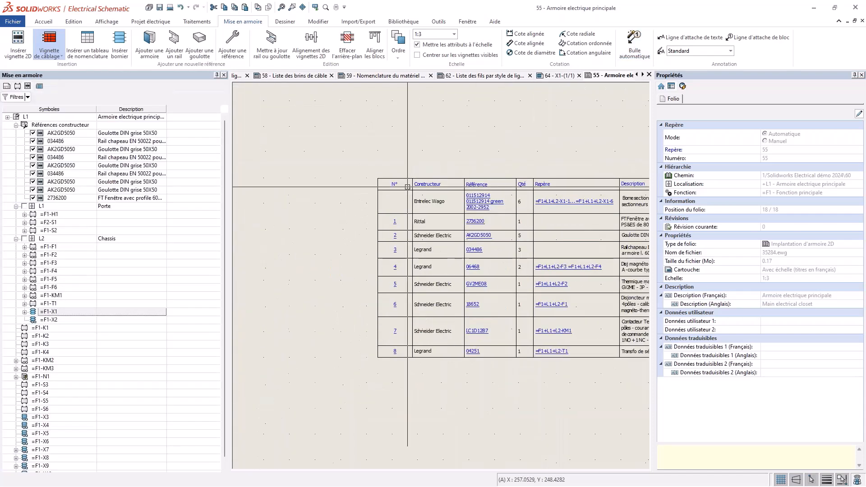
middle_click_drag(332, 218, 240, 164)
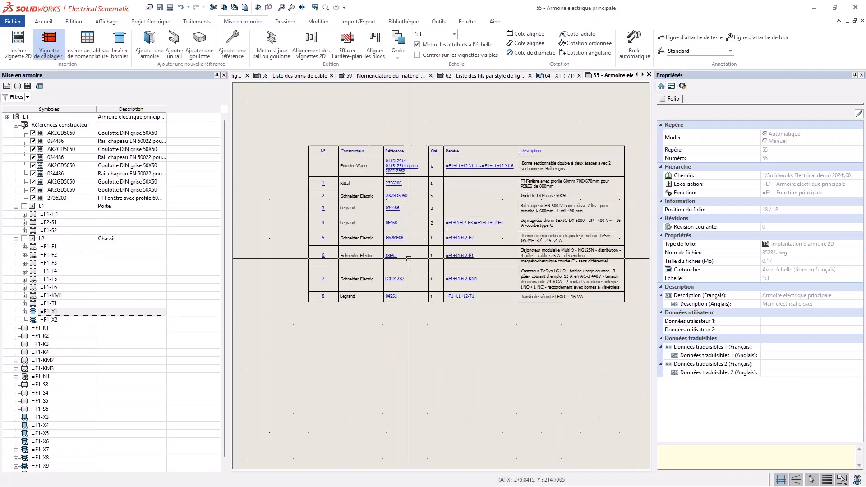
scroll(409, 259, "down", 5)
middle_click_drag(352, 280, 419, 232)
scroll(416, 251, "down", 2)
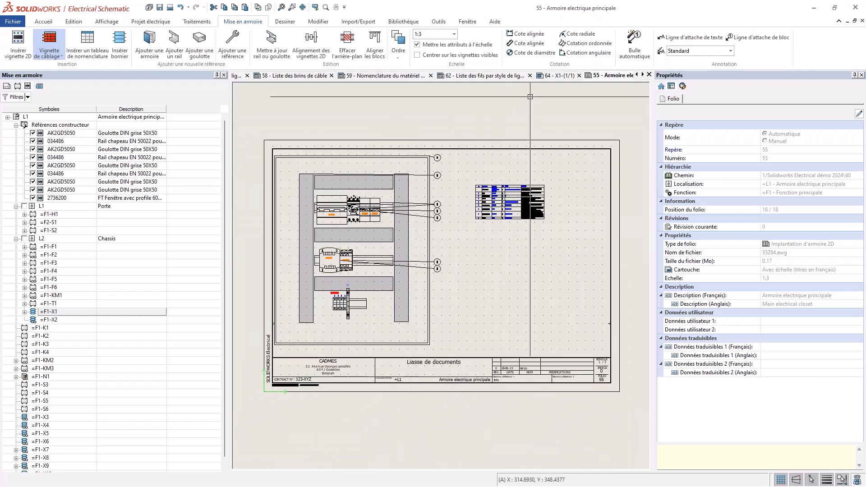
Step: Bring the schematic drawing 30 - Commande into view in place of the 2D cabinet layout
left_click(636, 74)
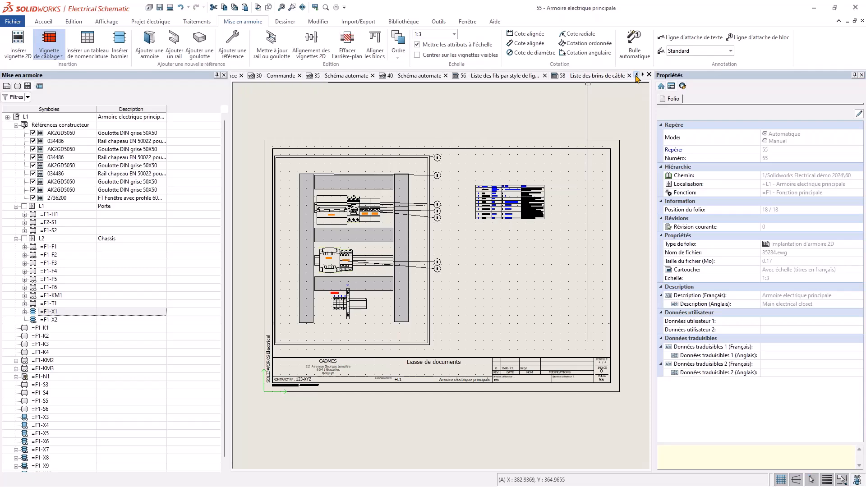
left_click(312, 75)
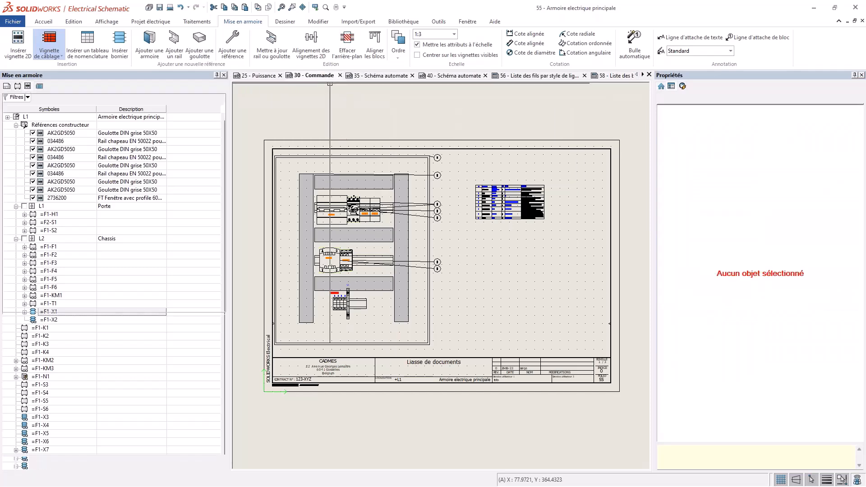
scroll(520, 251, "down", 3)
middle_click_drag(517, 296, 370, 282)
middle_click_drag(512, 291, 490, 294)
middle_click(499, 293)
middle_click(498, 293)
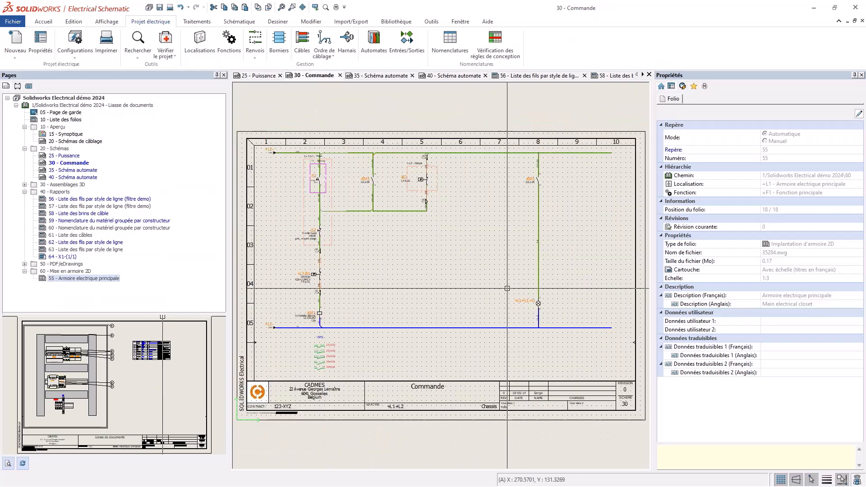
Step: Insert a bill of materials table with configuration Nomenclature des composants du fichier in the free area under columns 9 and 10
left_click(235, 23)
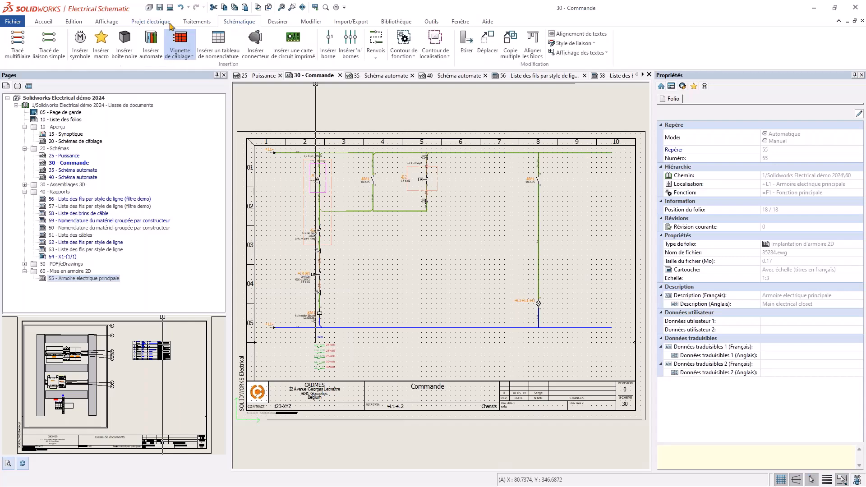
left_click(218, 43)
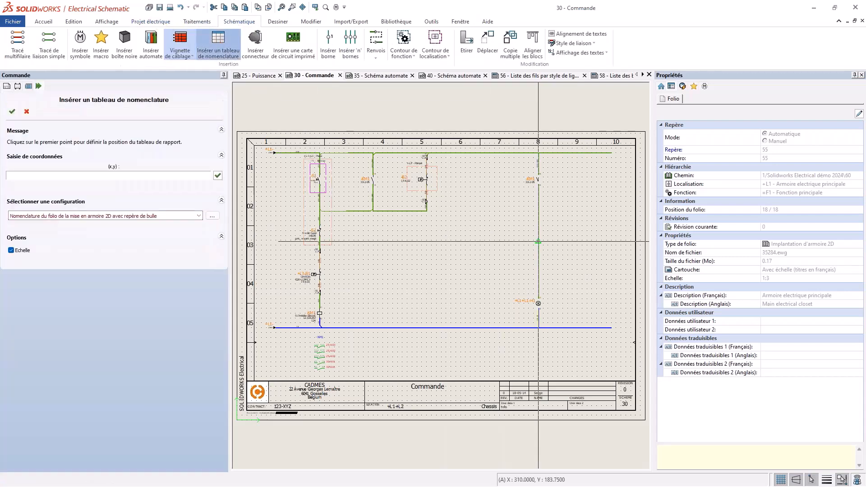
left_click(199, 217)
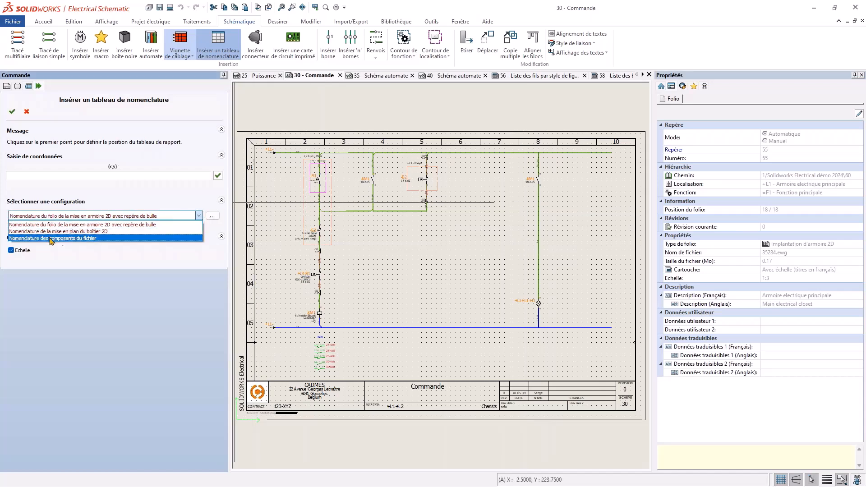
left_click(82, 239)
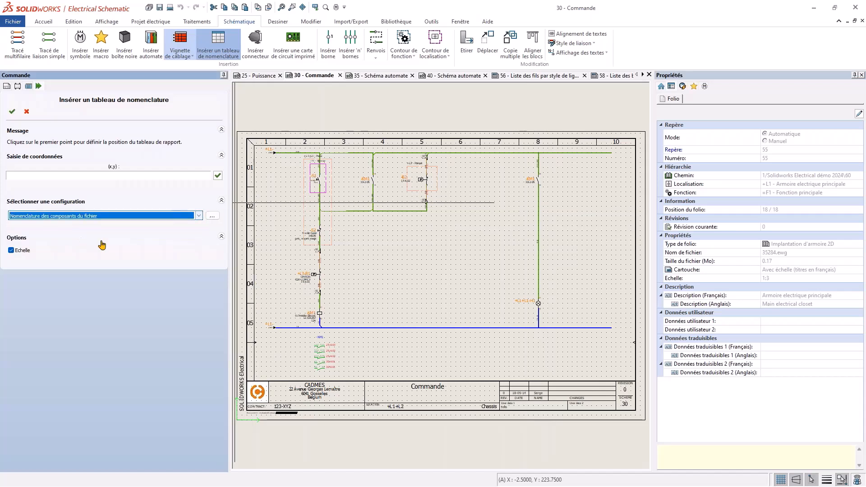
left_click(569, 179)
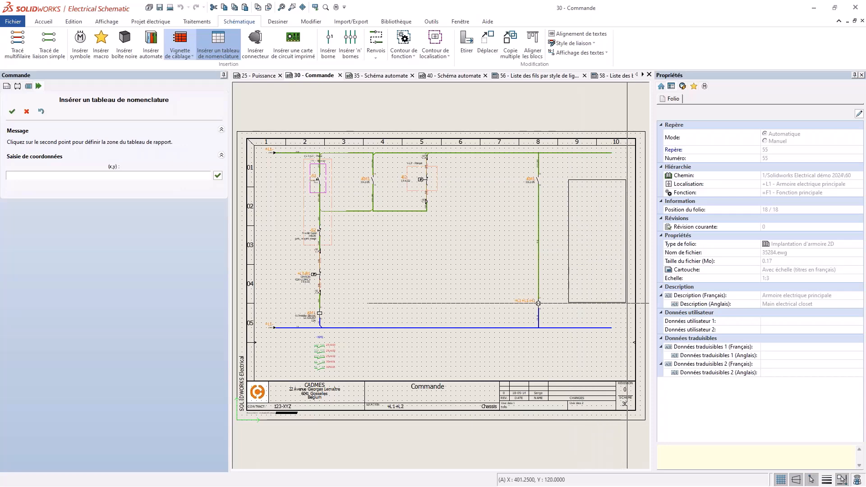
left_click(538, 303)
scroll(606, 209, "up", 5)
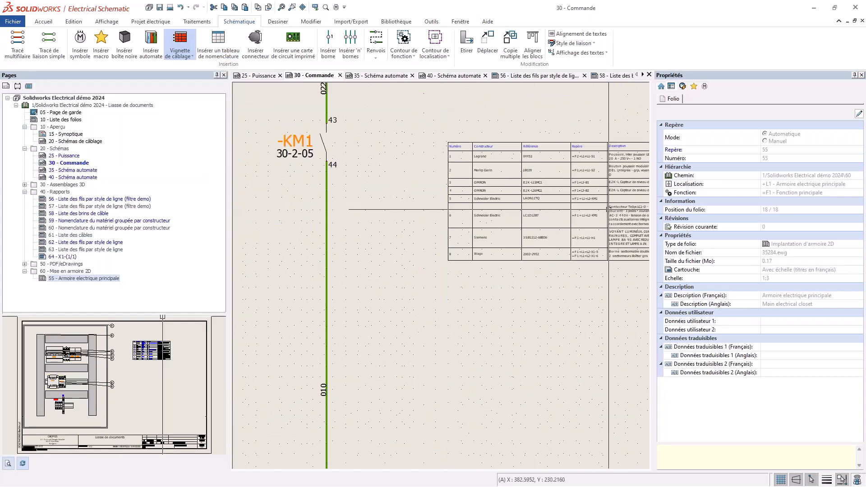
middle_click_drag(542, 216, 492, 231)
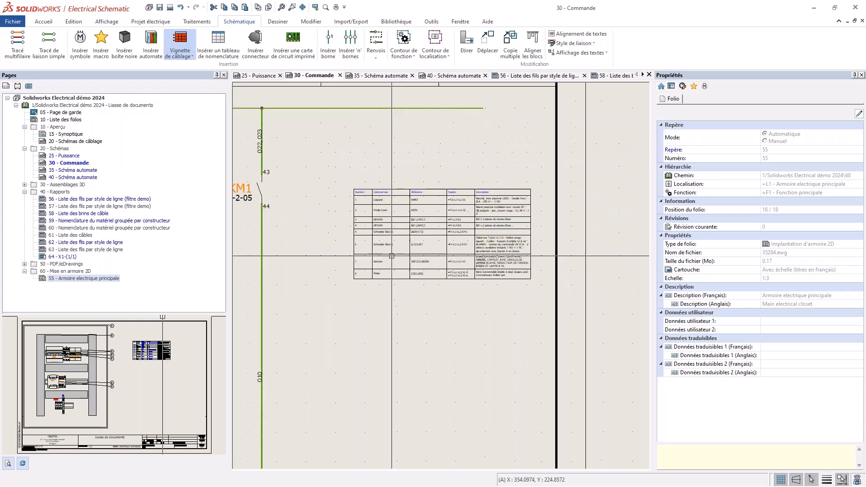
Step: Choose the Représentation contacteur symbol from the Contacteurs, relais class for a new wiring label
scroll(392, 256, "down", 5)
middle_click_drag(246, 236, 509, 207)
scroll(359, 328, "up", 3)
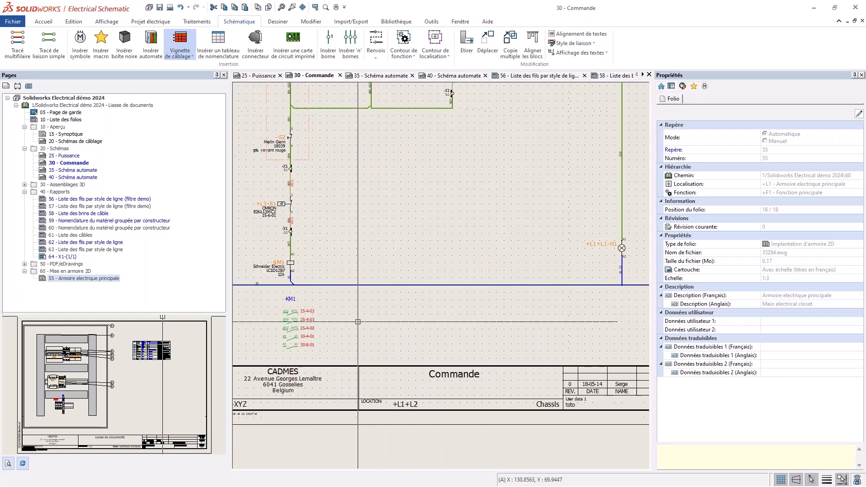
scroll(299, 260, "up", 2)
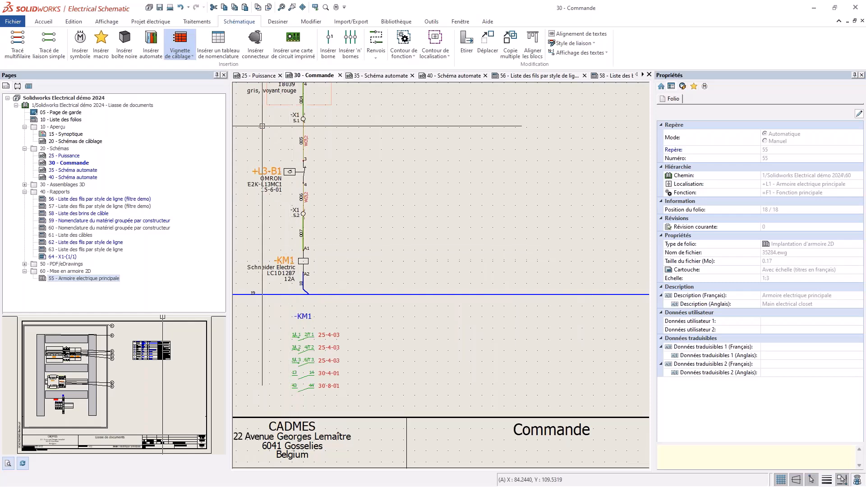
left_click(185, 43)
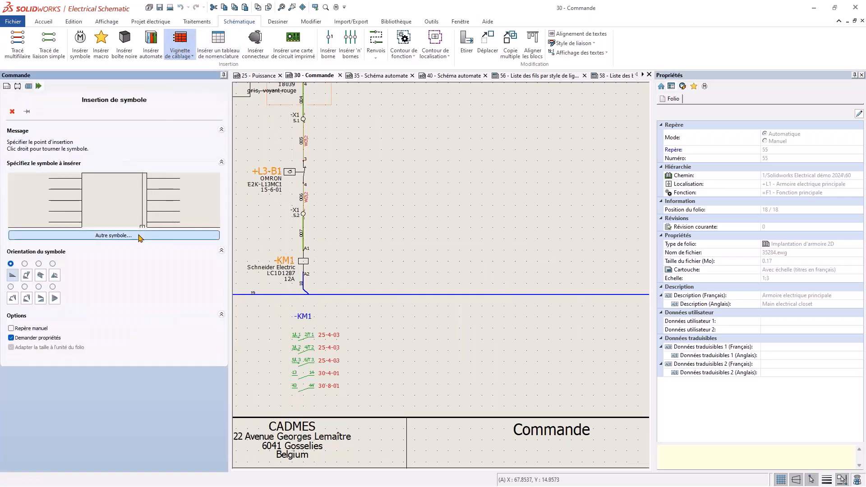
left_click(139, 236)
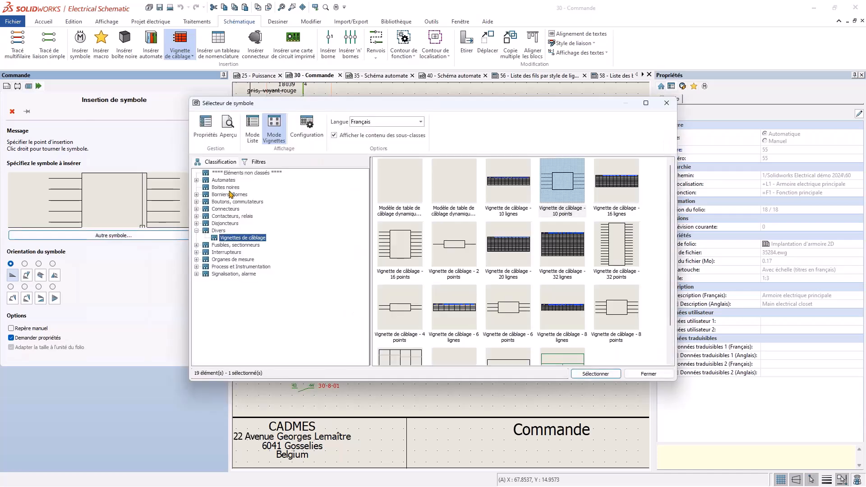
left_click(231, 216)
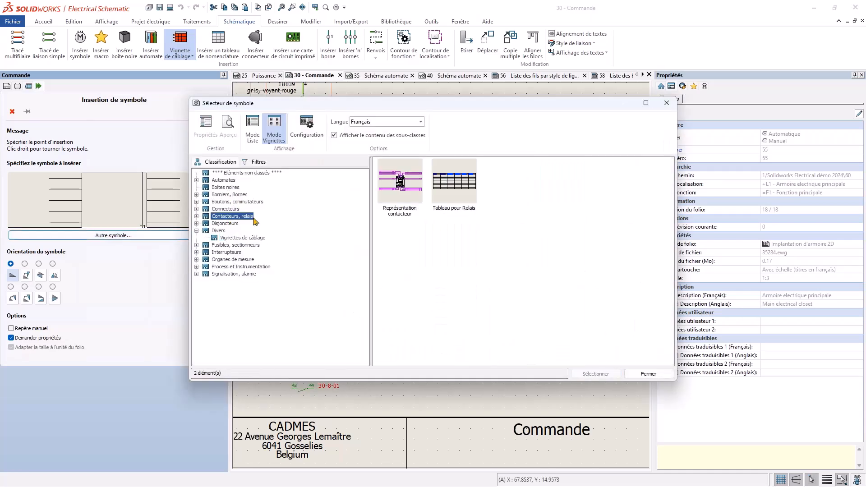
left_click(400, 181)
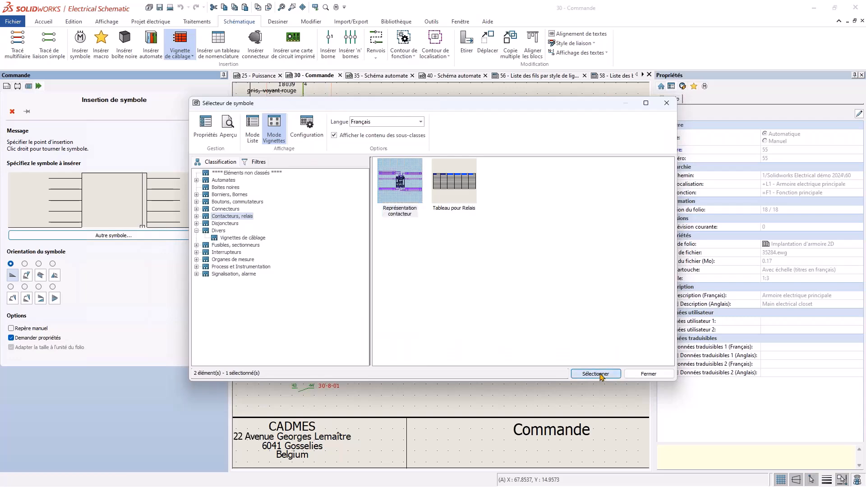
left_click(596, 373)
Step: Place the contactor wiring label in the free space beside the KM1 coil branch and associate it with component =F1-KM1
scroll(469, 187, "down", 2)
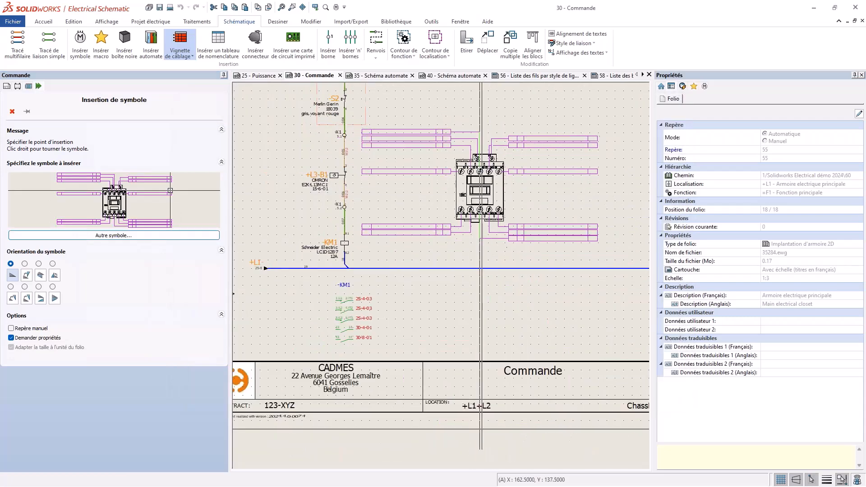
left_click(492, 186)
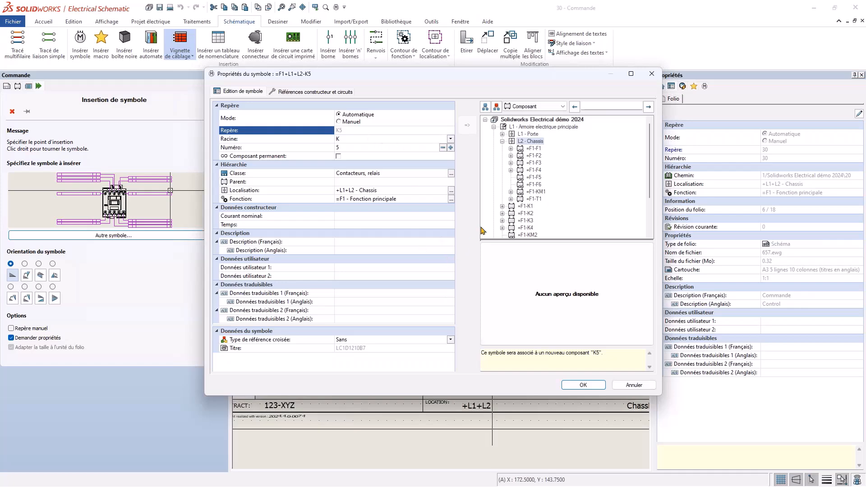
left_click(540, 199)
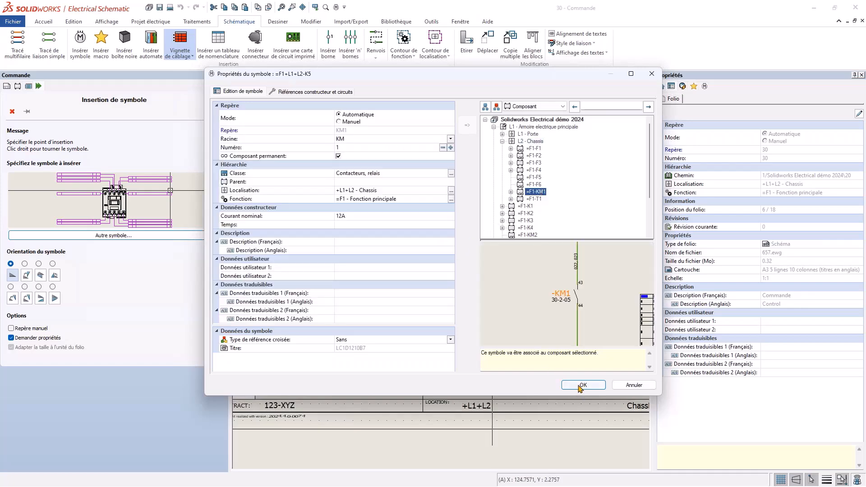
left_click(583, 385)
scroll(492, 186, "up", 3)
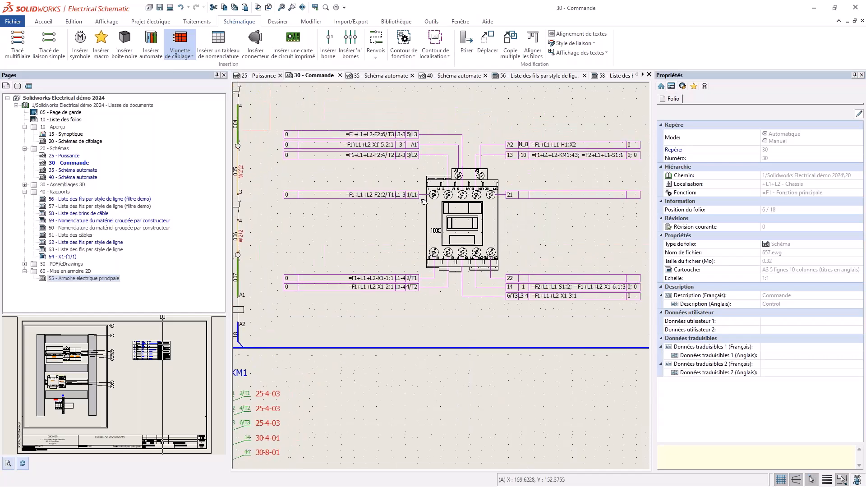
middle_click_drag(361, 256, 401, 202)
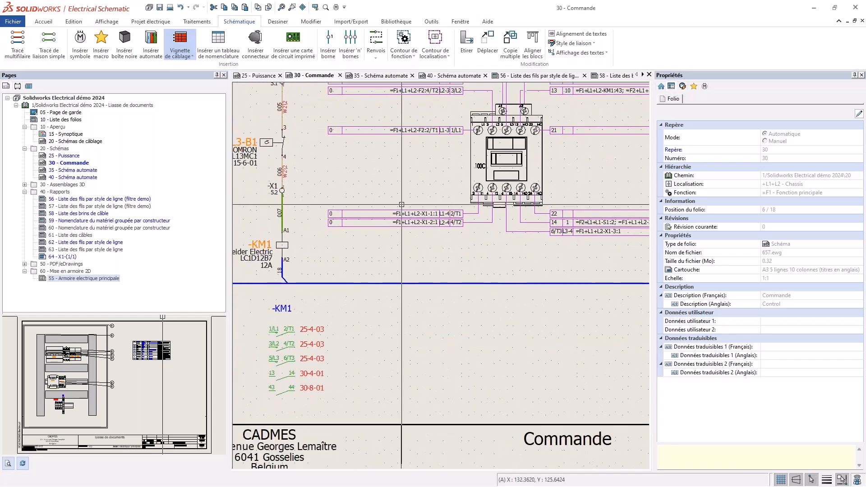
Step: Insert the Tableau pour Relais wiring label beside the KM1 contact cross-references, associated with component =F1-KM1
left_click(186, 42)
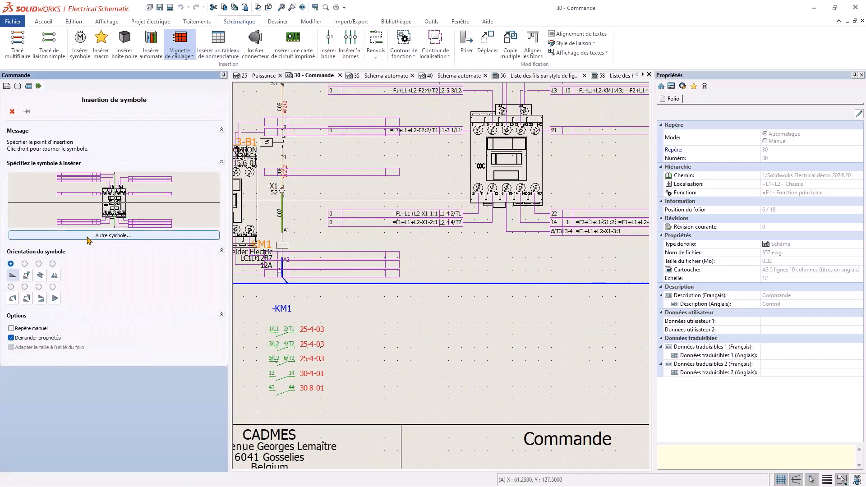
left_click(91, 236)
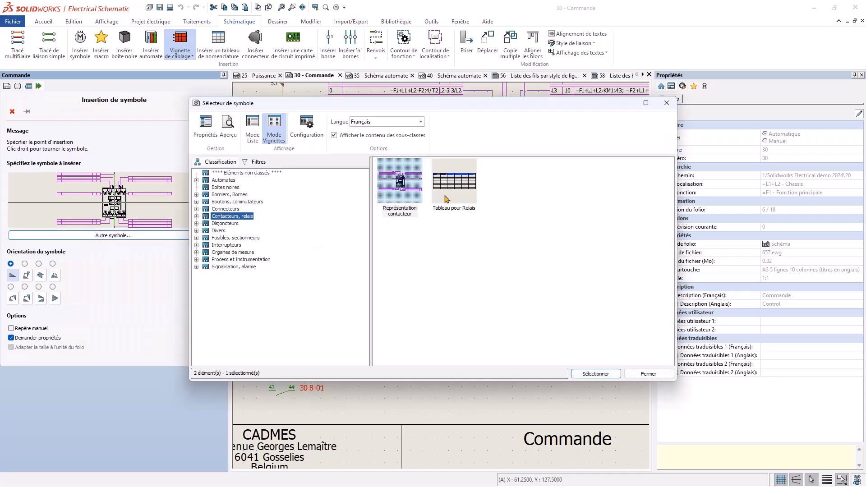
left_click(452, 190)
left_click(591, 373)
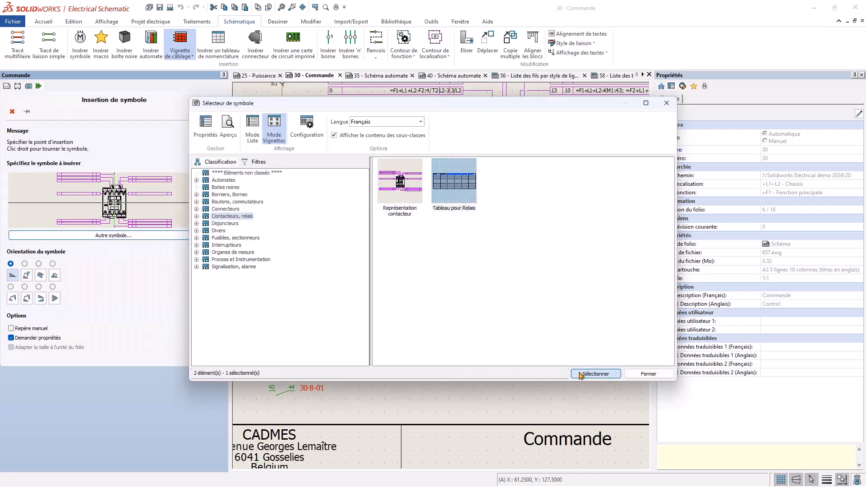
scroll(411, 316, "down", 2)
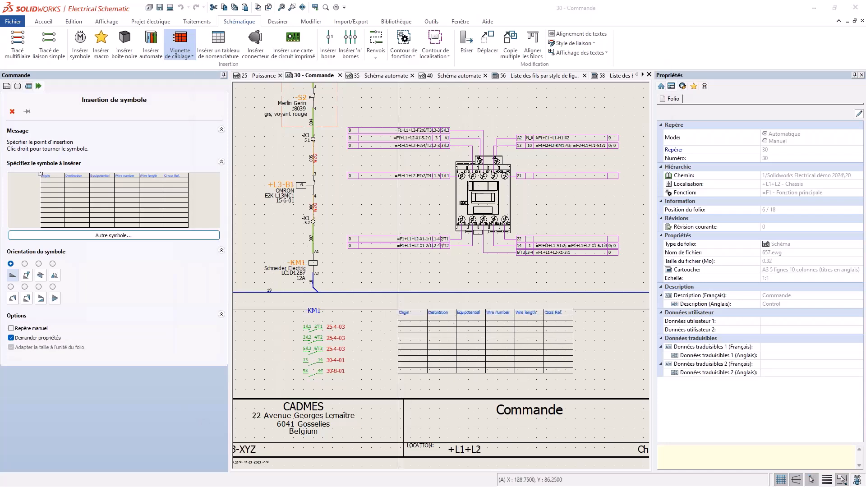
left_click(411, 316)
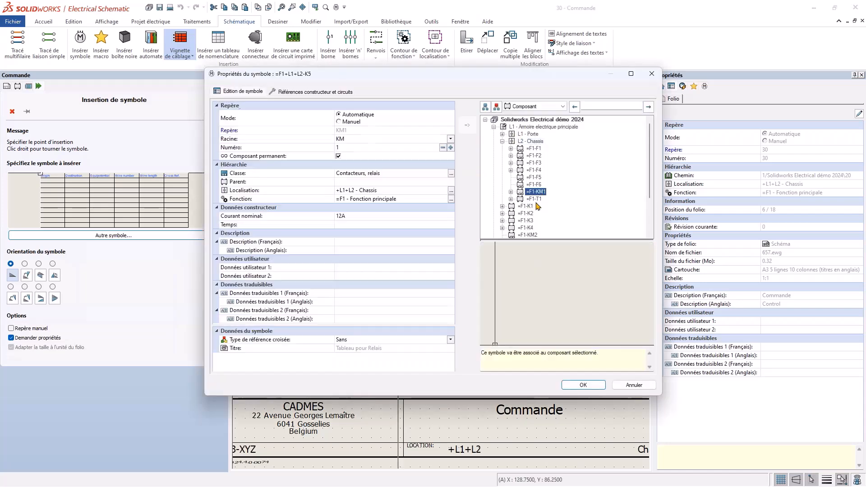
left_click(582, 385)
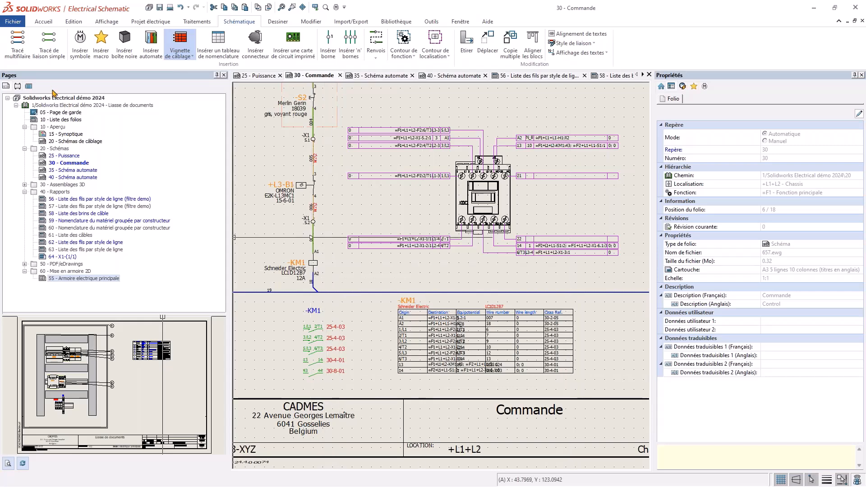
Step: Examine the symbols and manufacturer part LC1D12B7 listed under component =F1-KM1 in location L2 - Chassis
left_click(18, 86)
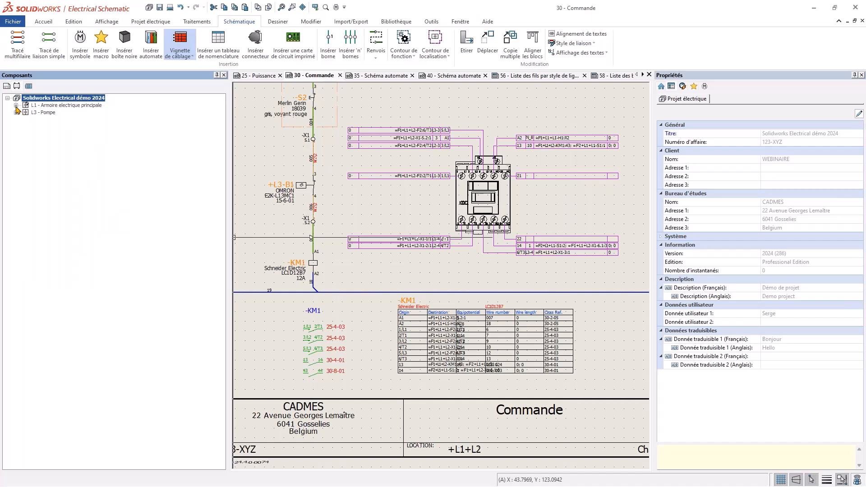
left_click(16, 106)
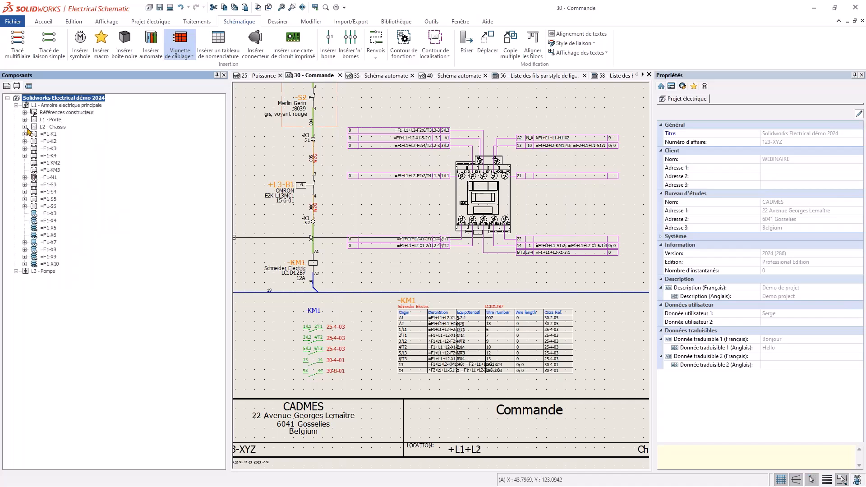
left_click(25, 127)
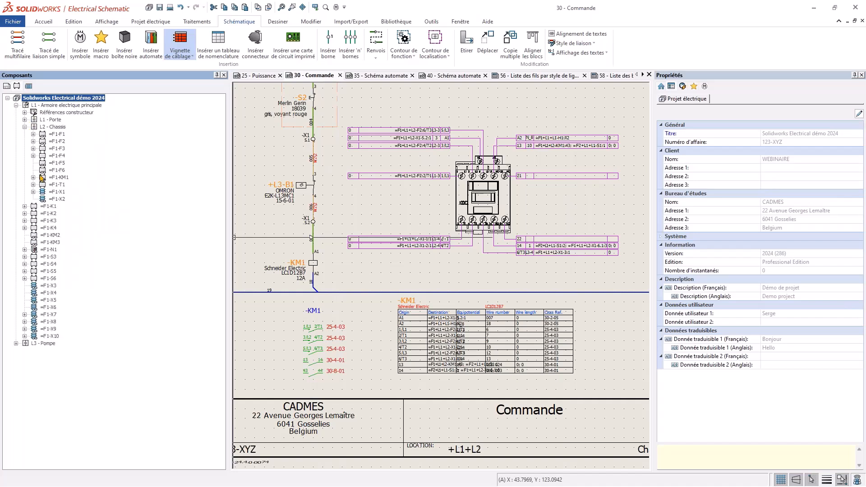
left_click(33, 178)
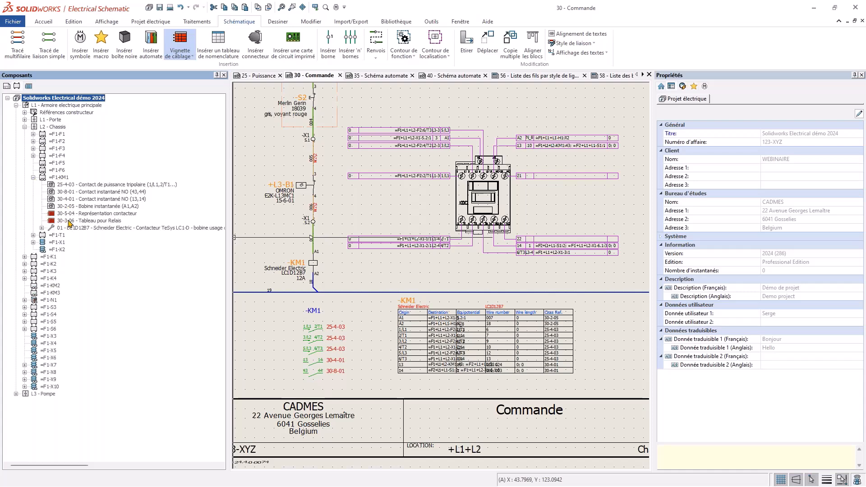
left_click(43, 228)
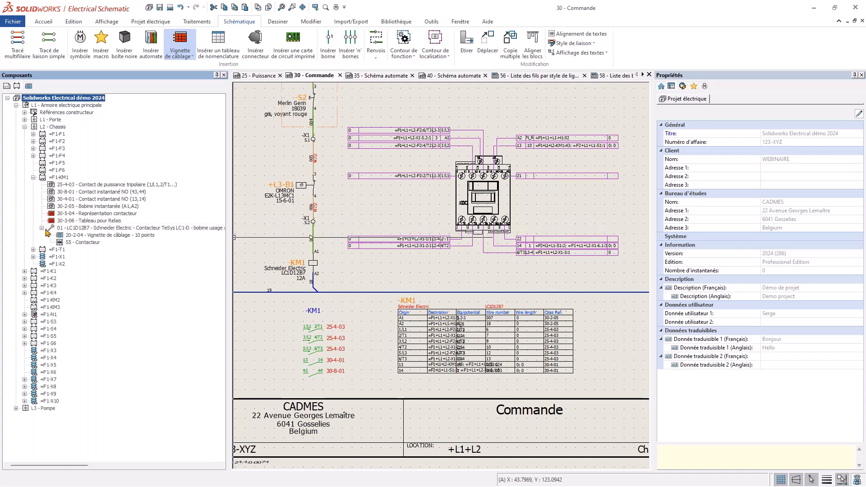
Step: Go to the KM1 contactor footprint in the 2D cabinet drawing 55 from the component list and clear the selection
left_click(86, 245)
right_click(85, 244)
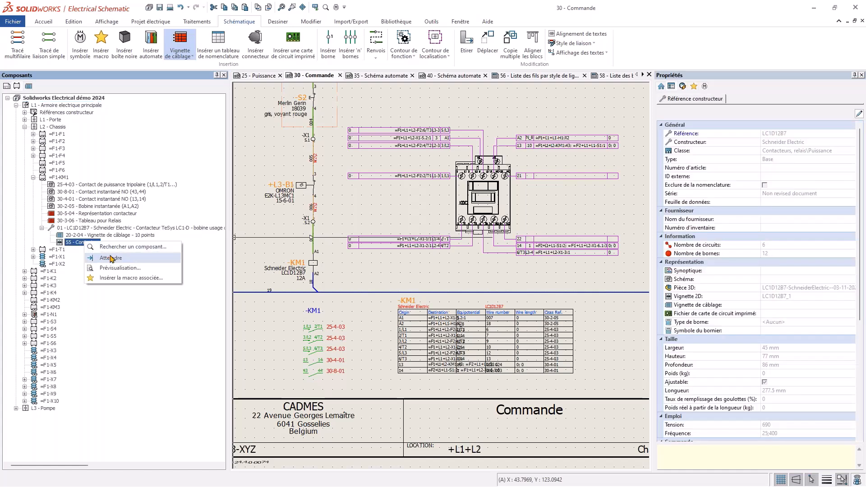
left_click(112, 256)
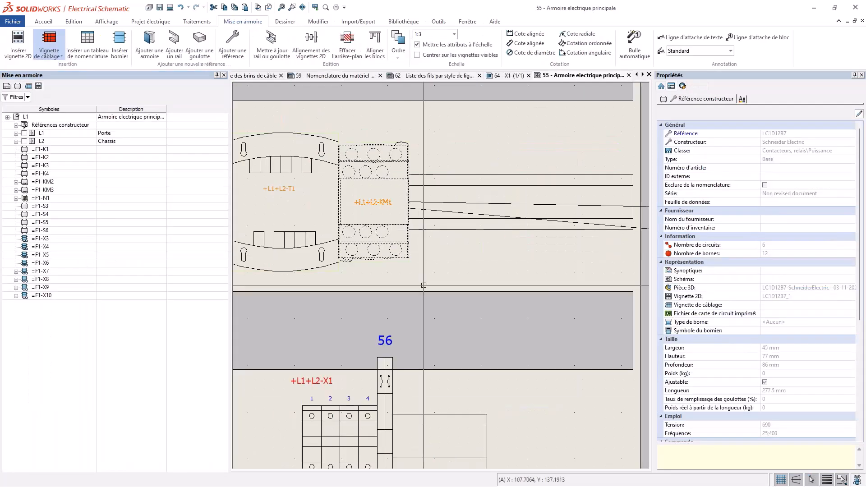
key("Escape")
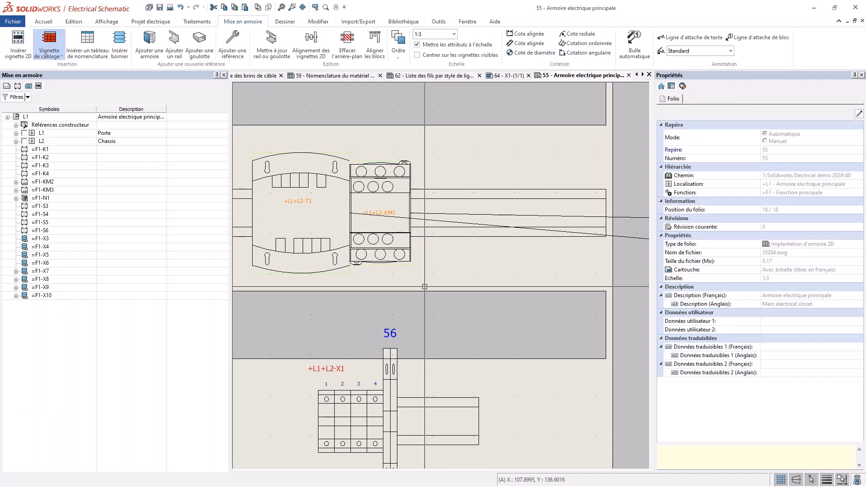
Step: Add a new revision 1 to document book 1/Solidworks Electrical démo 2024 and validate it
scroll(425, 287, "down", 4)
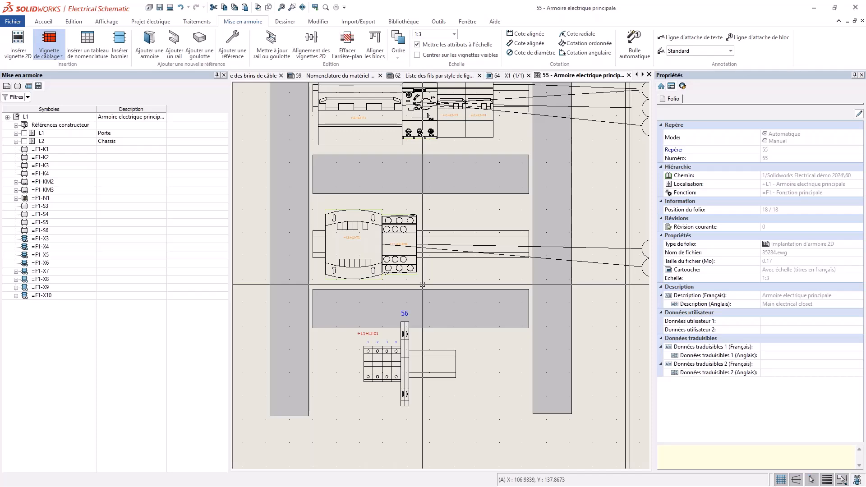
scroll(422, 285, "down", 2)
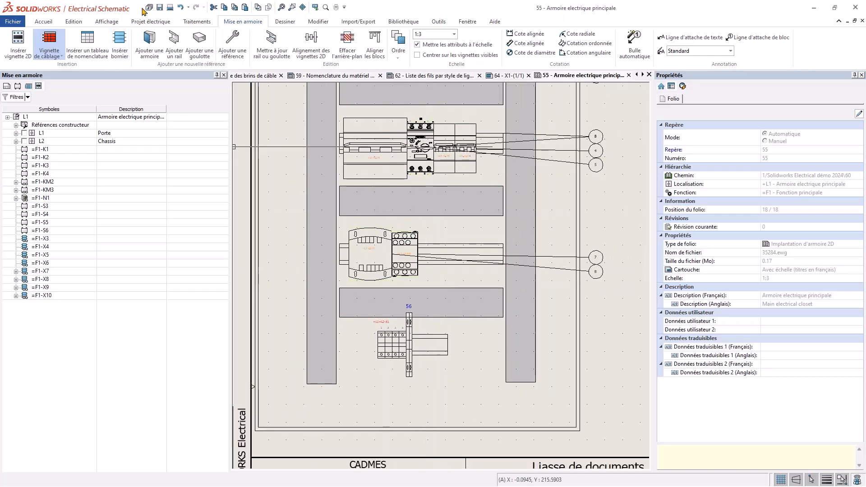
left_click(6, 86)
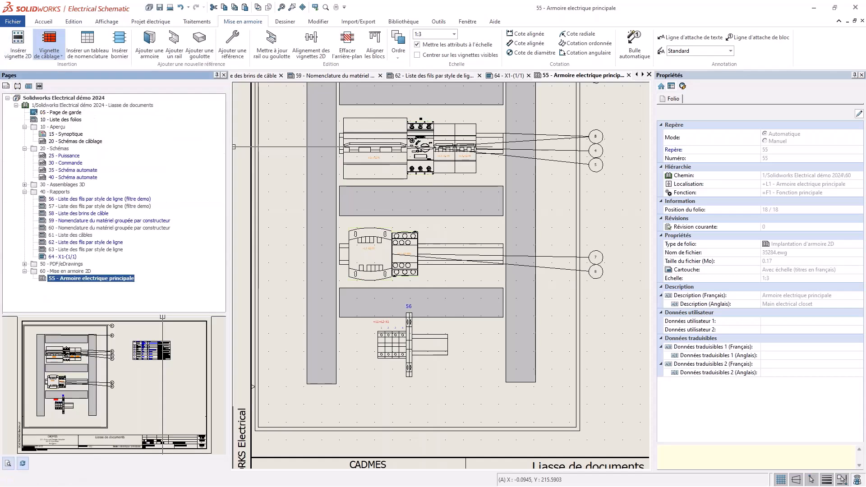
right_click(47, 105)
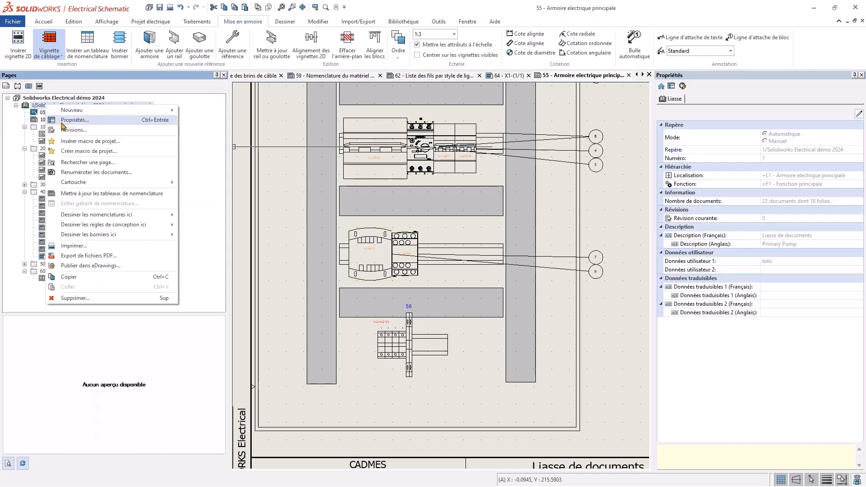
left_click(87, 131)
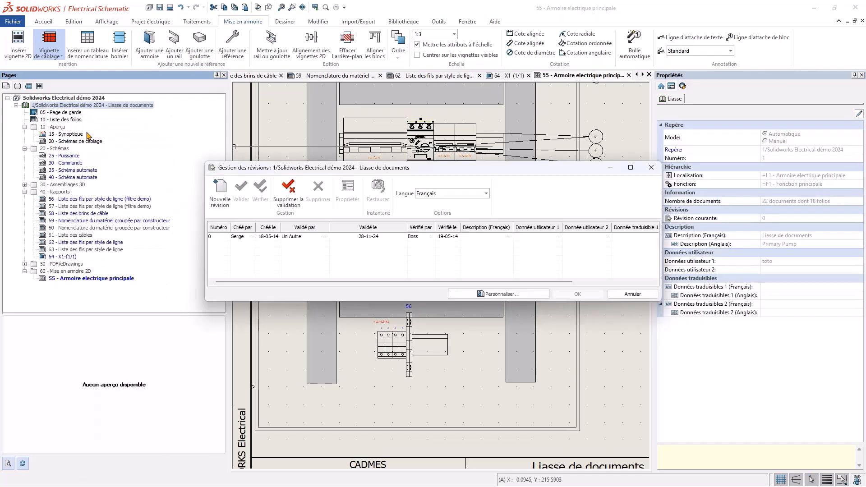
left_click(222, 193)
left_click(241, 189)
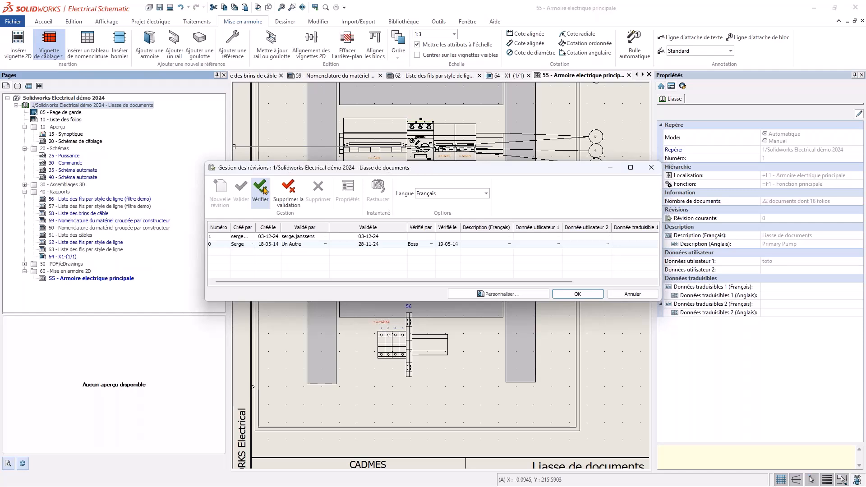
Step: Verify revision 1, bring all documents of the book to that index, and skip printing and PDF export
left_click(260, 189)
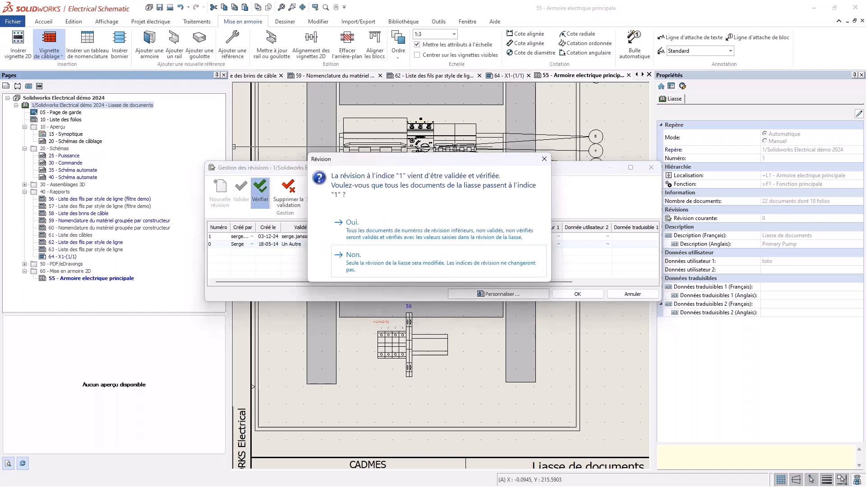
left_click(477, 240)
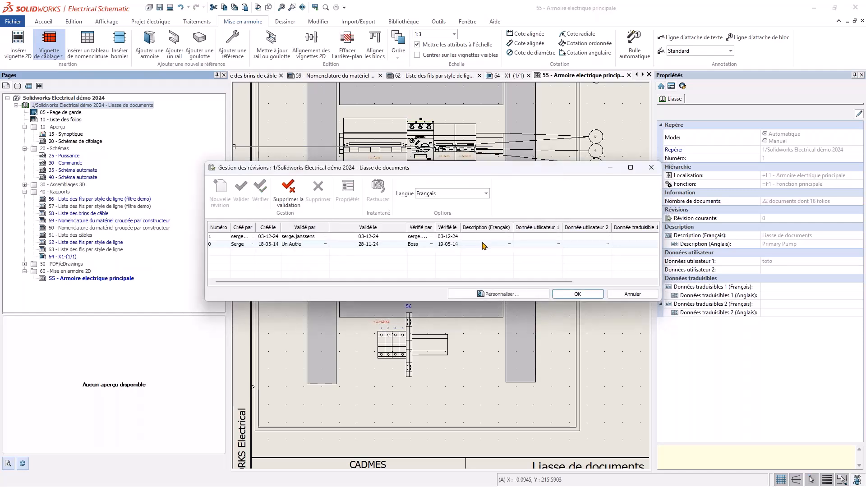
left_click(580, 295)
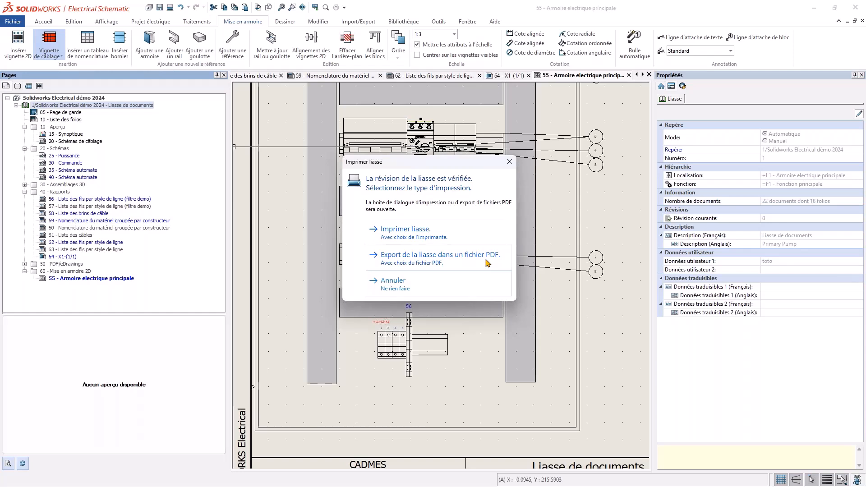
left_click(431, 287)
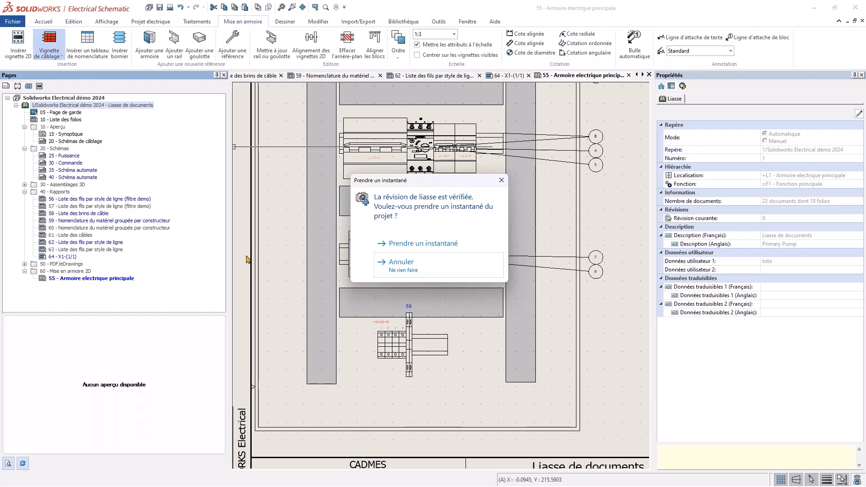
Step: Take a project snapshot for the verified revision with the French description "fin webinaire"
left_click(414, 245)
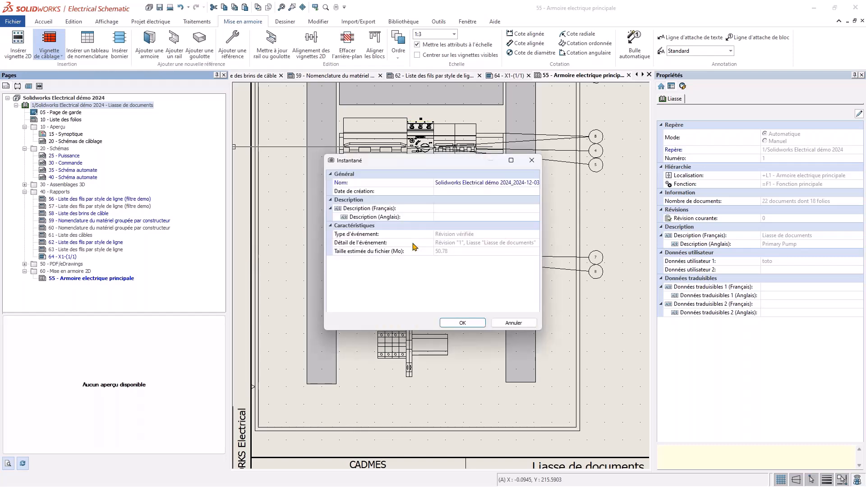
left_click(452, 209)
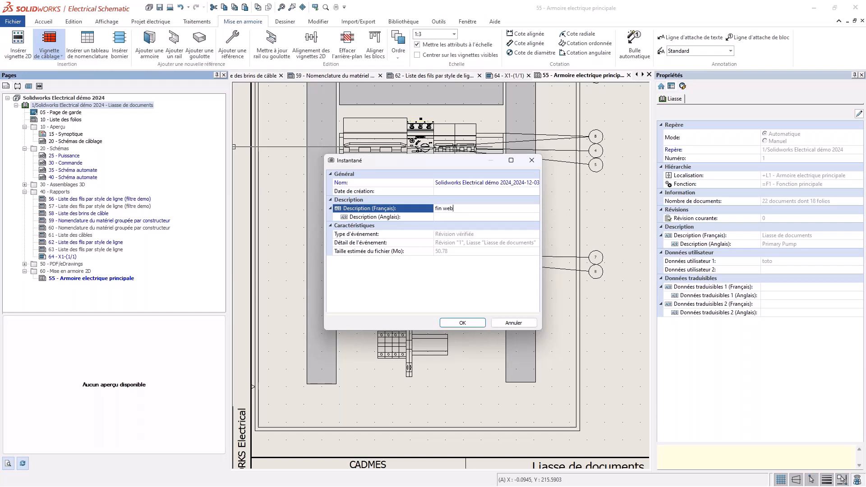
left_click(465, 322)
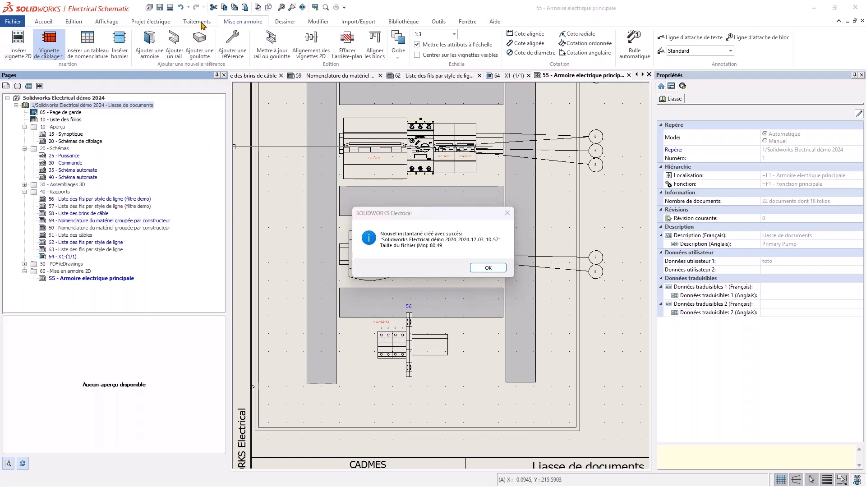
left_click(483, 267)
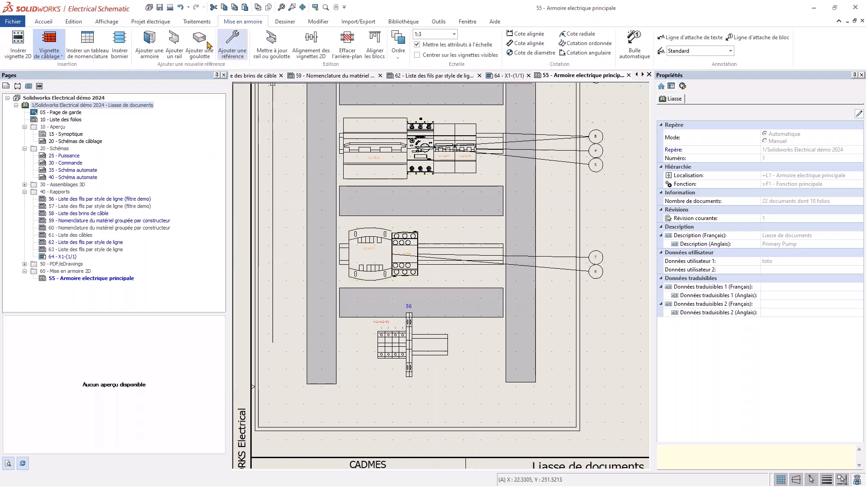
Step: Examine the project's snapshot in the snapshot manager and close the manager
left_click(194, 22)
left_click(126, 43)
left_click(267, 204)
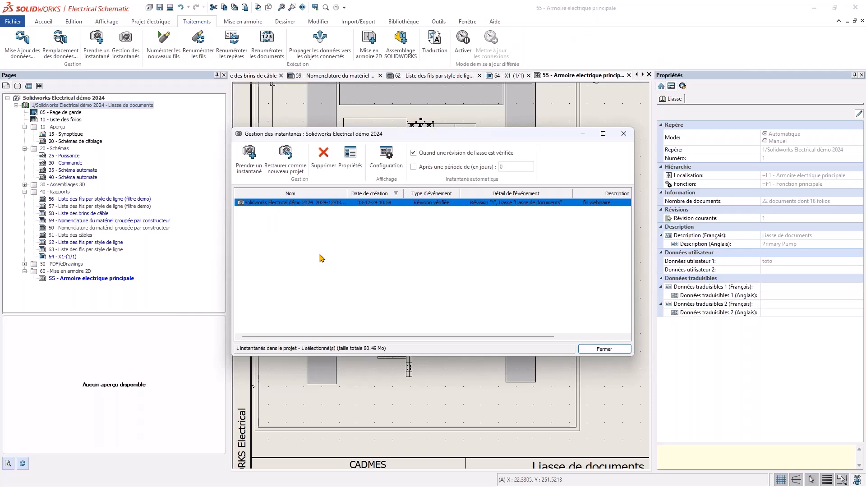
left_click(624, 133)
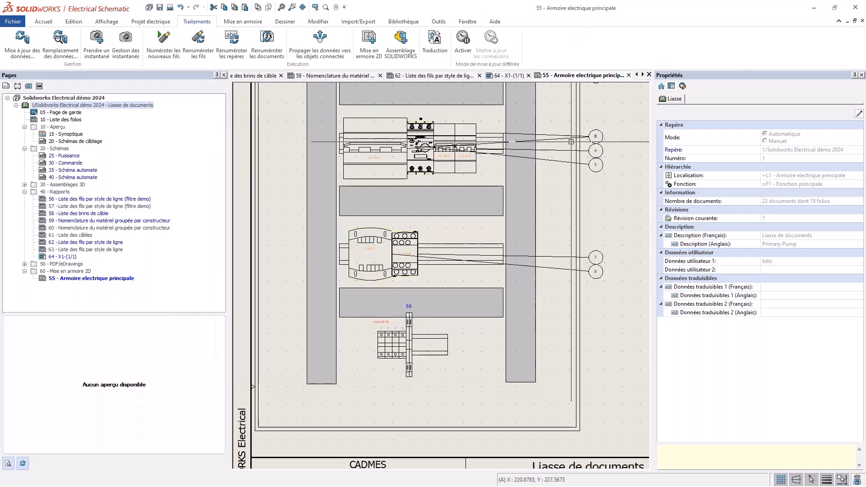
Step: Open Sump Pump - IEC.pdf from the PDF/eDrawings folder, follow the links from contactor KM1 and fuse F4, and close the PDF
left_click(25, 264)
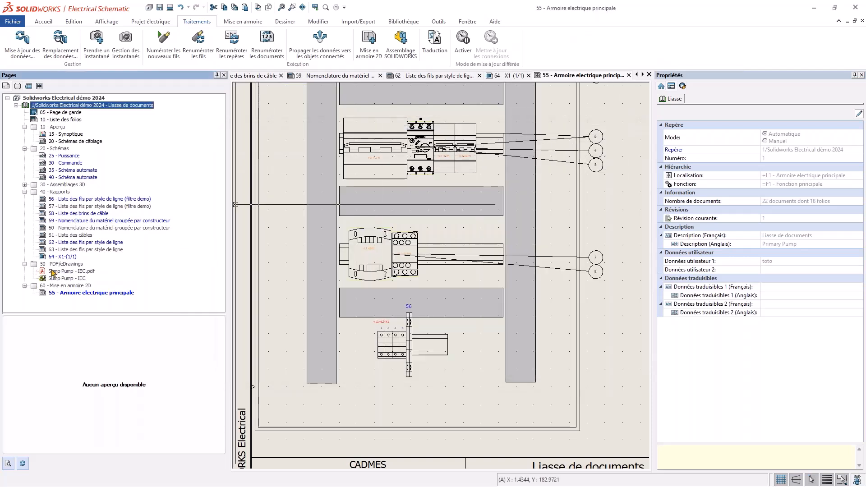
left_click(72, 271)
double_click(72, 272)
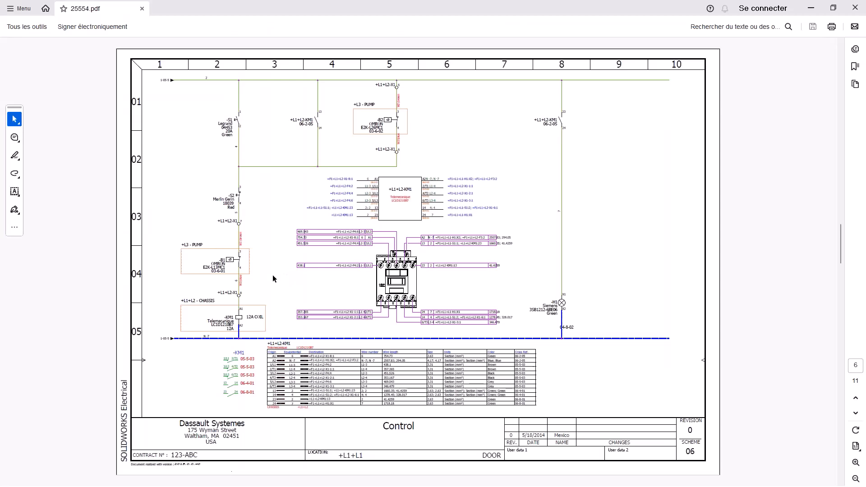
scroll(399, 284, "up", 3, "ctrl")
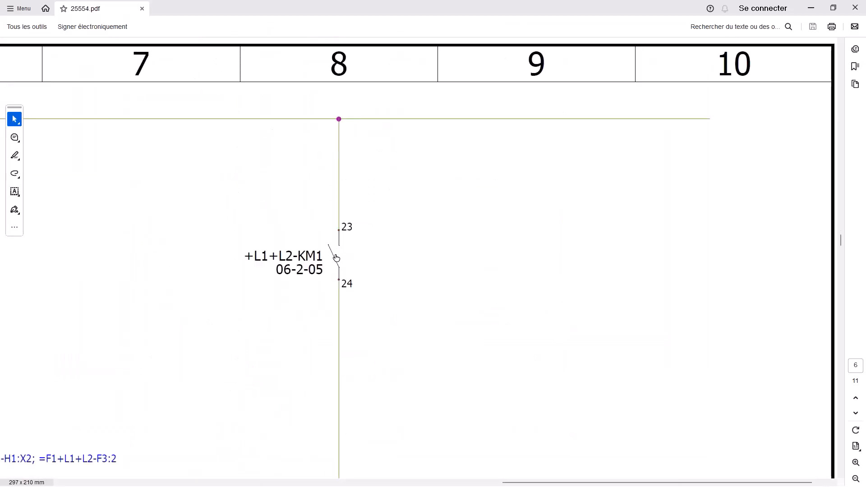
scroll(335, 258, "left", 10)
left_click(335, 258)
left_click(264, 237)
left_click(336, 135)
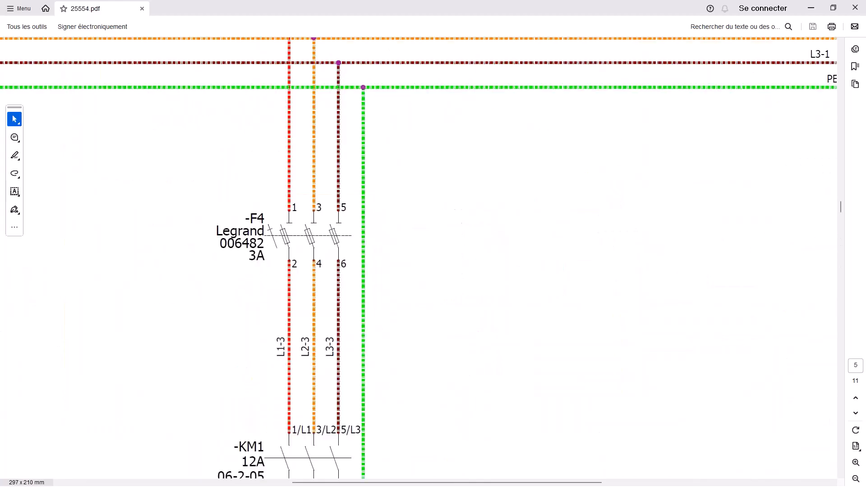
left_click(309, 232)
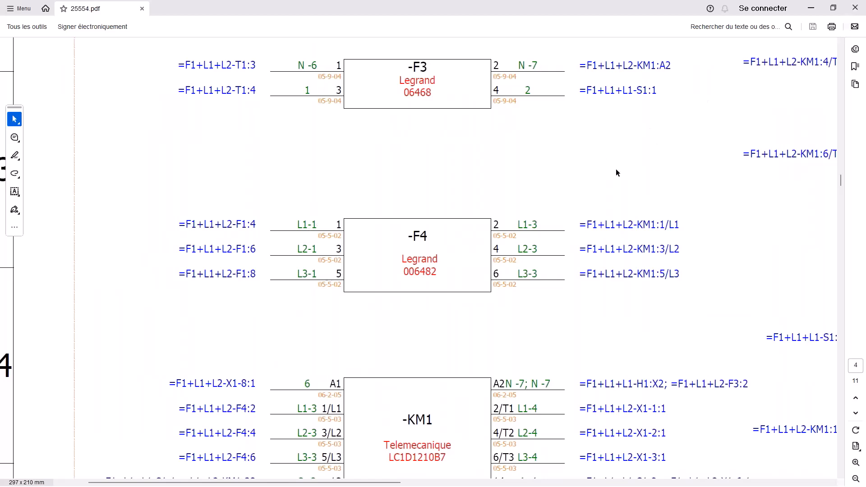
left_click(856, 8)
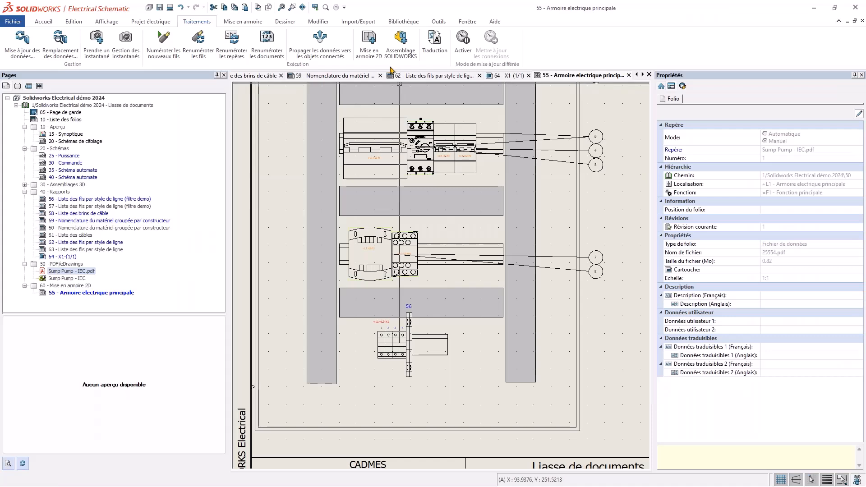
Step: Start a DWG import from the Import DXF-DWG folder into document book 1, with <Pas de configuration> as the import configuration
left_click(357, 23)
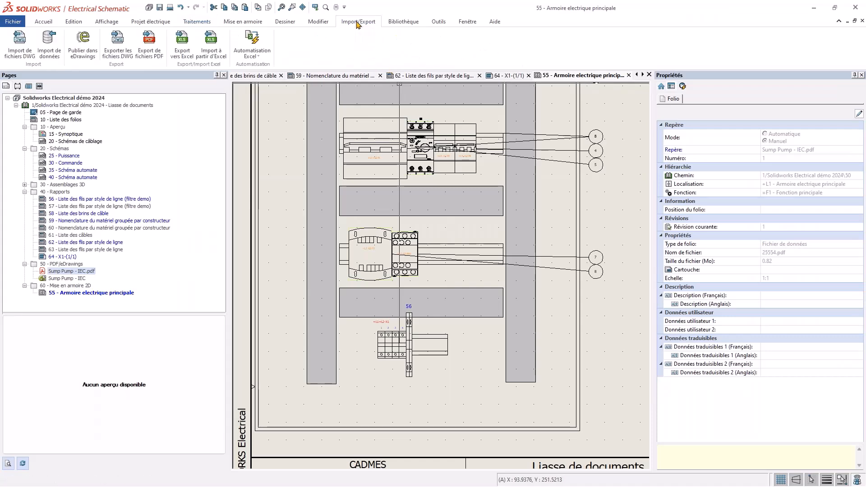
left_click(23, 48)
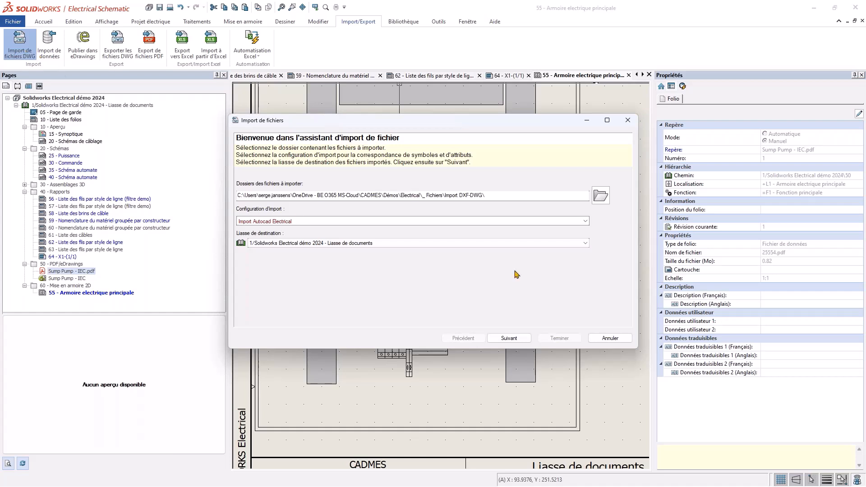
left_click(601, 195)
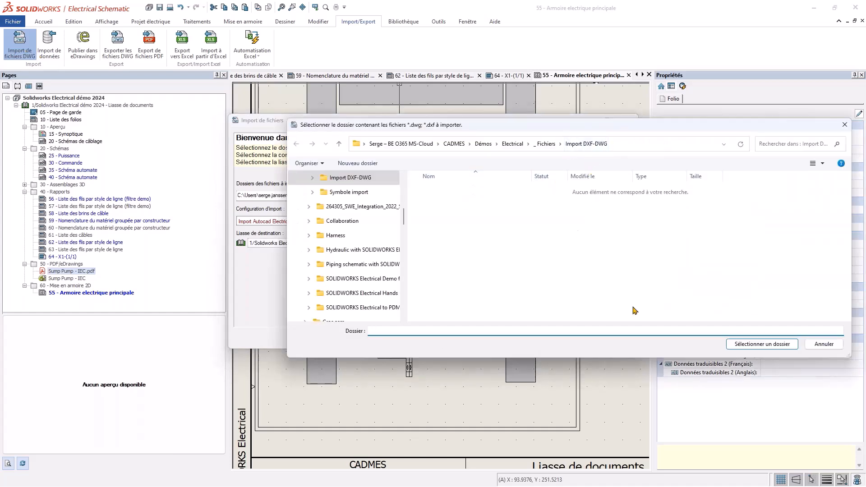
left_click(818, 347)
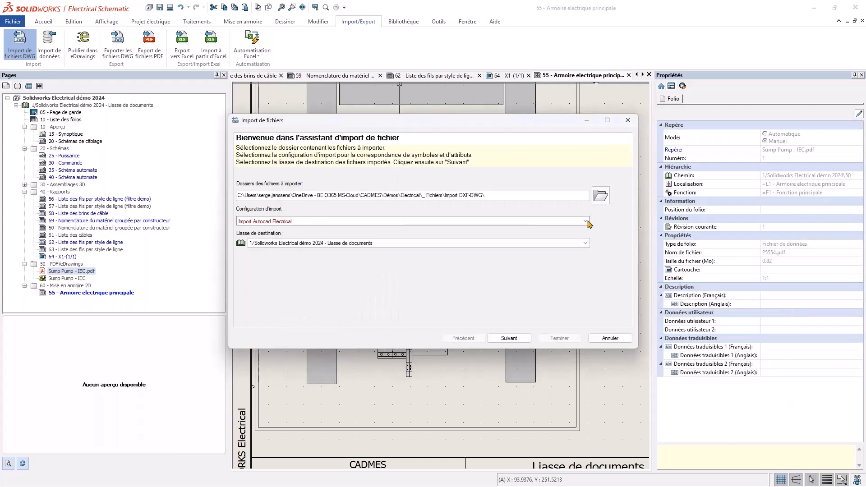
left_click(314, 222)
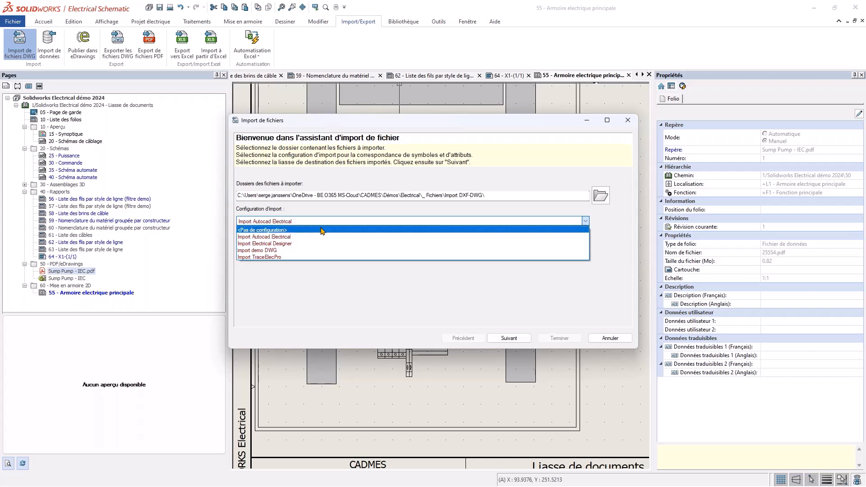
left_click(322, 230)
left_click(515, 339)
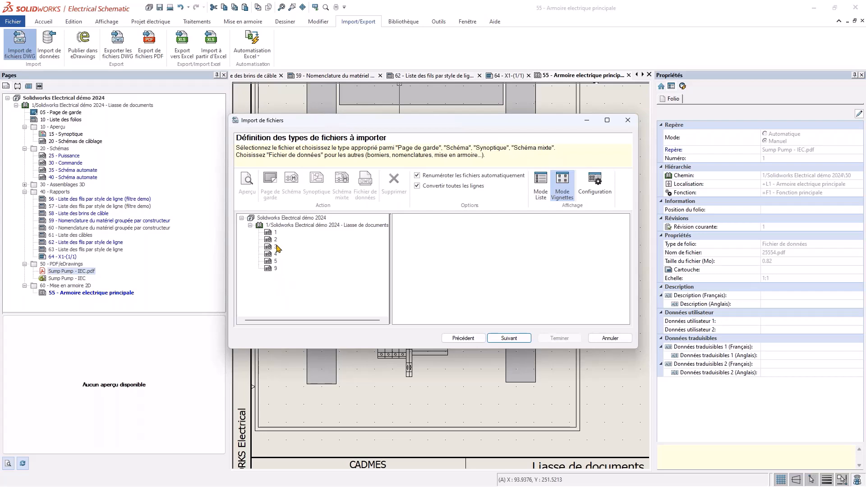
Step: Remove files 1, 4, 5 and 9 from the list of drawings to import
left_click(280, 232)
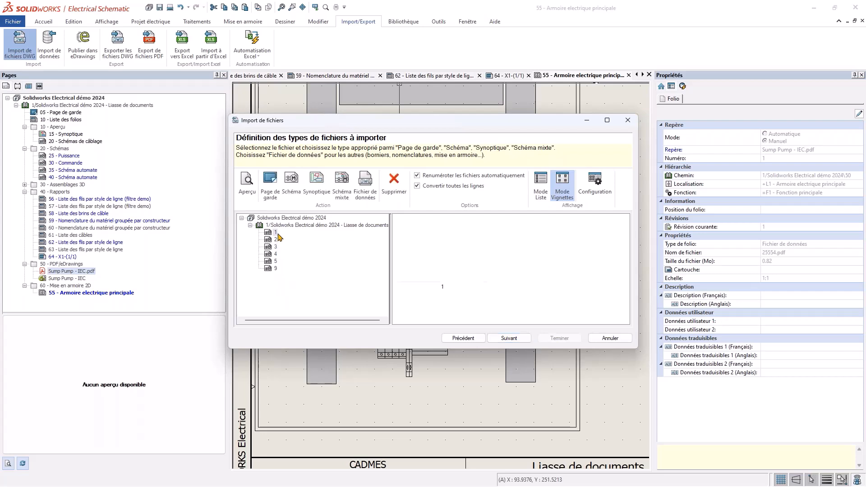
left_click(394, 183)
left_click(440, 256)
left_click_drag(312, 280, 298, 242)
left_click(394, 182)
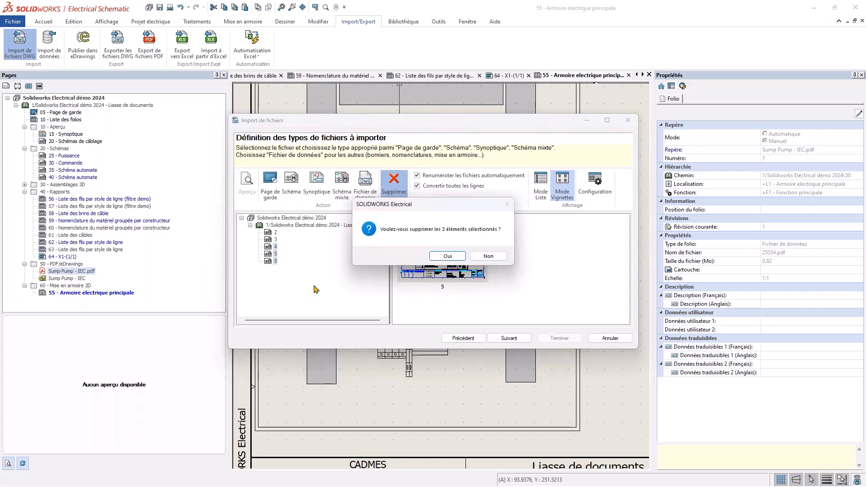
left_click(442, 256)
Step: Preview drawings 2 and 3 and continue the import to the symbol and title block matching
left_click(275, 233)
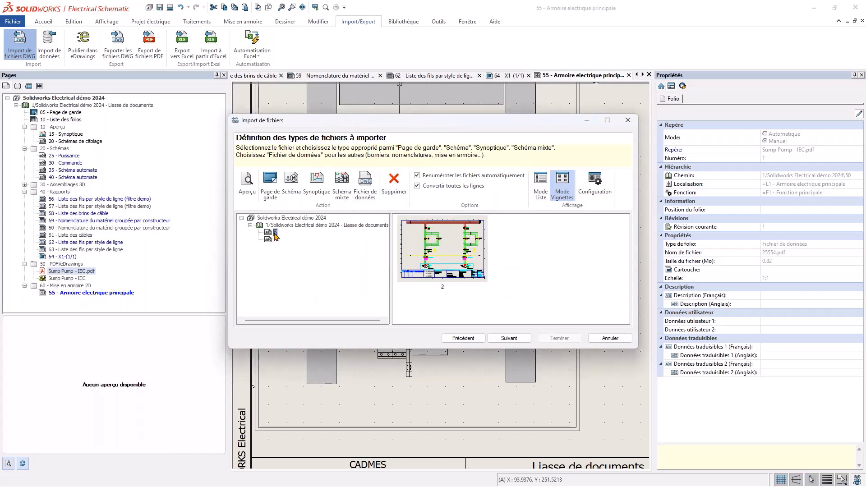
left_click(275, 240)
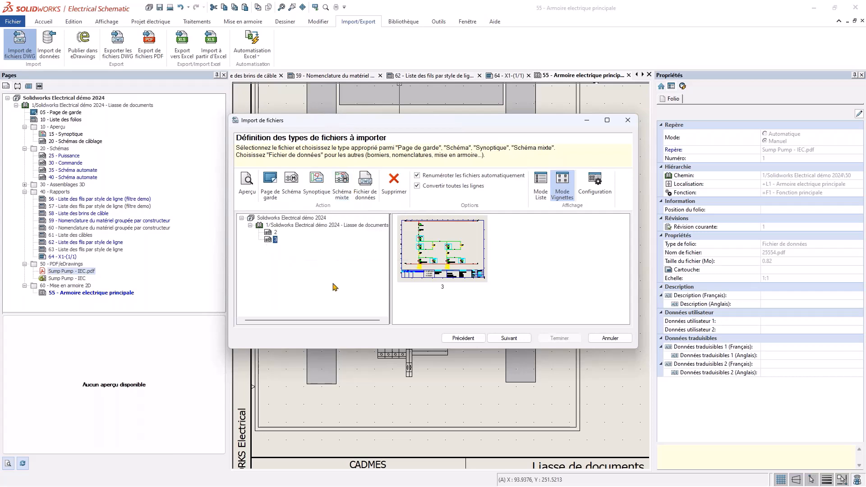
left_click(511, 341)
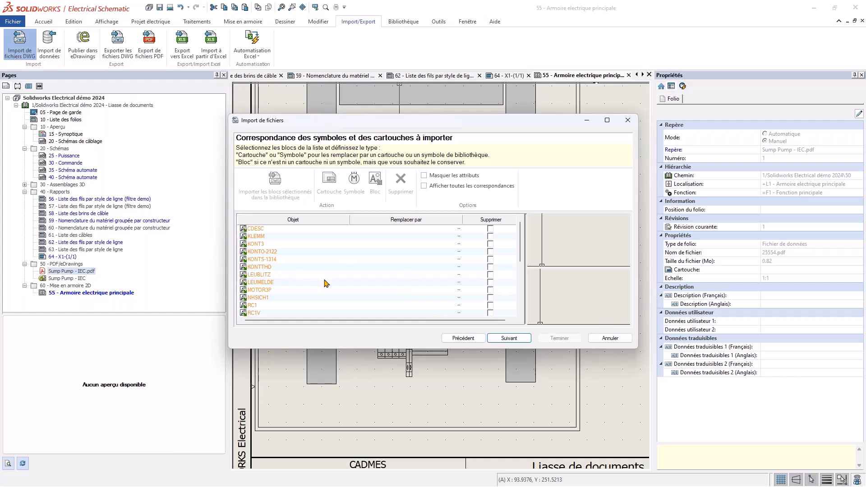
Step: Match the KONT3 block to the three-pole power contact symbol TR-EL035 from the Contacteurs, relais\Puissance class
left_click(253, 246)
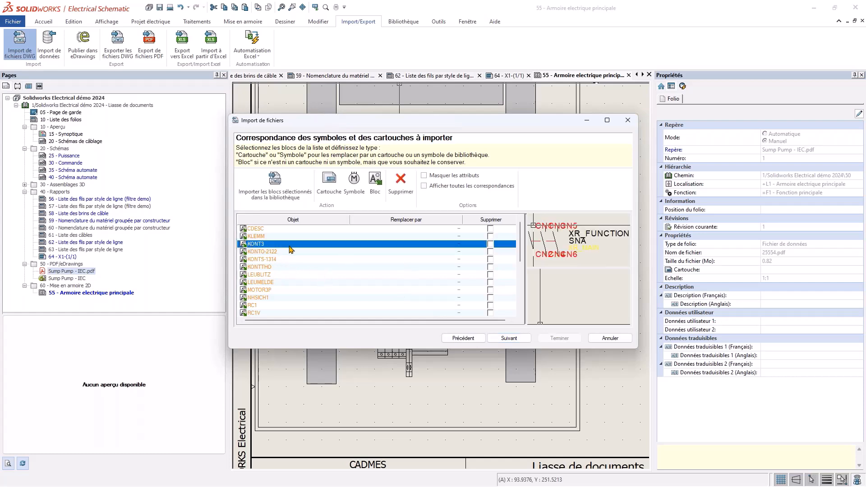
left_click(607, 120)
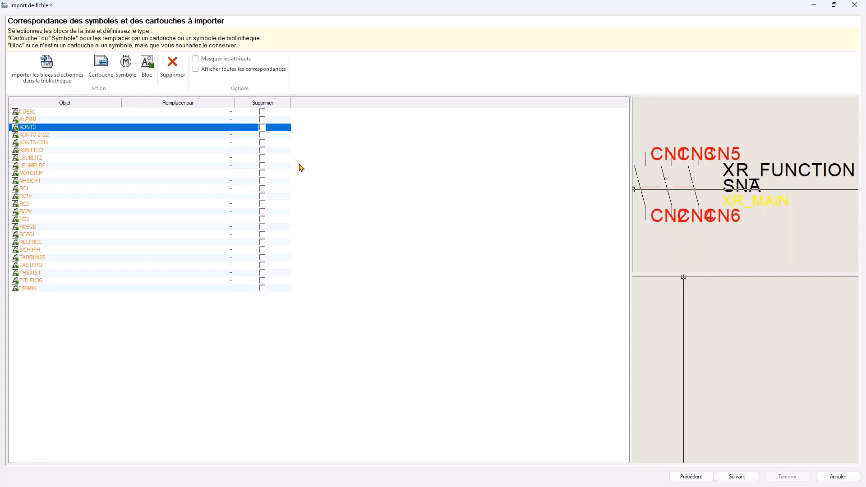
left_click(125, 68)
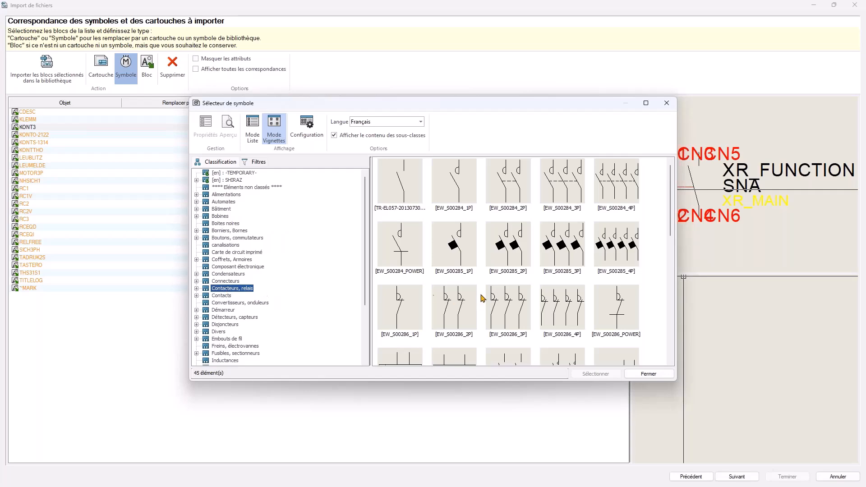
scroll(447, 298, "down", 5)
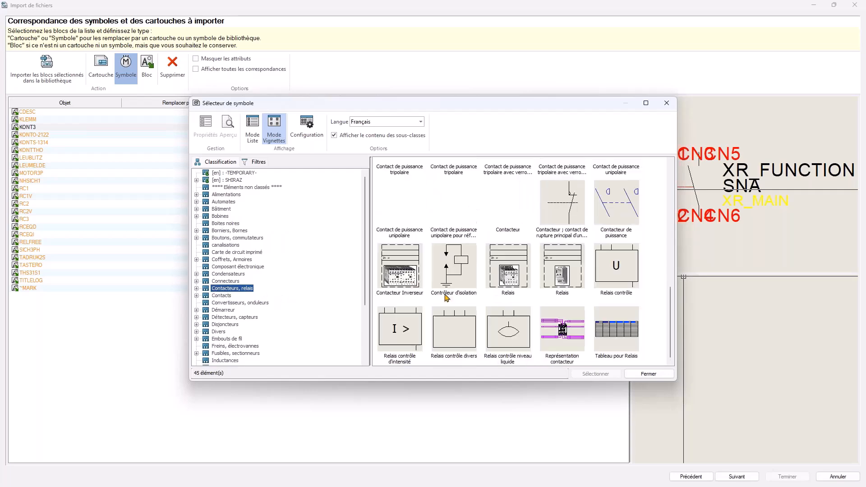
left_click(197, 289)
left_click(237, 303)
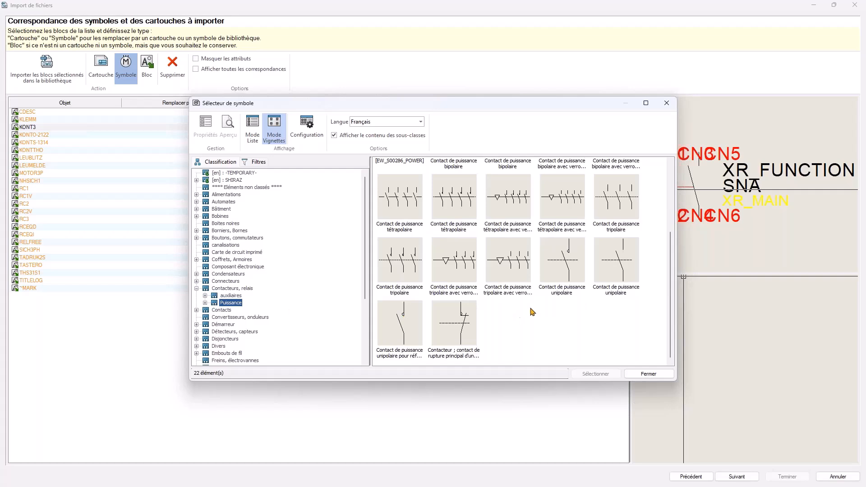
left_click(415, 270)
left_click(597, 375)
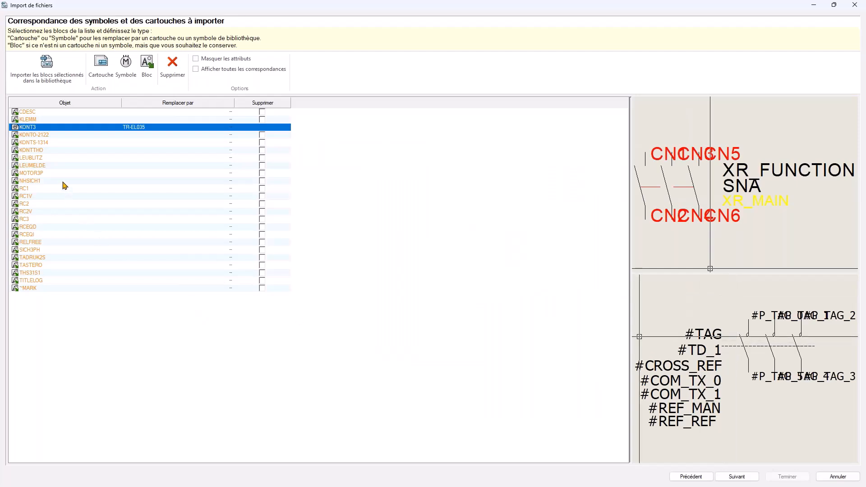
Step: Match the MOTOR3P block to the symbol Moteur C.A. triphasé, 3 bornes + masse from the Moteurs\Triphasés class
left_click(213, 174)
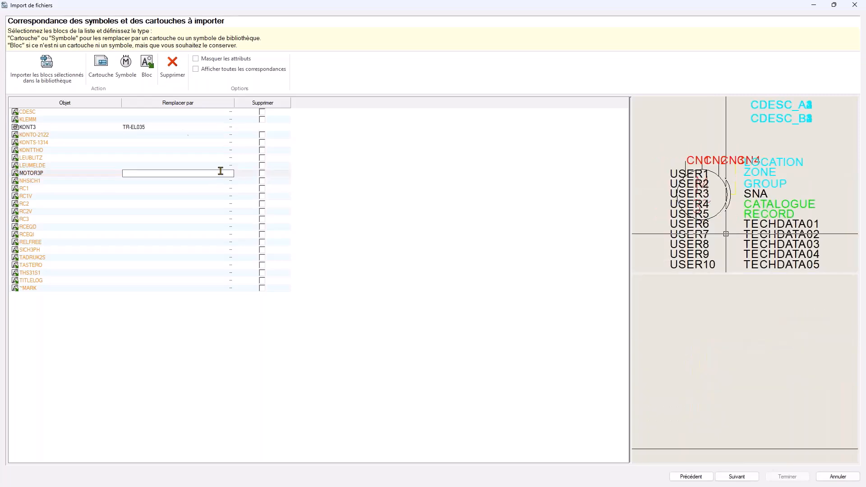
left_click(125, 64)
scroll(243, 307, "down", 3)
left_click(221, 324)
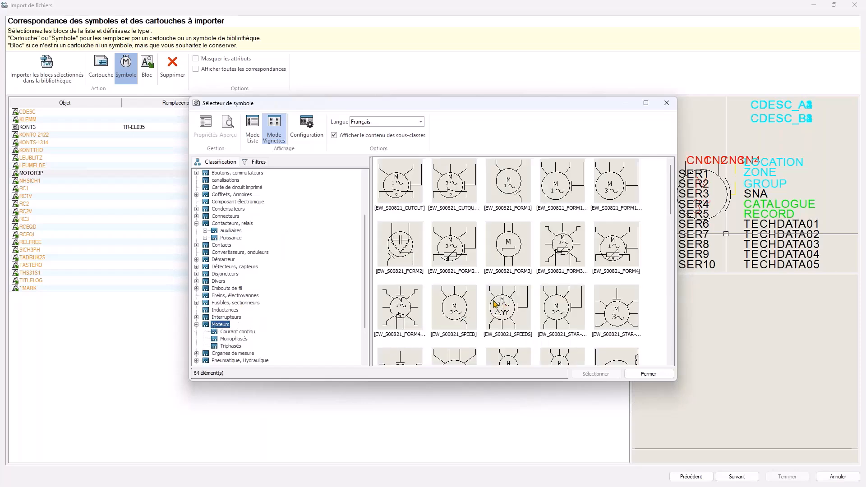
left_click(234, 347)
scroll(460, 325, "down", 3)
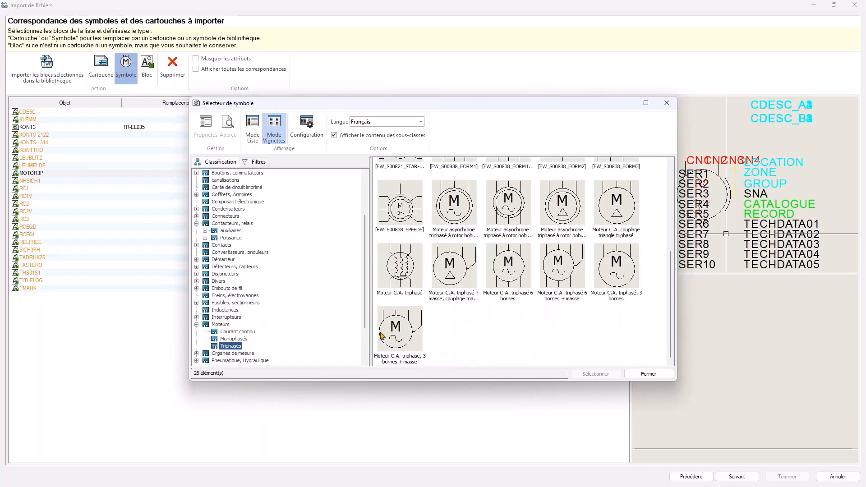
left_click(384, 333)
left_click(587, 375)
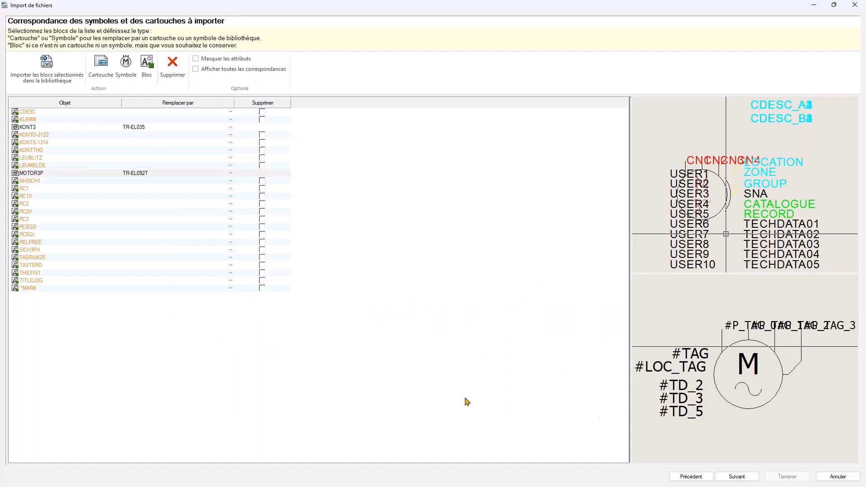
Step: Continue to the symbol attribute matching and map the SNA attribute to #SHORT_TAG
left_click(736, 477)
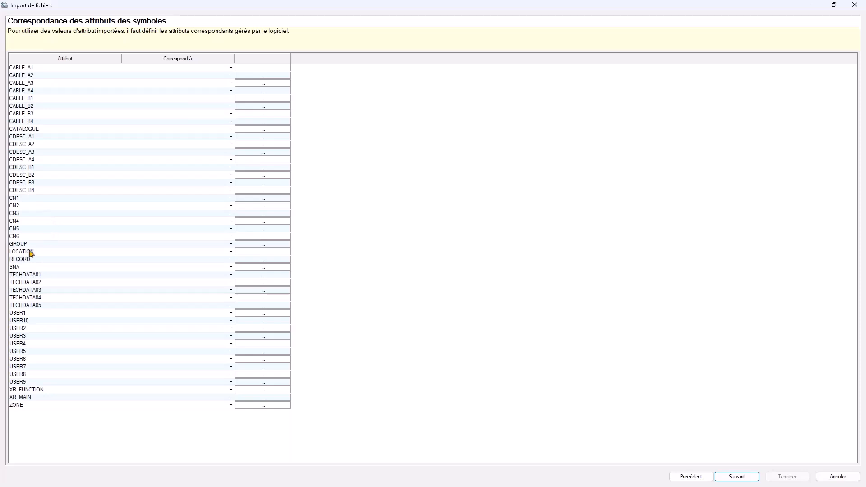
left_click(47, 268)
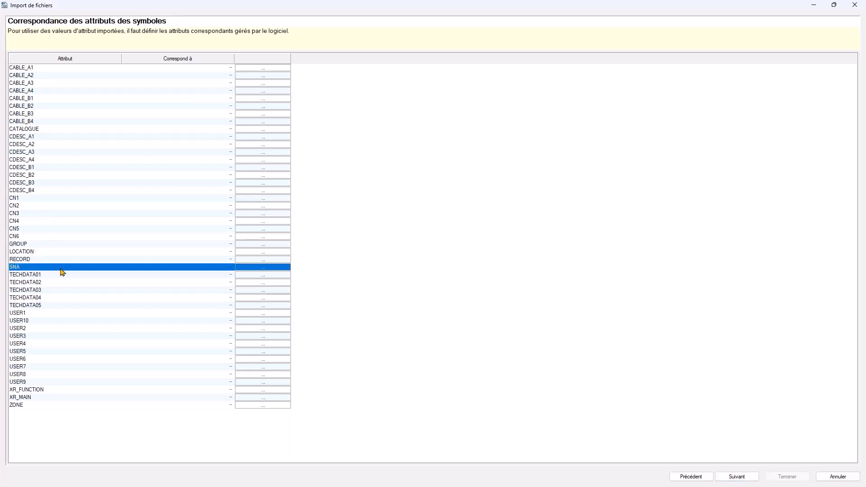
left_click(262, 270)
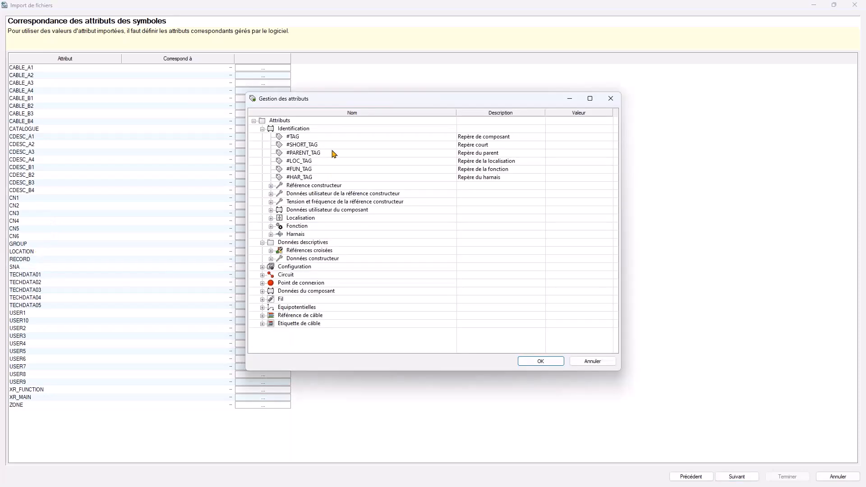
left_click(306, 145)
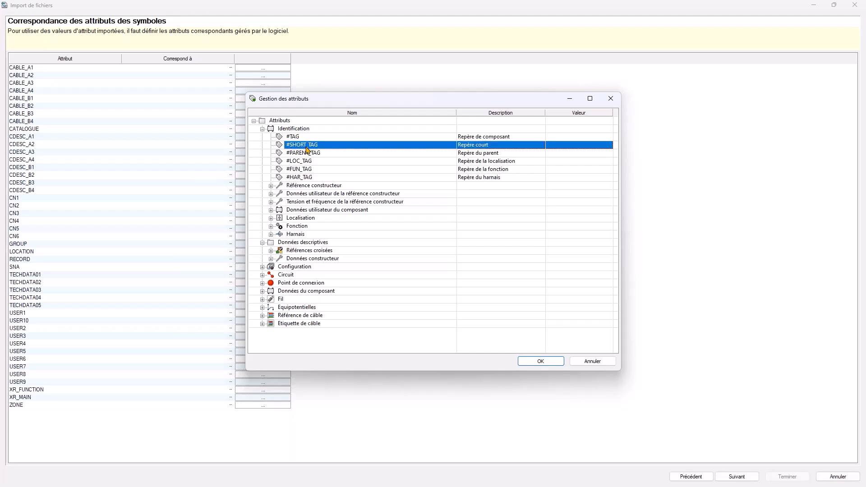
left_click(555, 362)
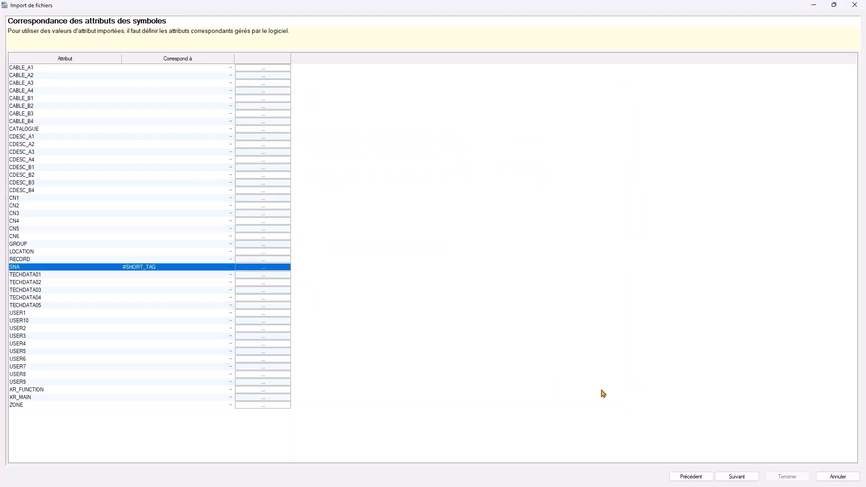
Step: Leave the remaining attribute matching as is and complete the drawing import without saving the import configuration
left_click(749, 480)
left_click(36, 71)
left_click(740, 479)
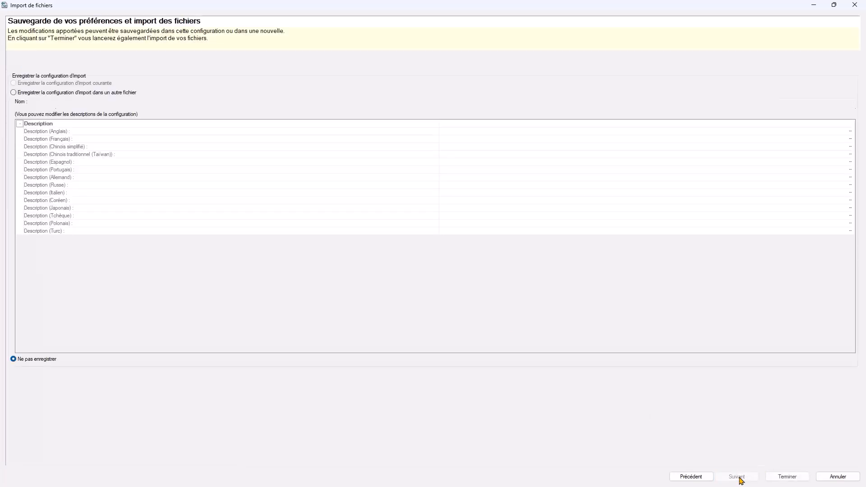
left_click(787, 477)
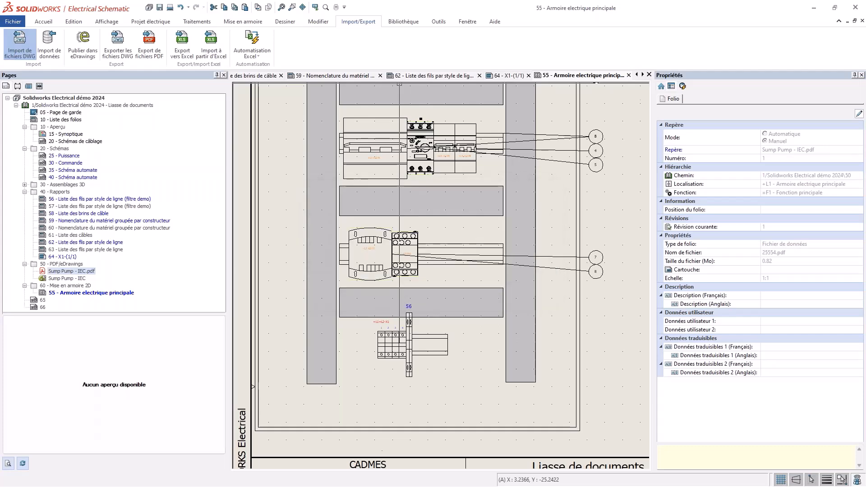
Step: Open imported drawing 65 and inspect the PE terminal block of strip X1 below the thermal overload
left_click(42, 300)
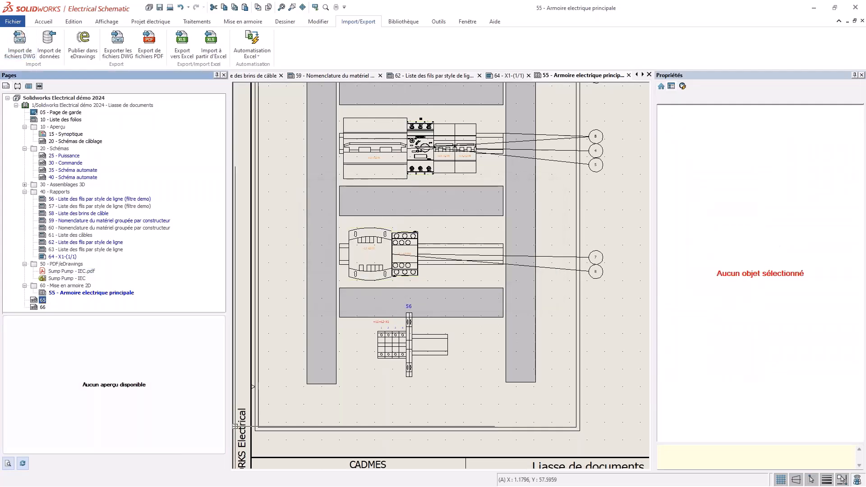
left_click(17, 87)
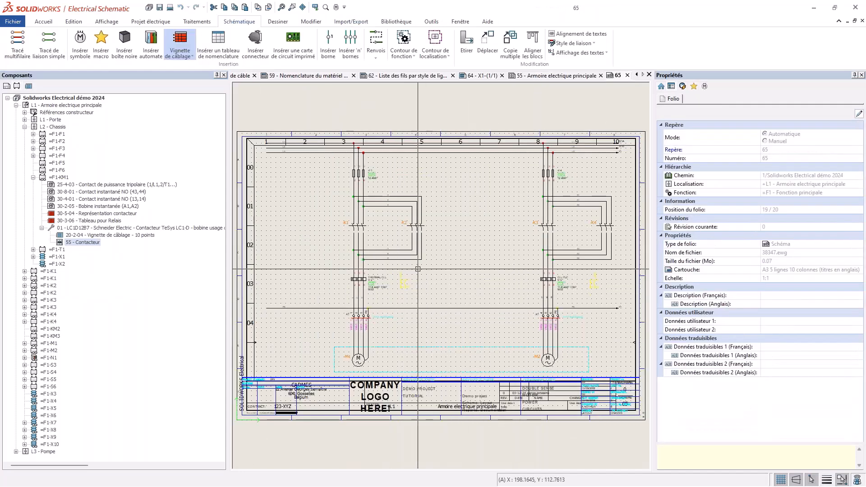
scroll(412, 251, "up", 3)
middle_click_drag(382, 218, 411, 149)
scroll(328, 172, "up", 3)
middle_click_drag(422, 363, 407, 305)
scroll(371, 261, "up", 3)
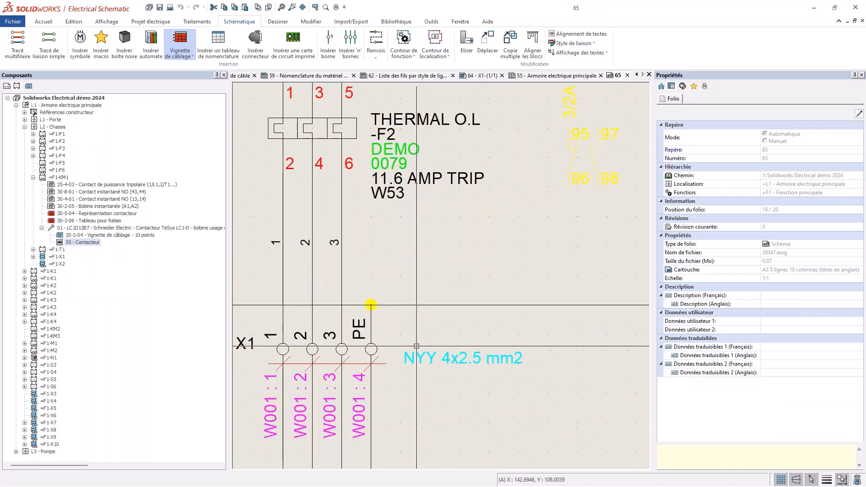
left_click(378, 349)
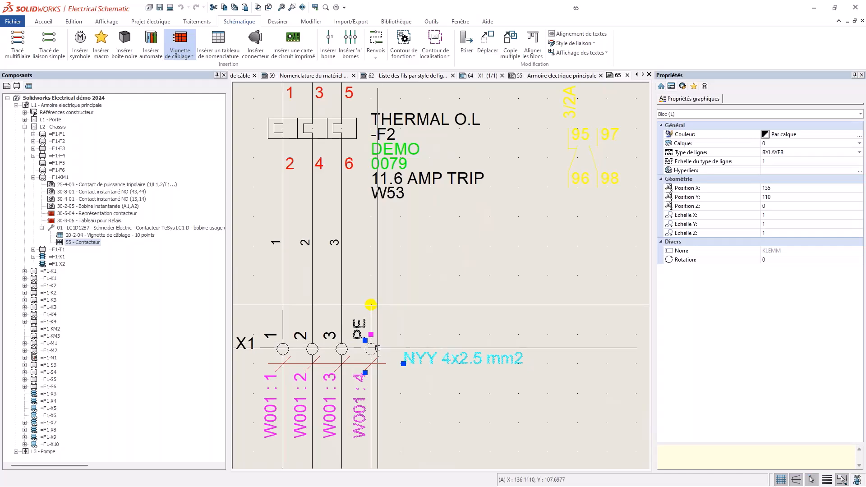
right_click(378, 349)
key("Escape")
key("Escape")
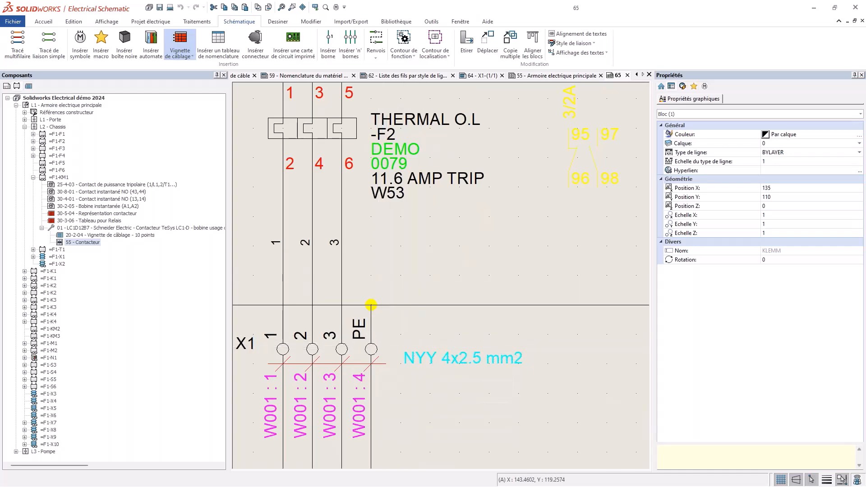
Step: Check the component properties of contactor K1 in the imported schematic and close them without changes
scroll(417, 236, "down", 3)
middle_click_drag(417, 195, 408, 360)
scroll(397, 189, "up", 3)
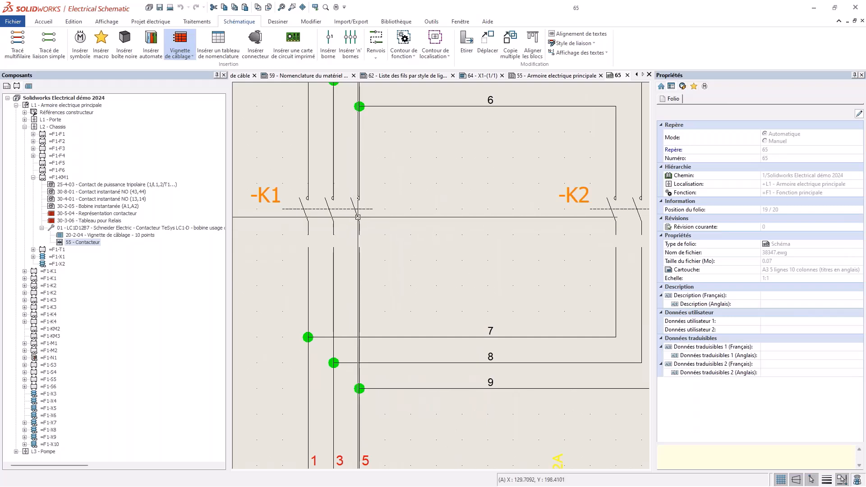
double_click(280, 228)
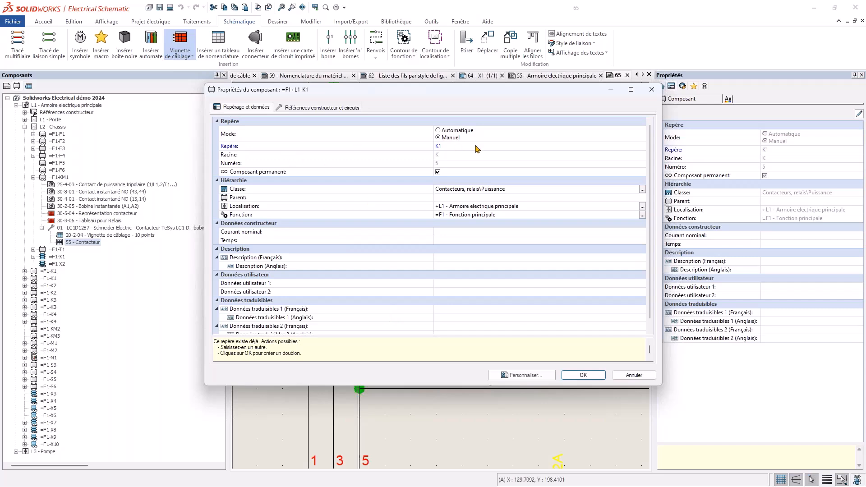
left_click(641, 375)
Step: Try to change the mark of motor M1 to M2, decline creating a duplicate and discard the edit
scroll(505, 406, "down", 3)
middle_click_drag(480, 404, 431, 201)
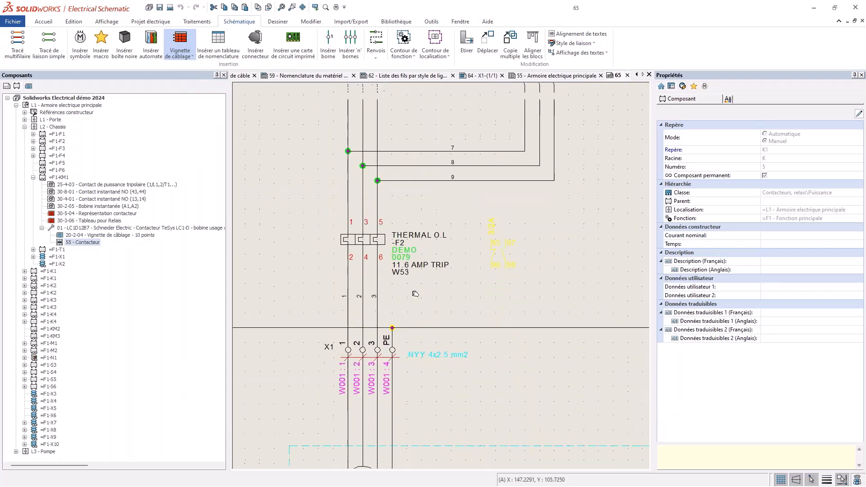
middle_click_drag(425, 332, 394, 86)
double_click(350, 246)
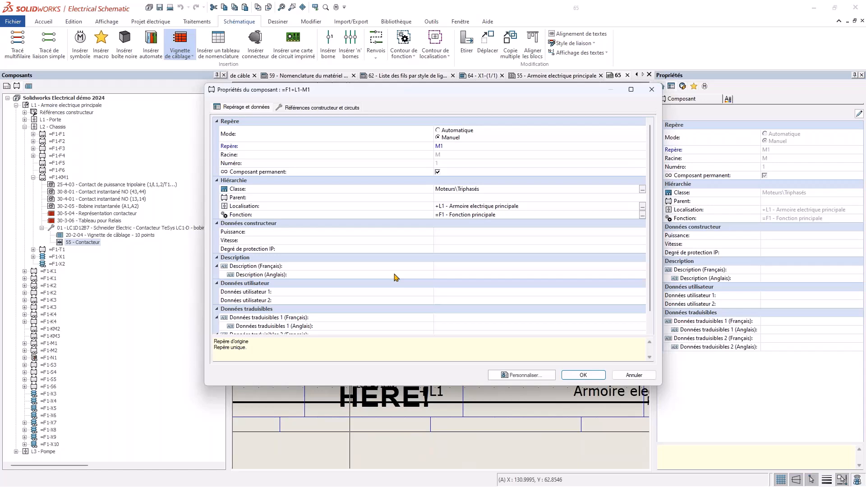
left_click(476, 147)
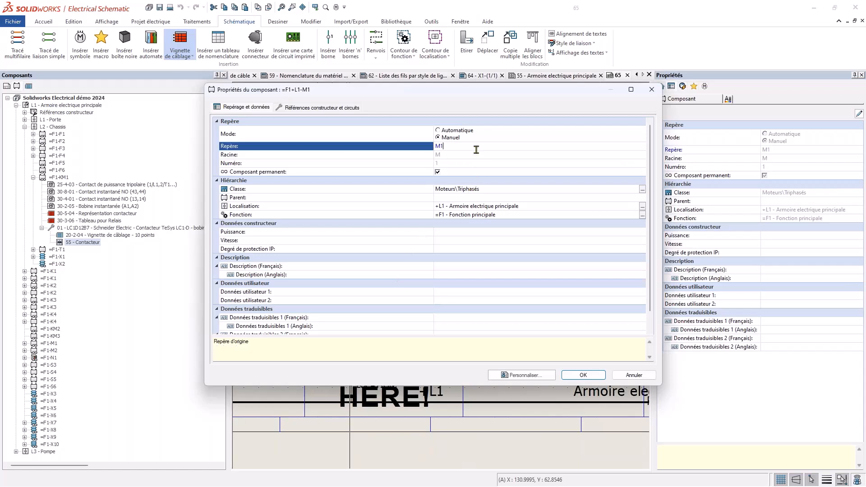
left_click(583, 375)
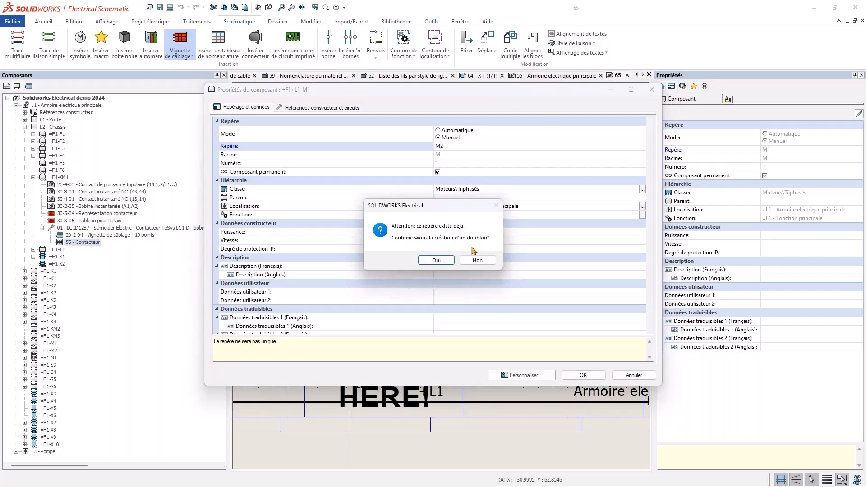
left_click(477, 260)
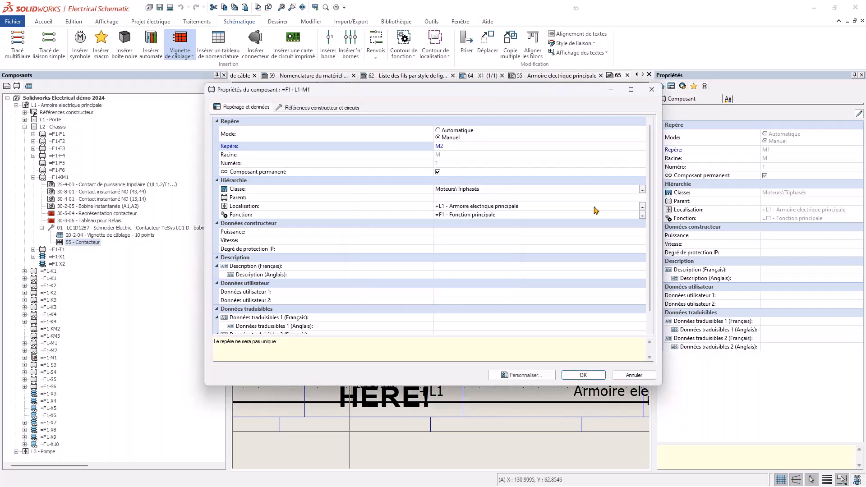
left_click(652, 89)
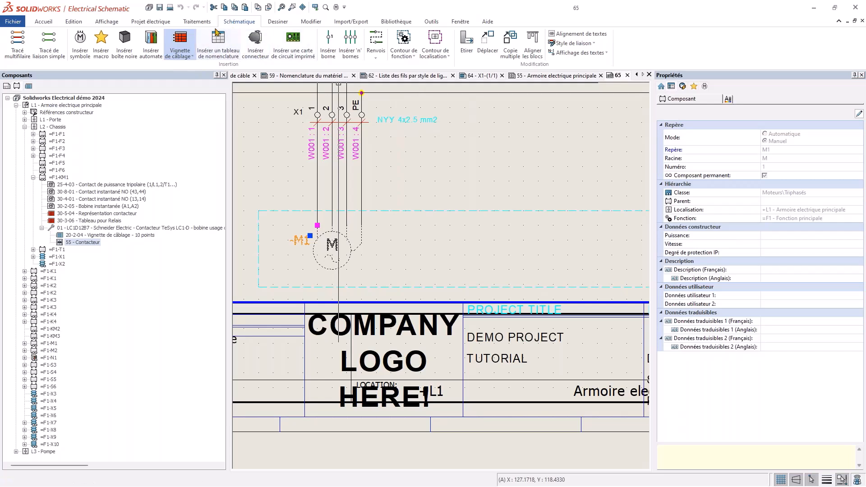
Step: Start the Excel automation and browse to the CADMES > Démos > Electrical > _ Fichiers folder for the source file
left_click(196, 22)
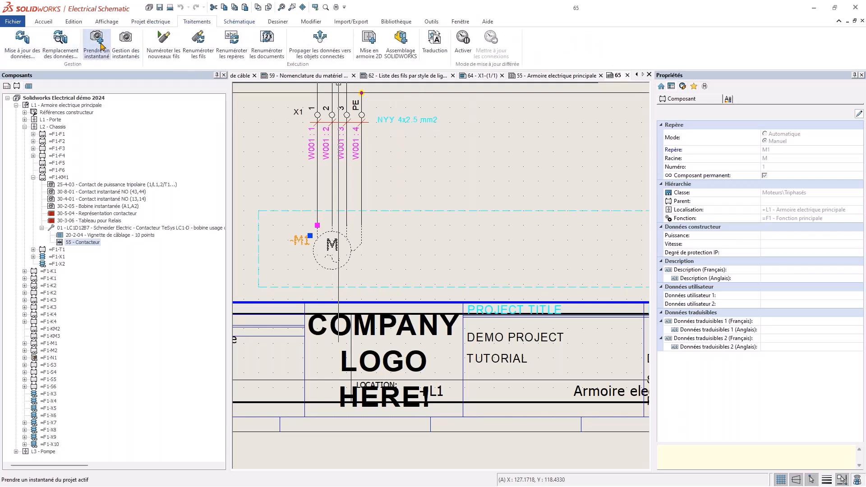
scroll(43, 46, "down", 4)
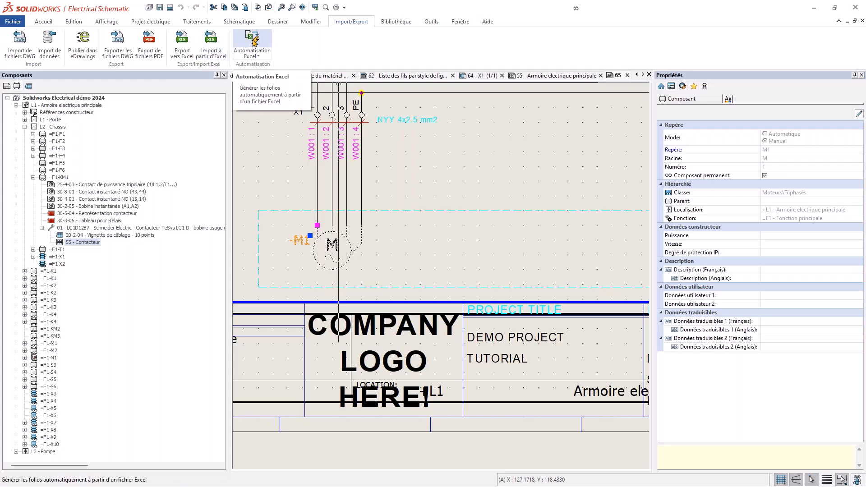
left_click(253, 42)
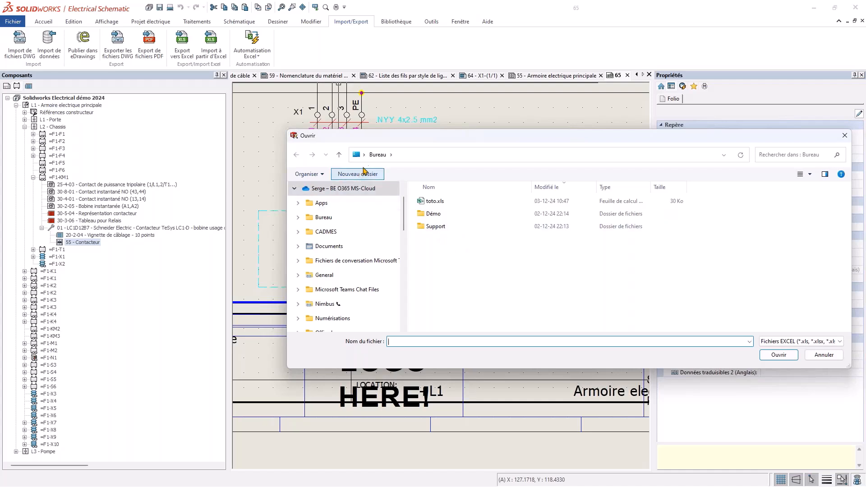
scroll(364, 219, "up", 2)
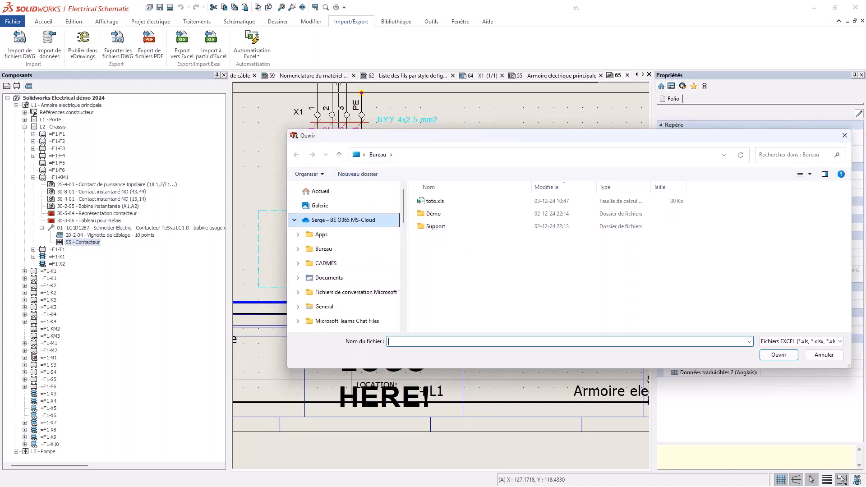
left_click(321, 263)
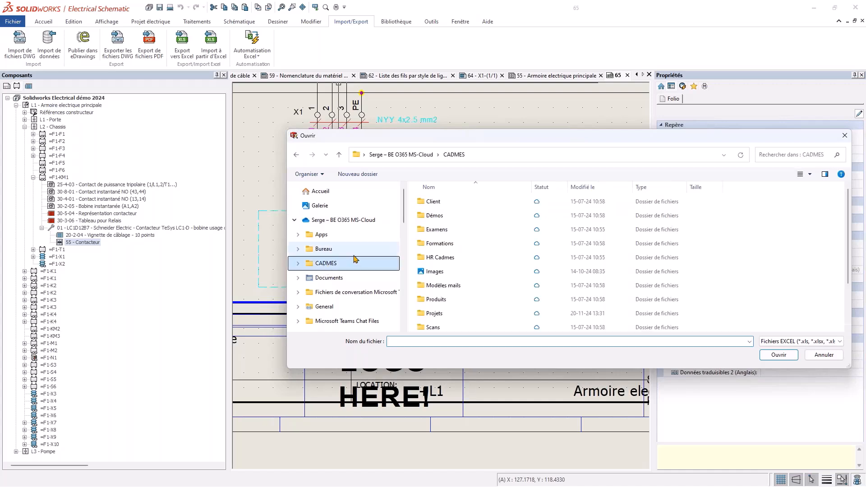
scroll(331, 295, "down", 1)
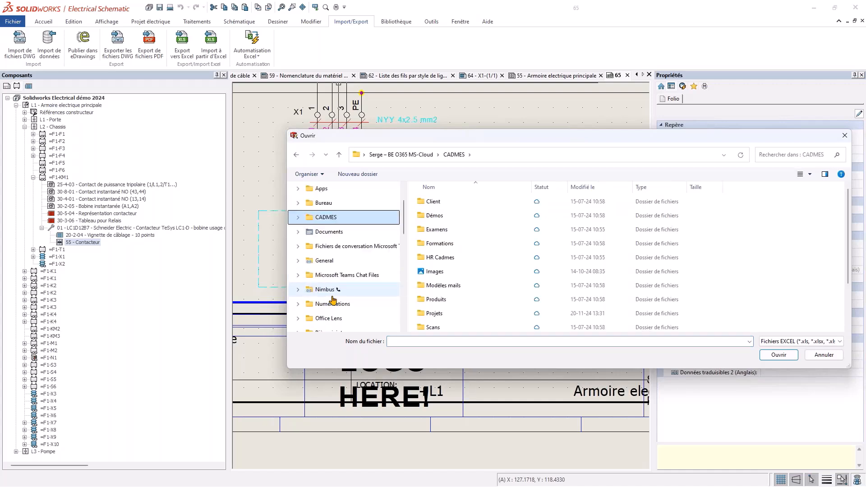
scroll(308, 206, "up", 1)
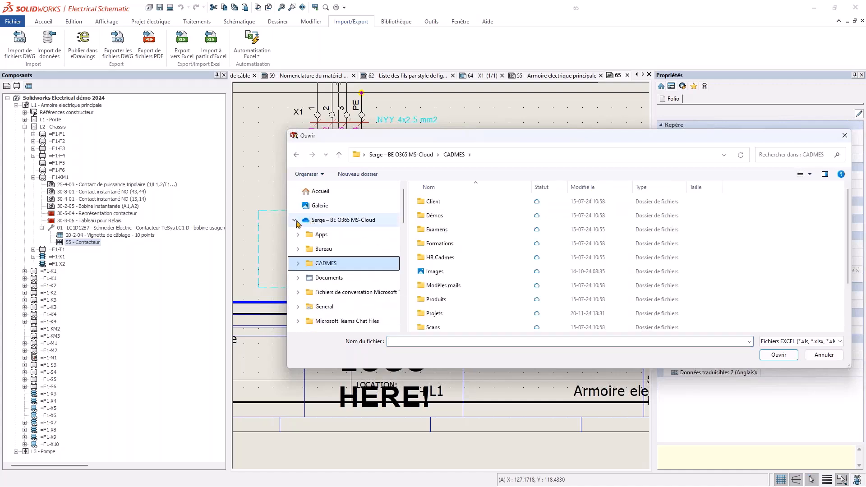
left_click(295, 220)
scroll(329, 302, "down", 3)
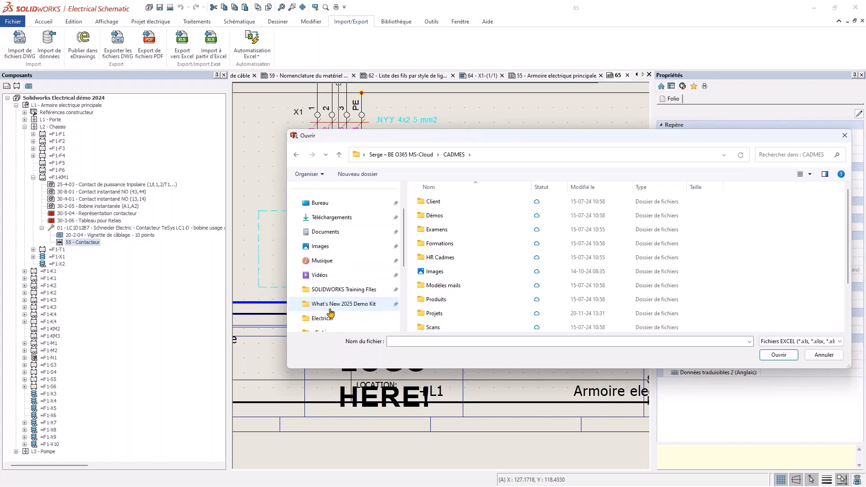
left_click(325, 248)
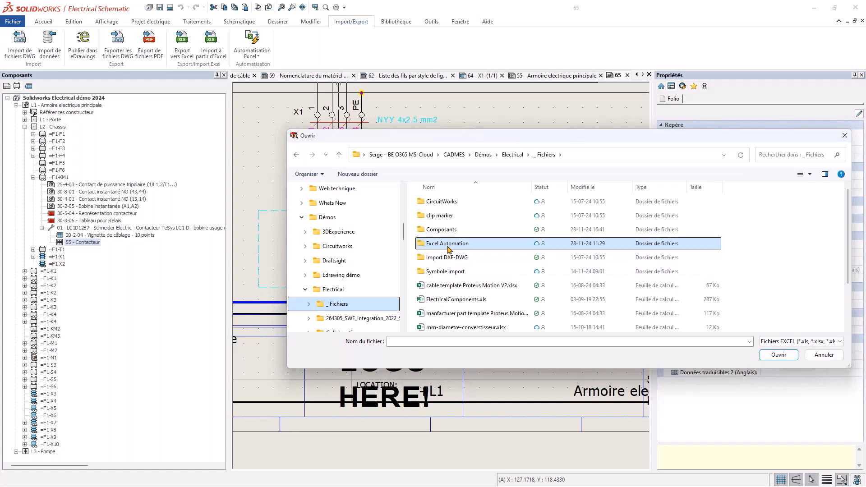
Step: Generate the drawings from Demo_Simple.xlsx in the Excel Automation folder and close the process summary
double_click(450, 243)
double_click(454, 216)
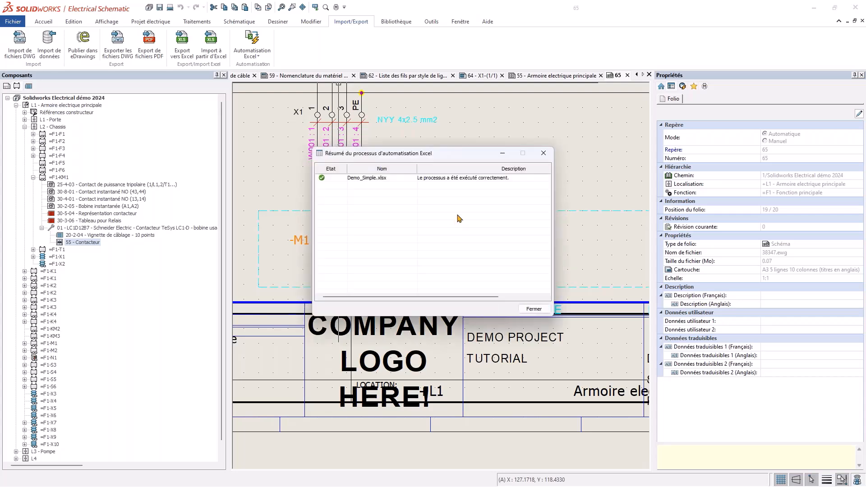
left_click(544, 153)
Step: Open the generated drawing 20 - Automation Demo from document book 5 in the project's page tree
left_click(7, 86)
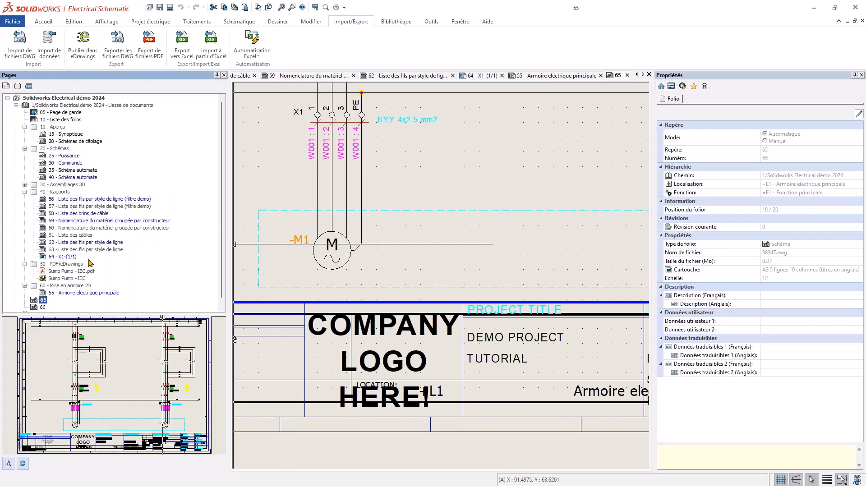
left_click(17, 307)
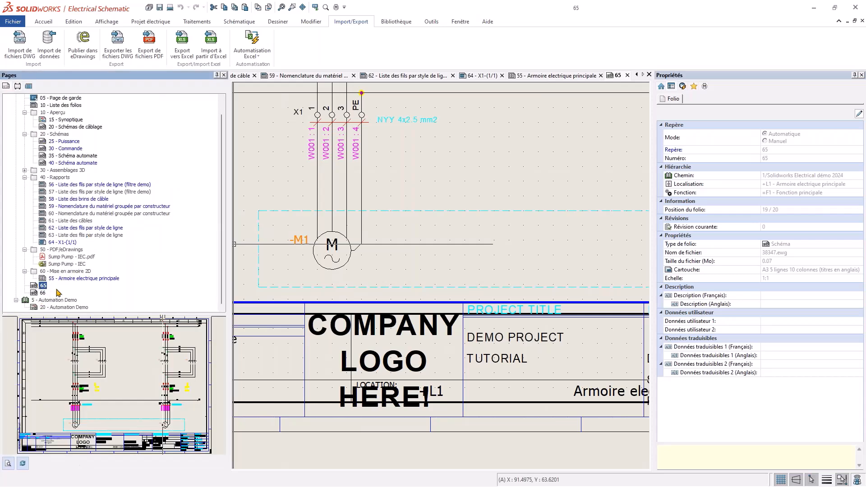
left_click(58, 307)
double_click(64, 307)
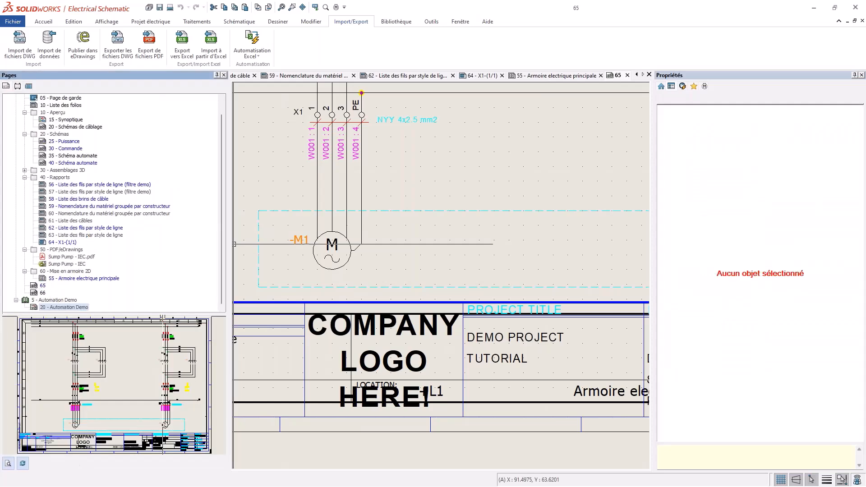
scroll(355, 232, "up", 1)
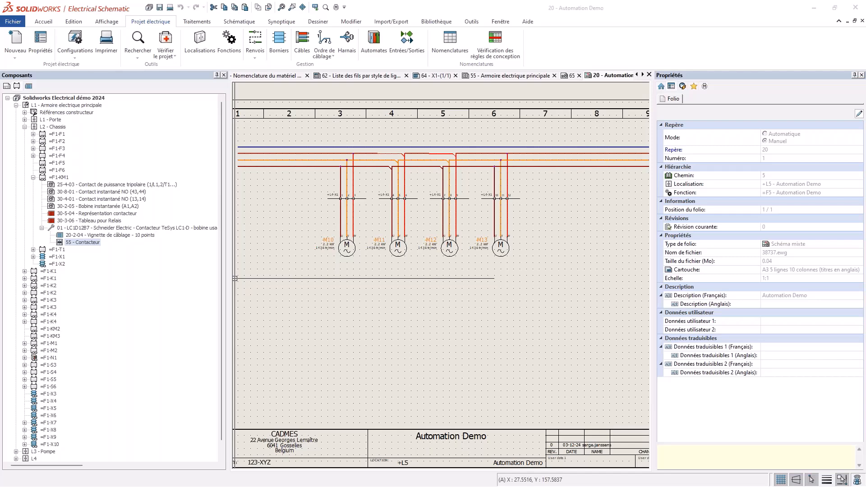
Step: Switch to the Demo_Simple workbook in Excel and examine its macro names, positions and motor variables against the generated drawing
left_click_drag(0, 131, 288, 90)
left_click_drag(422, 240, 851, 241)
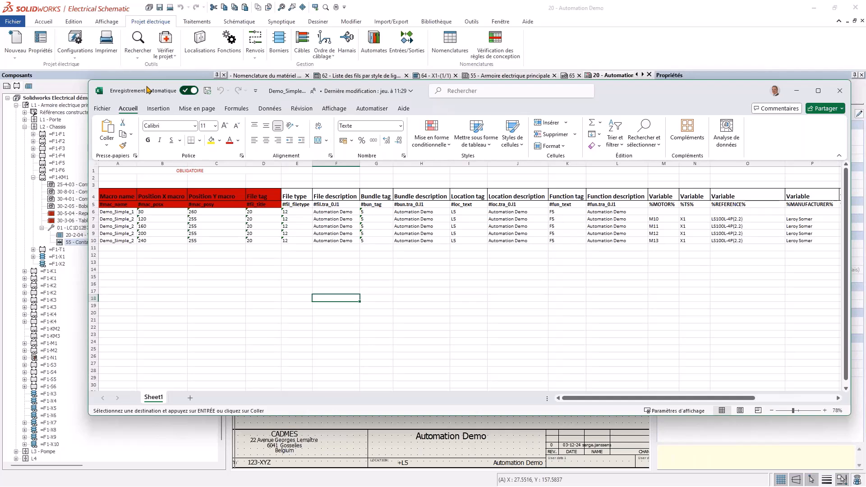
left_click(188, 90)
left_click_drag(338, 96, 0, 118)
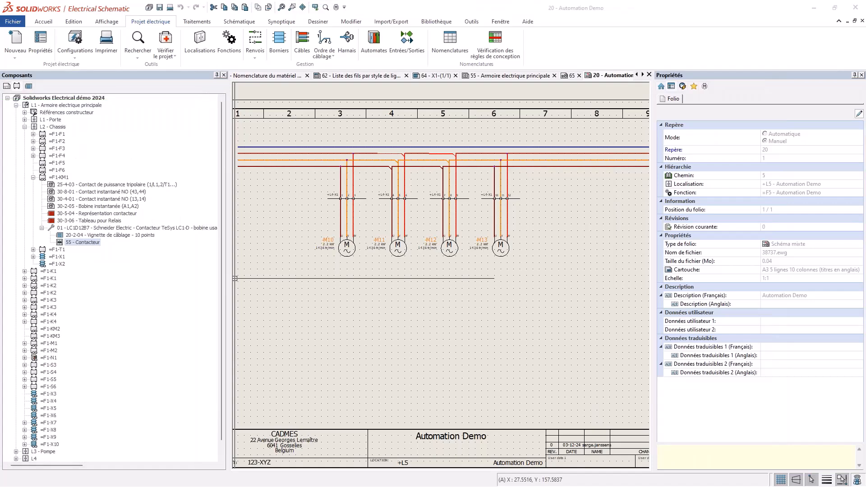
Step: Return to drawing 25 - Puissance, show the whole sheet and minimise the application to the desktop
left_click(7, 87)
left_click(65, 142)
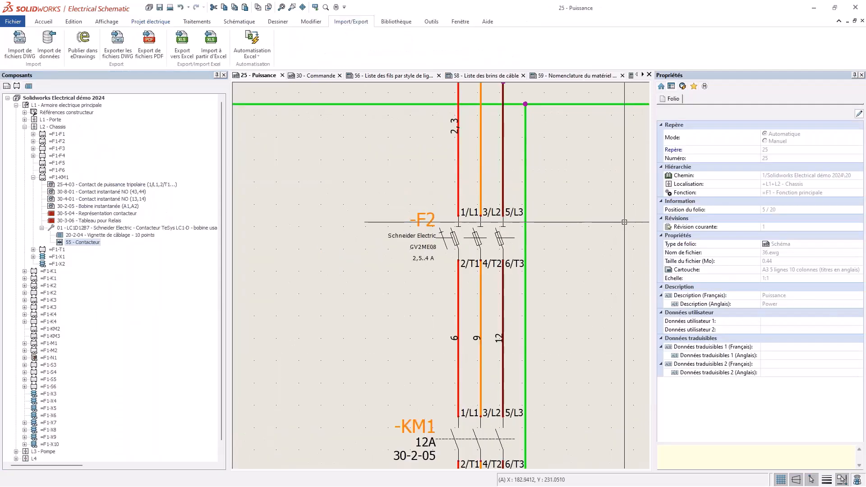
middle_click(619, 222)
middle_click(619, 222)
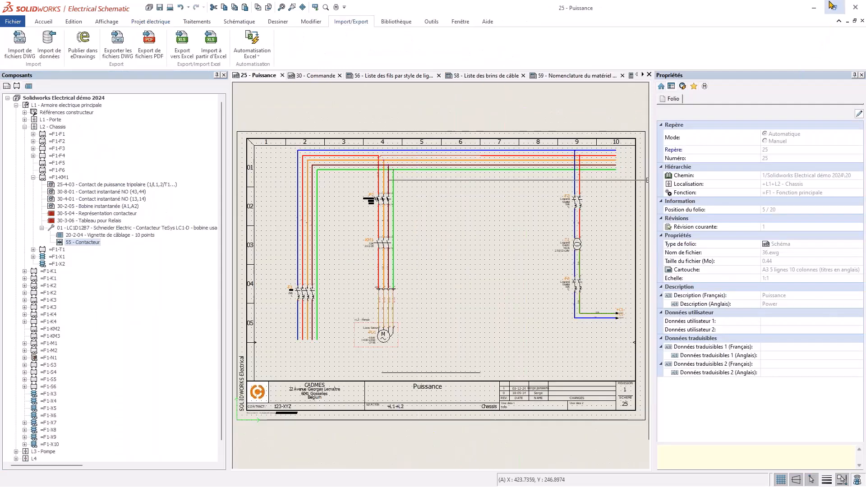
left_click(813, 7)
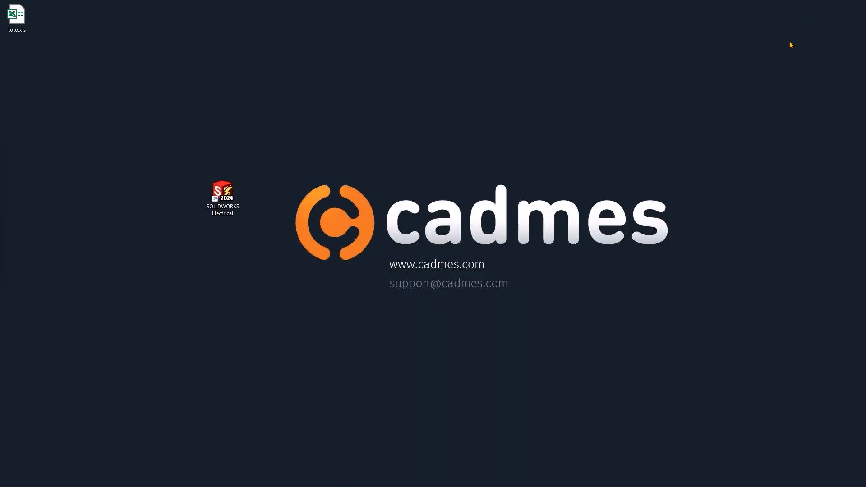